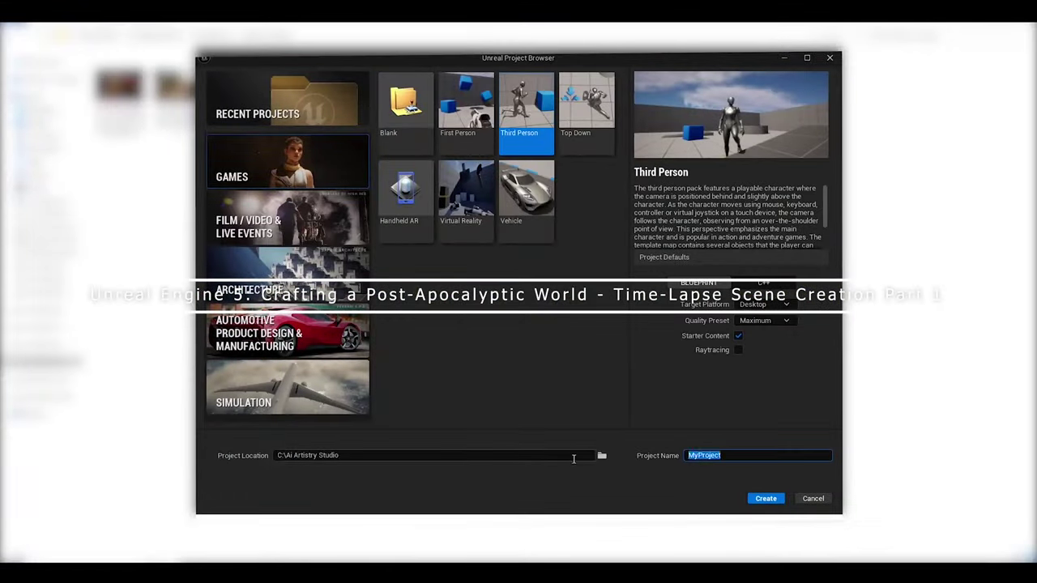
Create the Third Person project named The_Wild_City and bring up the Plugins browser.
type("The_Wild_City")
key("Return")
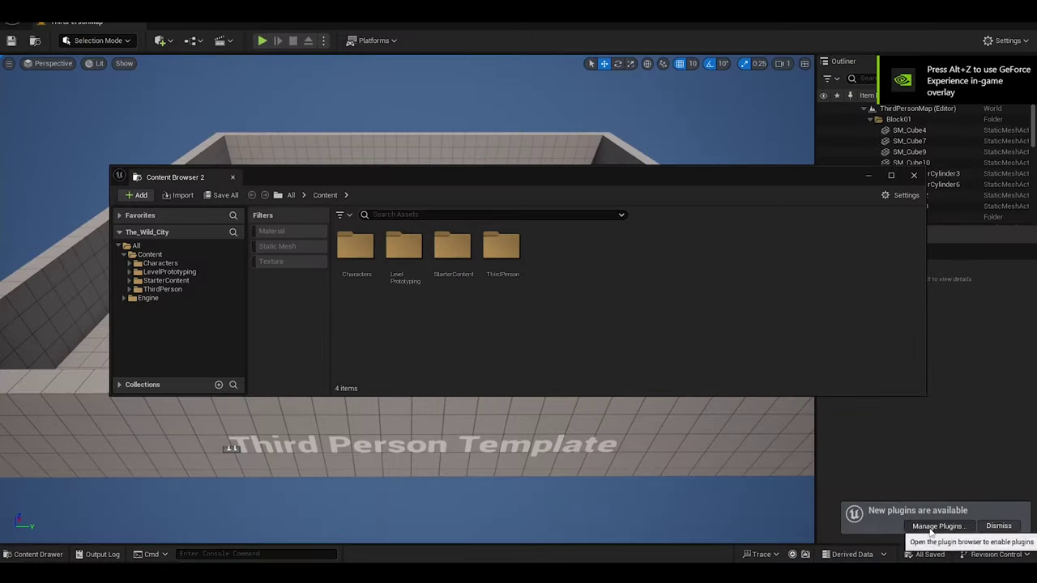
left_click(931, 530)
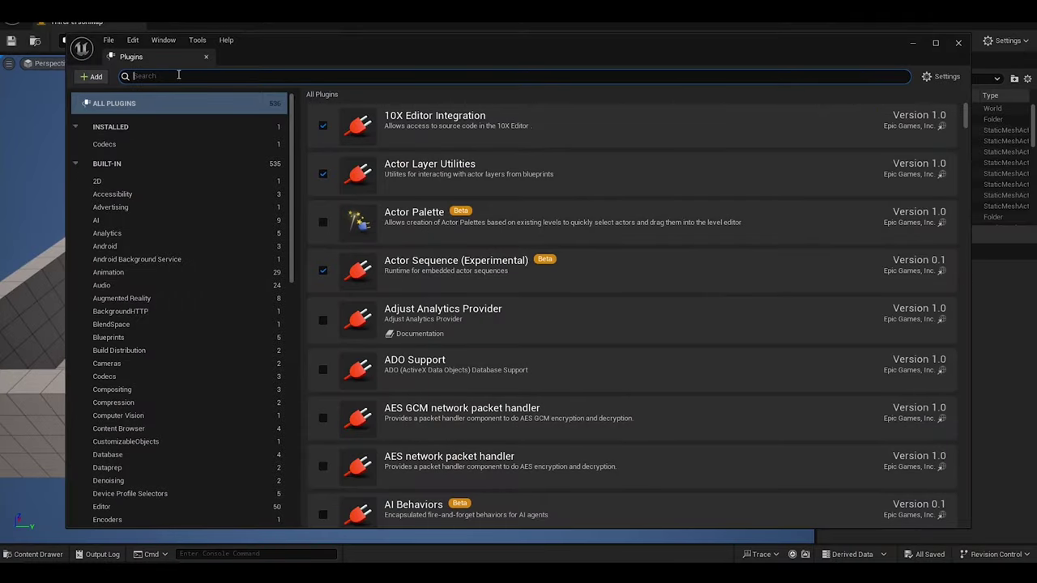
Search the plugins for Landscape, Movie Render, Recorder and Procedural.
type("Land")
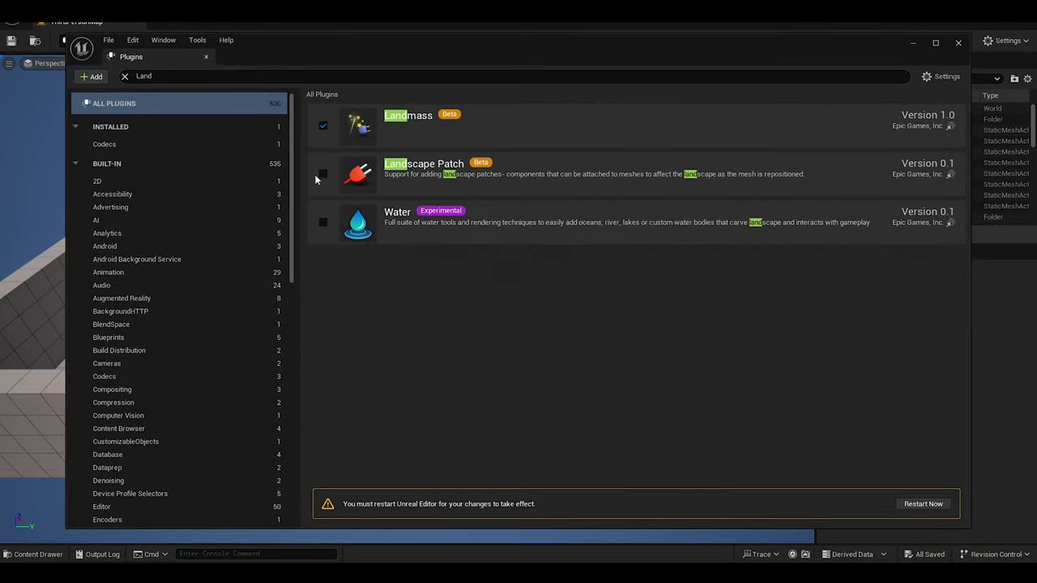
key("ctrl+a")
type("Movie")
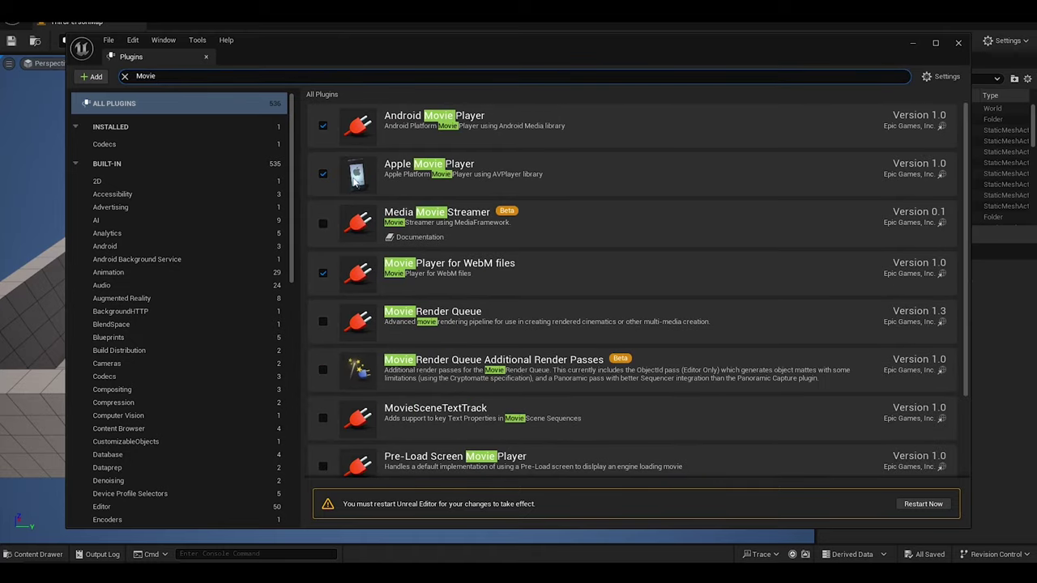
type(" Re")
key("ctrl+a")
type("Rec")
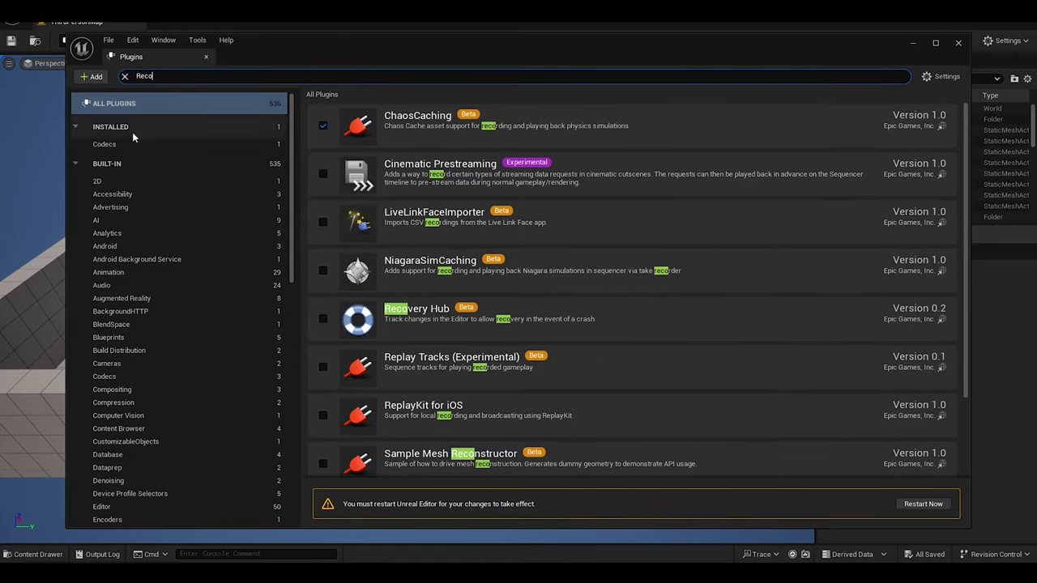
type("oder")
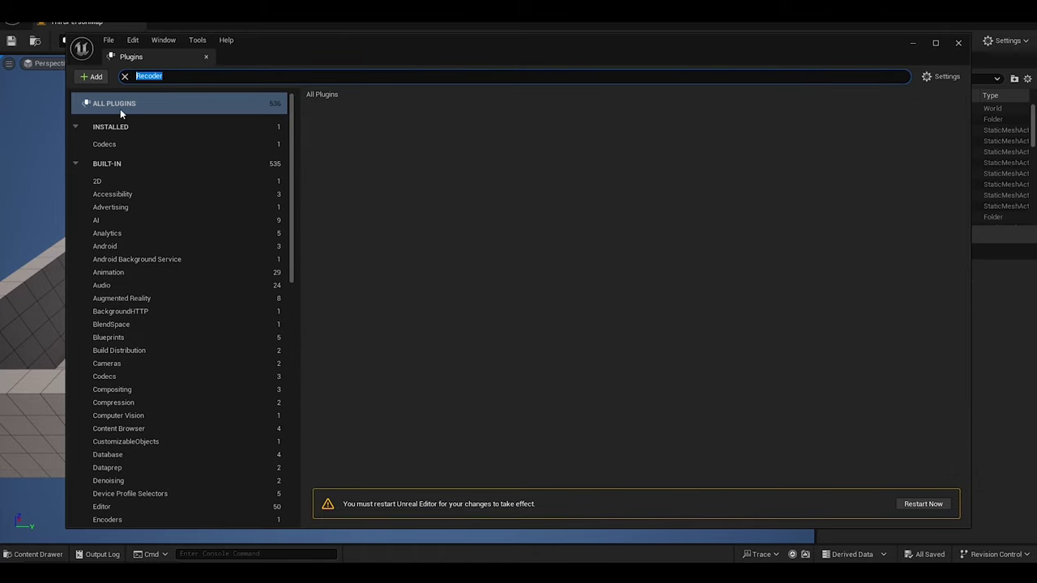
type("Procedu")
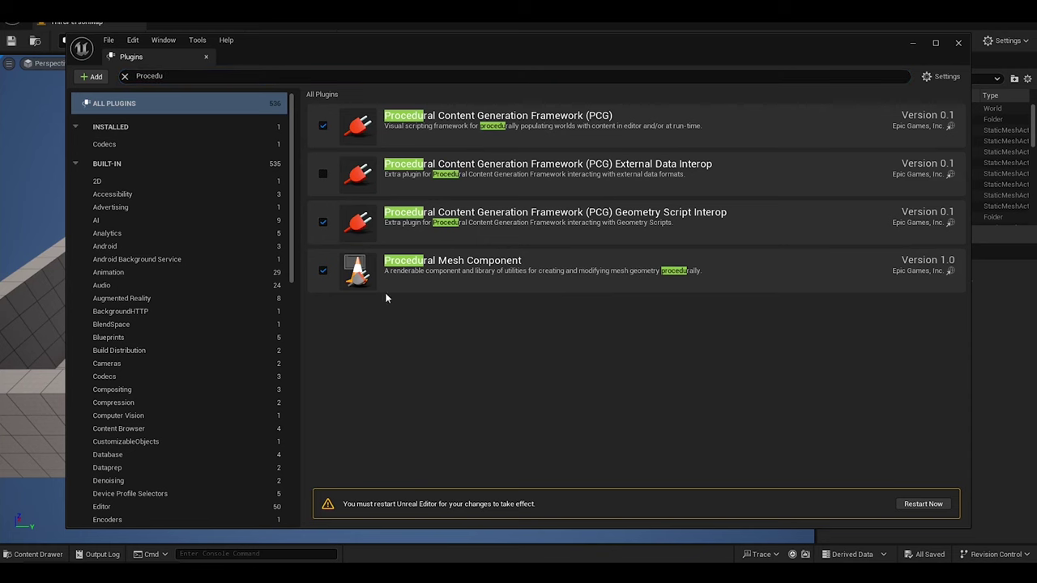
key("ctrl+a")
key("BackSpace")
Look through the Import and FBX importer plugins.
type("Imp")
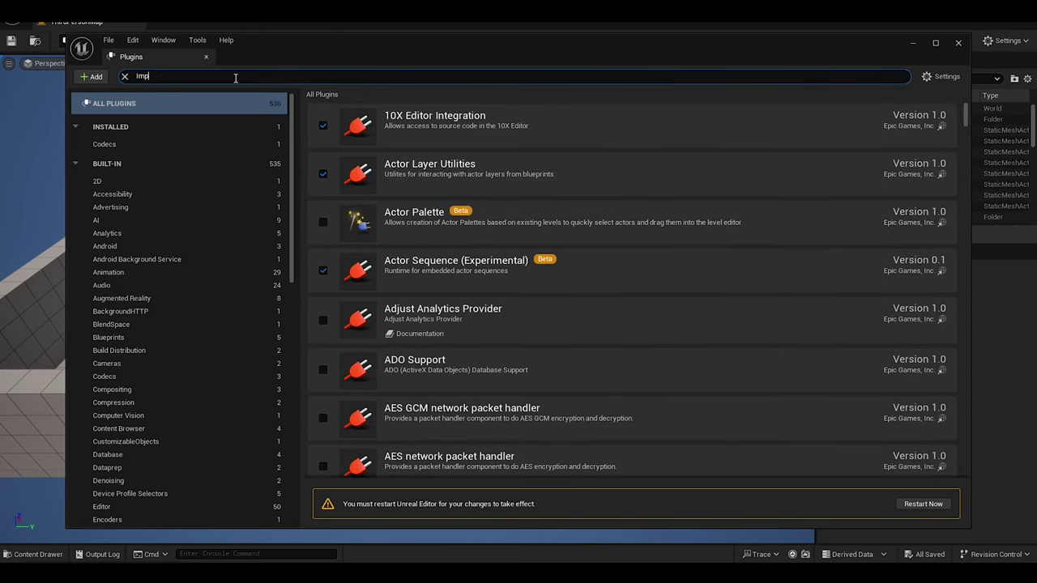
type("ort")
scroll(426, 294, "down", 3)
scroll(426, 294, "down", 5)
scroll(374, 266, "down", 3)
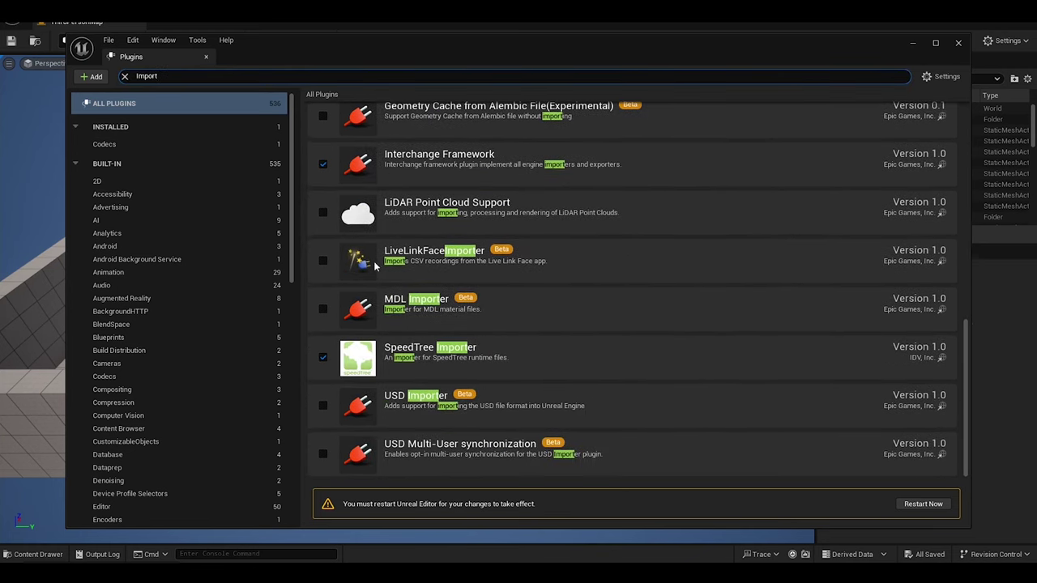
key("ctrl+a")
key("BackSpace")
type("FBX")
key("ctrl+a")
key("BackSpace")
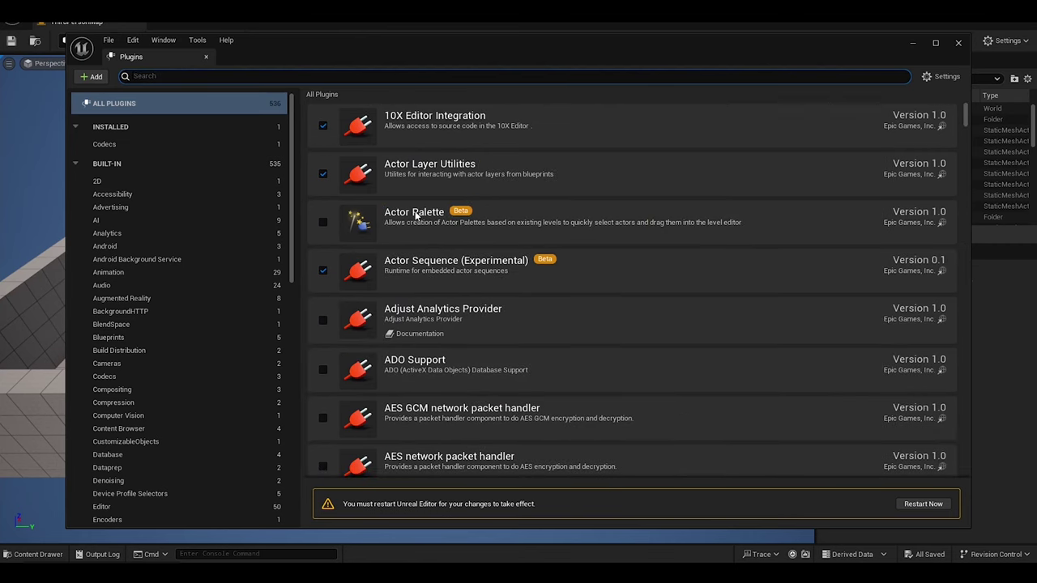
Search for Take plugins, then show the Virtual Production category.
type("Take")
type("Naig")
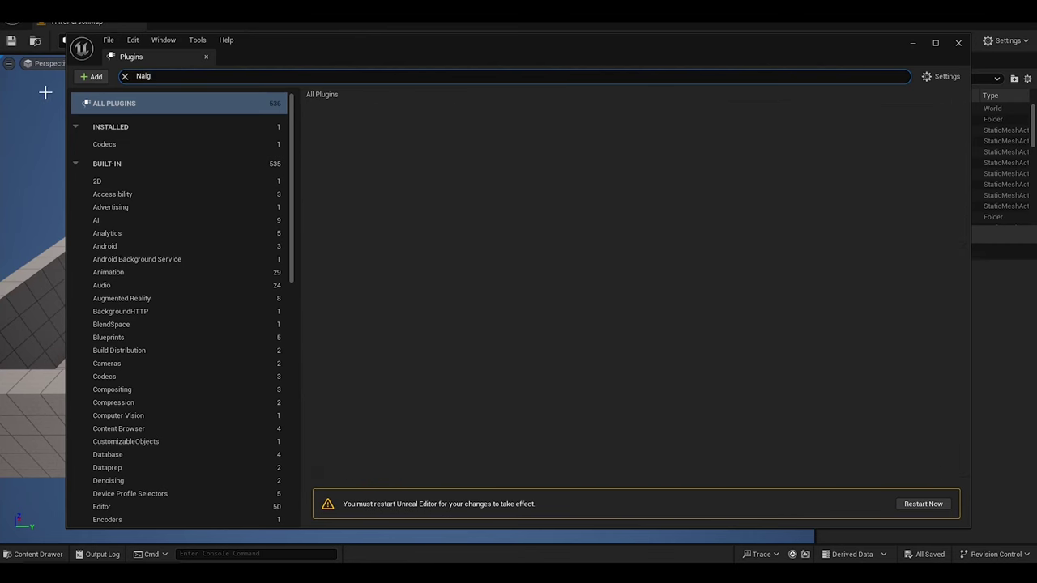
type("a")
key("BackSpace")
key("BackSpace")
scroll(241, 150, "down", 2)
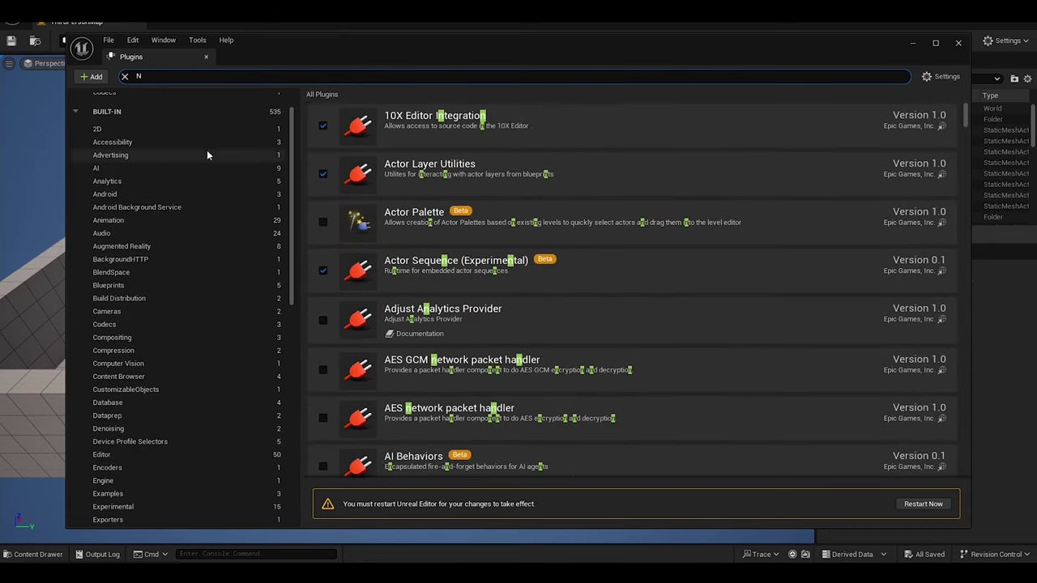
scroll(207, 150, "down", 5)
scroll(193, 220, "down", 5)
left_click(121, 478)
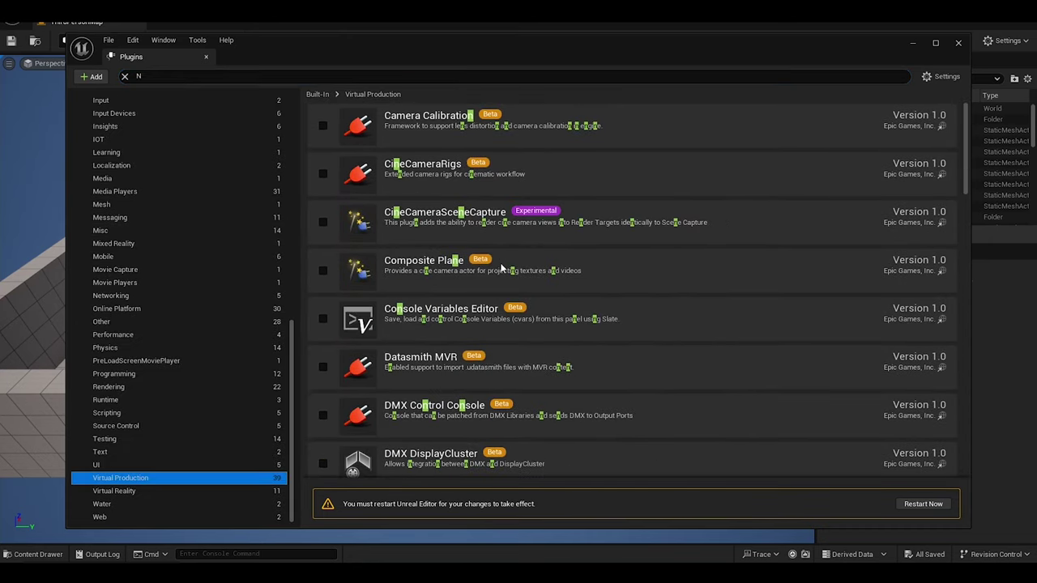
Browse the Virtual Production plugins and neighbouring categories, ending on UI.
scroll(501, 268, "down", 2)
scroll(501, 267, "down", 3)
scroll(501, 269, "down", 3)
scroll(503, 274, "down", 4)
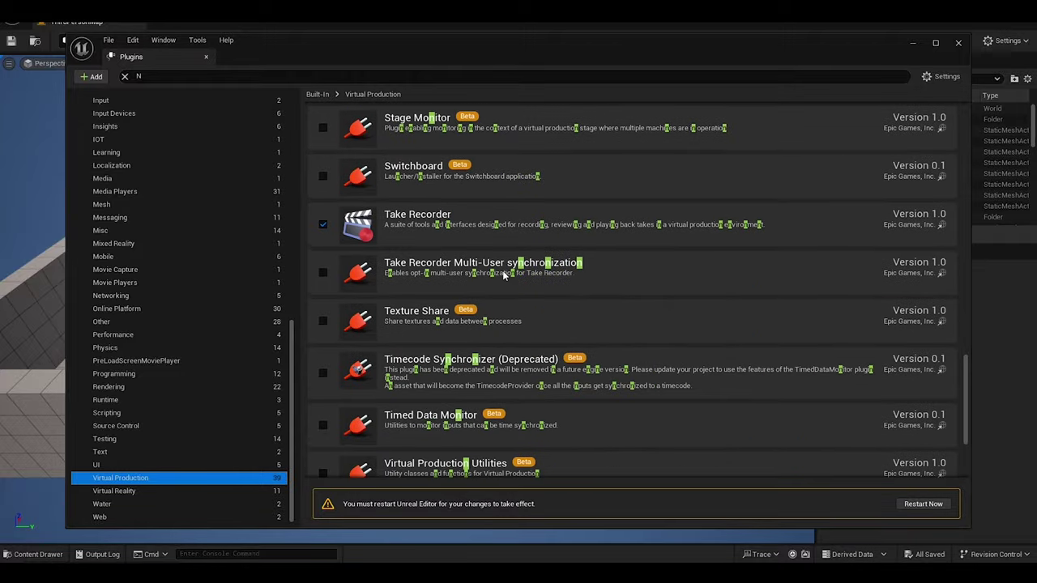
scroll(502, 274, "down", 3)
left_click(179, 504)
left_click(179, 517)
left_click(179, 478)
left_click(179, 468)
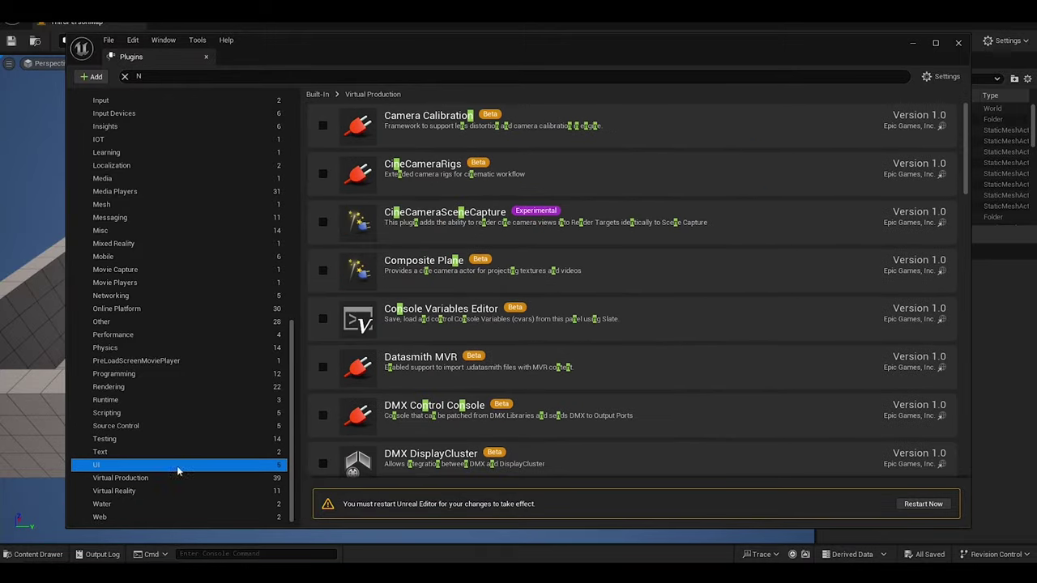
Search all plugins for HDRI tools, then for Niagara.
double_click(139, 75)
type("Hdr")
scroll(146, 99, "up", 10)
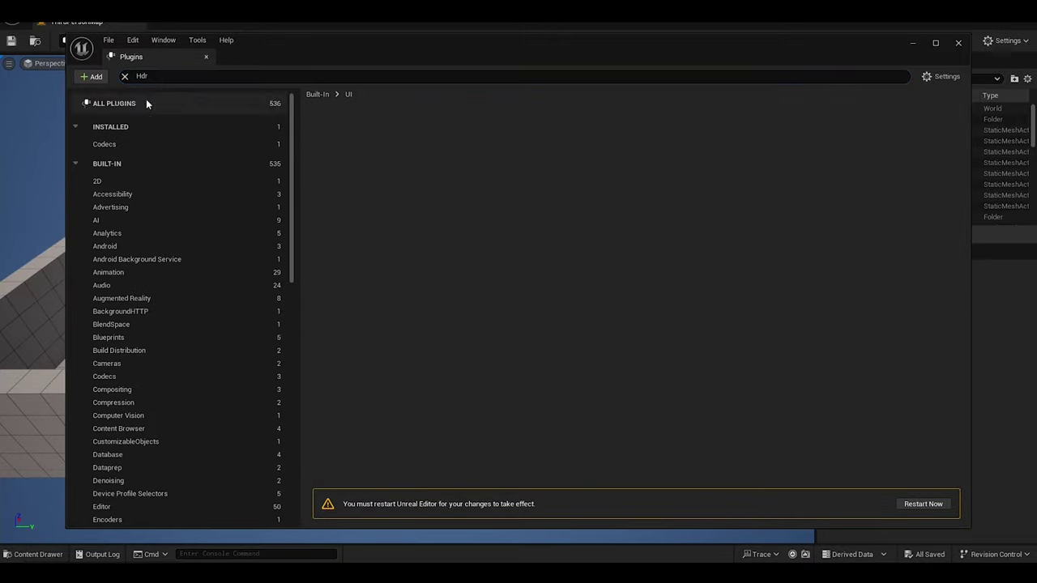
left_click(147, 103)
left_click(124, 75)
type("Hd")
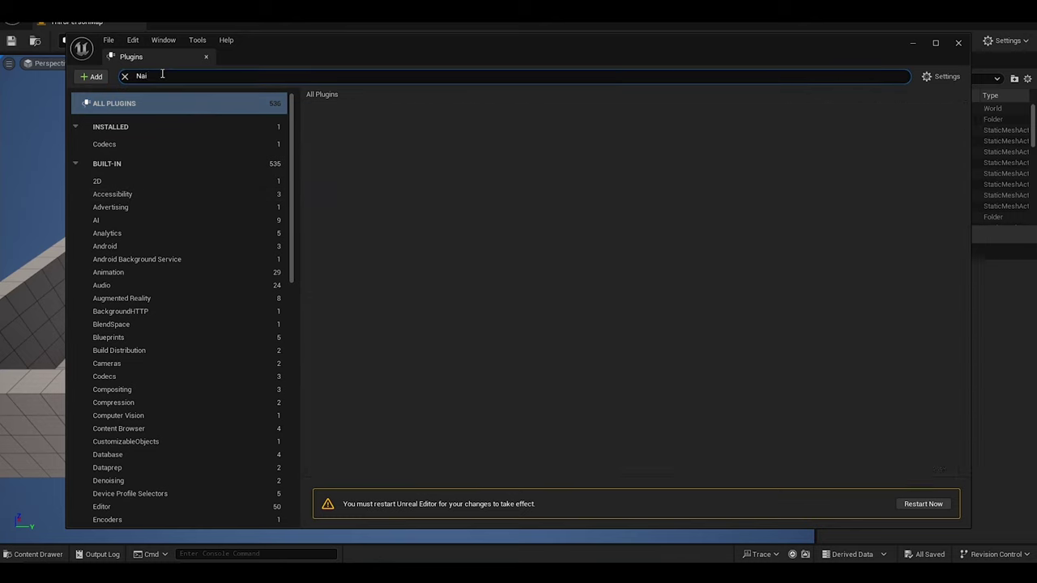
key("BackSpace")
key("BackSpace")
type("gara")
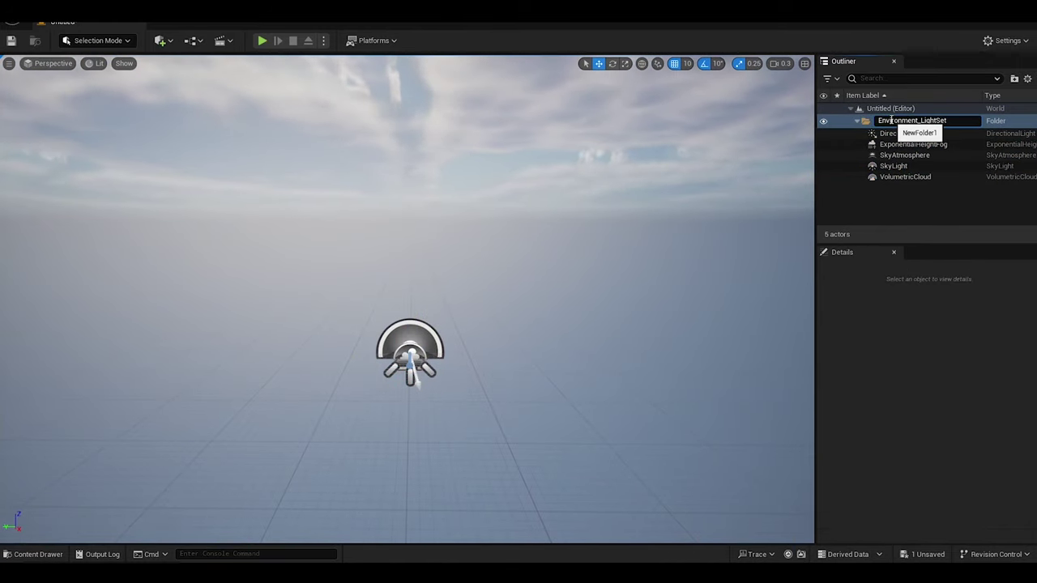
Name the lighting folder Environment_LightSetup and save the level as The_Wild_City.
type("up")
key("Return")
left_click(98, 40)
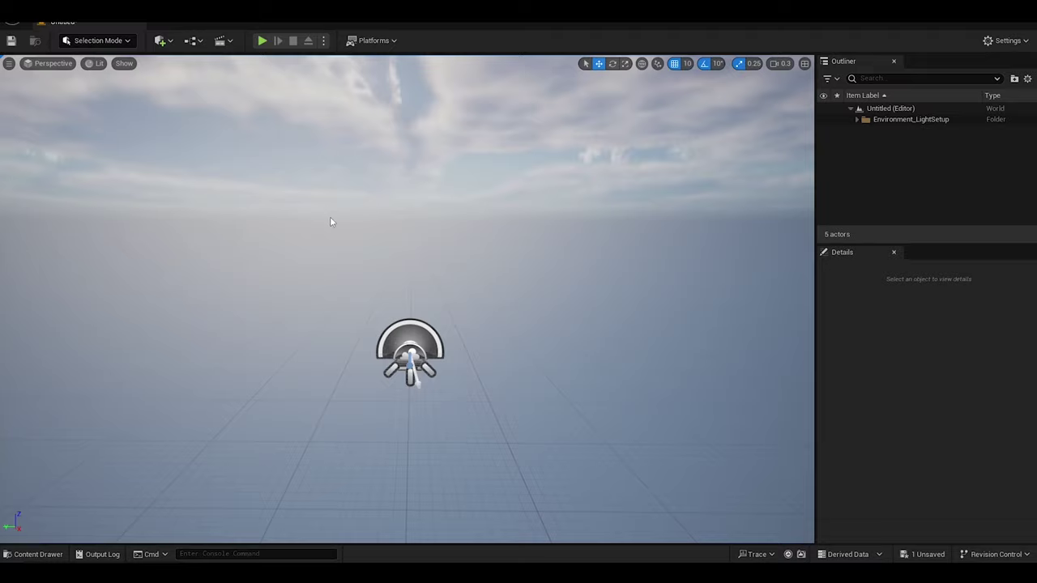
key("ctrl+s")
type("The_")
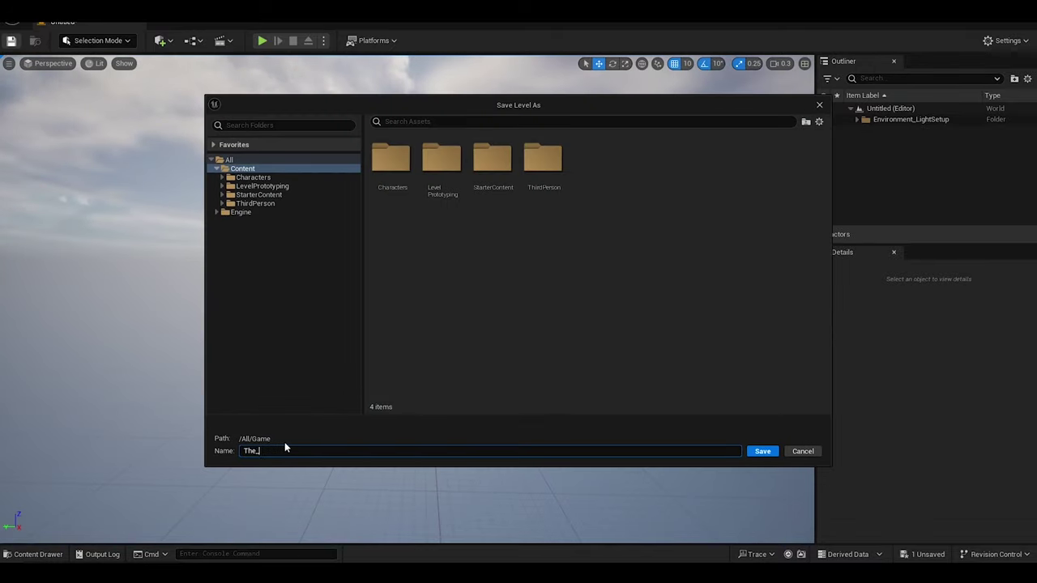
type("Wild_City")
key("Return")
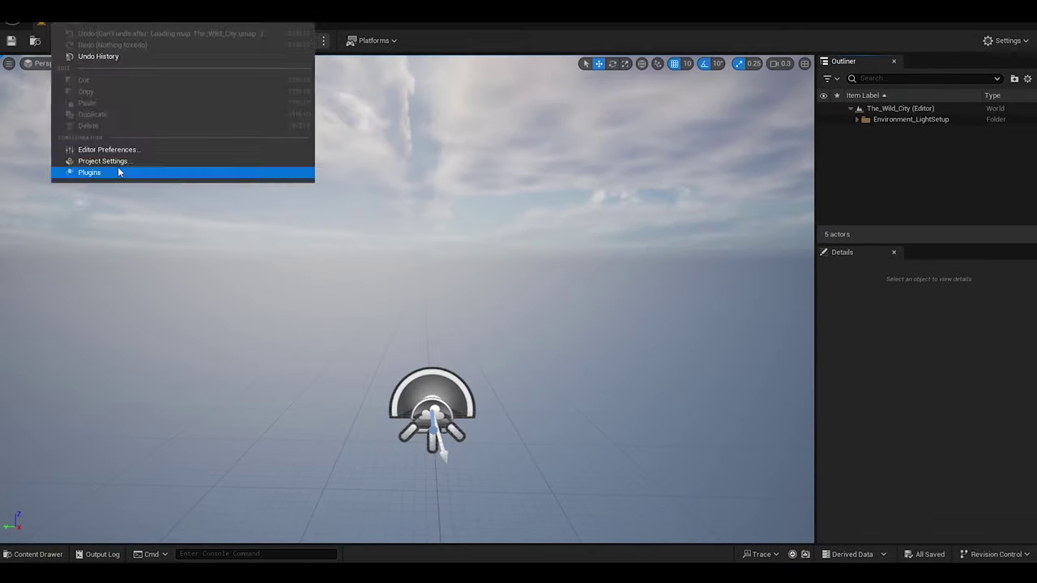
Make The_Wild_City the Editor Startup Map in Project Settings.
left_click(118, 157)
left_click(108, 150)
left_click(624, 218)
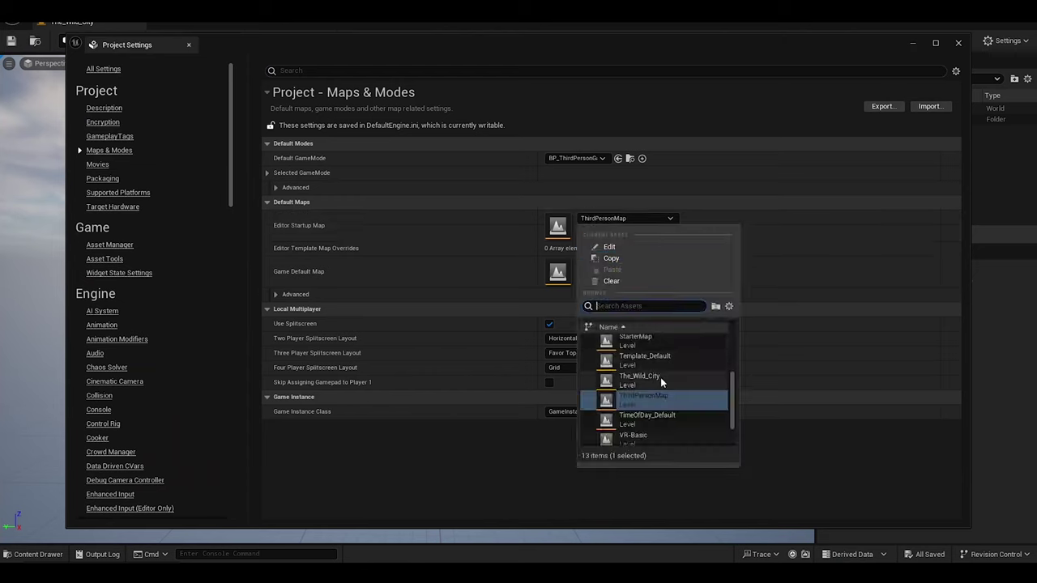
left_click(640, 377)
Enable virtual texture support in Project Settings.
left_click(103, 69)
left_click(324, 70)
type("Virtual")
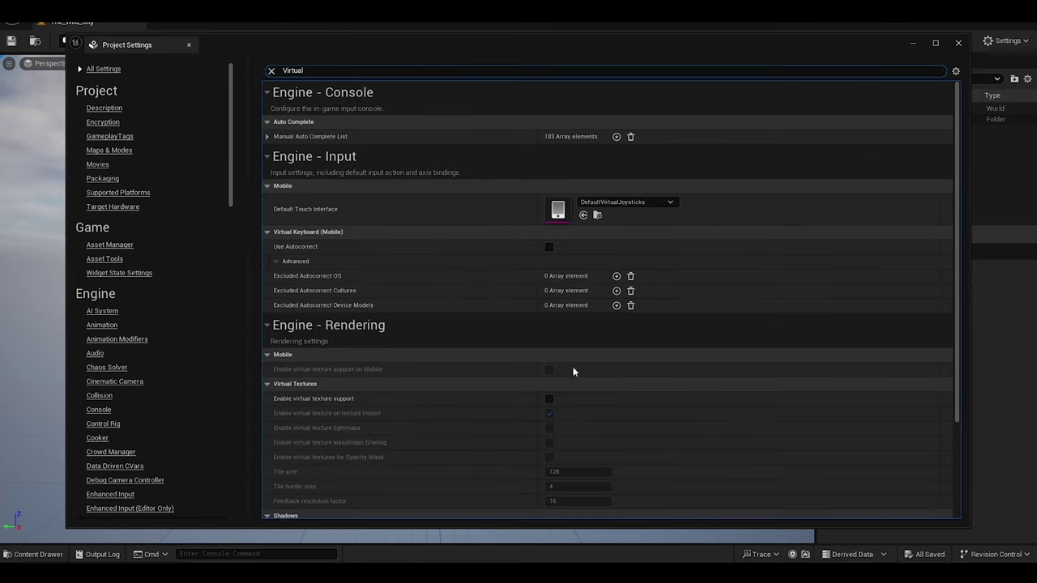
left_click(550, 398)
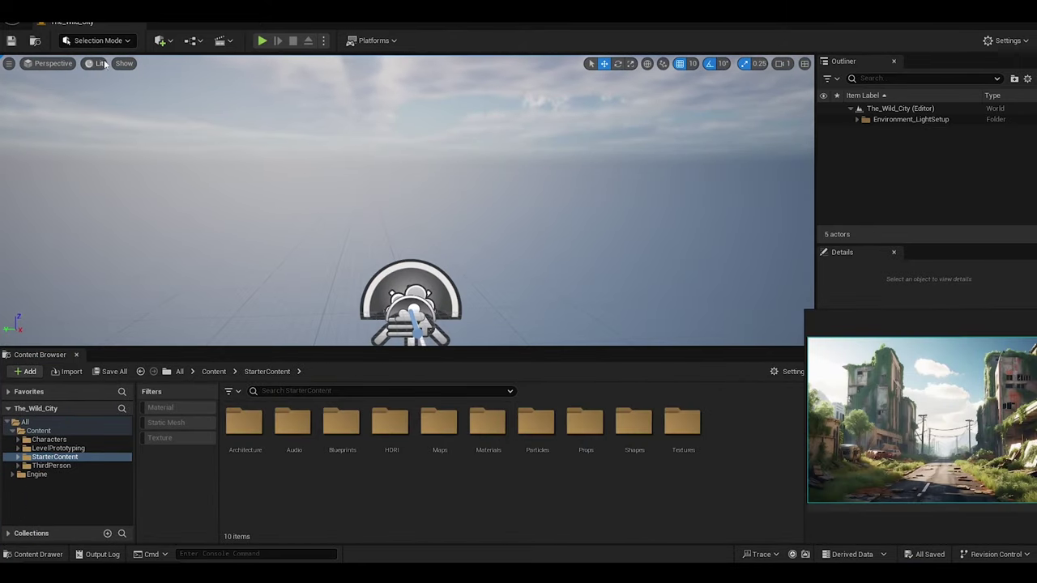
Create a new landscape in Landscape Mode with 2x2 sections per component.
left_click(97, 41)
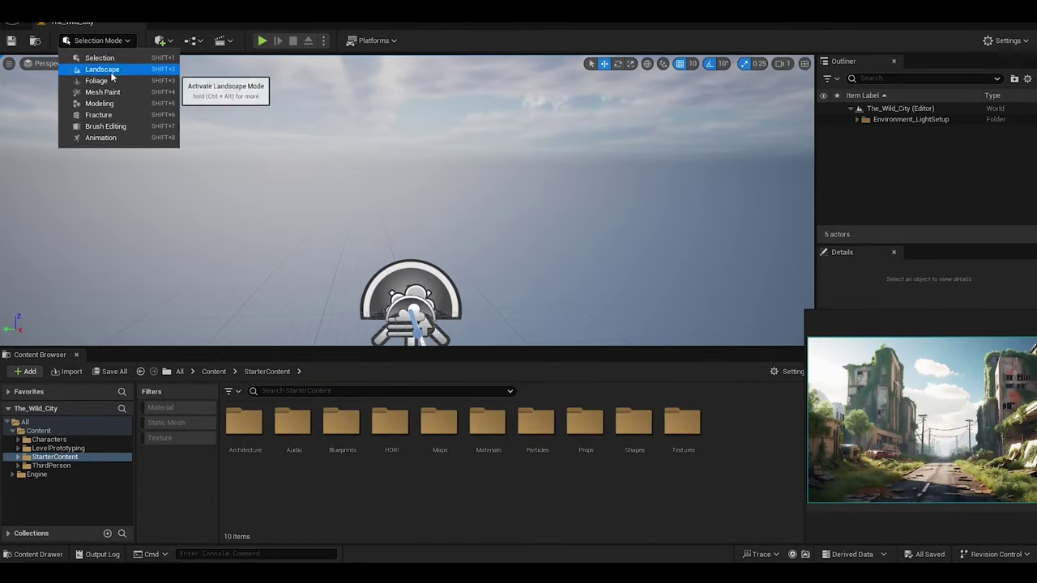
left_click(111, 72)
scroll(105, 243, "down", 2)
left_click(118, 263)
left_click(113, 276)
left_click(118, 277)
left_click(120, 307)
left_click(162, 335)
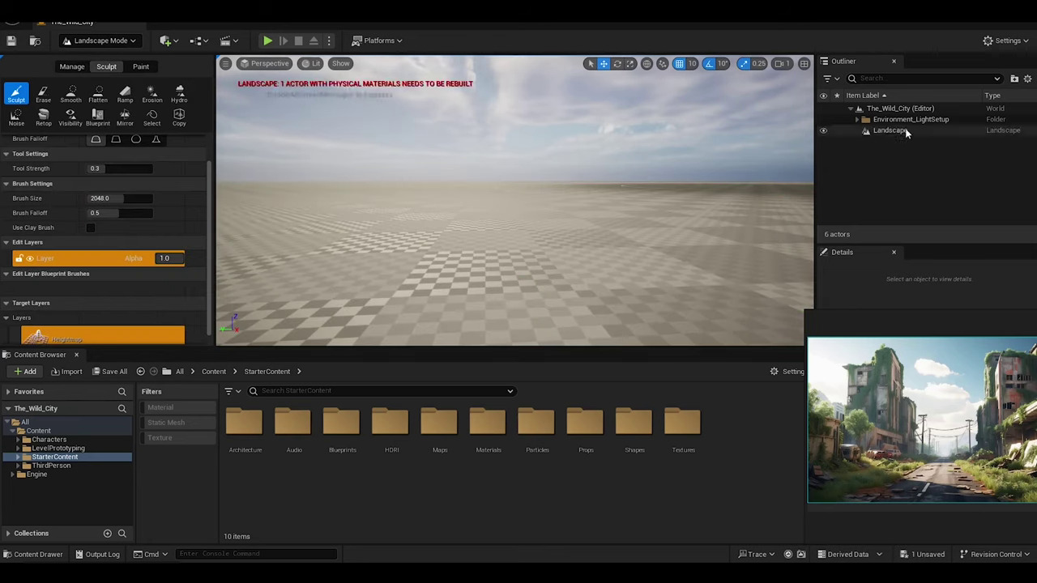
Deselect the landscape and reposition the reference image viewer.
left_click(895, 183)
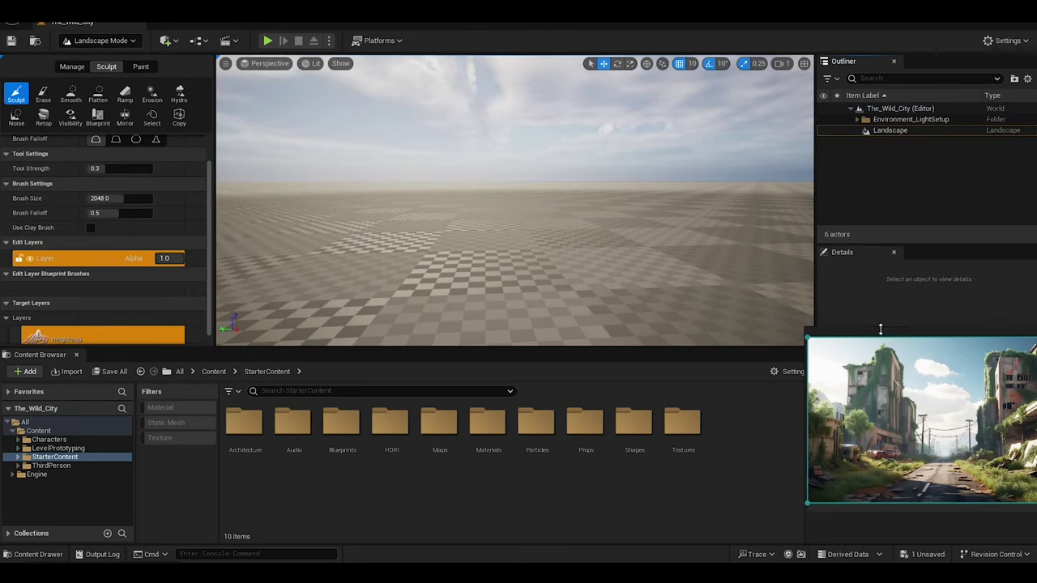
left_click_drag(833, 541, 788, 465)
right_click(885, 136)
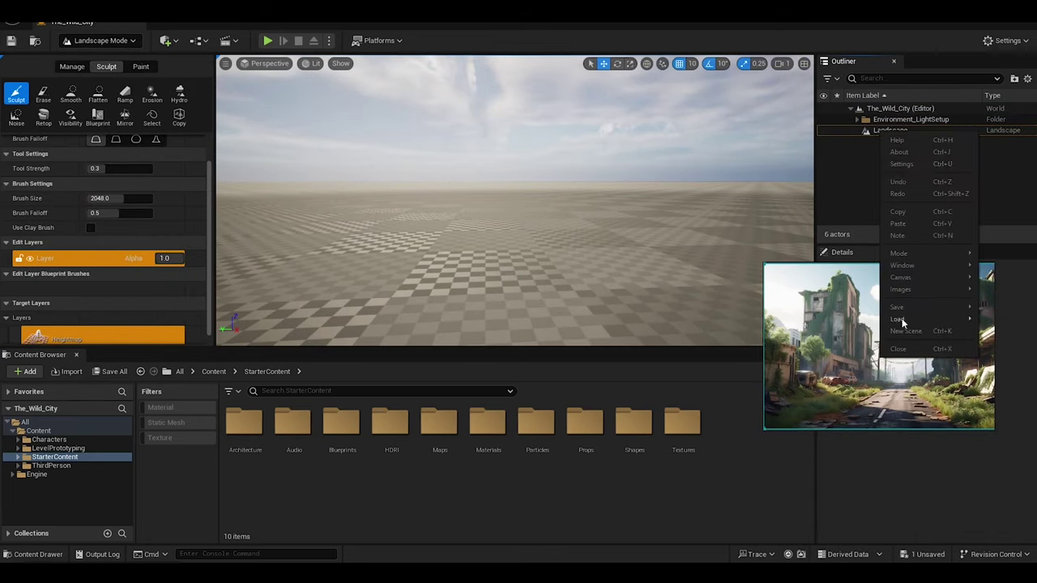
left_click(792, 301)
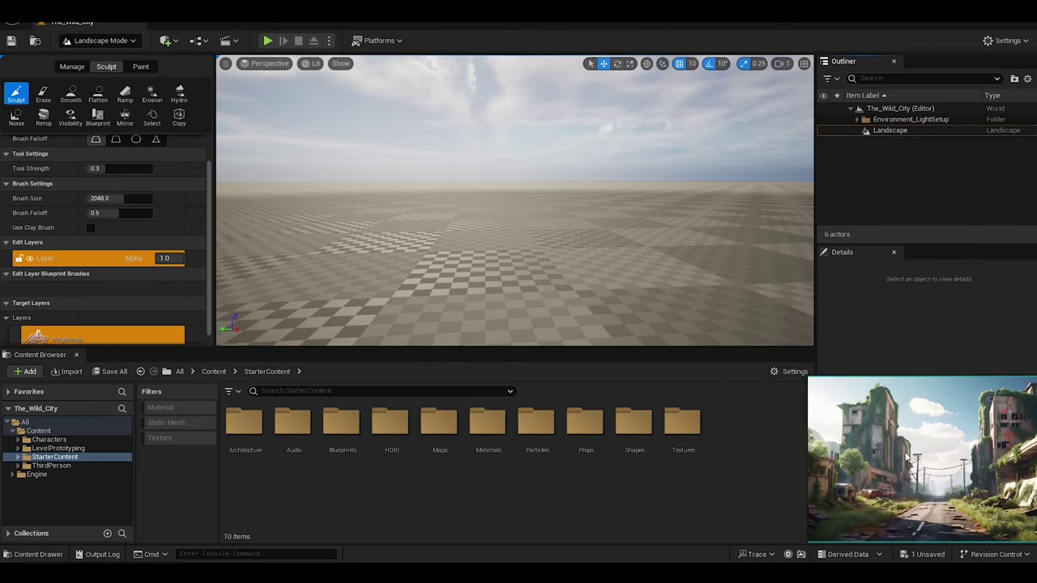
left_click(101, 40)
Place the SKM_Manny mannequin in the level and rotate it to face away.
left_click(104, 58)
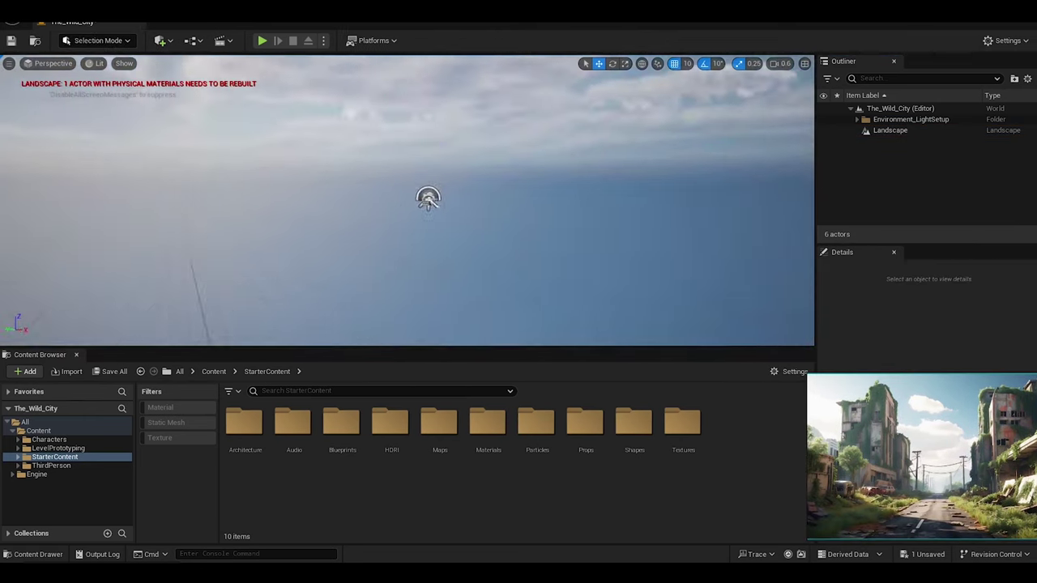
right_click_drag(426, 197, 426, 243)
left_click(48, 439)
double_click(292, 421)
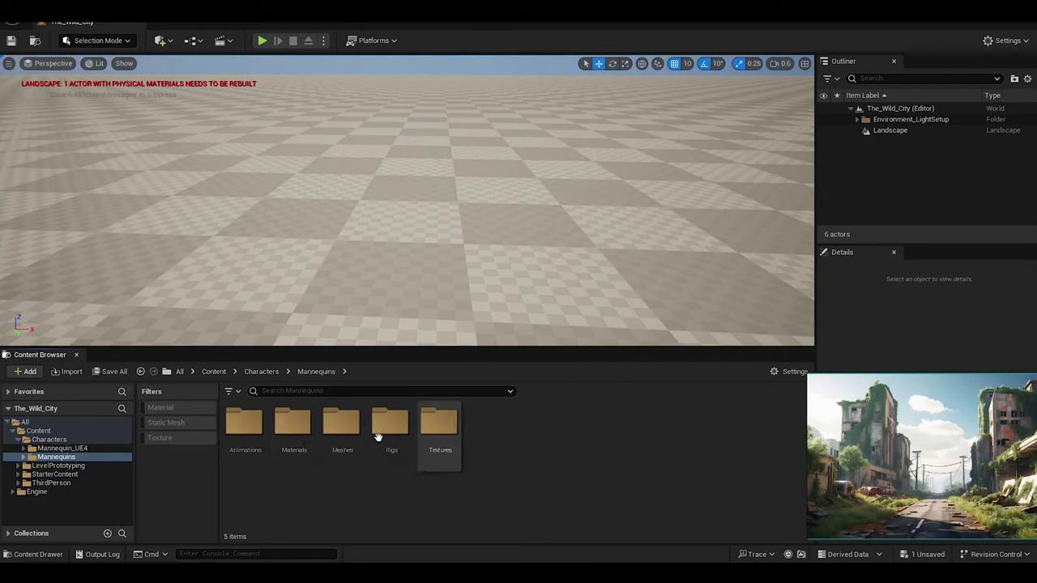
double_click(341, 421)
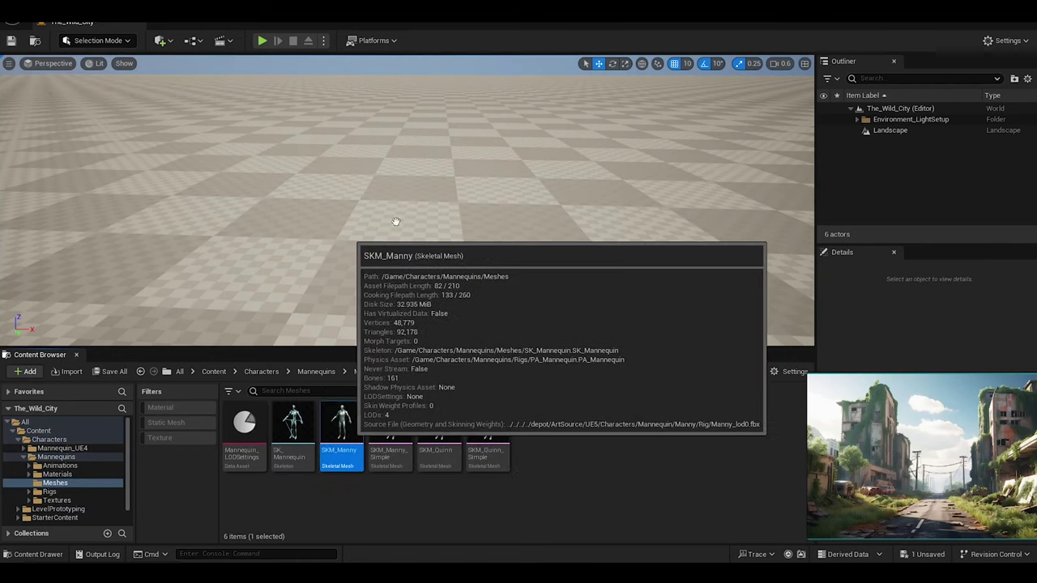
left_click_drag(341, 425, 381, 257)
key("e")
left_click_drag(381, 320, 438, 324)
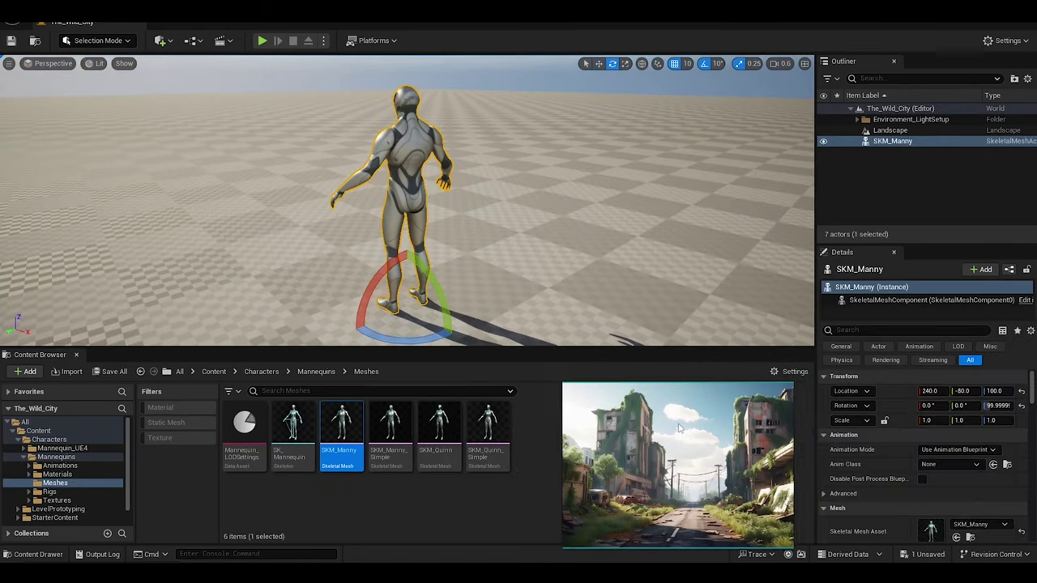
left_click(316, 371)
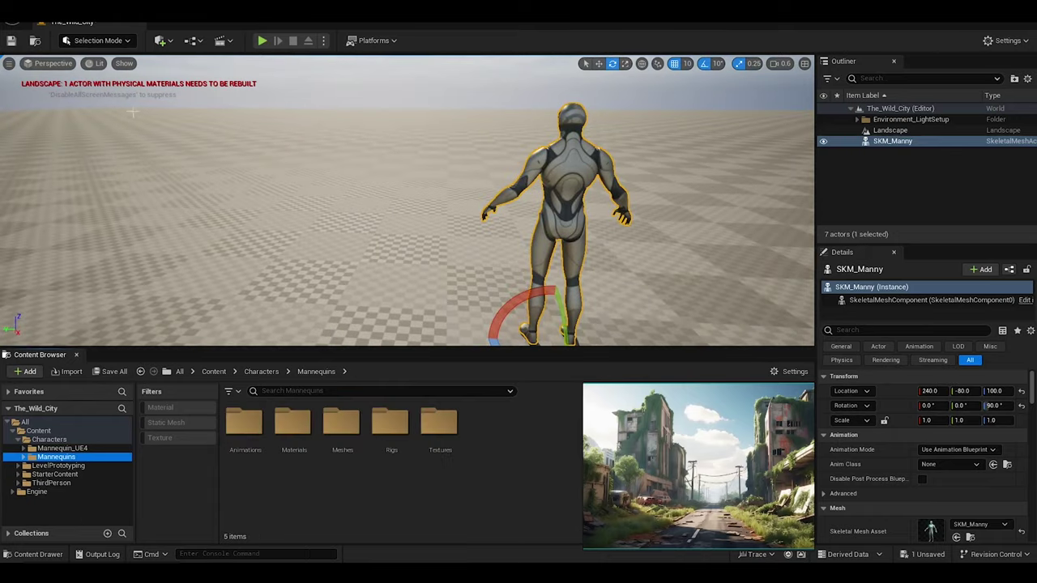
Add a Plane road strip, raise it to height 100 and widen it to 12.
left_click(160, 40)
left_click(297, 222)
key("w")
right_click_drag(405, 203, 421, 203)
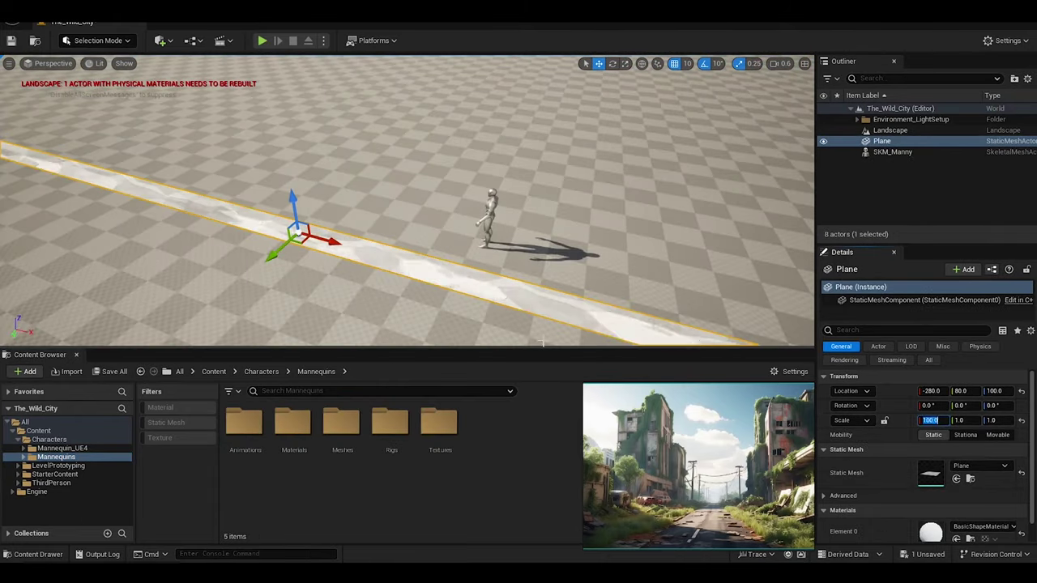
right_click_drag(542, 343, 368, 217)
type("10")
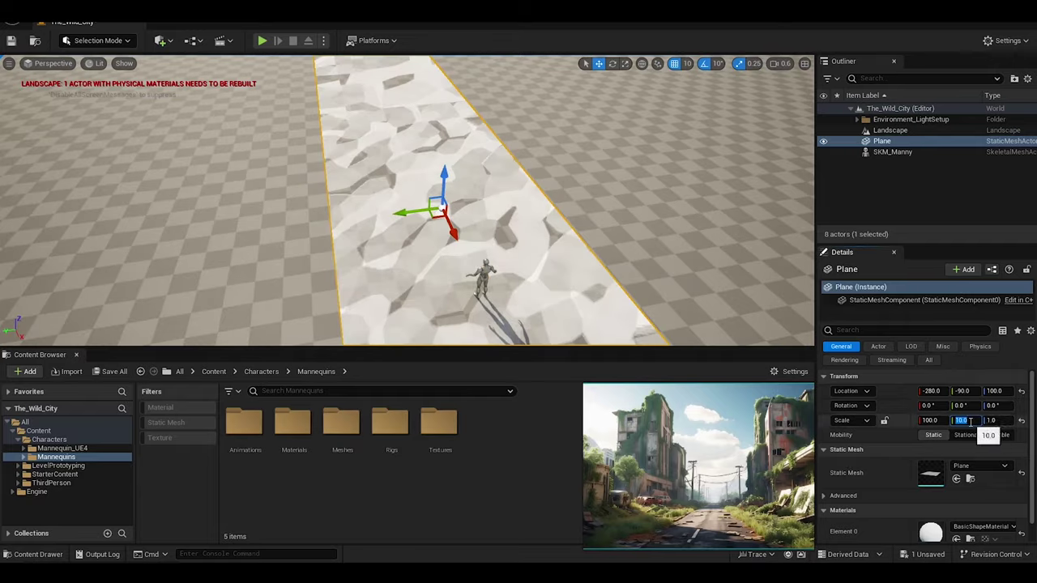
key("Return")
key("Return")
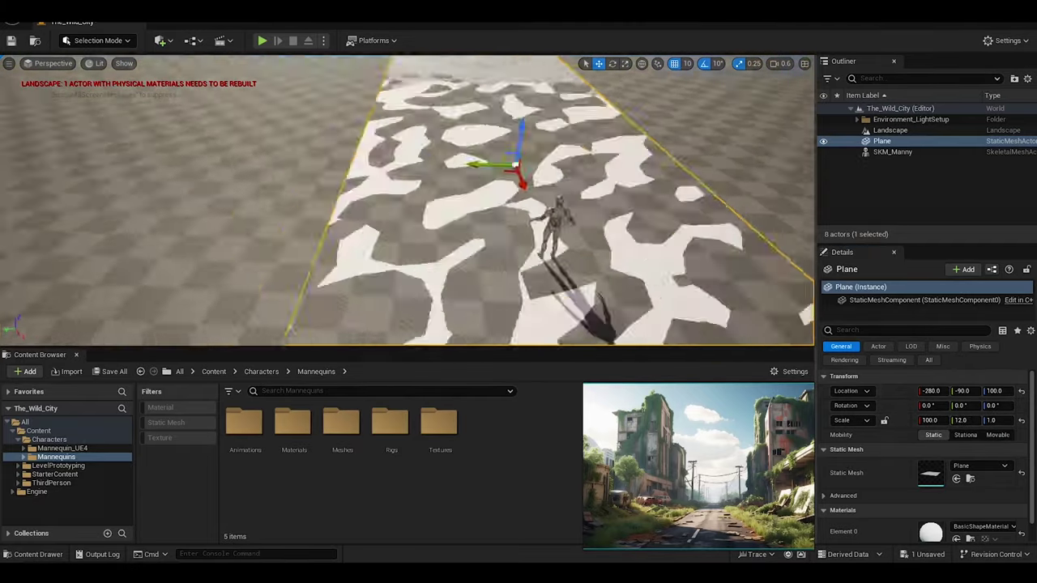
right_click_drag(570, 86, 486, 146)
left_click(891, 120)
Put the Landscape and road plane into their own Outliner folders and frame the road.
left_click(884, 130)
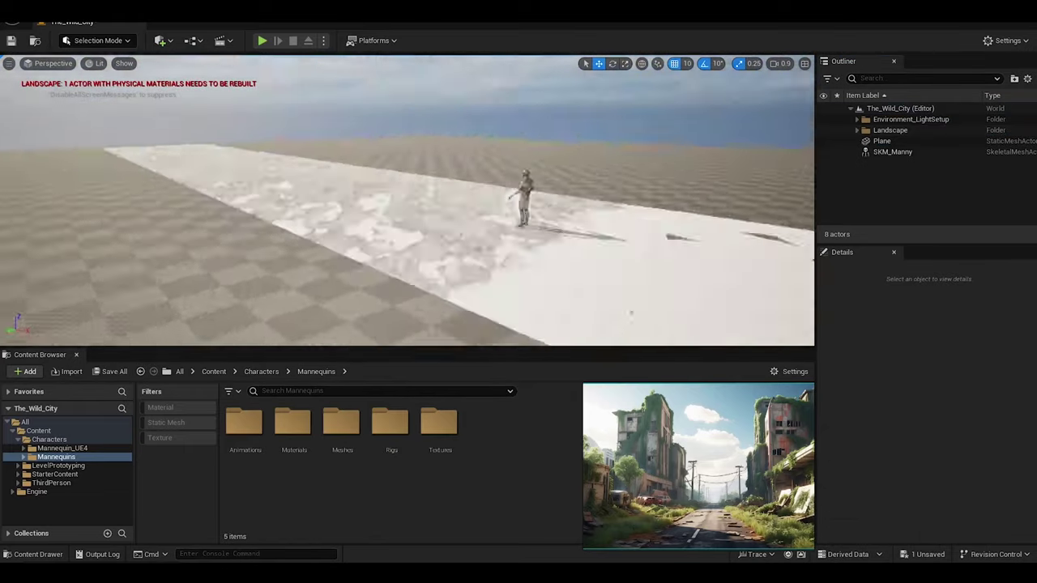
left_click(882, 141)
left_click(1015, 78)
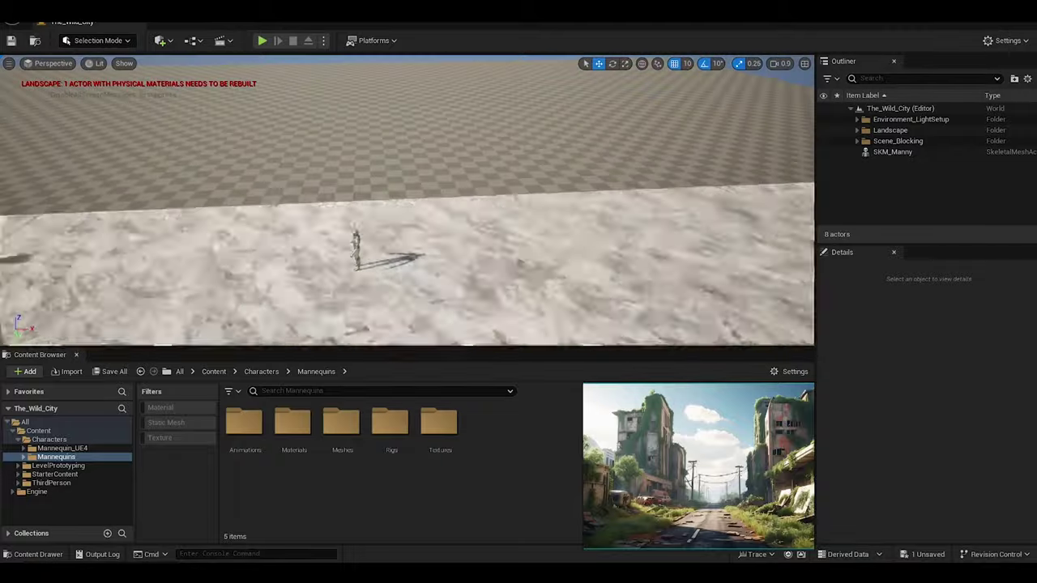
left_click(589, 195)
key("f")
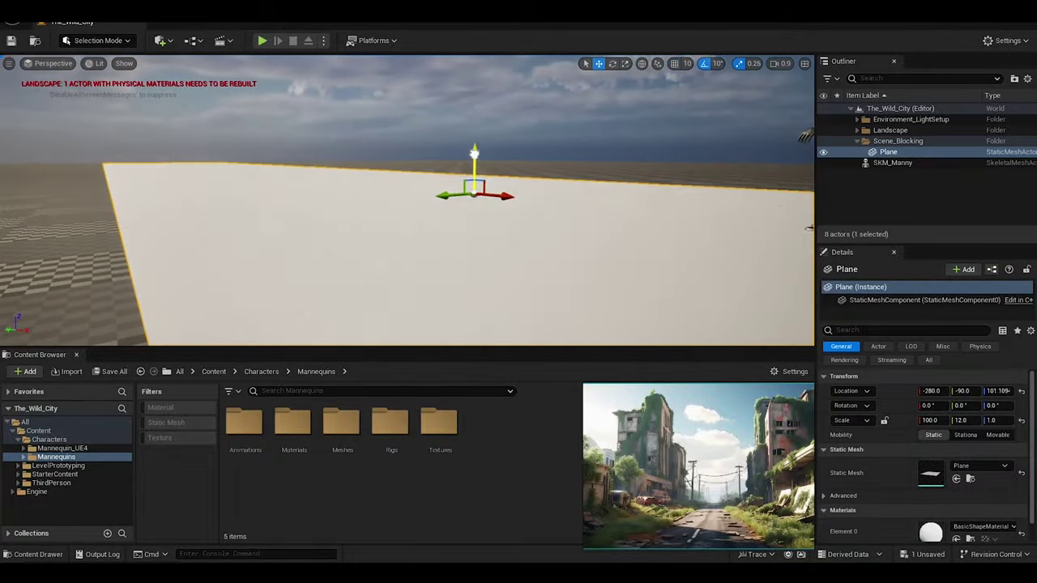
mouse_move(669, 67)
right_mouse_down()
mouse_move(476, 212)
mouse_move(476, 267)
mouse_move(453, 243)
right_mouse_up()
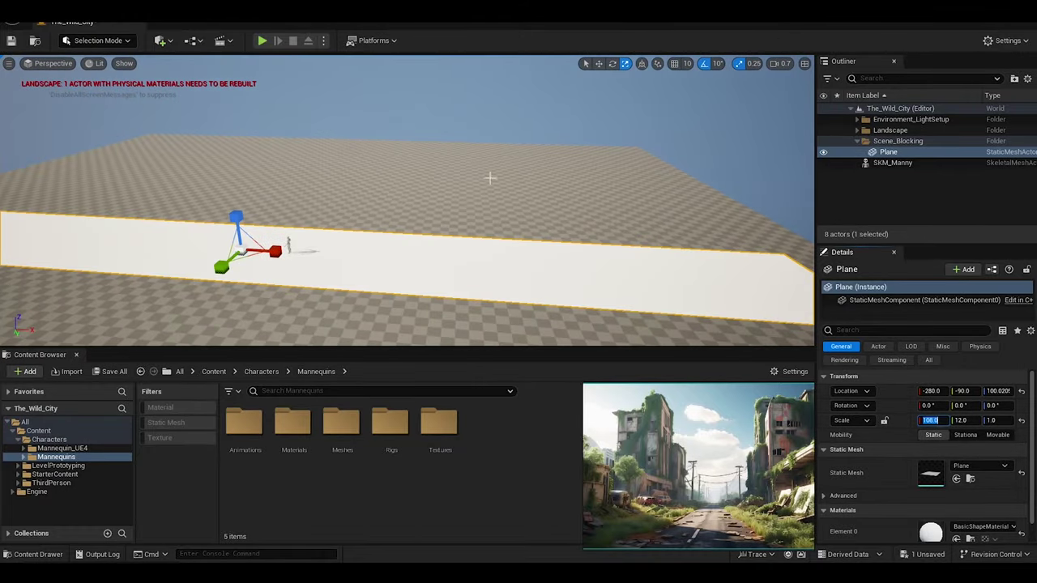
Lengthen the road plane to scale 108 and move Manny far along the road.
right_click_drag(490, 178, 490, 177)
key("w")
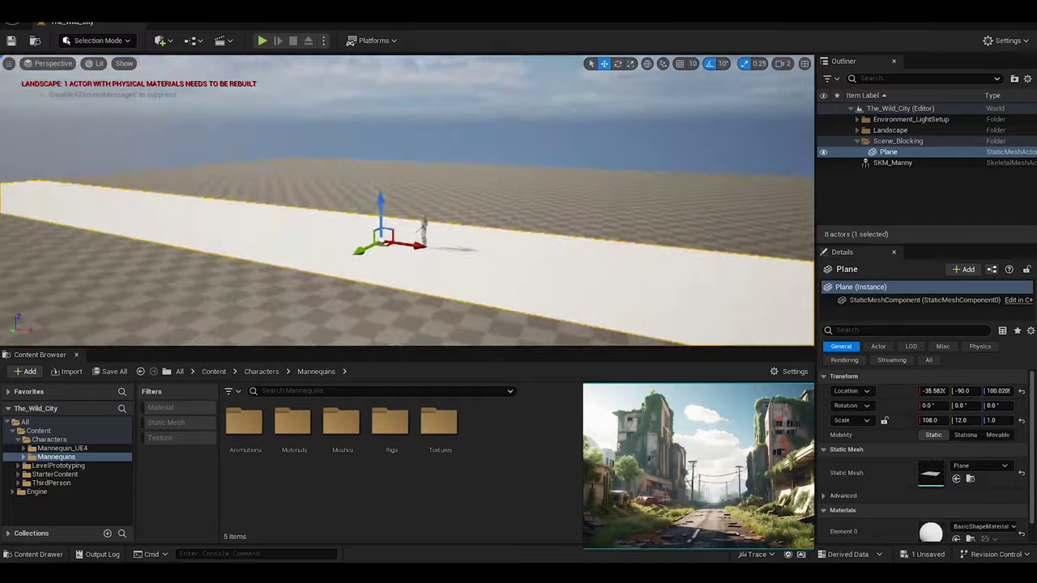
right_click_drag(453, 243, 421, 226)
left_click(405, 203)
left_click(277, 235)
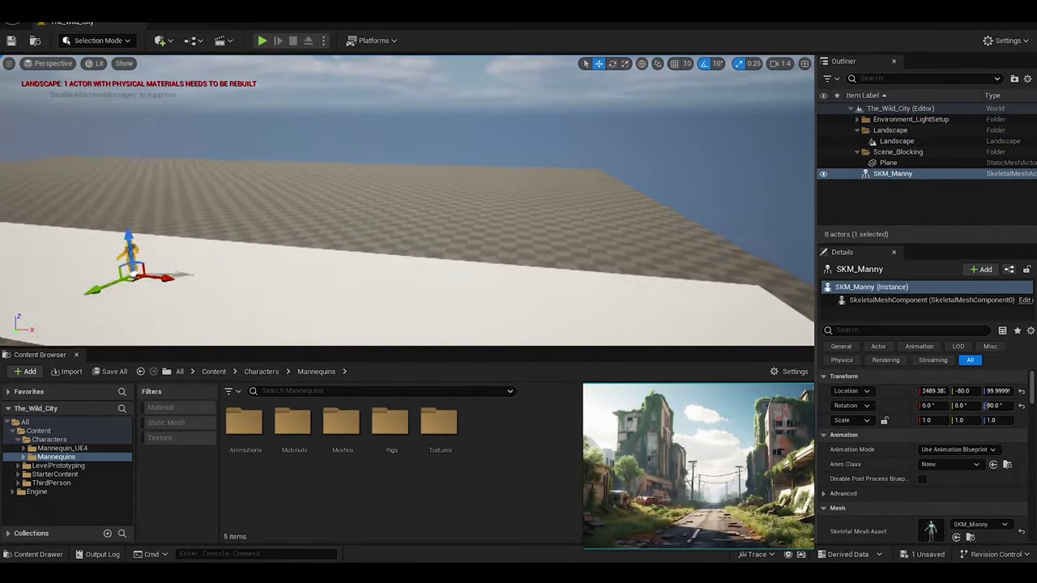
left_click_drag(162, 278, 596, 275)
right_click_drag(454, 243, 422, 235)
Add a CineCameraActor, turn it along the road and slide it behind Manny.
left_click(105, 23)
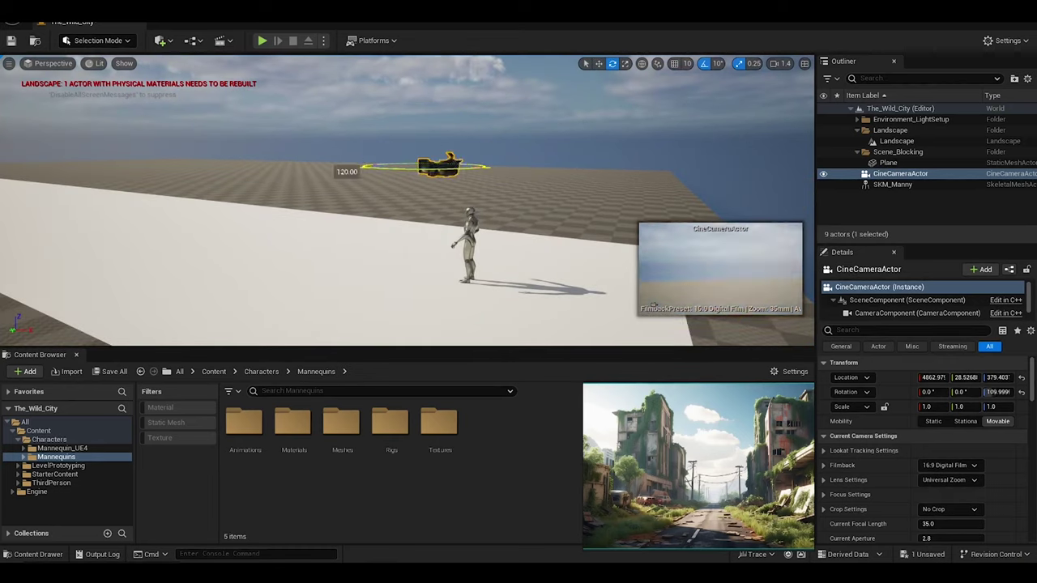
key("w")
left_click_drag(474, 170, 522, 171)
left_click_drag(505, 258, 554, 249)
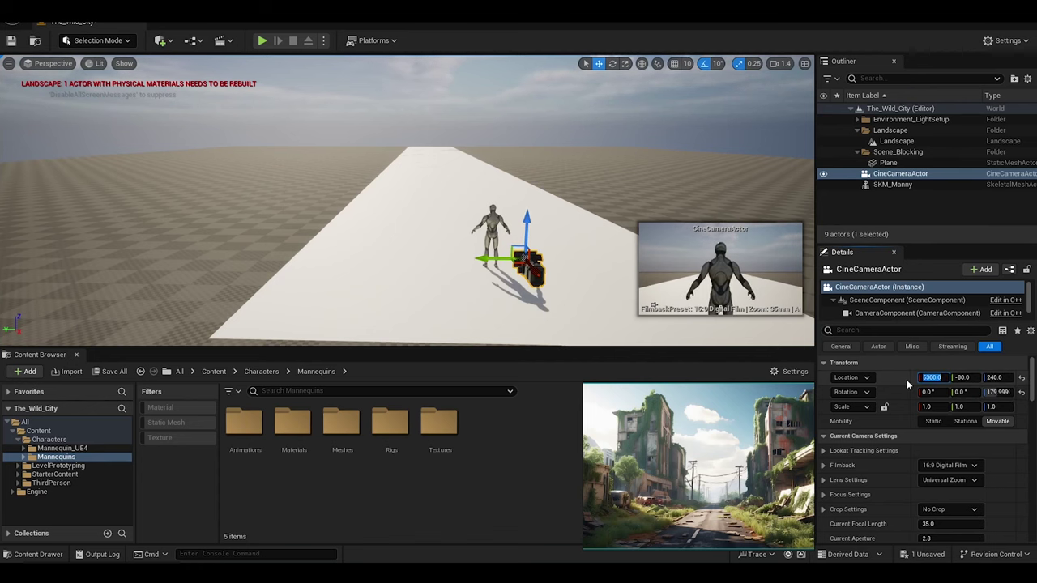
Adjust the road plane's width and inspect Manny and the camera from several angles.
left_click(789, 330)
key("Return")
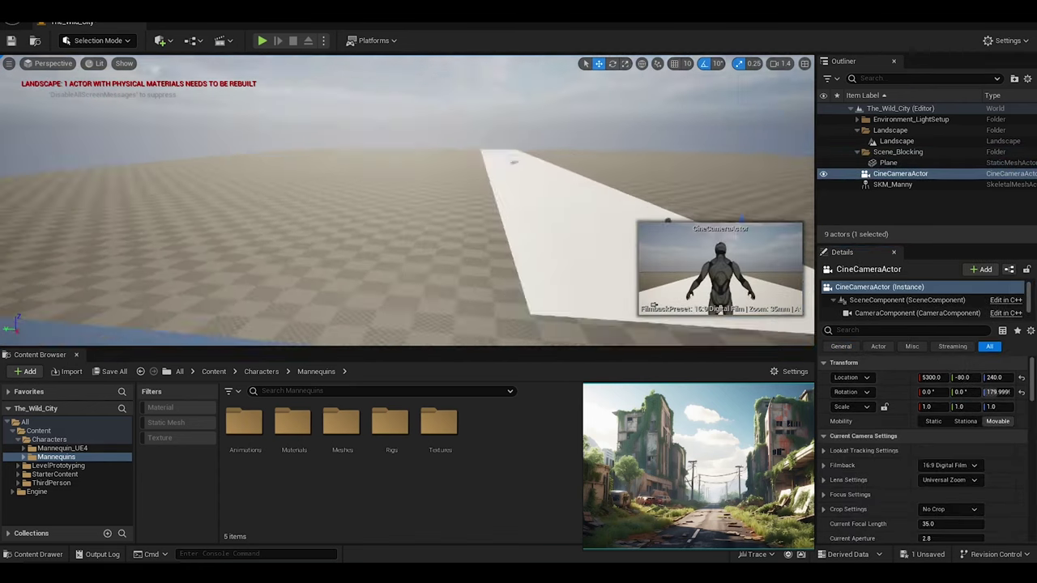
right_click_drag(405, 202, 340, 202)
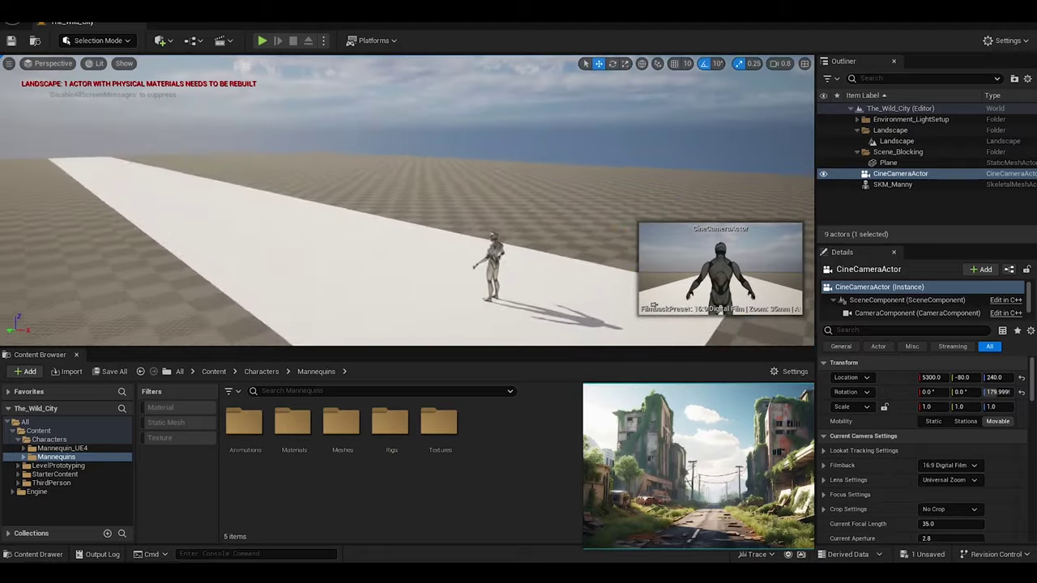
right_click_drag(405, 203, 324, 227)
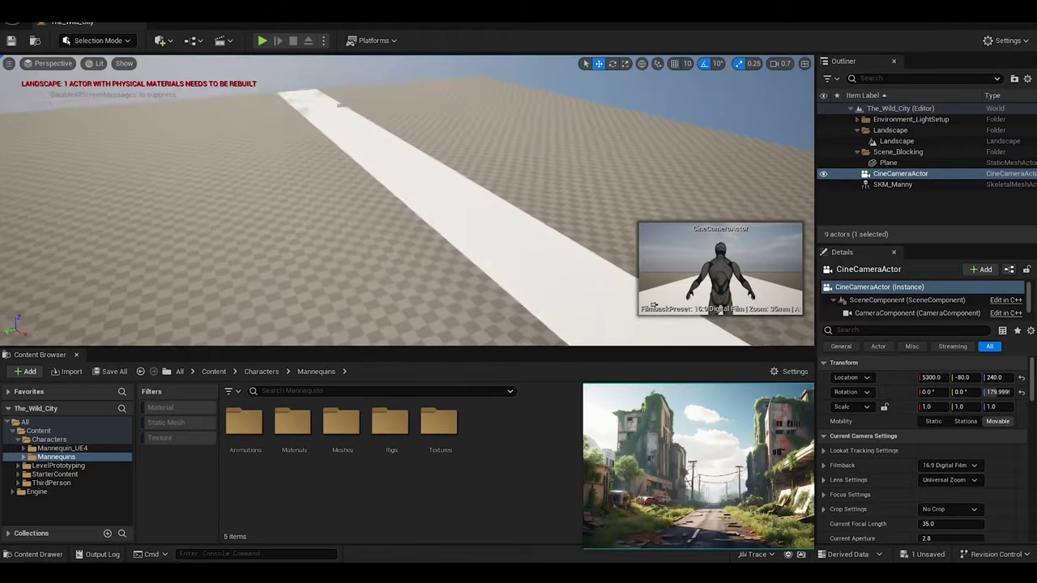
right_click_drag(405, 202, 388, 211)
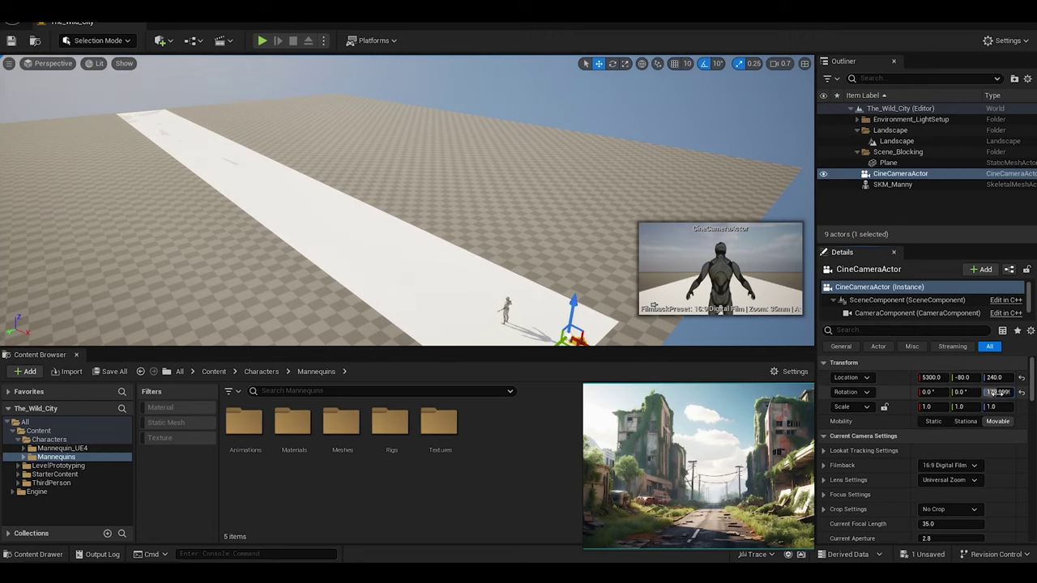
left_click(489, 334)
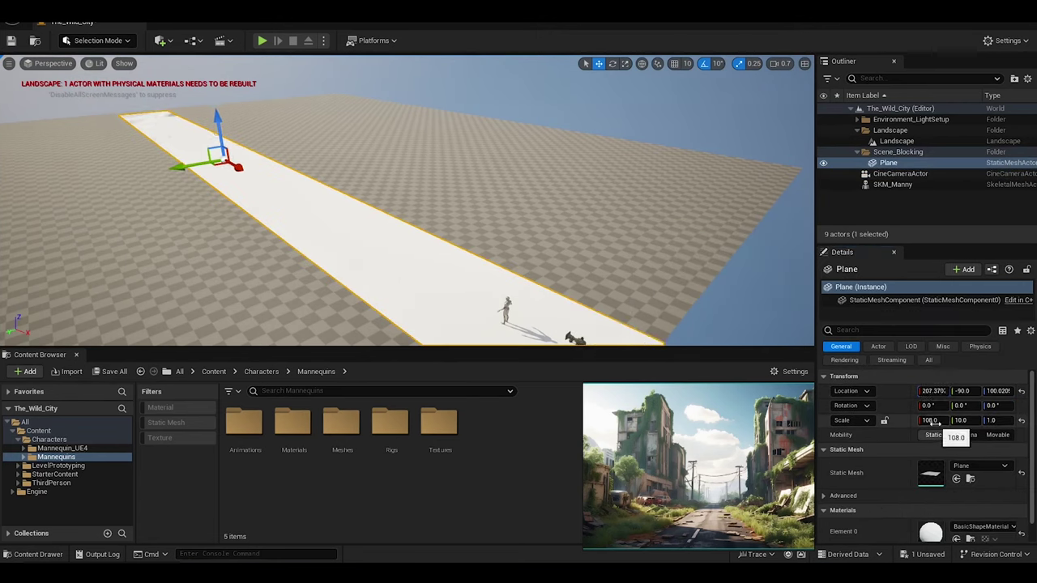
Shorten the road to 80 and copy it into a crosswise street of length 50.
type("80")
key("Return")
right_click_drag(405, 202, 406, 210)
key("e")
left_click_drag(438, 243, 381, 195, "alt")
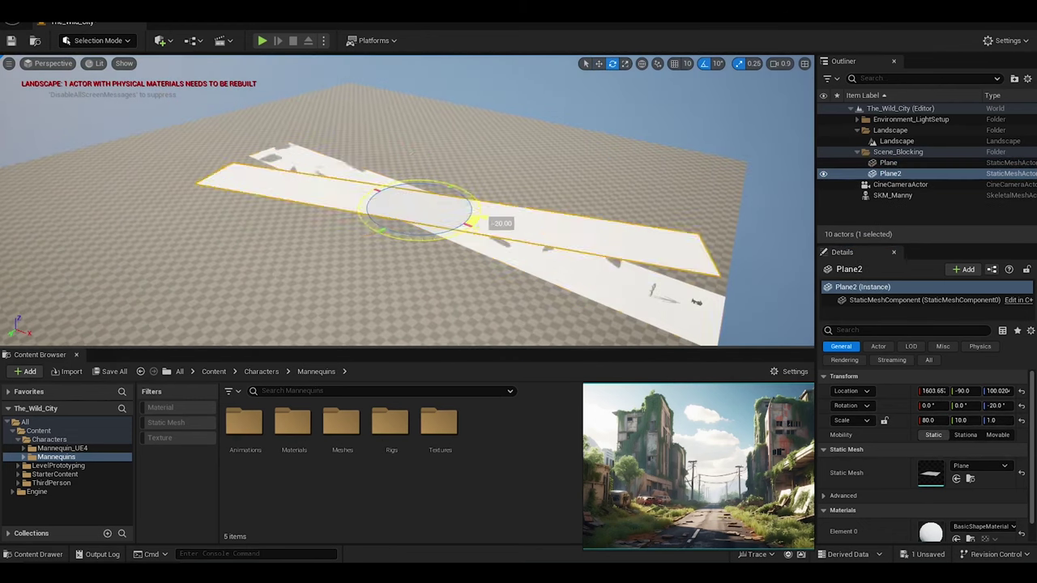
key("w")
right_click_drag(405, 210, 135, 279)
left_click_drag(135, 279, 243, 268)
right_click_drag(243, 268, 465, 227)
type("r")
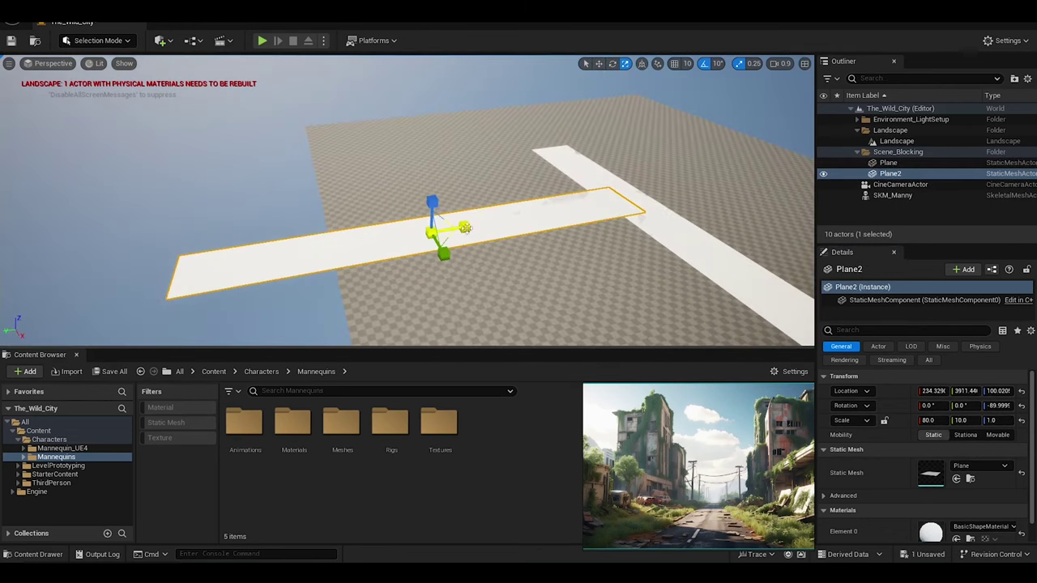
type("50")
key("Return")
Copy the cross street further along the main road and inspect the layout.
key("w")
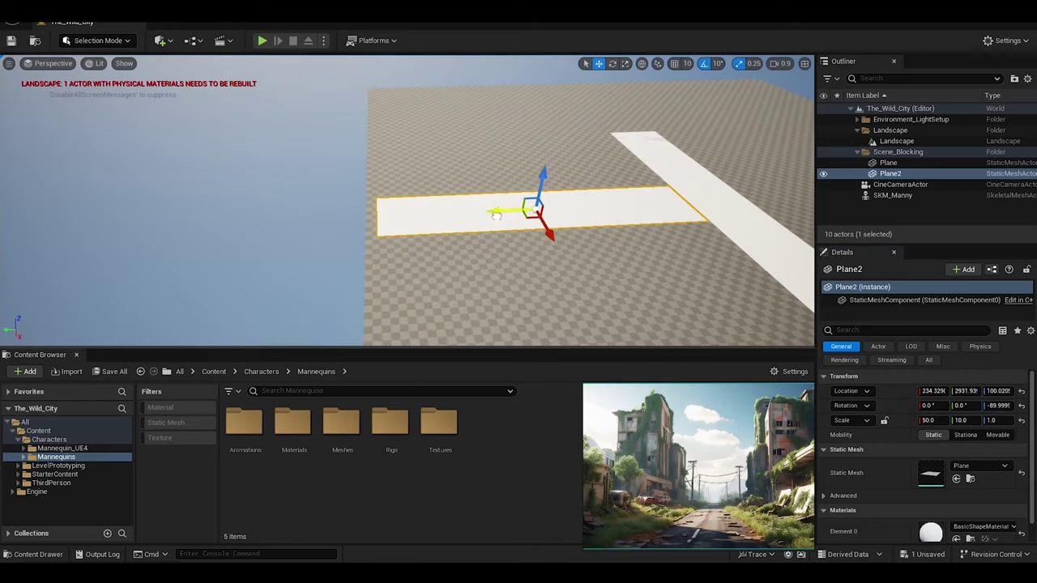
right_click_drag(612, 314, 567, 291)
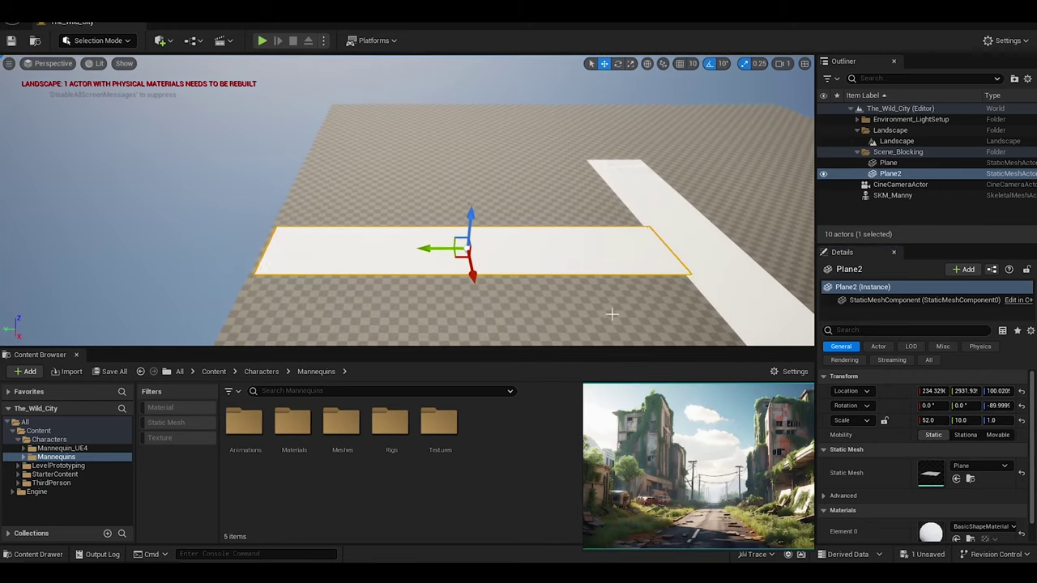
right_click_drag(420, 250, 422, 248)
left_click_drag(317, 200, 739, 205, "alt")
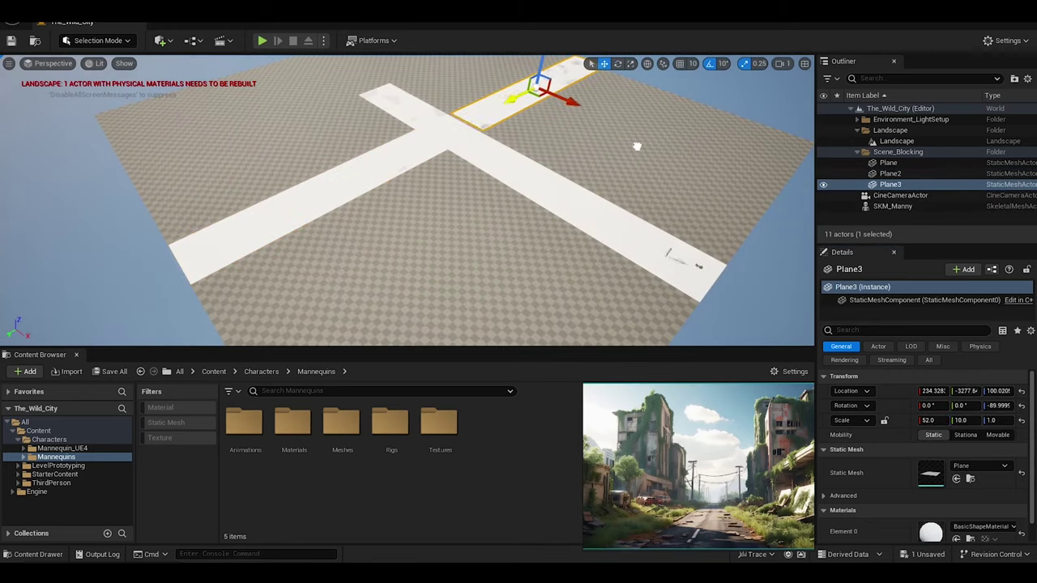
left_click(632, 235)
left_click(561, 260)
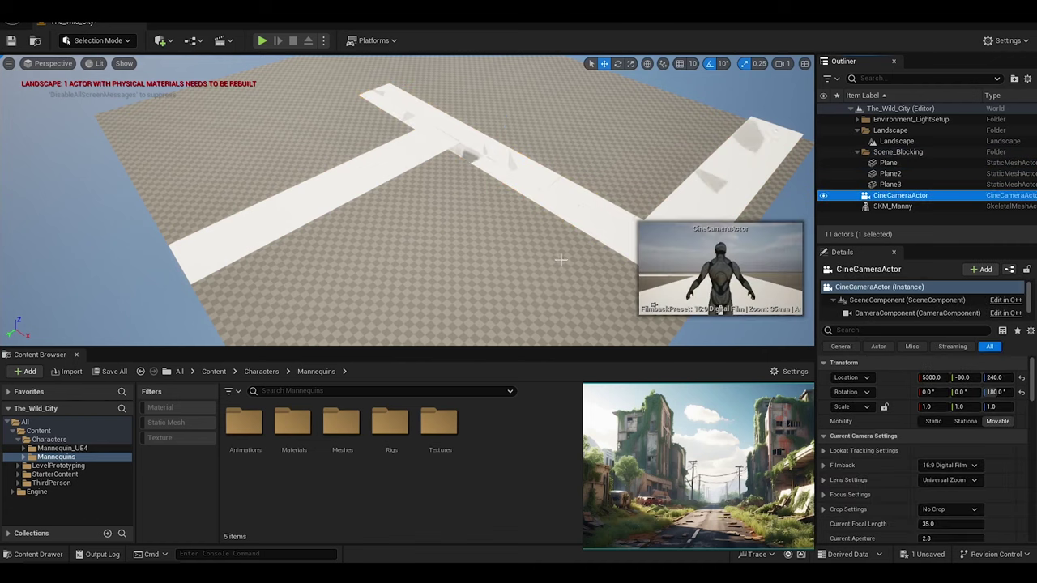
right_click_drag(560, 259, 567, 243)
left_click(593, 132)
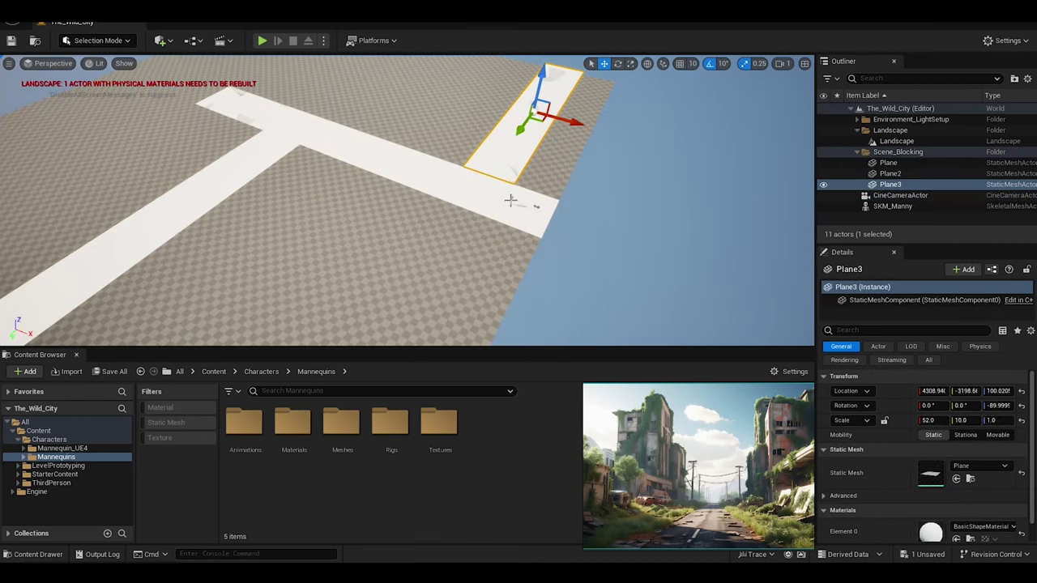
left_click(428, 178)
mouse_move(540, 211)
right_mouse_down()
mouse_move(458, 104)
mouse_move(567, 203)
right_mouse_up()
left_click(521, 174)
left_click(521, 174)
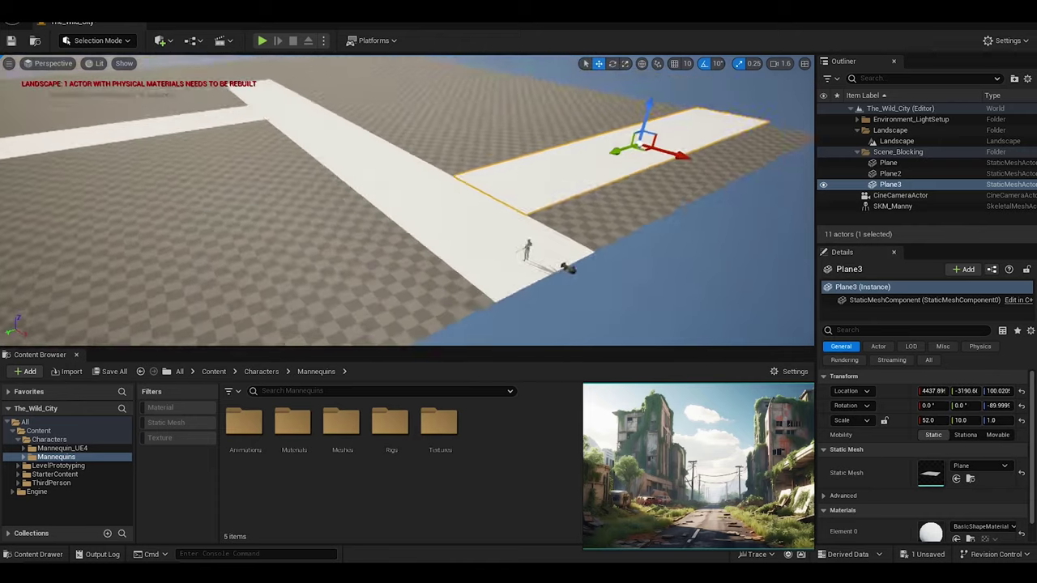
Drag the third road plane back to line up with the junction, checking the camera preview.
left_click_drag(689, 129, 783, 211)
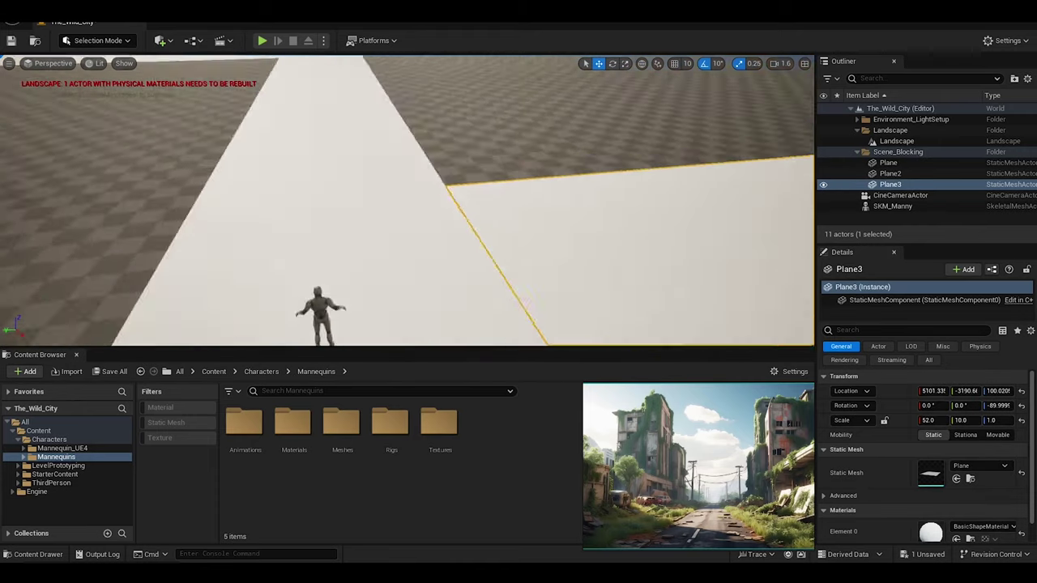
right_click_drag(782, 212, 753, 268)
left_click_drag(757, 299, 707, 284)
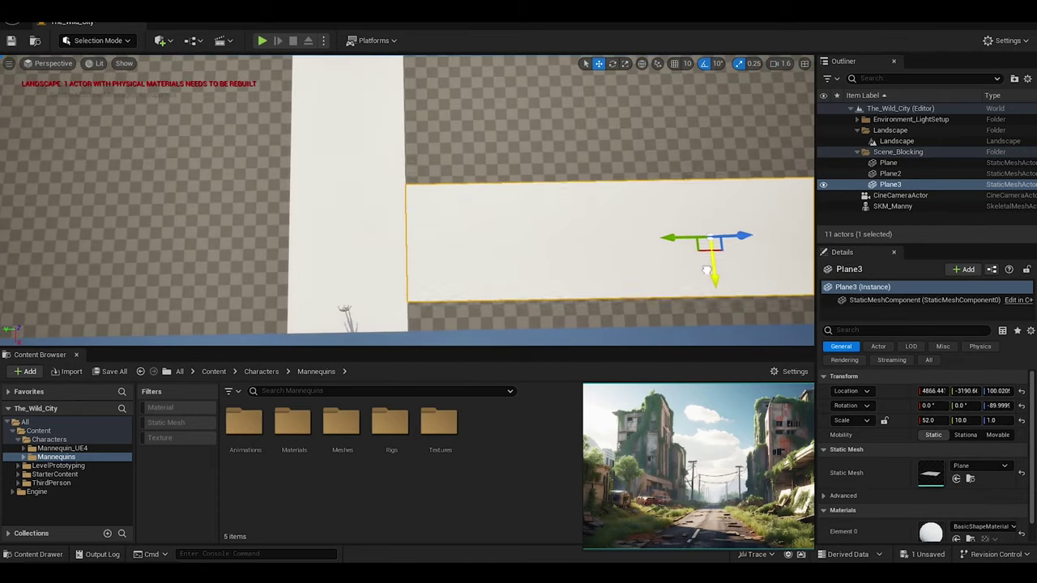
right_click_drag(706, 284, 572, 302)
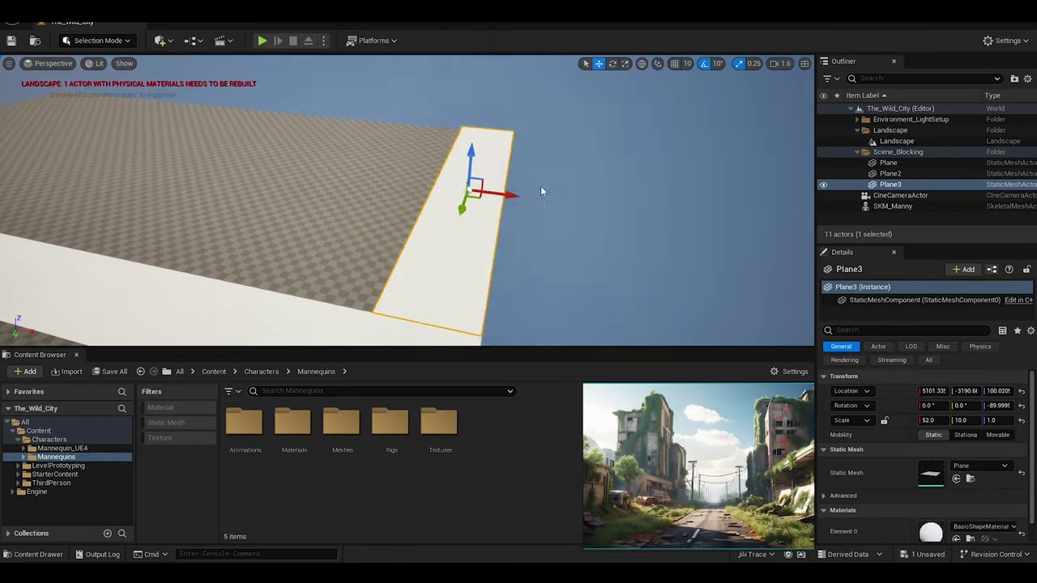
left_click(454, 267)
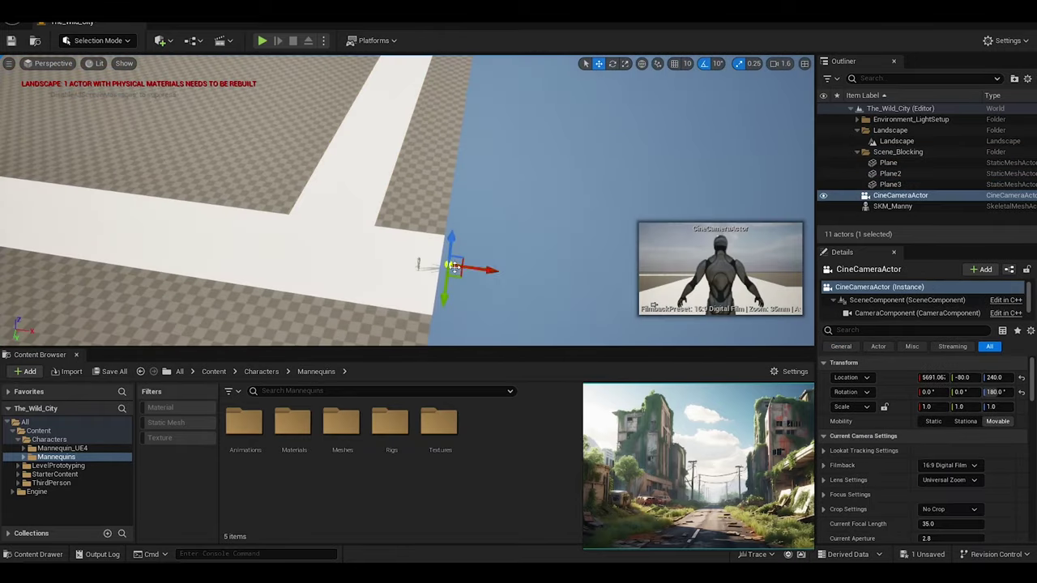
left_click(373, 174)
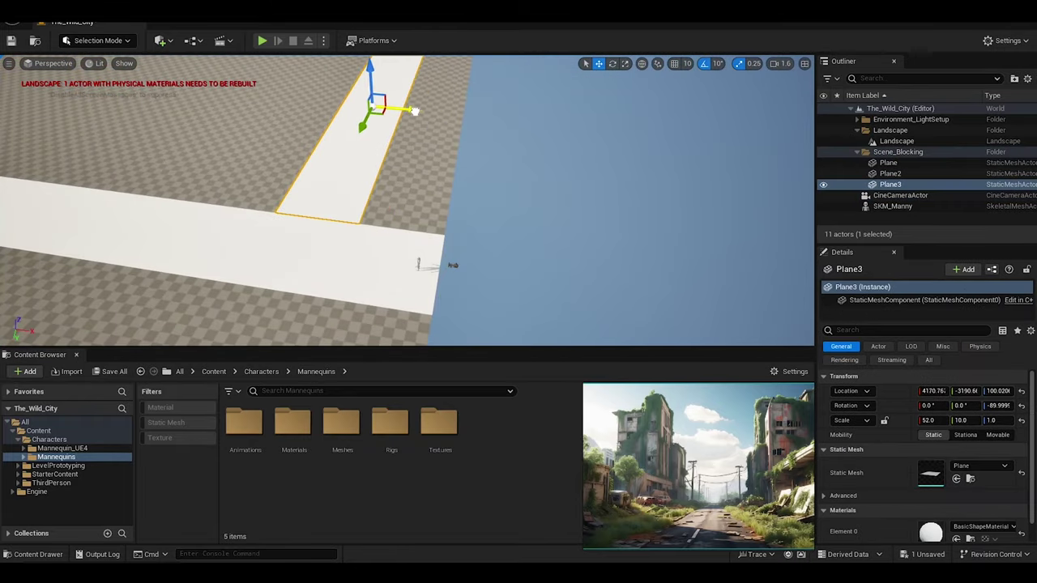
left_click(454, 266)
right_click_drag(458, 268, 311, 213)
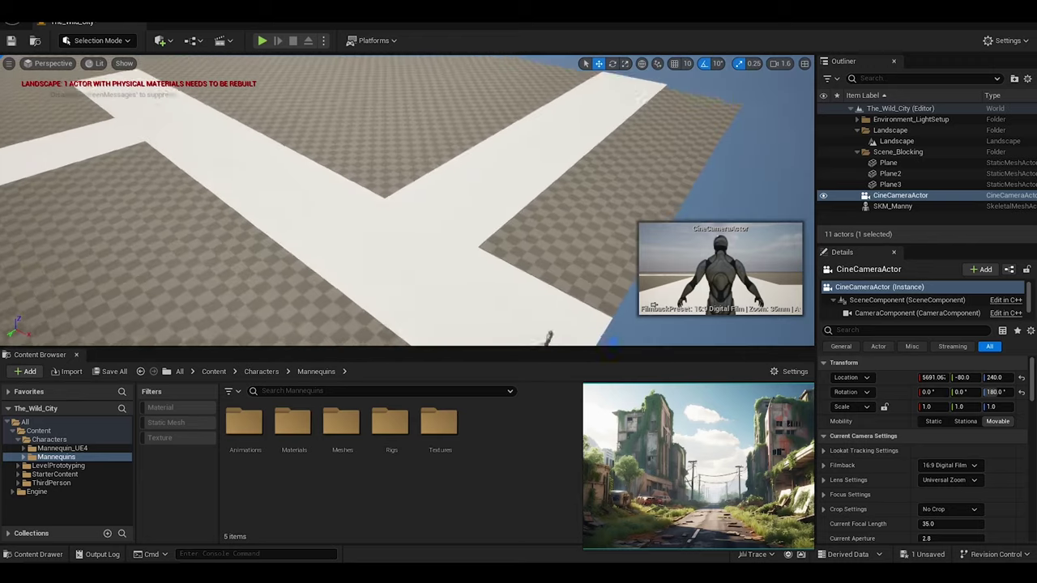
Place a new cube in the level and flatten it to a 0.25 Z scale.
left_click(159, 39)
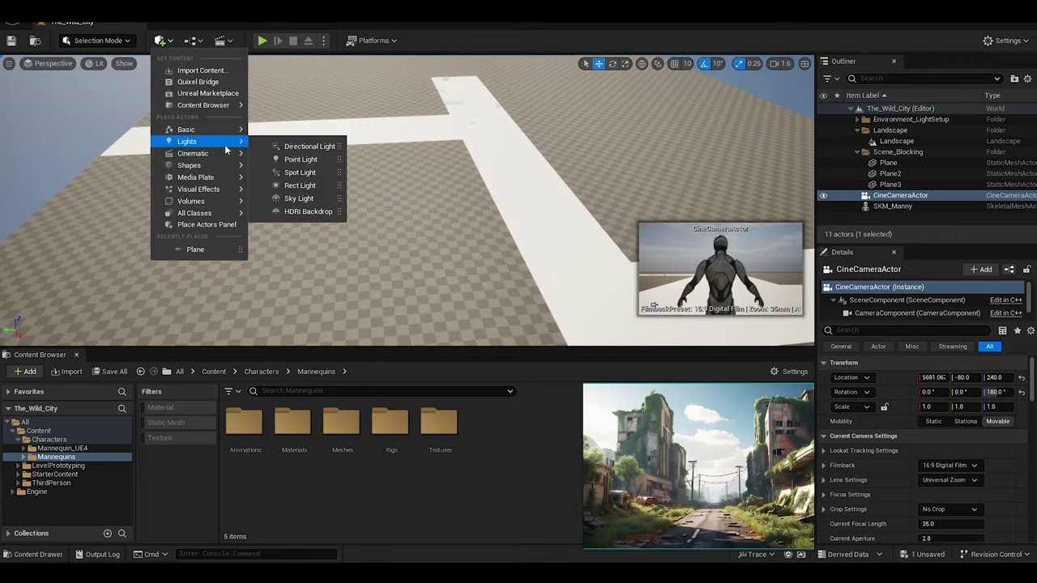
left_click(292, 152)
right_click_drag(292, 152, 333, 235)
left_click_drag(333, 235, 341, 182)
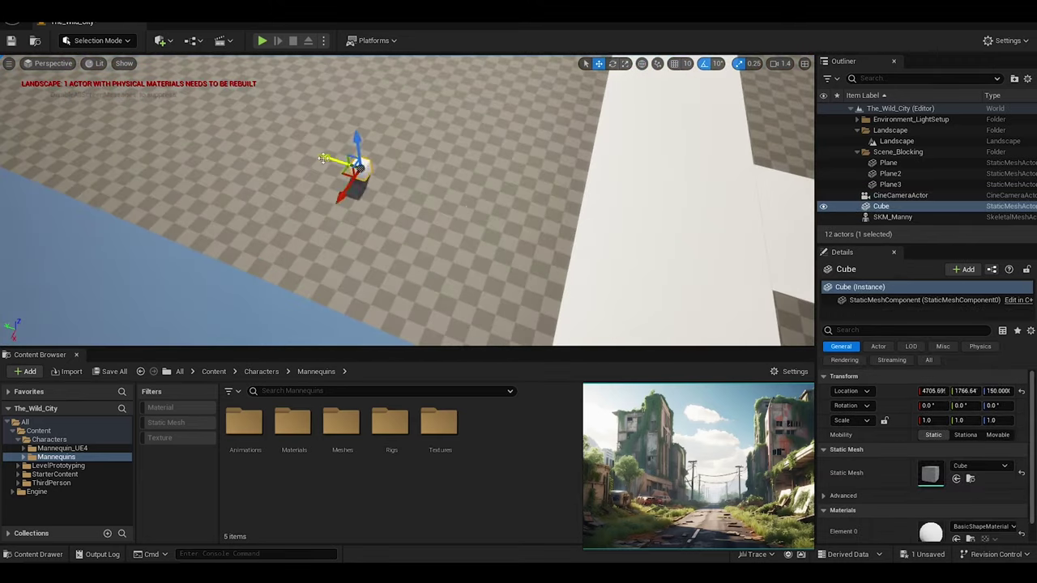
key("f")
key("r")
left_click_drag(402, 187, 399, 231)
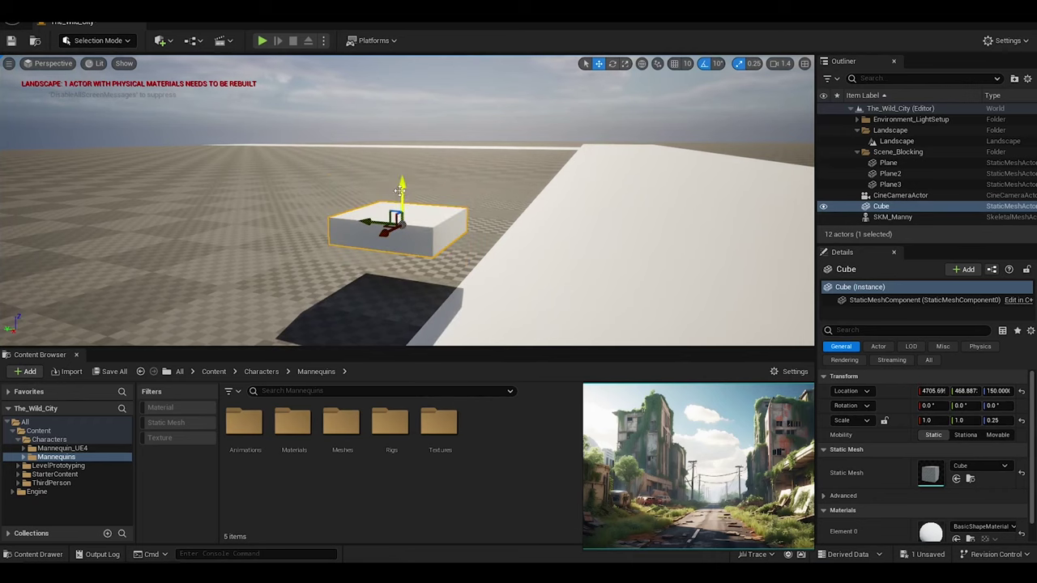
key("w")
mouse_move(399, 231)
right_mouse_down()
mouse_move(310, 281)
mouse_move(340, 243)
mouse_move(319, 203)
right_mouse_up()
Stretch the slab into a 48.5 X-scale curb along the road edge and duplicate it opposite.
left_click(928, 421)
type("50")
key("Return")
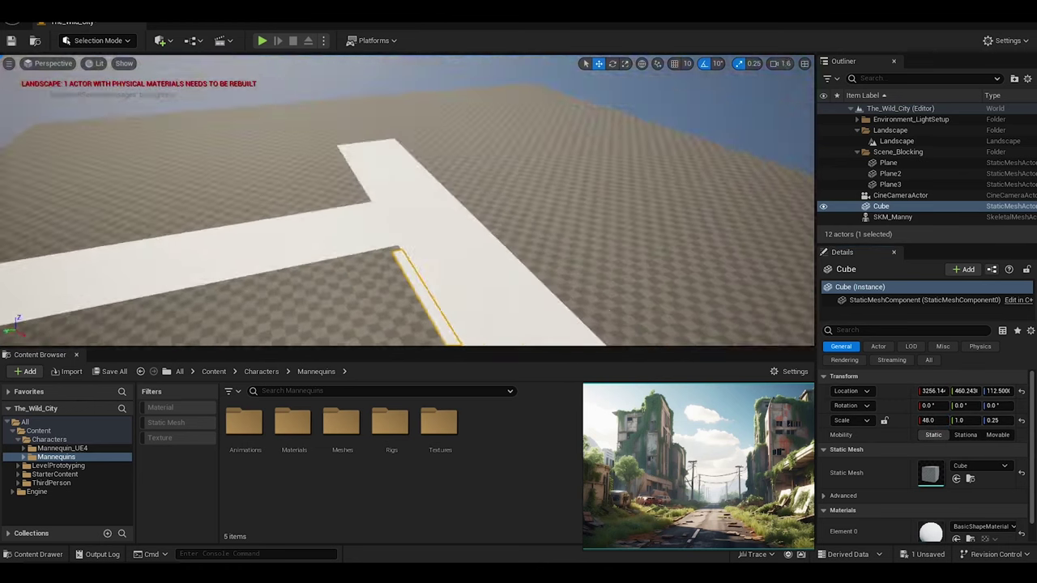
right_click_drag(370, 159, 694, 89)
left_click_drag(694, 89, 687, 123)
right_click_drag(687, 123, 567, 203)
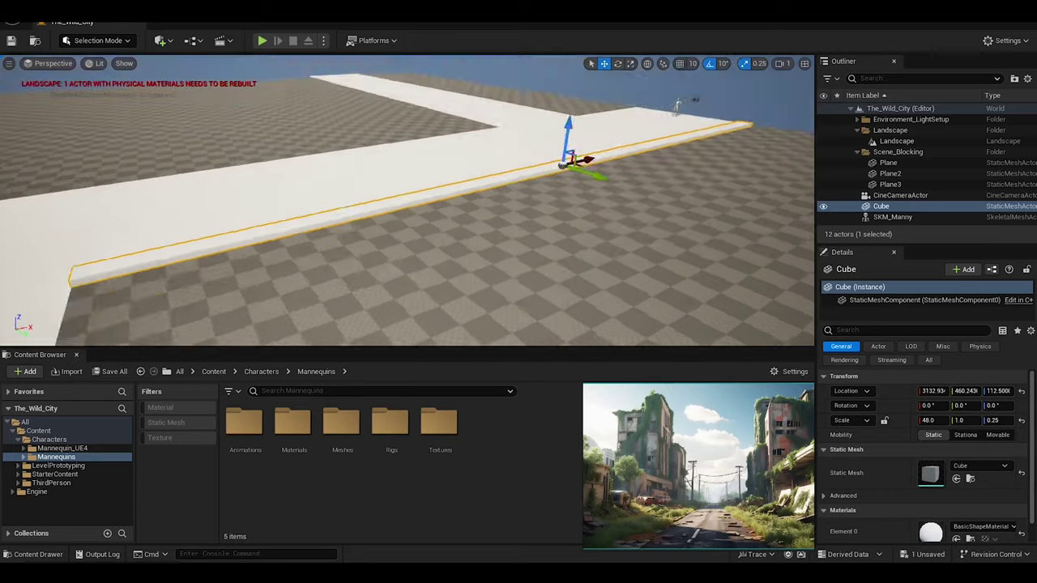
right_click_drag(486, 203, 562, 227)
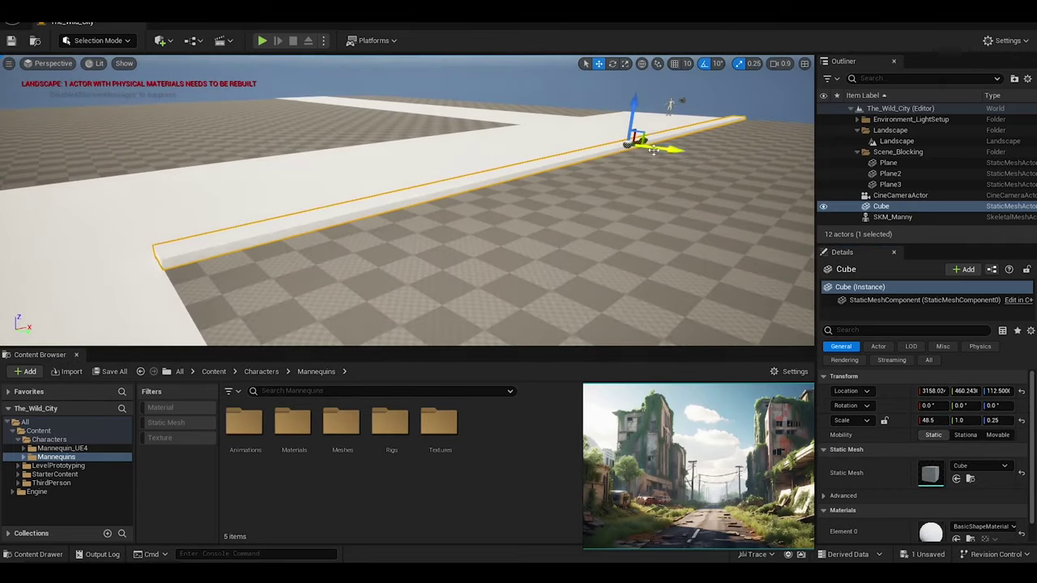
left_click_drag(653, 150, 278, 220, "alt")
right_click_drag(278, 220, 474, 180)
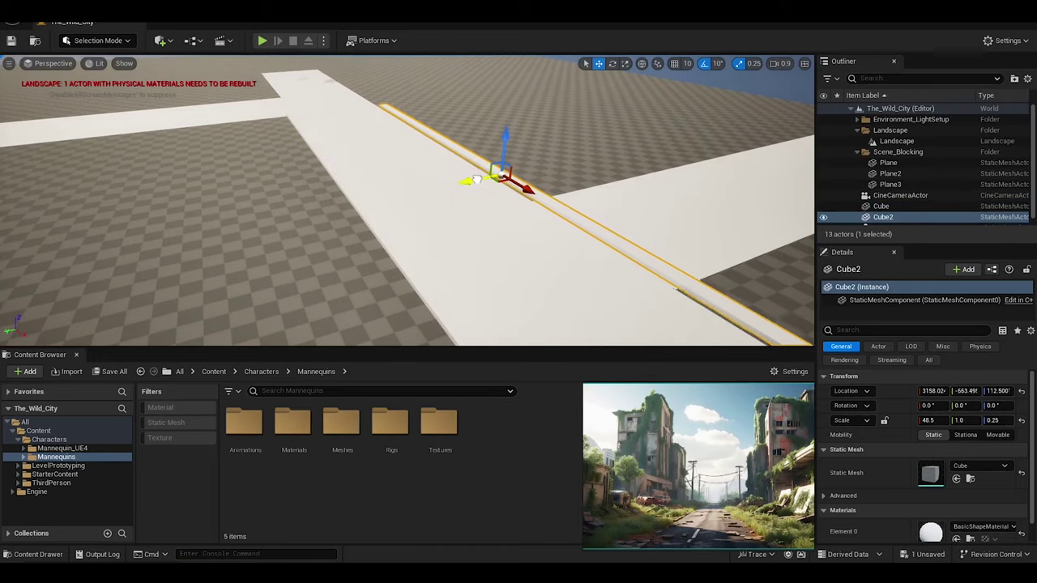
Slide the copied curbs into line with the road edges and save the level.
left_click_drag(474, 180, 356, 238)
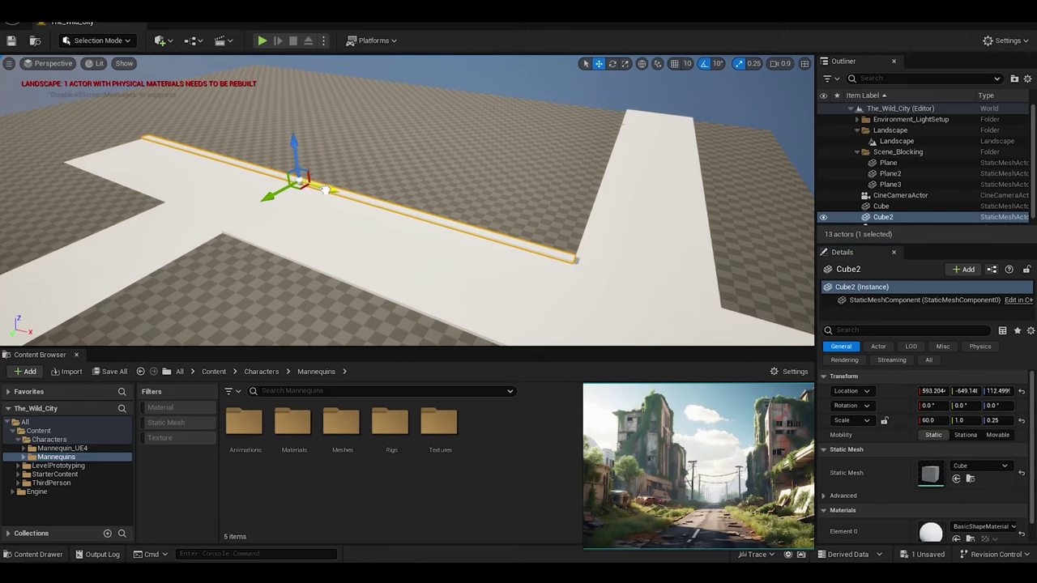
right_click_drag(324, 190, 372, 280)
key("ctrl+s")
key("ctrl+z")
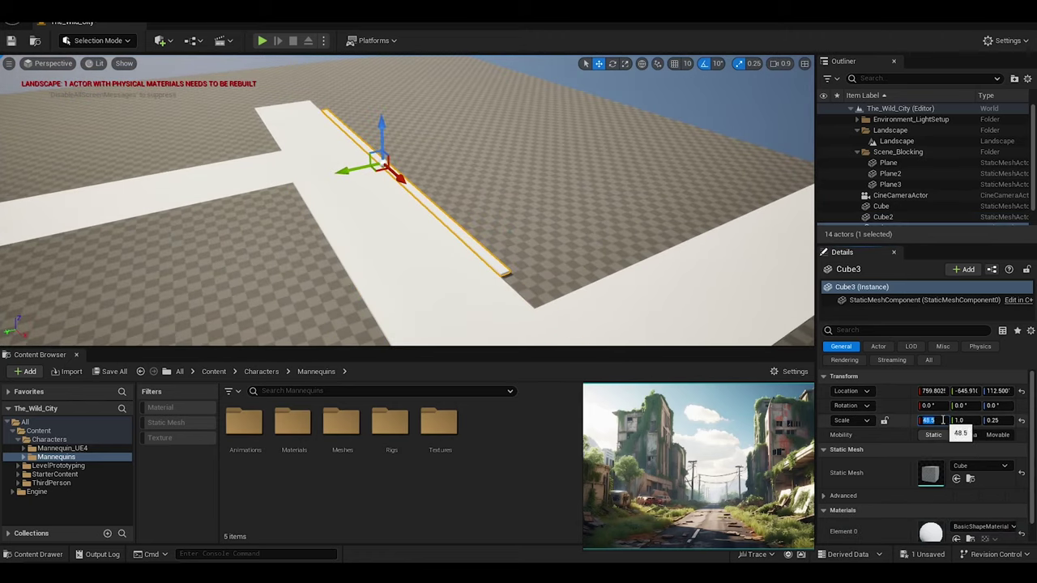
left_click_drag(395, 173, 274, 63)
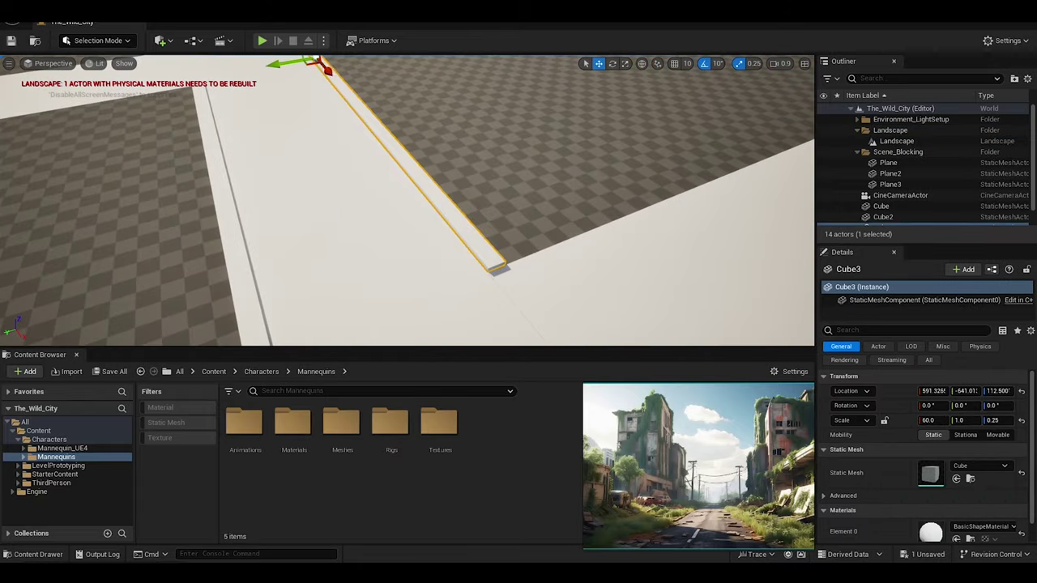
mouse_move(405, 202)
left_mouse_down()
mouse_move(348, 125)
mouse_move(749, 291)
mouse_move(693, 346)
left_mouse_up()
left_click_drag(479, 258, 384, 195, "alt")
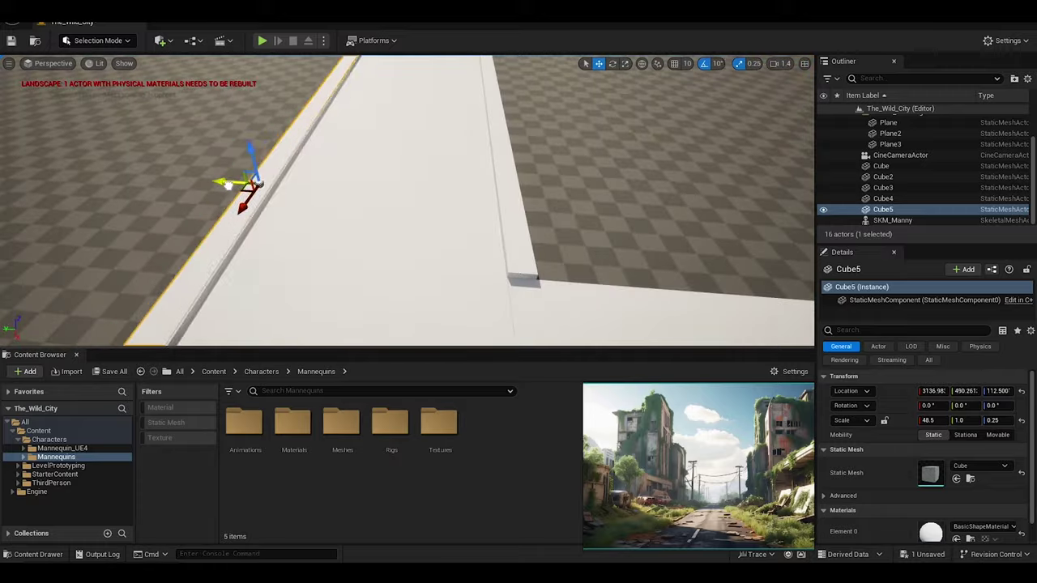
Rotate a curb copy onto the side street edge and duplicate it further along.
left_click(232, 192)
left_click(243, 199)
left_click_drag(243, 198, 465, 253, "alt")
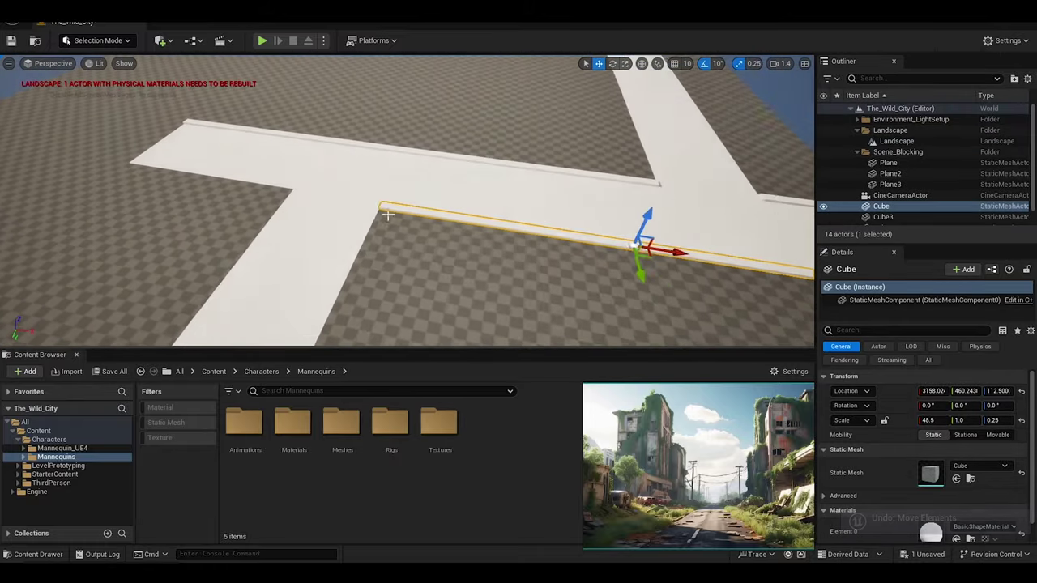
left_click(464, 253)
key("e")
left_click_drag(498, 208, 409, 188, "shift")
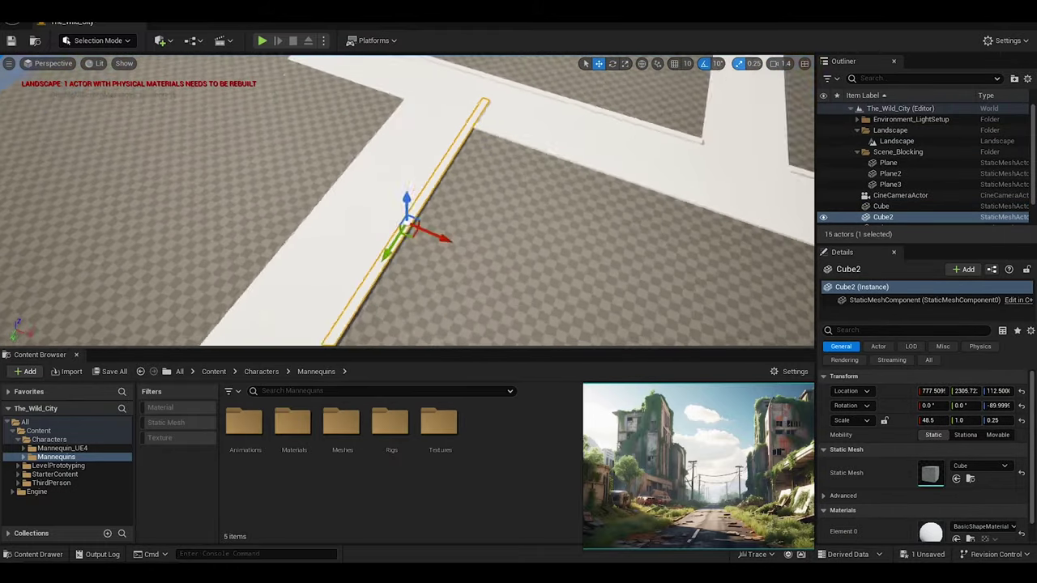
left_click_drag(299, 301, 399, 226, "alt+shift")
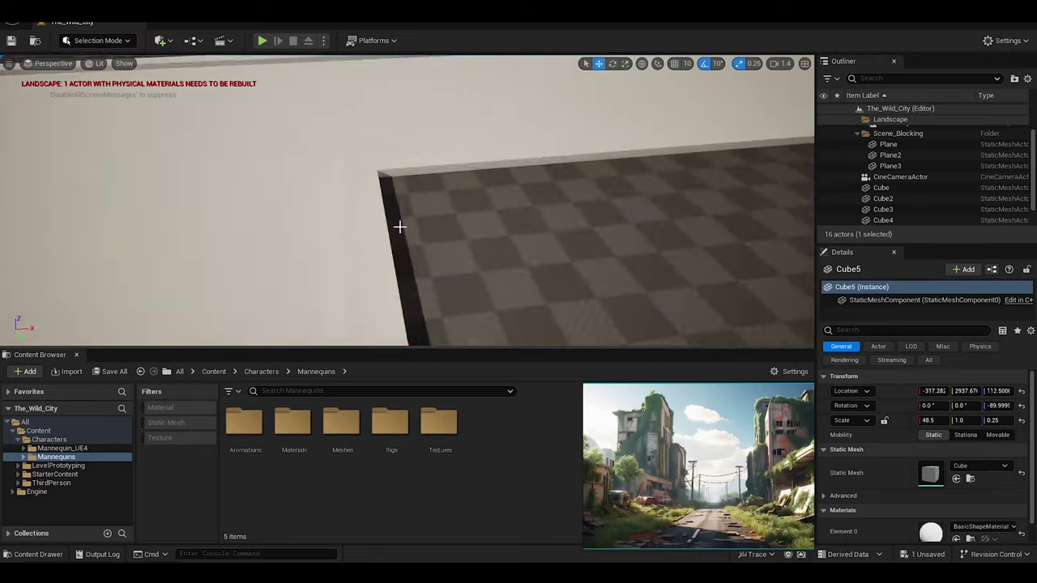
left_click(433, 155)
left_click_drag(528, 112, 436, 177, "shift")
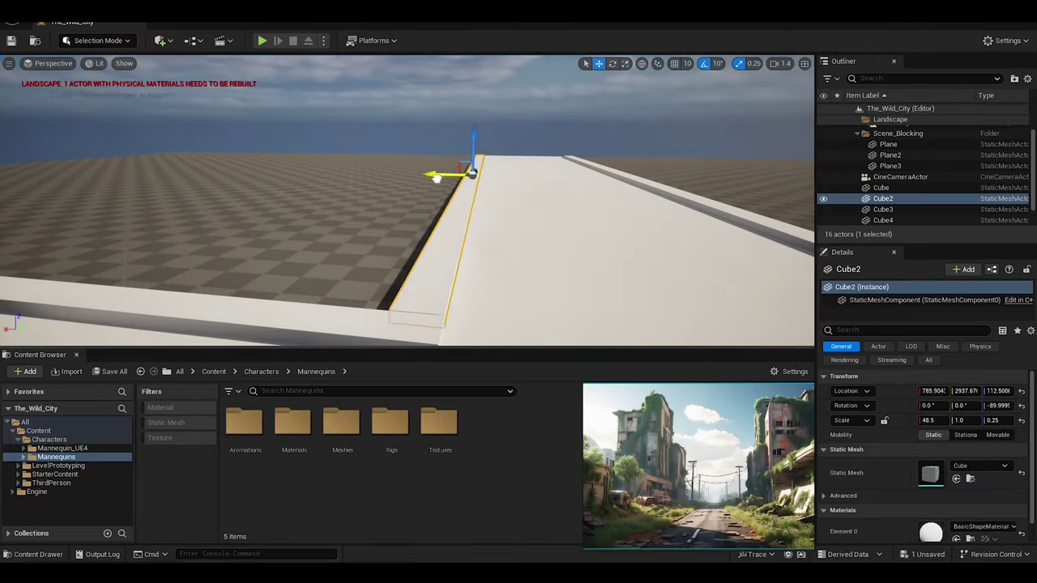
right_click_drag(436, 177, 436, 194)
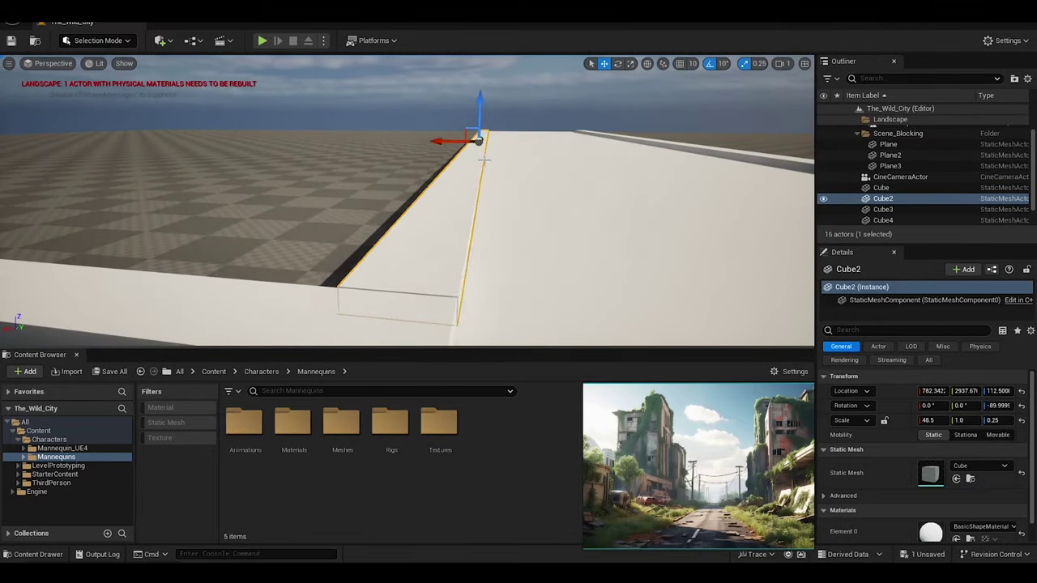
Copy another curb along the far road edge and start a Play test.
left_click(273, 173)
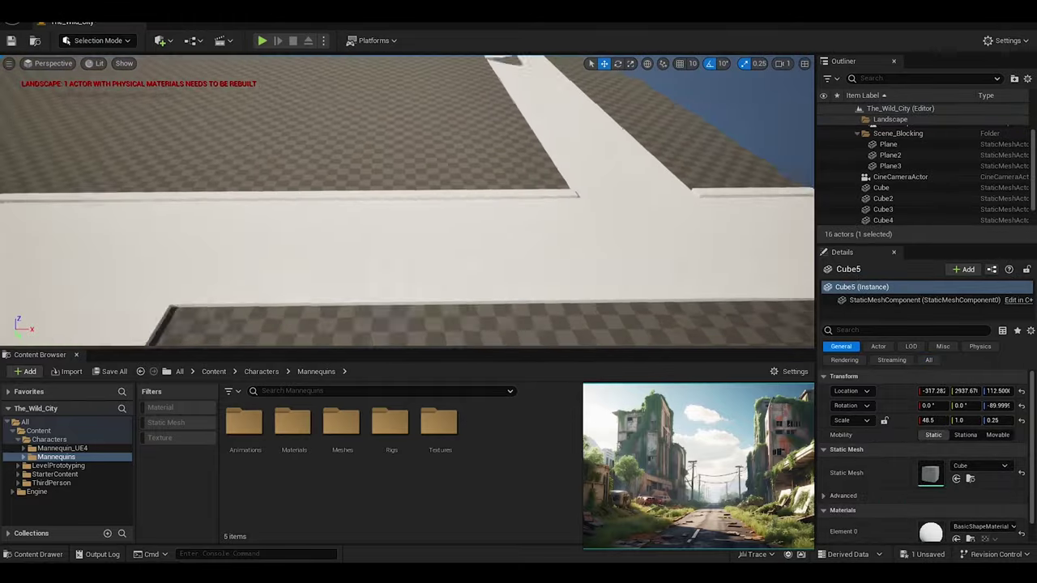
left_click(522, 259)
left_click_drag(681, 275, 175, 236, "shift")
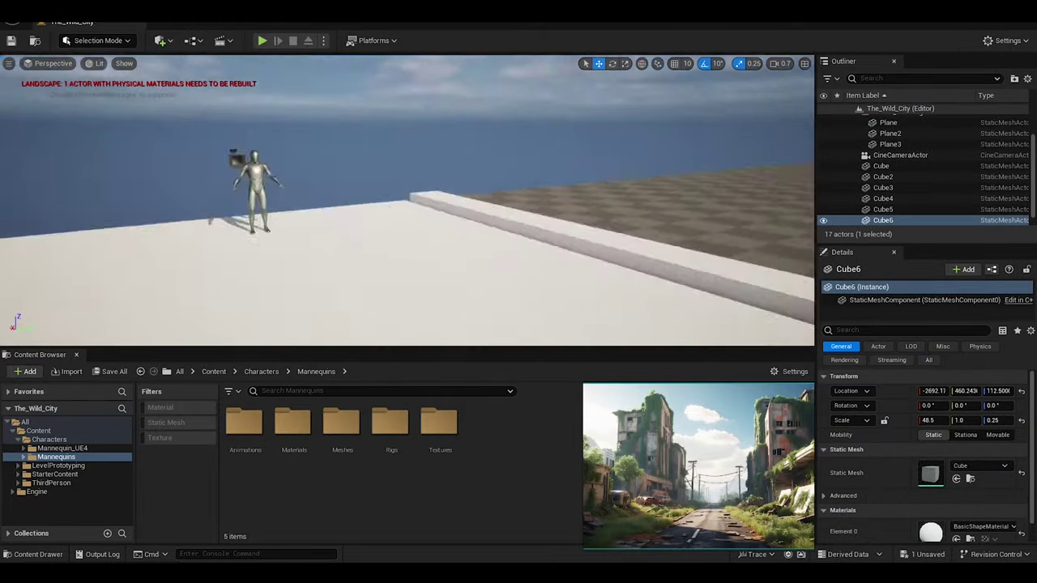
left_click(261, 41)
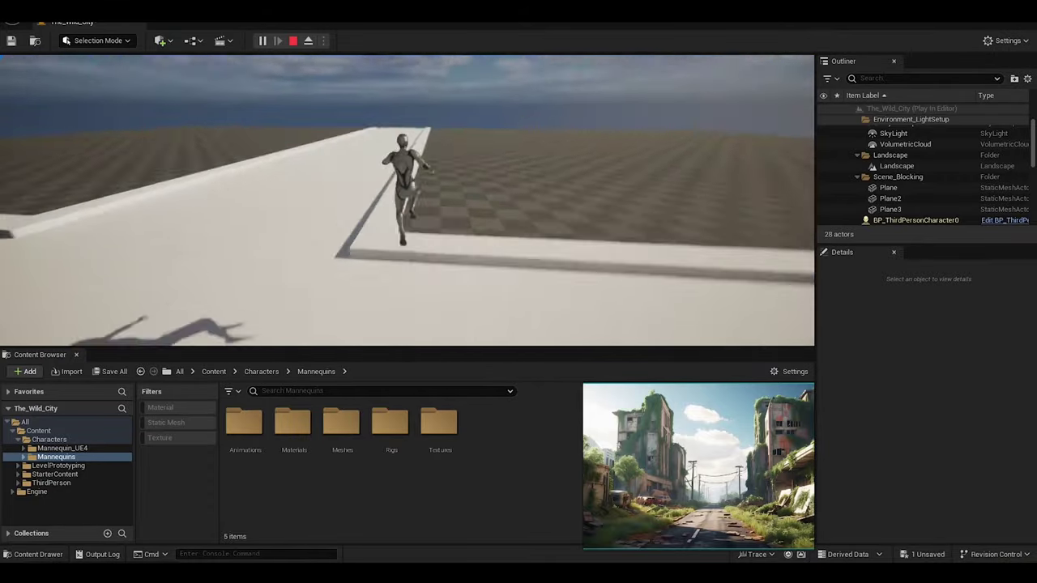
Exit Play, shift curb Cube7 along the cross street edge, and play-test again with Alt+P.
key("Escape")
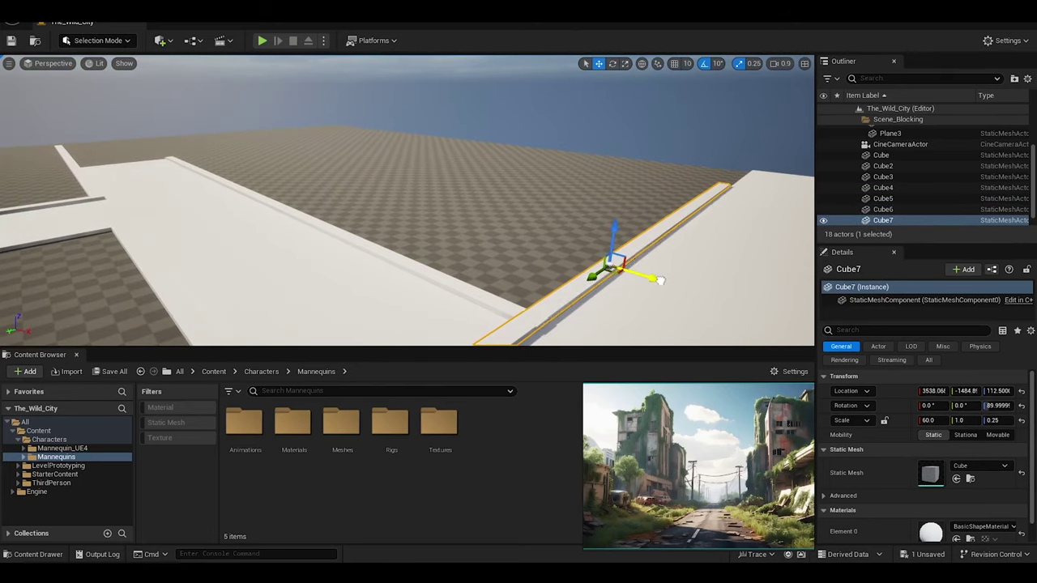
left_click_drag(690, 228, 553, 200, "shift")
left_click_drag(668, 239, 567, 268)
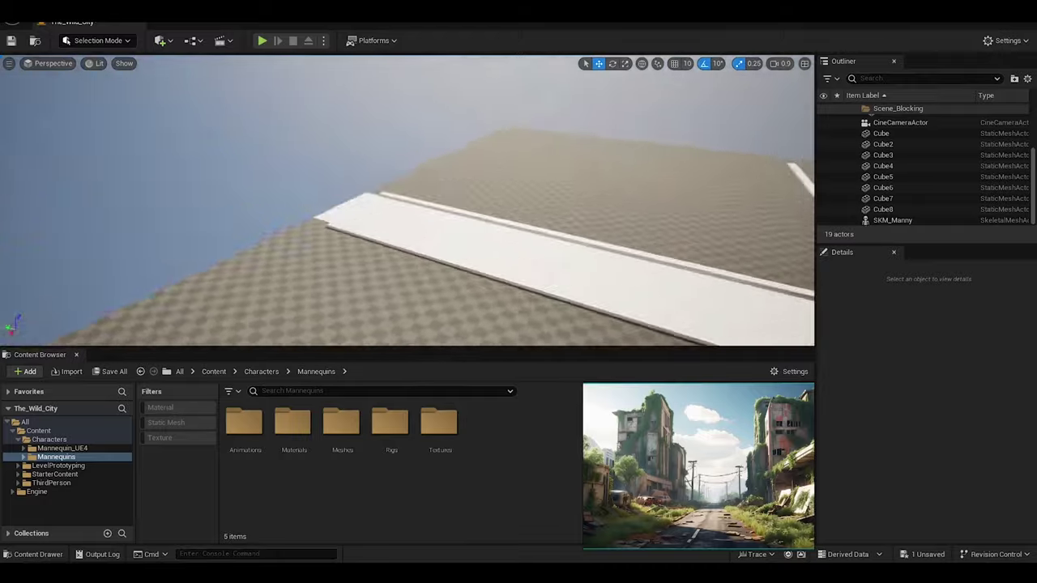
scroll(407, 200, "up", 2)
key("alt+p")
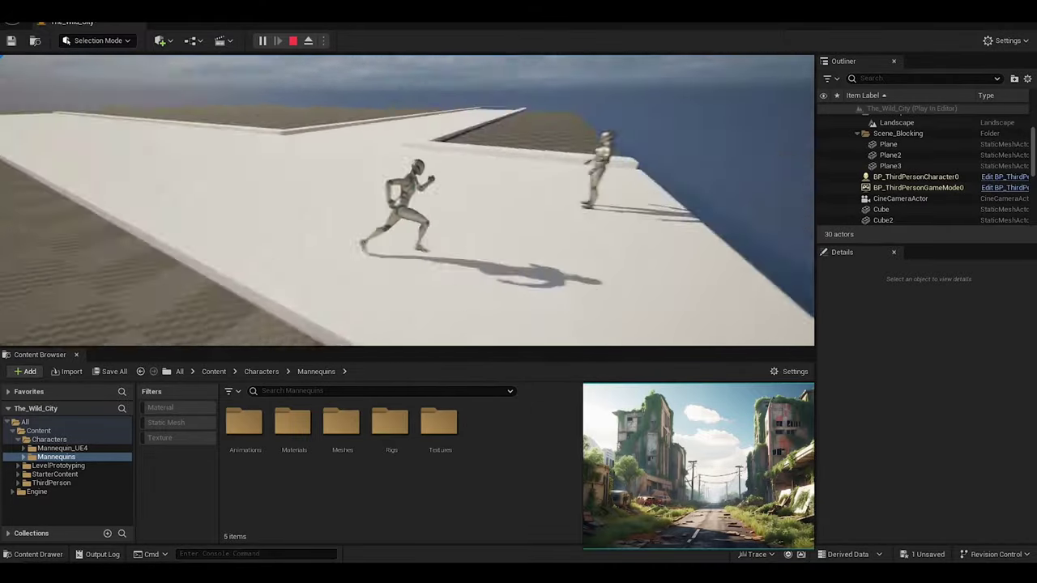
key("Escape")
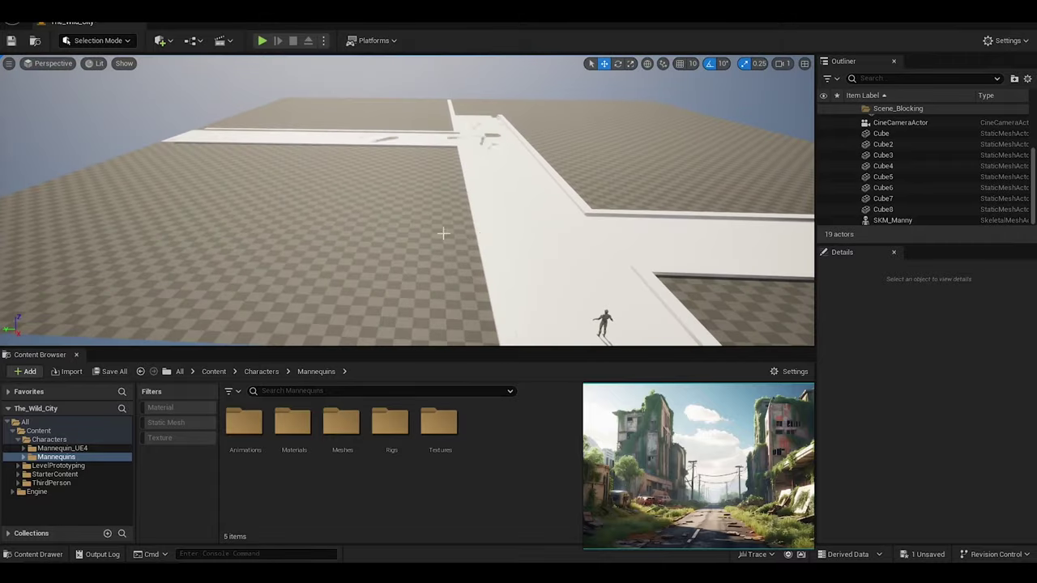
Rescale the curb strips Cube, Cube6, Cube3 and Cube4 to fit the roads.
left_click(442, 232)
key("r")
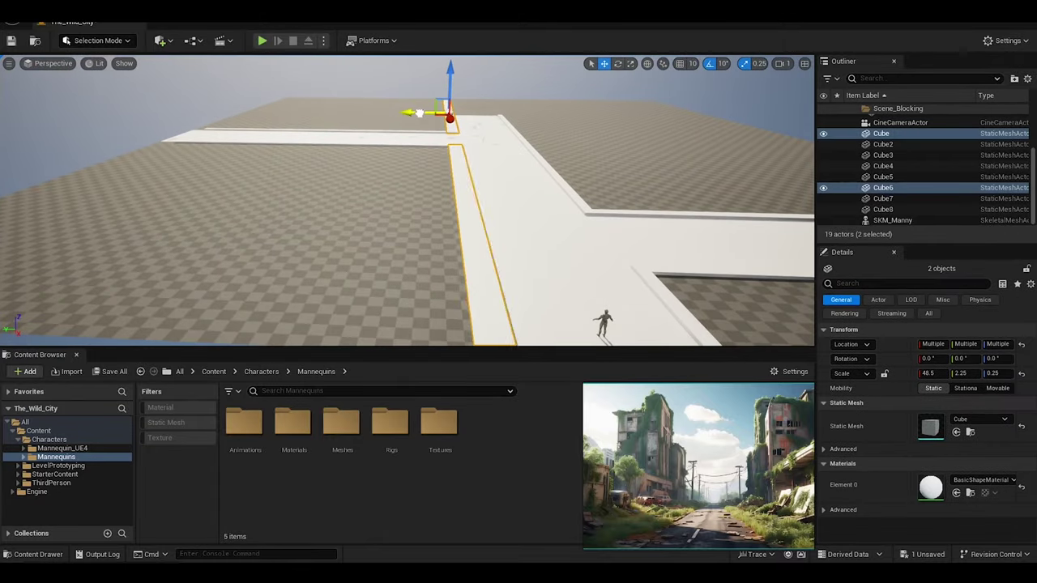
left_click(454, 273)
left_click(458, 288, "ctrl")
key("r")
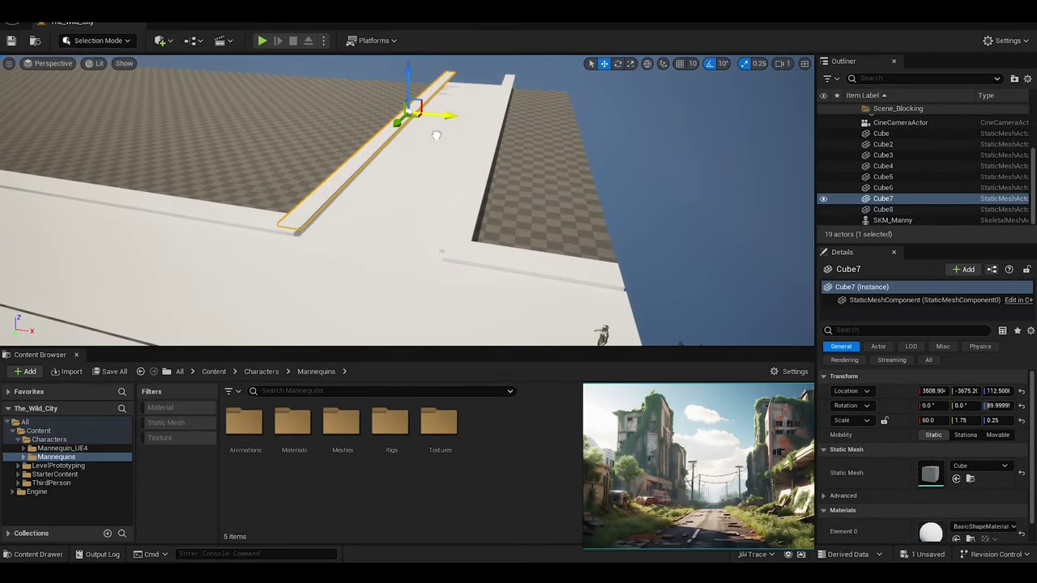
key("Escape")
Duplicate the Plane3 road strip as Plane4 and slide it sideways.
right_click_drag(475, 183, 475, 183)
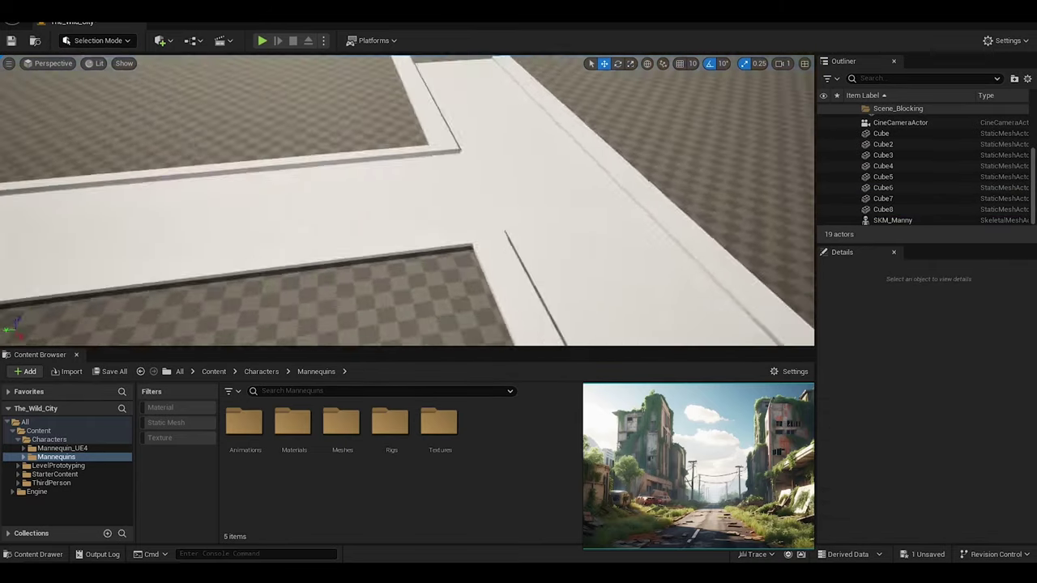
left_click(272, 199)
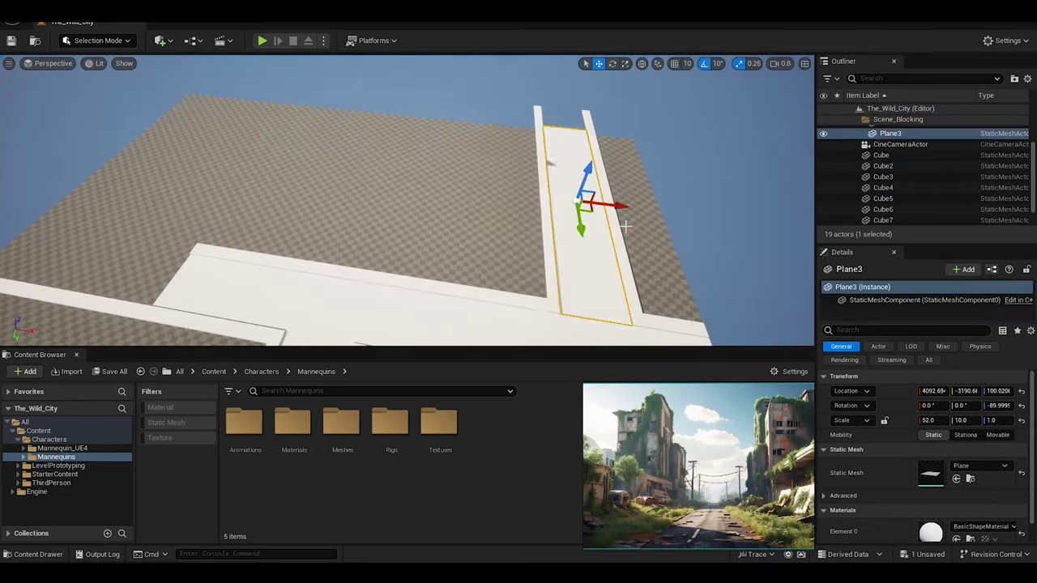
left_click_drag(624, 227, 293, 227, "alt")
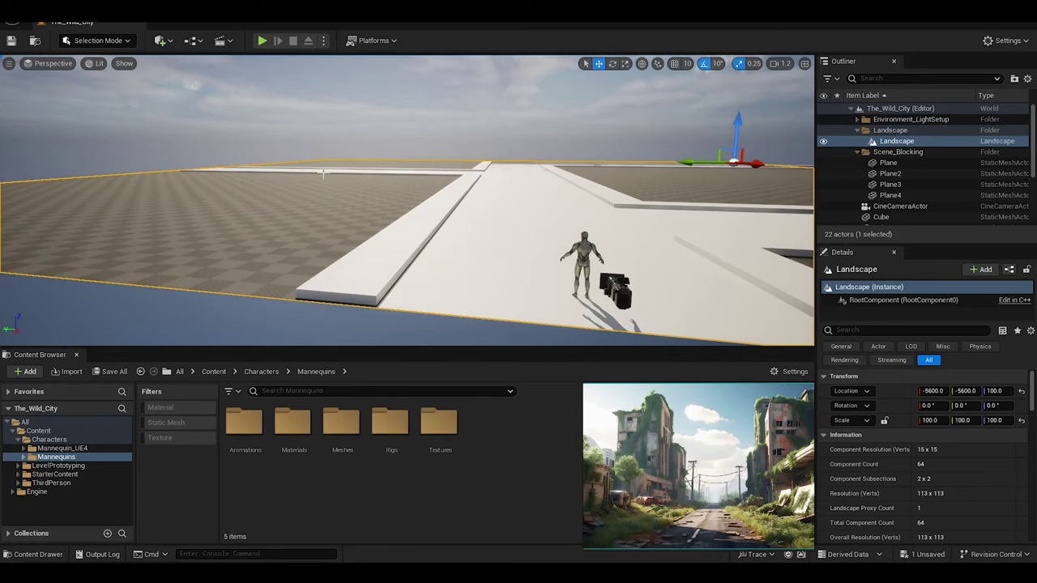
left_click(616, 287)
Place a cube beside the road, scale it uniformly to 10, and raise it onto the ground.
left_click(160, 40)
mouse_move(207, 165)
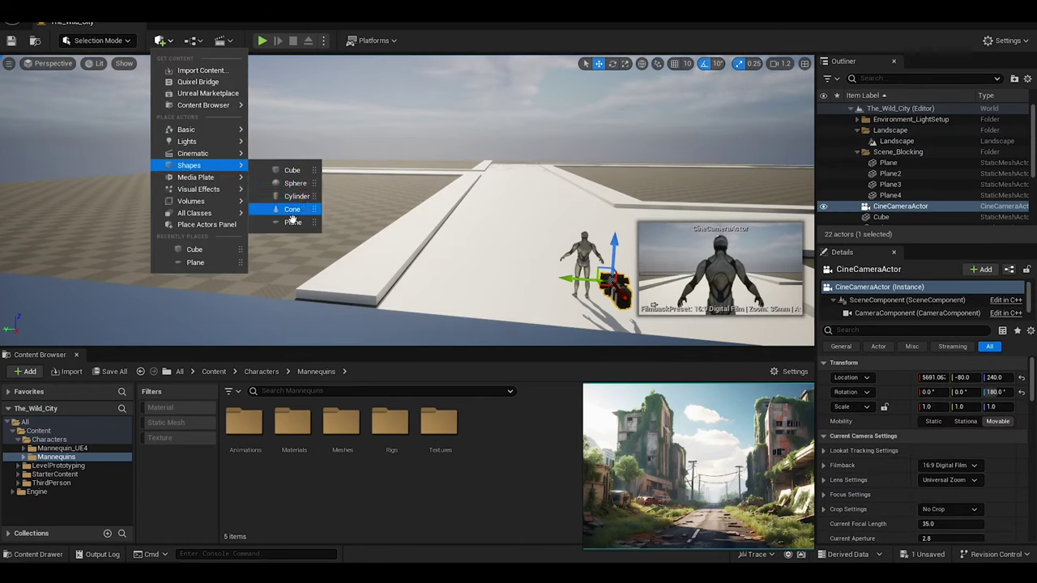
mouse_move(292, 170)
left_mouse_down()
mouse_move(347, 197)
mouse_move(299, 220)
mouse_move(453, 182)
mouse_move(454, 121)
mouse_move(358, 192)
left_mouse_up()
key("r")
key("w")
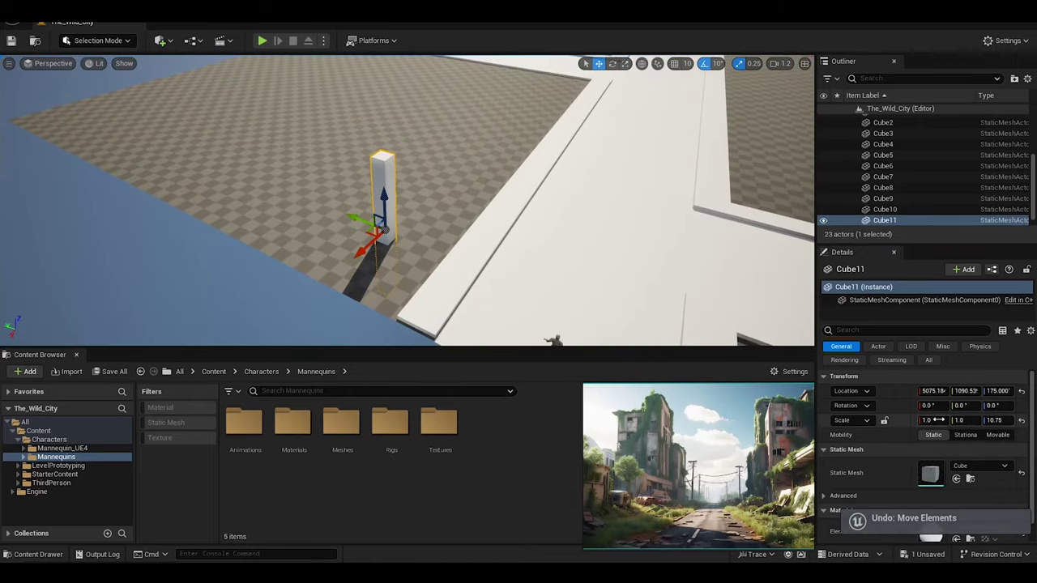
type("10")
key("Return")
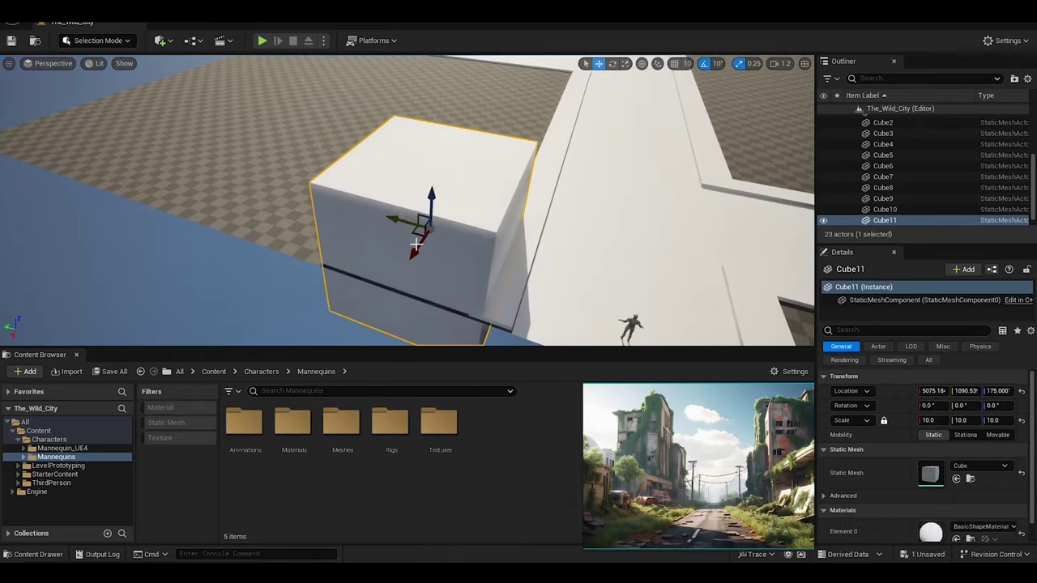
mouse_move(392, 217)
left_mouse_down()
mouse_move(405, 127)
mouse_move(394, 181)
left_mouse_up()
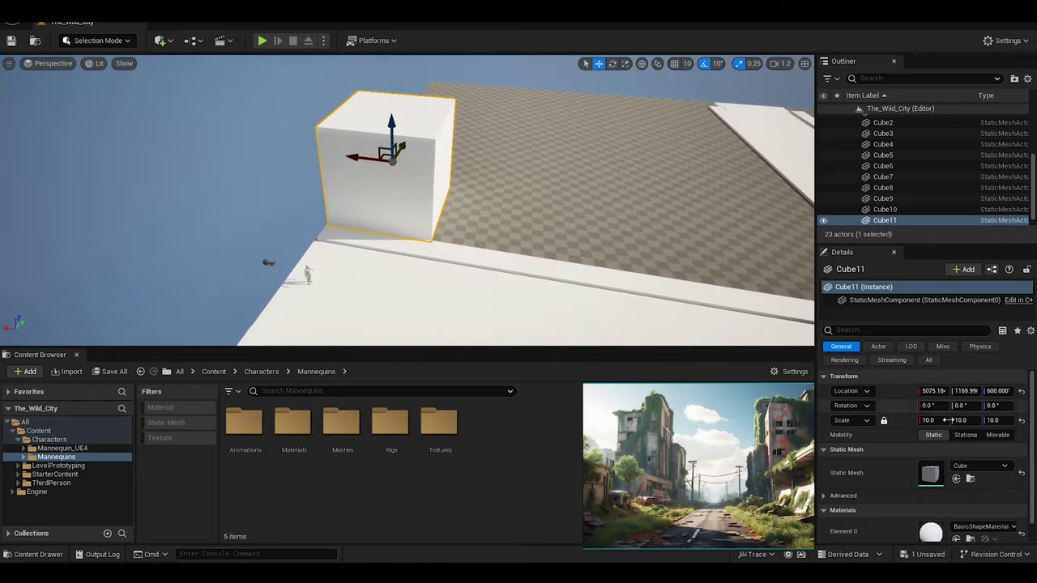
Duplicate the block into taller copies, setting scale values of 20 and 30.
mouse_move(454, 202)
left_mouse_down("alt")
mouse_move(378, 165)
mouse_move(442, 205)
left_mouse_up("alt")
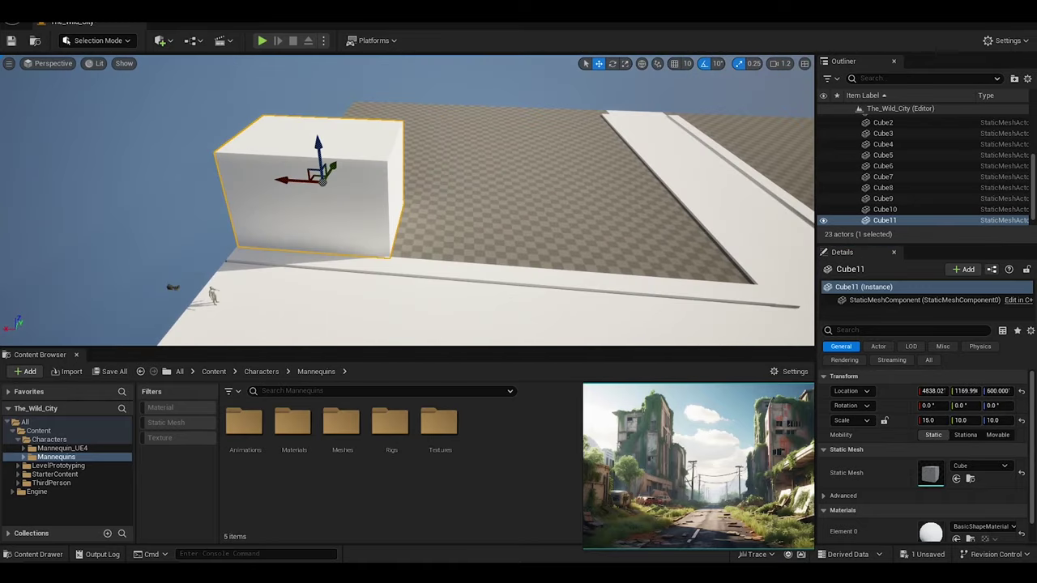
type("20")
key("Return")
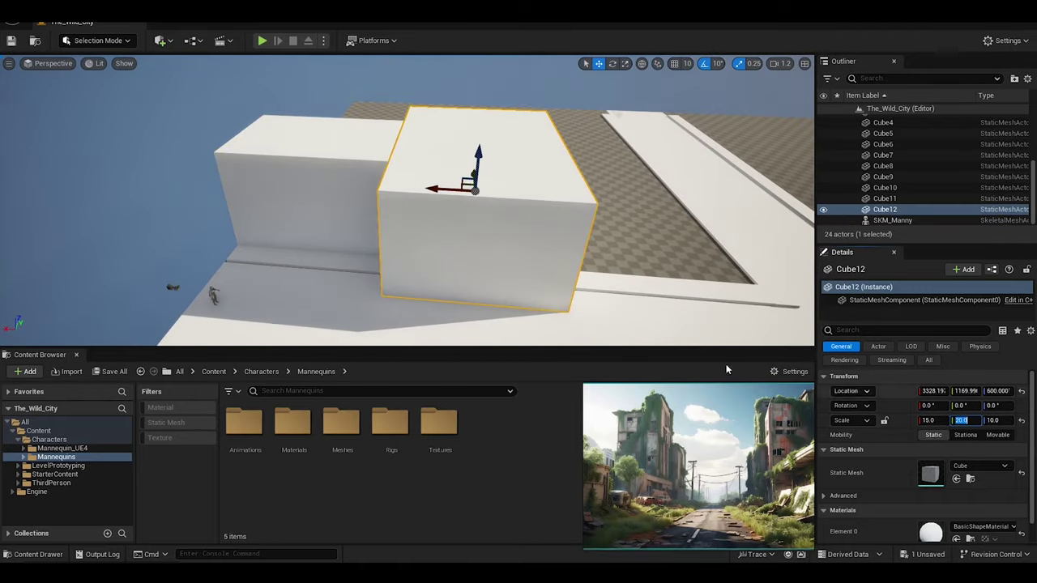
mouse_move(505, 222)
left_mouse_down("alt")
mouse_move(405, 162)
mouse_move(399, 174)
mouse_move(526, 178)
mouse_move(567, 203)
left_mouse_up("alt")
type("30")
key("Return")
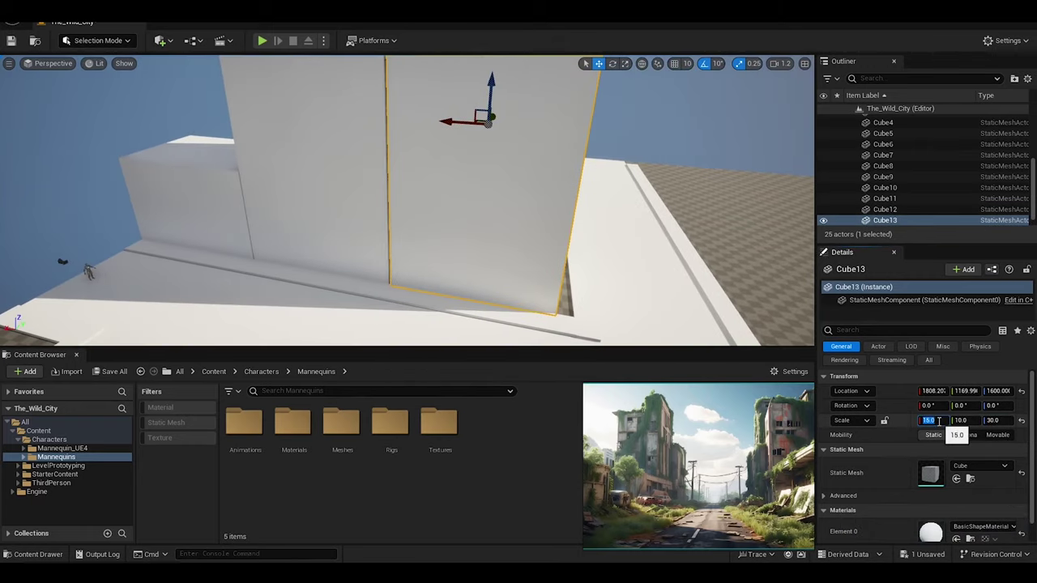
Widen the tower block and cut its height scale to 20, lowering it toward the ground.
type("3")
key("Return")
type("17")
key("Return")
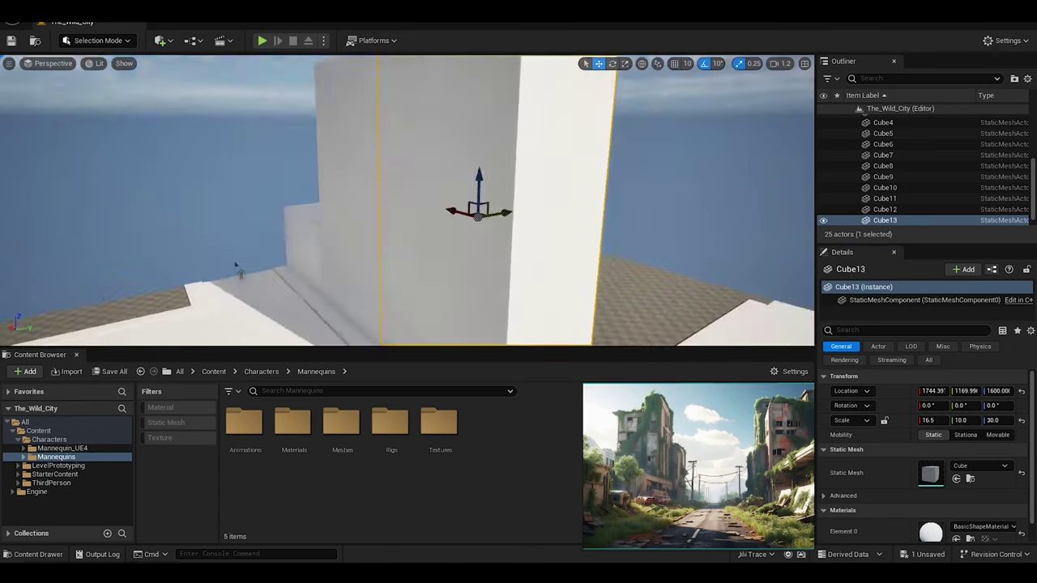
left_click(995, 420)
type("20")
key("Return")
right_click_drag(486, 203, 453, 187)
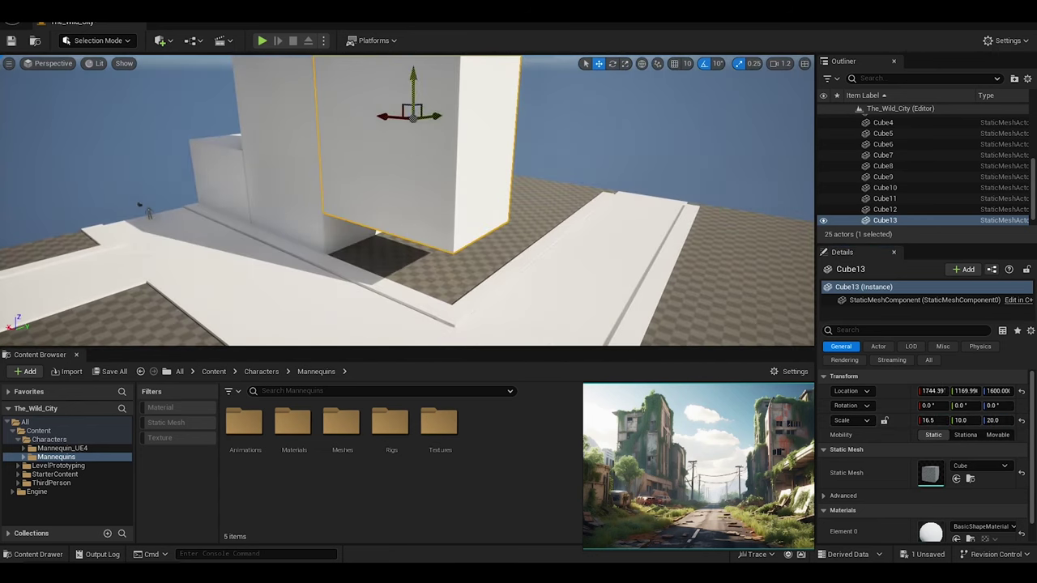
left_click_drag(405, 85, 405, 118)
right_click_drag(486, 203, 518, 195)
right_click_drag(289, 192, 295, 195)
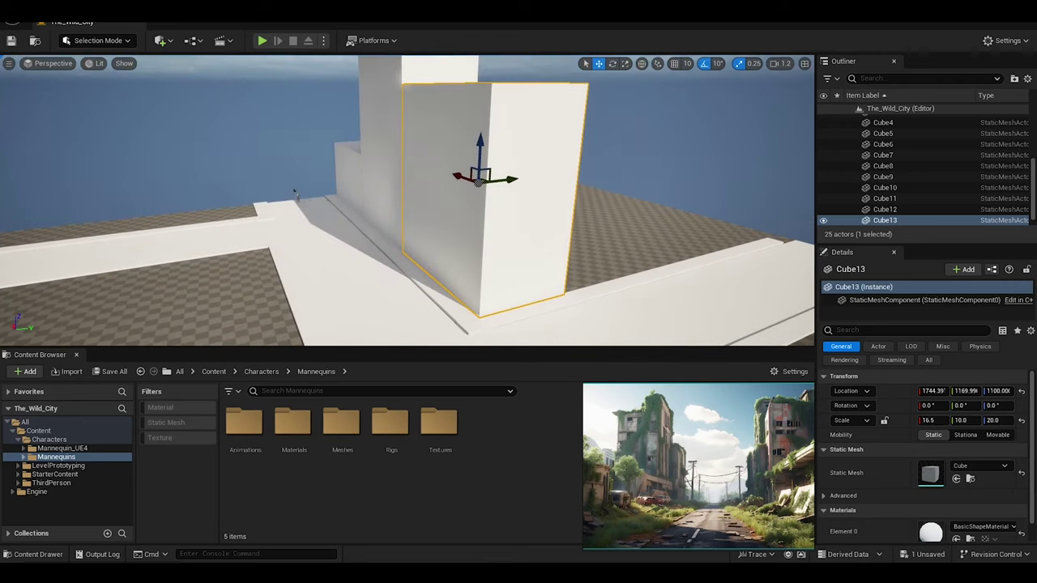
Set the height and depth scales to 15, seat the block on the ground, and align it.
type("15")
key("Return")
right_click_drag(507, 153, 486, 162)
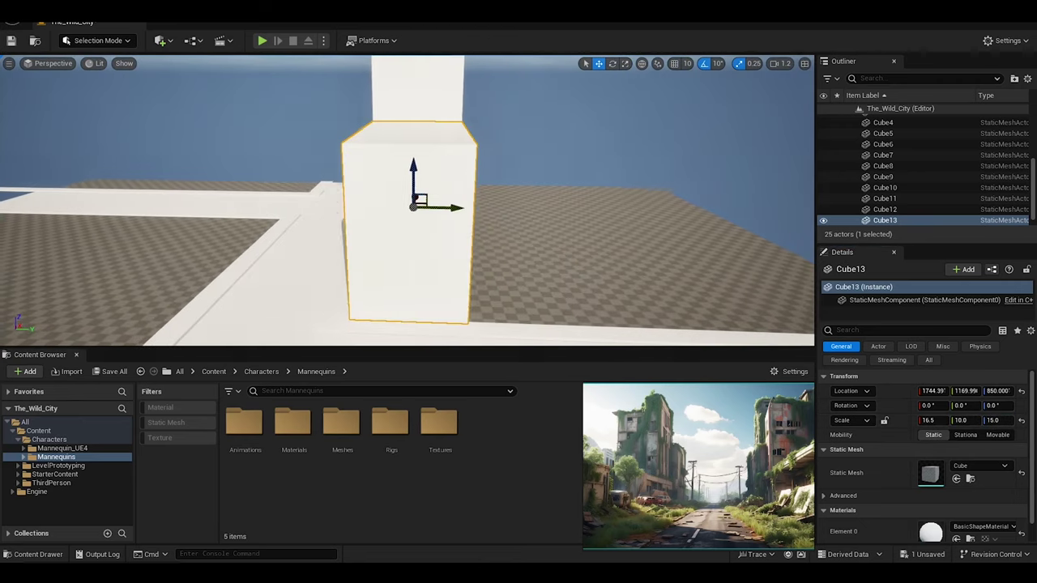
type("15")
key("Return")
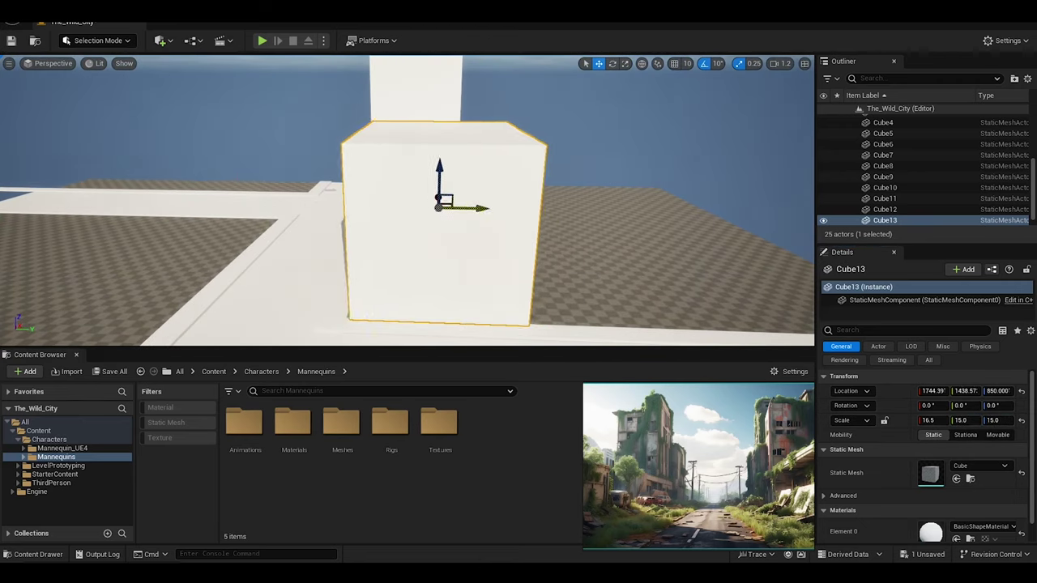
right_click_drag(556, 301, 486, 243)
left_click(265, 197)
mouse_move(266, 196)
right_mouse_down()
mouse_move(441, 265)
mouse_move(380, 191)
right_mouse_up()
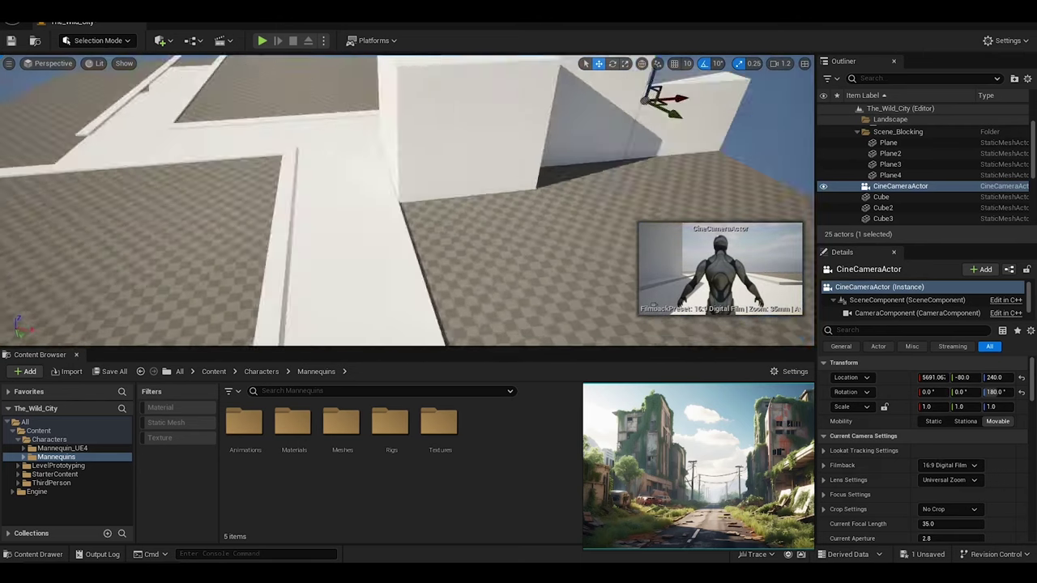
Duplicate Cube13 as Cube14, rescale it to 16.5 × 30 × 9, and lower it onto the ground.
left_click(380, 191)
left_click_drag(373, 153, 482, 200, "alt")
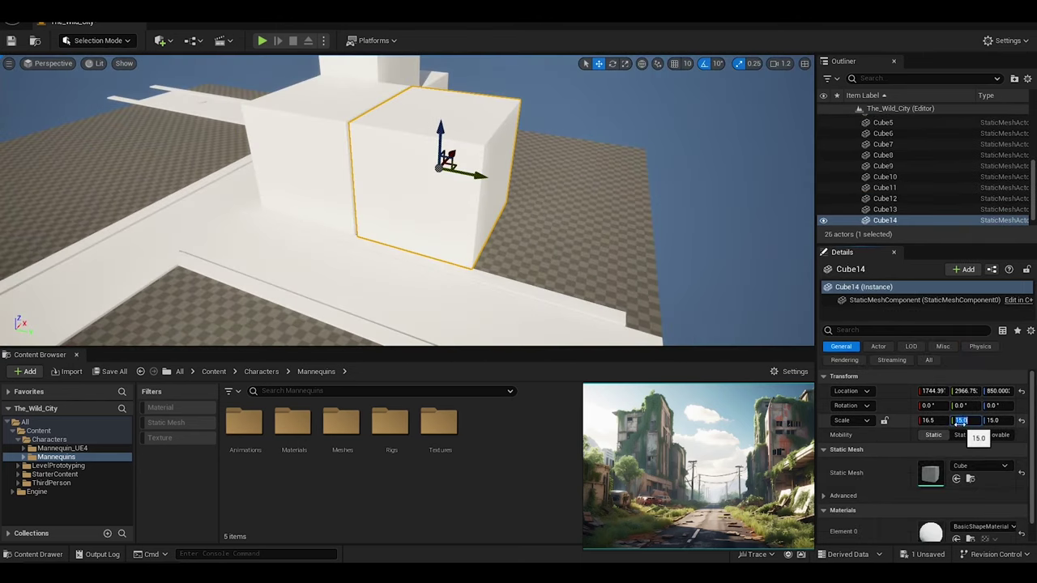
type("7")
key("Return")
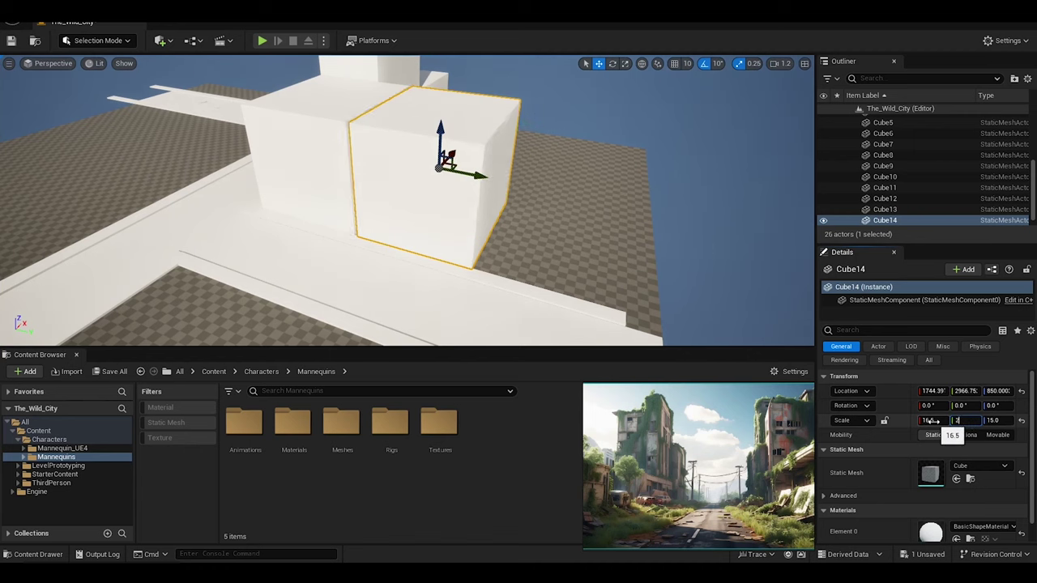
left_click_drag(474, 173, 534, 187)
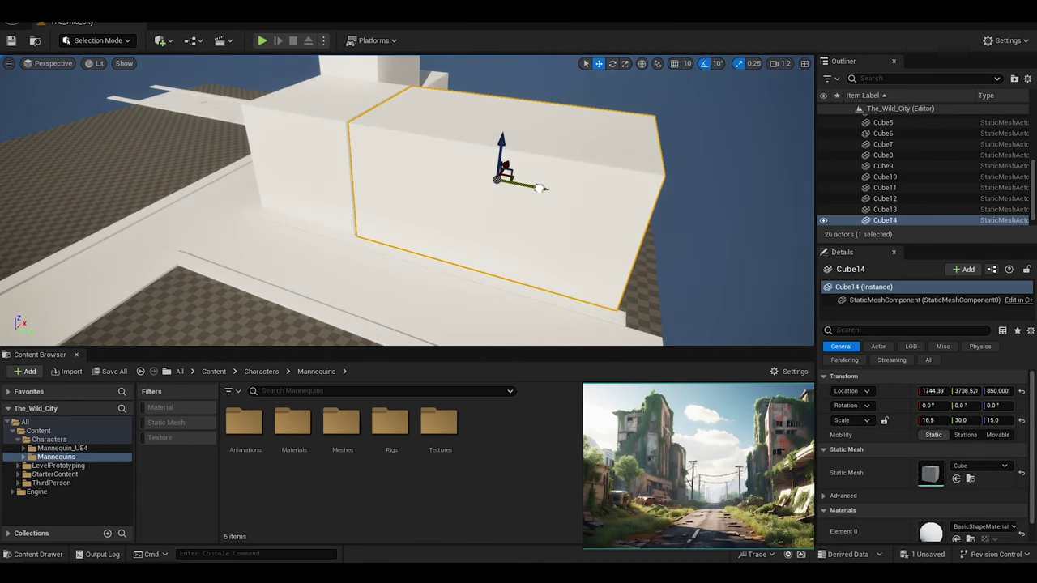
key("Return")
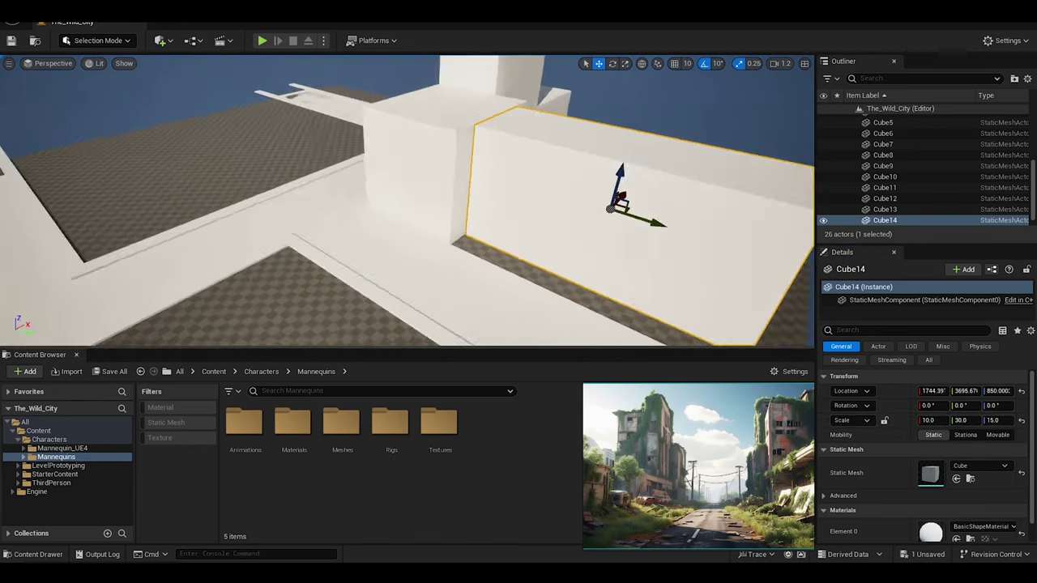
key("ctrl+z")
key("Return")
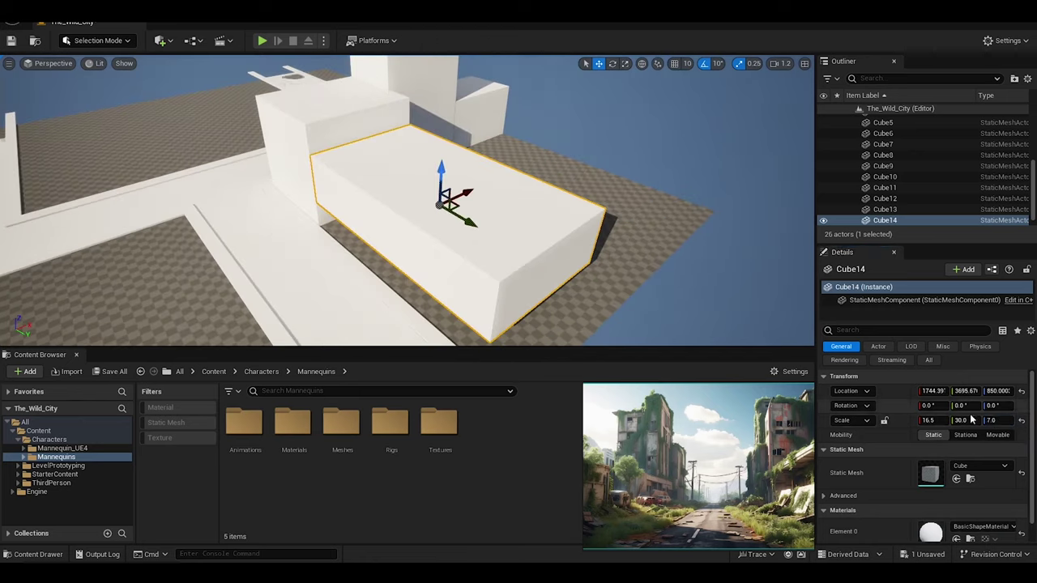
key("Return")
mouse_move(486, 203)
right_mouse_down()
mouse_move(558, 186)
mouse_move(389, 229)
right_mouse_up()
left_click(428, 220)
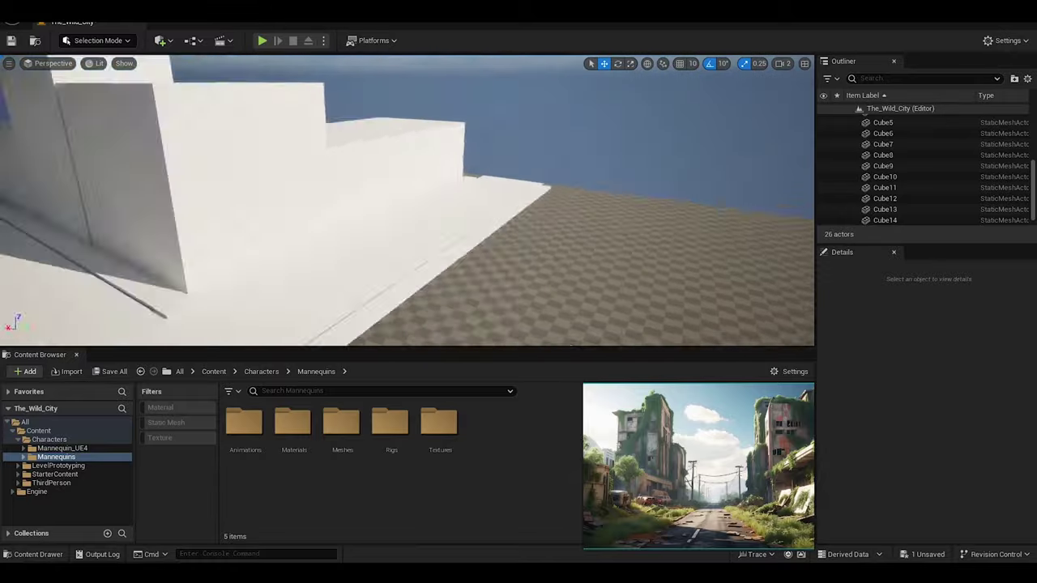
Copy the low block as Cube15, turn it 90° crosswise, and move it along the street.
left_click(268, 222)
key("ctrl+v")
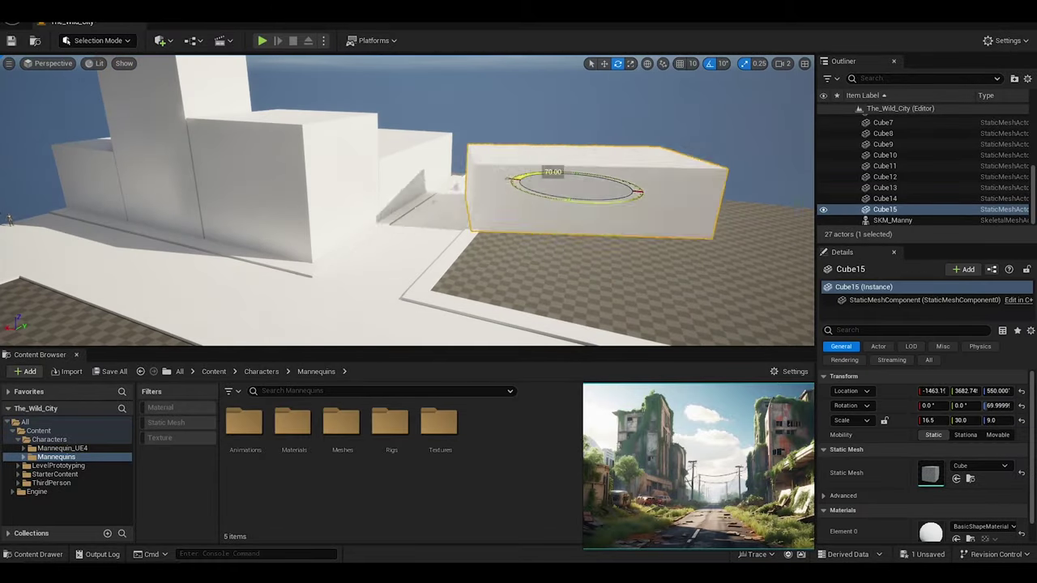
right_click_drag(505, 194, 378, 212)
left_click_drag(378, 212, 531, 159, "shift")
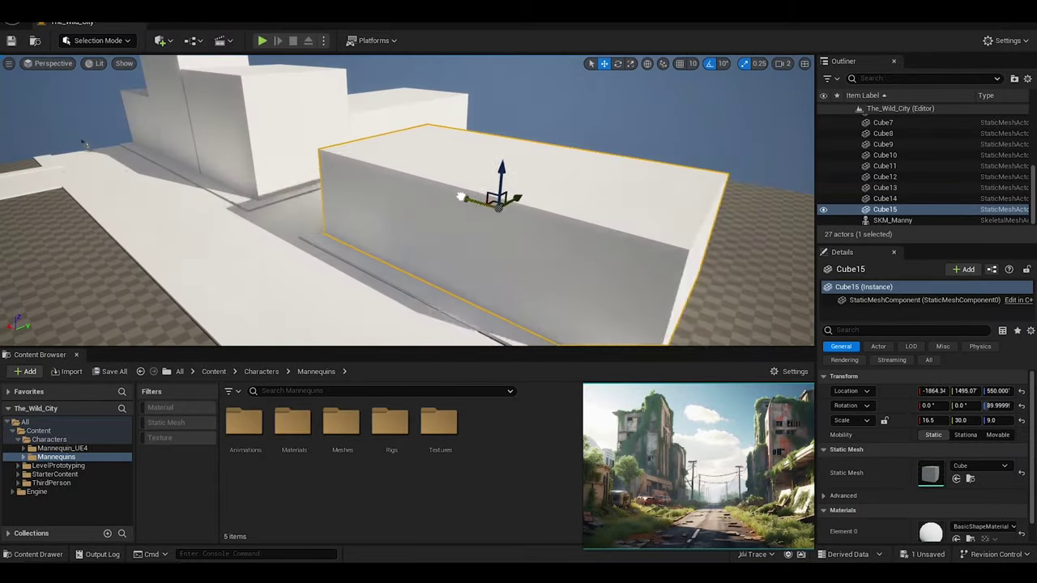
right_click_drag(531, 159, 523, 213)
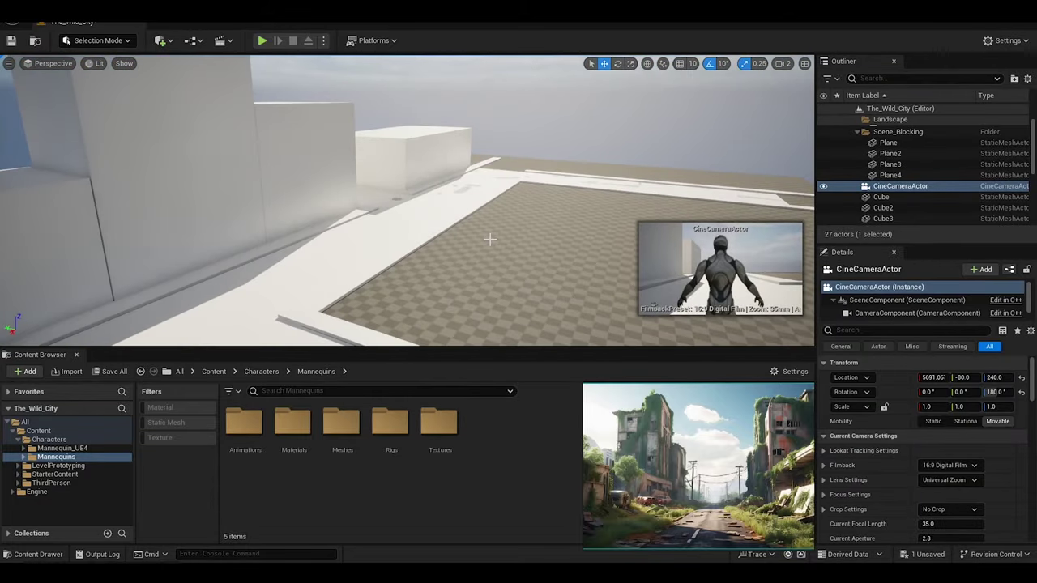
right_click_drag(489, 239, 299, 224)
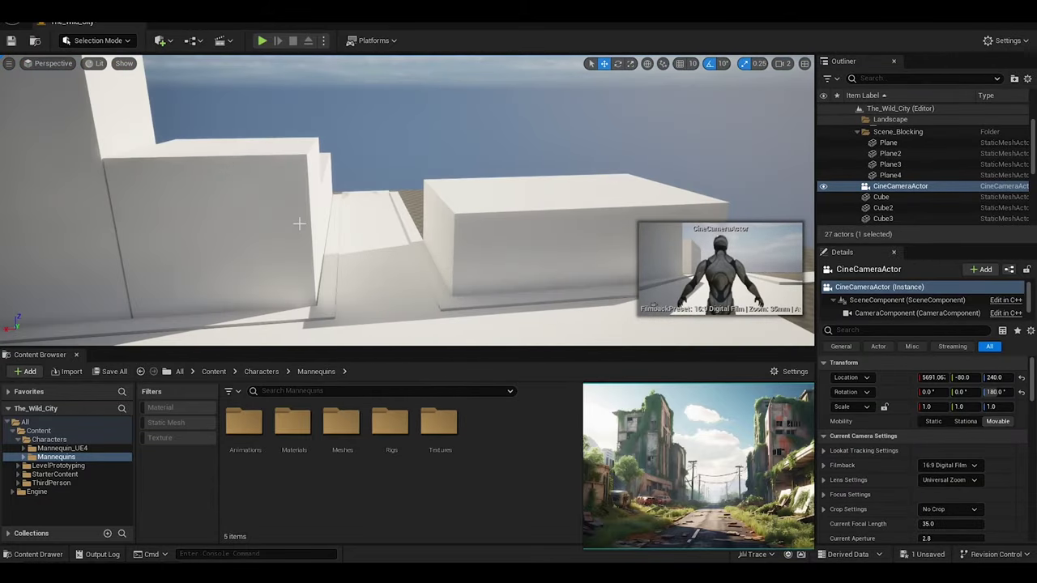
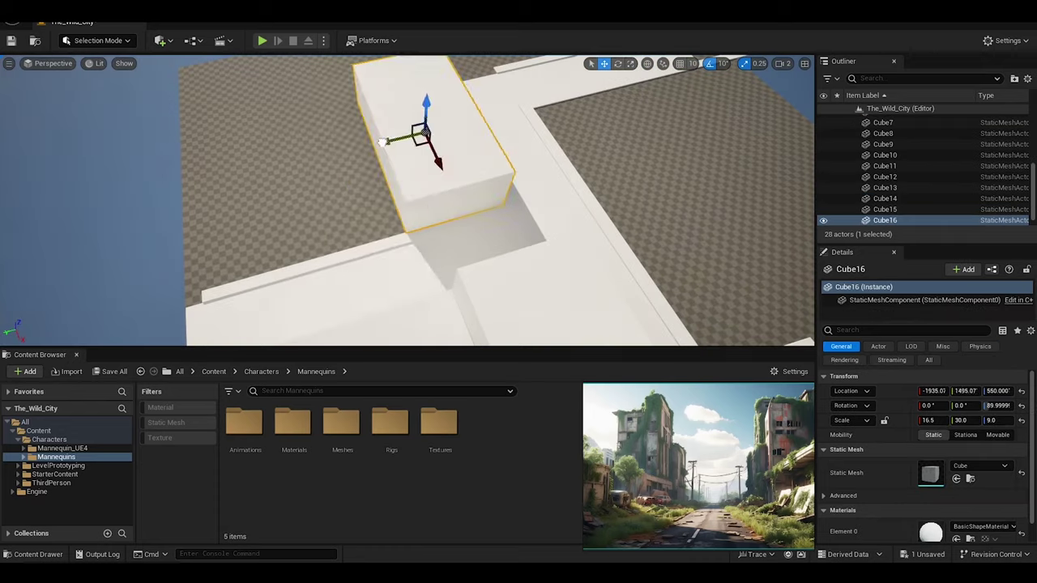
Zoom in on the long street block Cube16 and stretch it longer with the scale tool.
right_click_drag(453, 234, 462, 232)
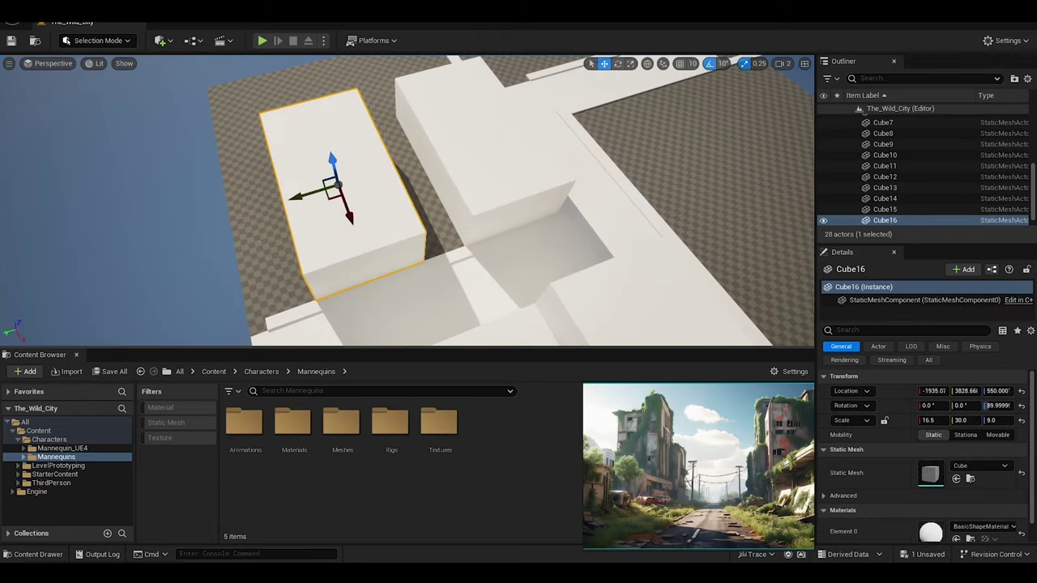
right_click_drag(427, 247, 377, 161)
key("r")
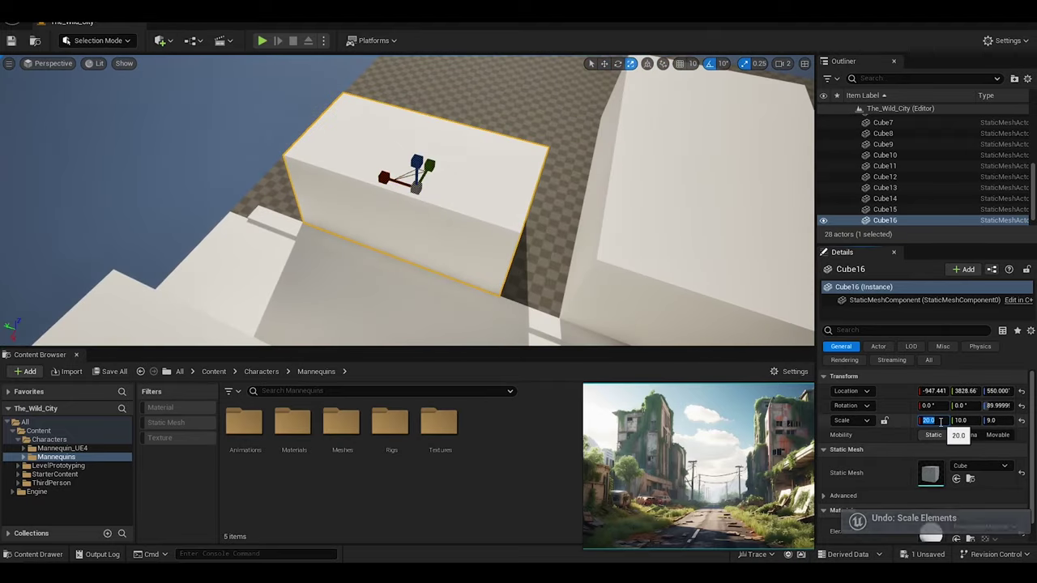
left_click_drag(939, 422, 936, 422)
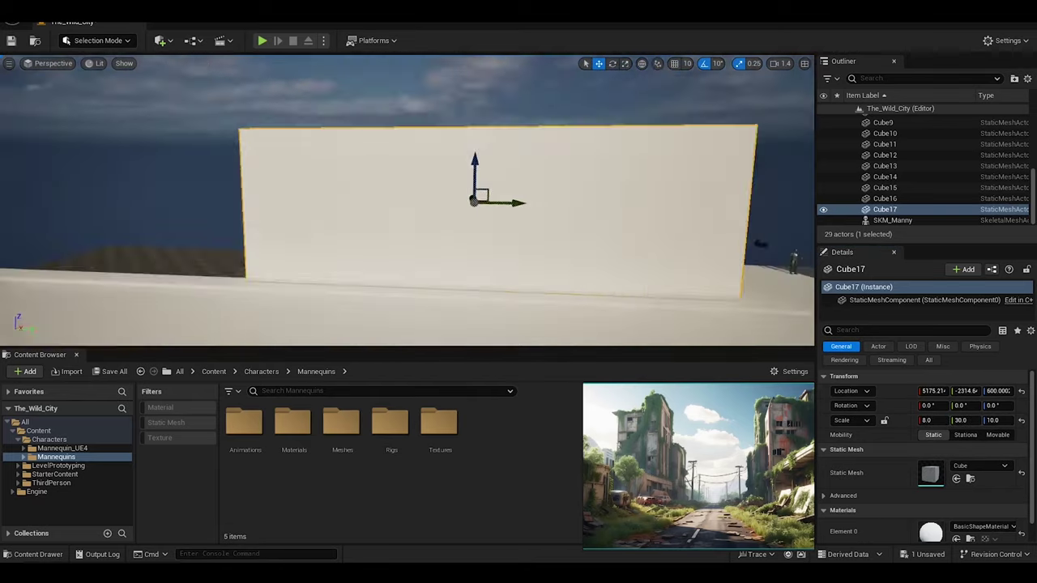
key("r")
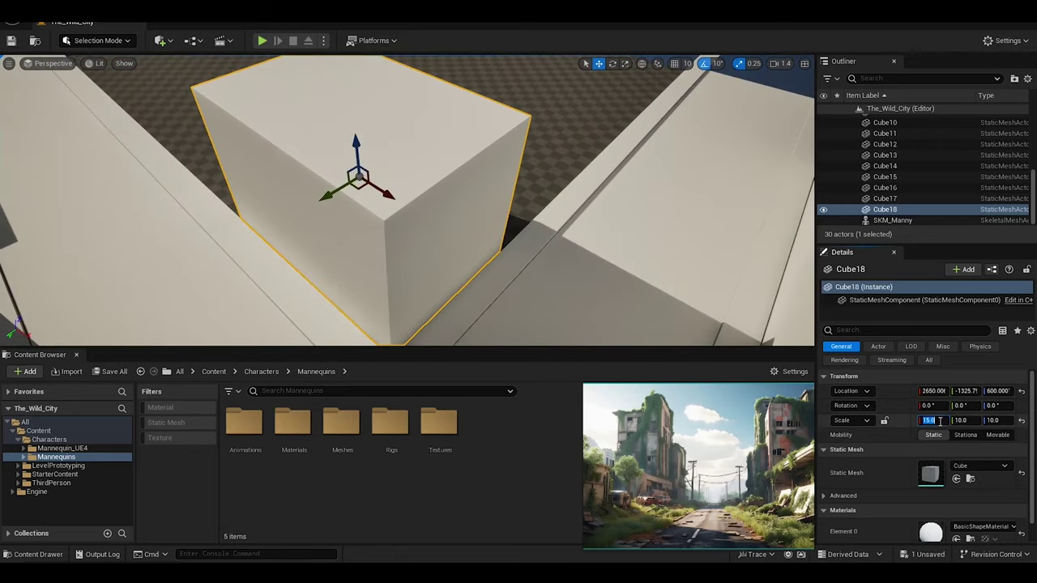
Set Cube18's Z scale to 10, then Alt-drag a copy beside the street.
type("10")
left_click(997, 420)
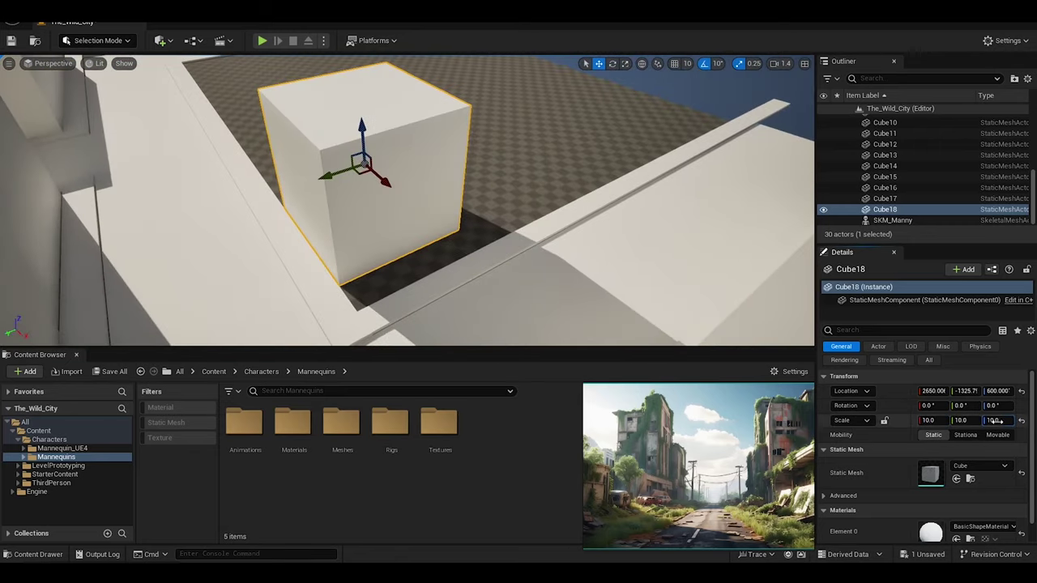
type("15")
left_click_drag(349, 167, 494, 154)
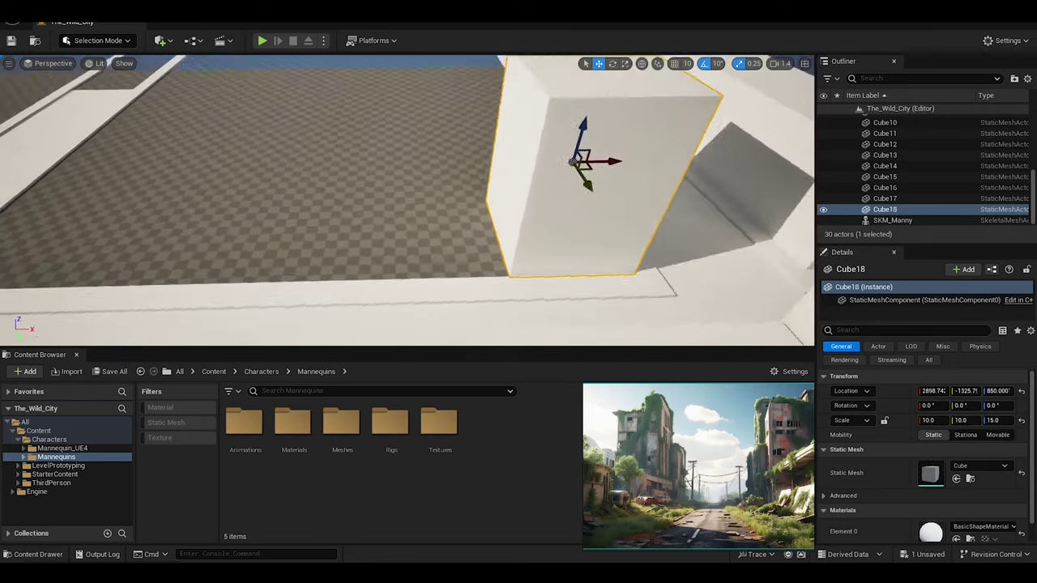
mouse_move(494, 154)
left_mouse_down("alt+shift")
mouse_move(291, 174)
mouse_move(381, 183)
mouse_move(425, 211)
left_mouse_up("alt+shift")
key("r")
key("w")
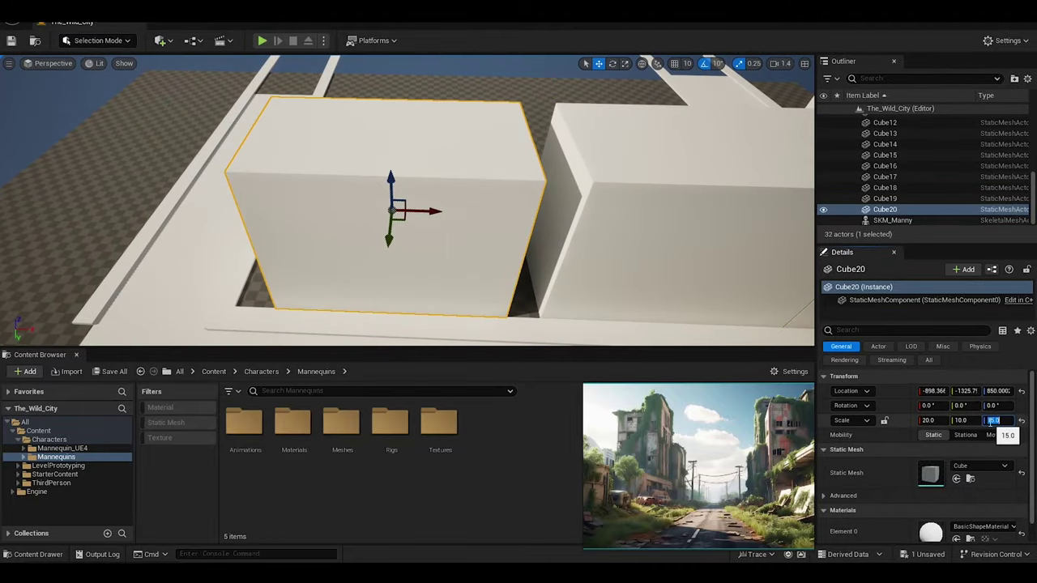
Give the copy a lower height and wider Y scale, and duplicate the tall block further along.
key("Return")
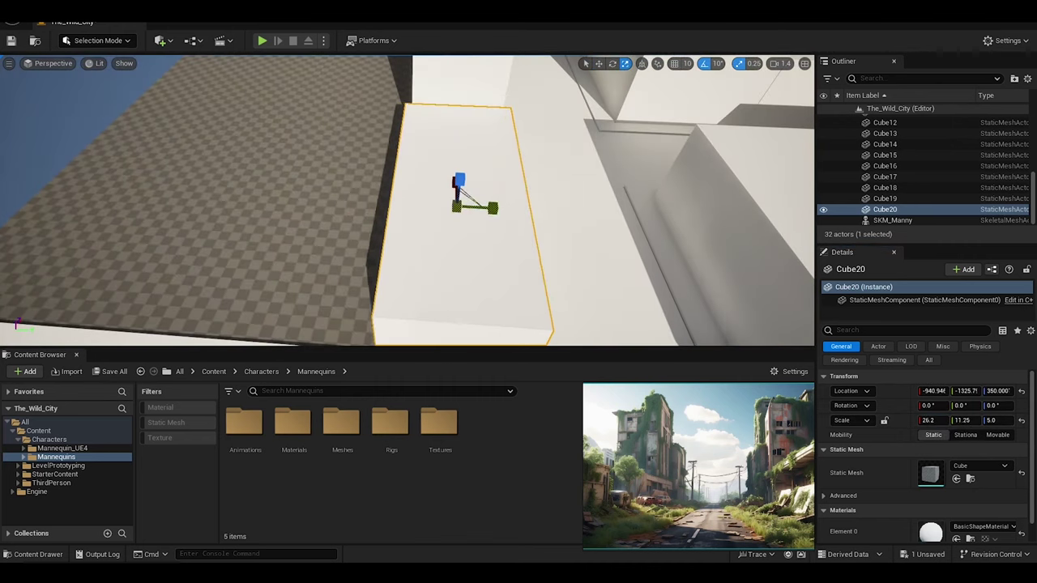
key("Return")
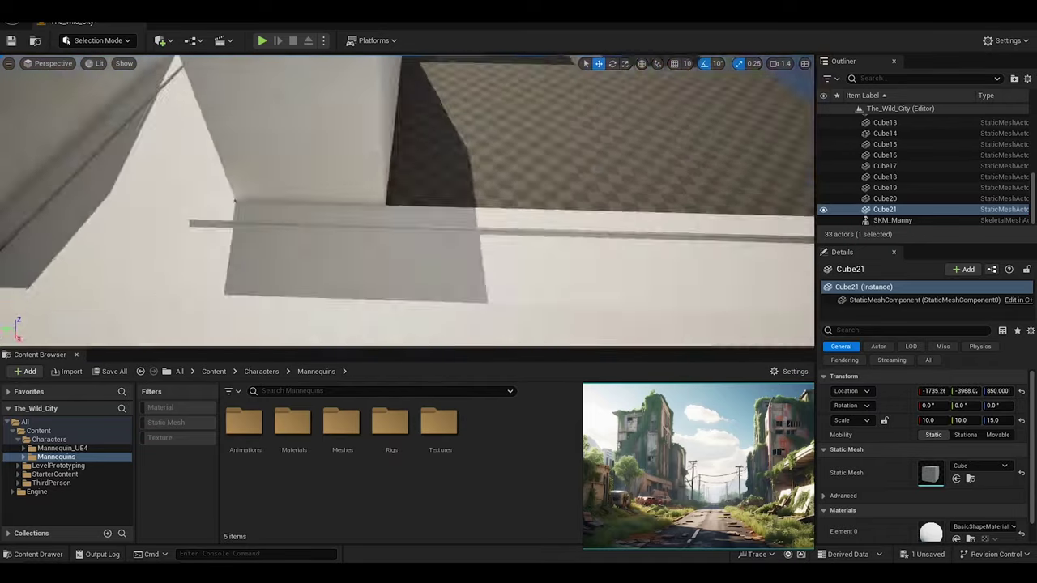
left_click(379, 227)
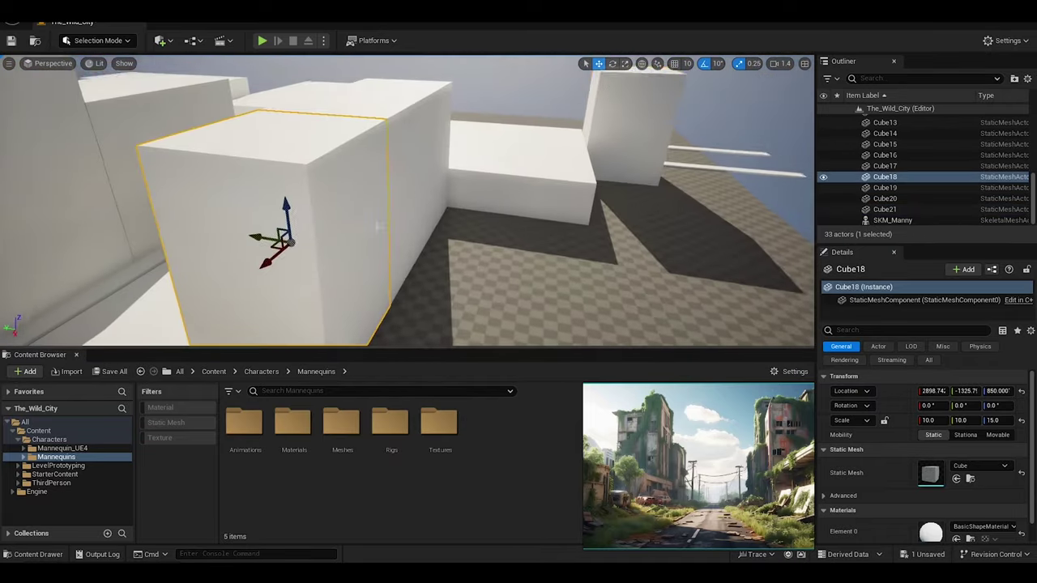
left_click_drag(232, 179, 281, 160, "alt")
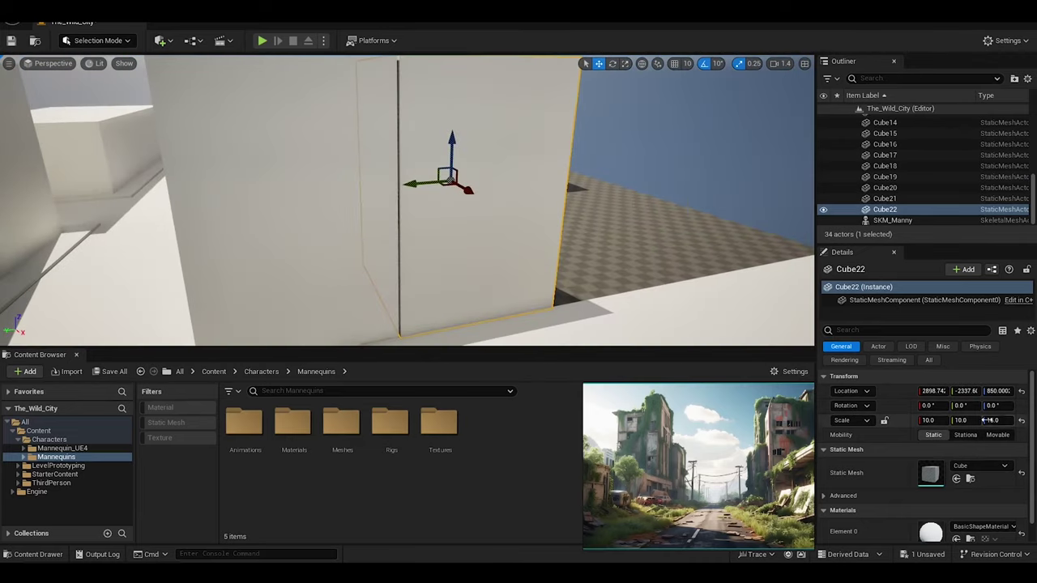
key("Return")
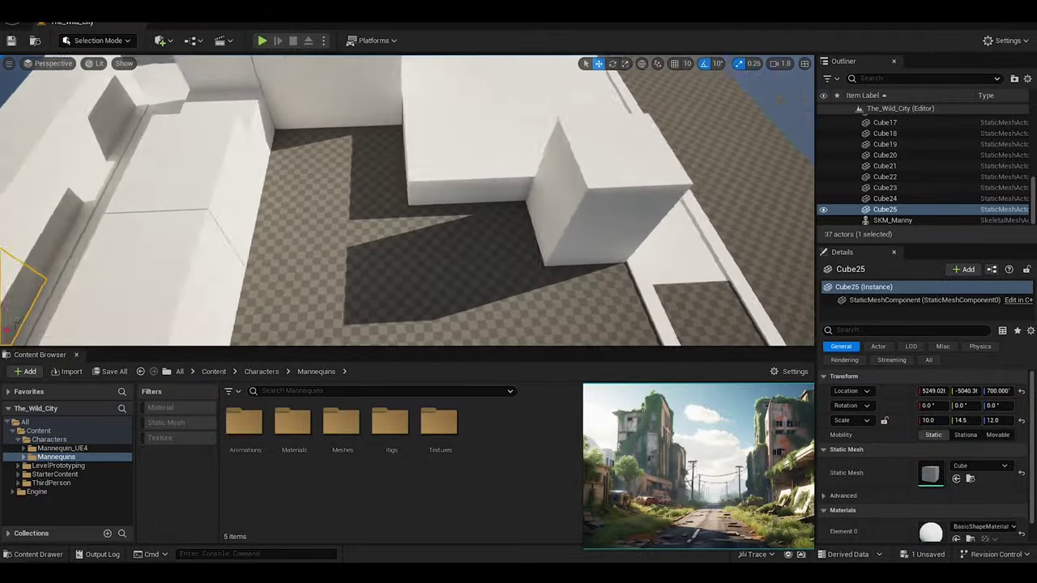
Duplicate another block with Ctrl+D and play the level with Alt+P.
left_click(455, 174)
key("ctrl+d")
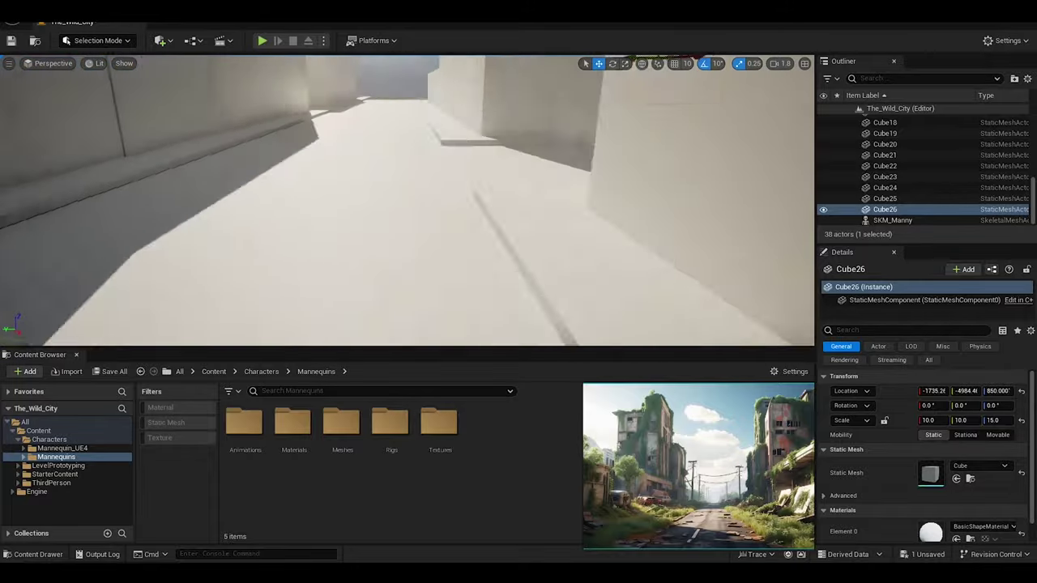
key("alt+p")
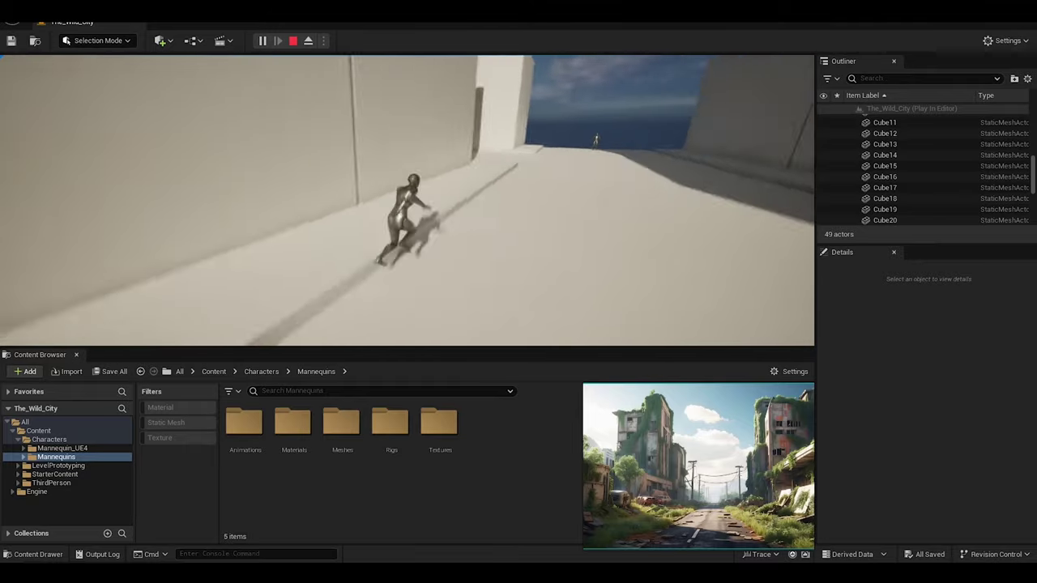
Stop Play and place a new cube slab on the street, scaled 4.5/1/2, rotated -40°.
key("Escape")
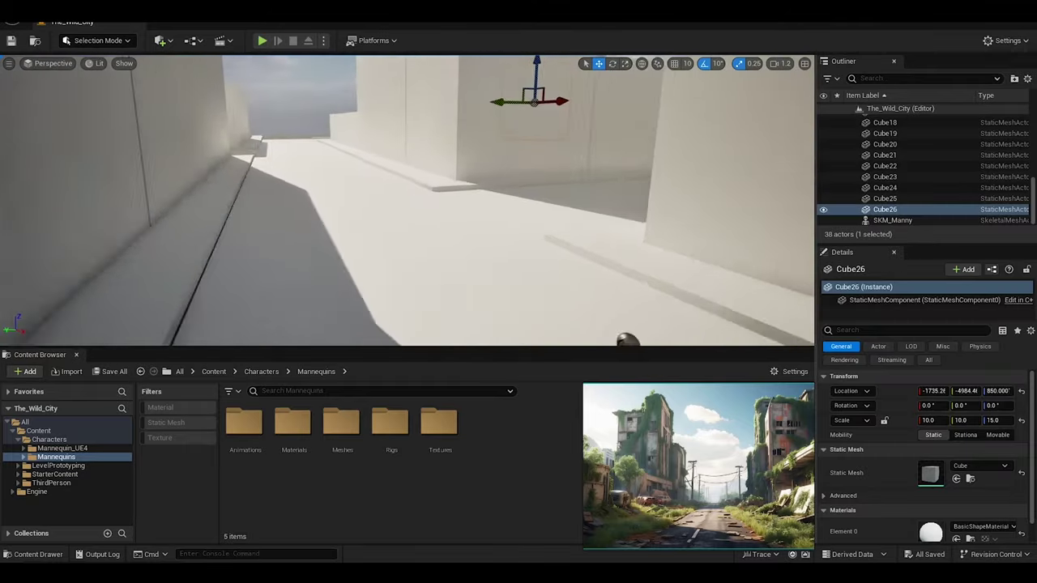
left_click(162, 40)
mouse_move(218, 149)
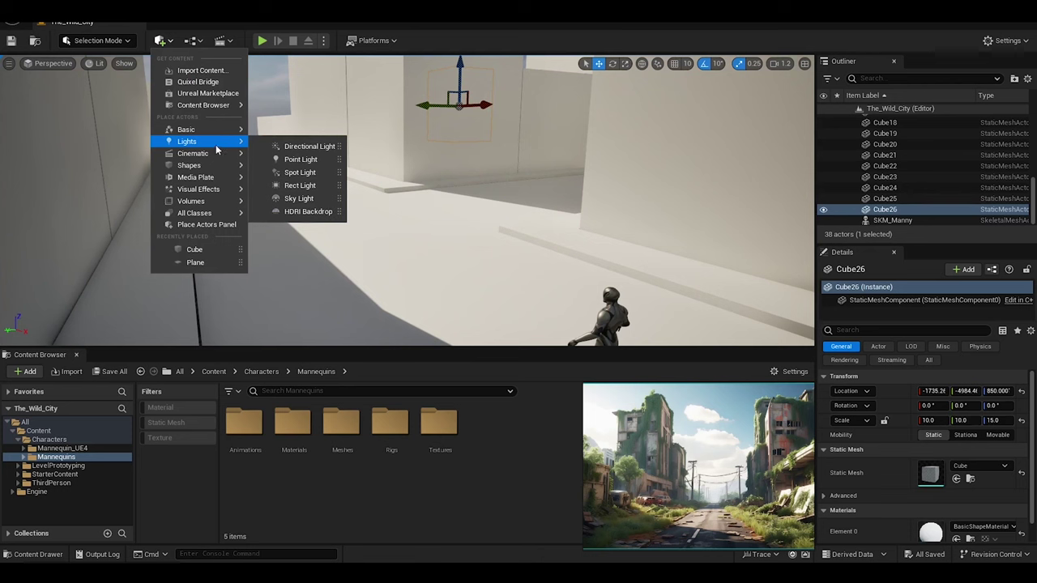
left_click(292, 171)
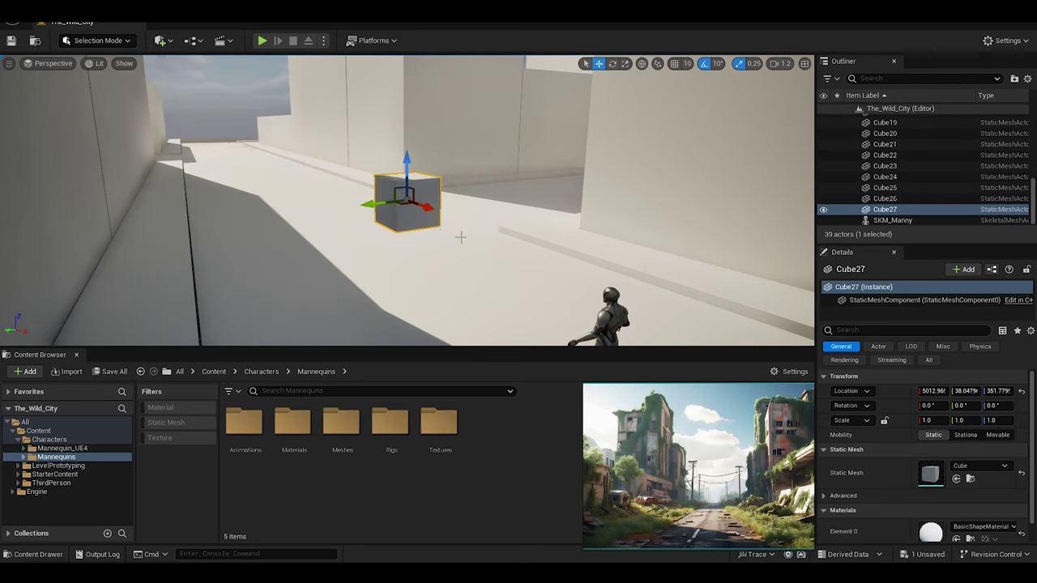
right_click_drag(292, 171, 188, 209)
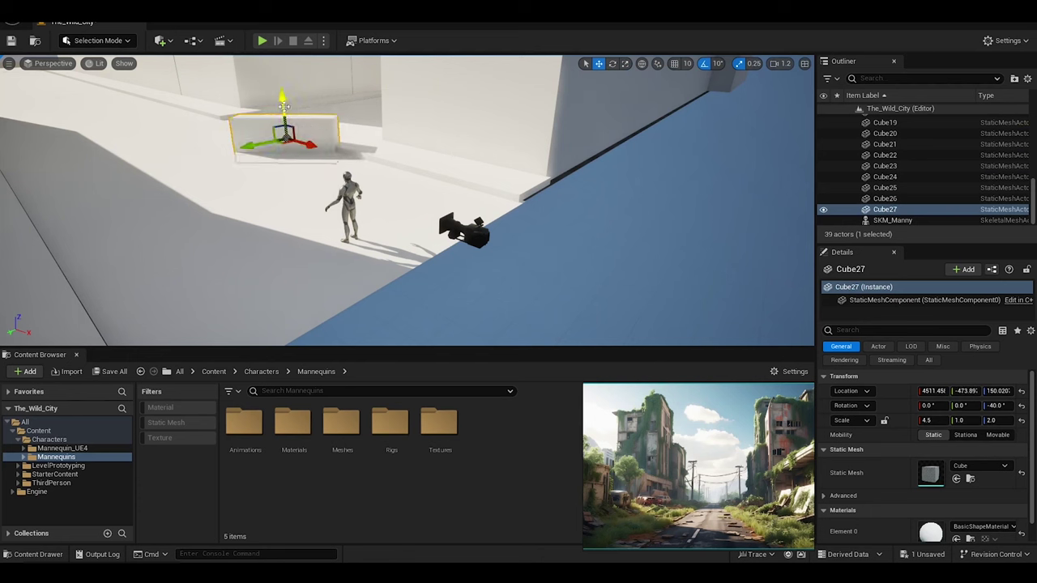
right_click_drag(348, 184, 421, 195)
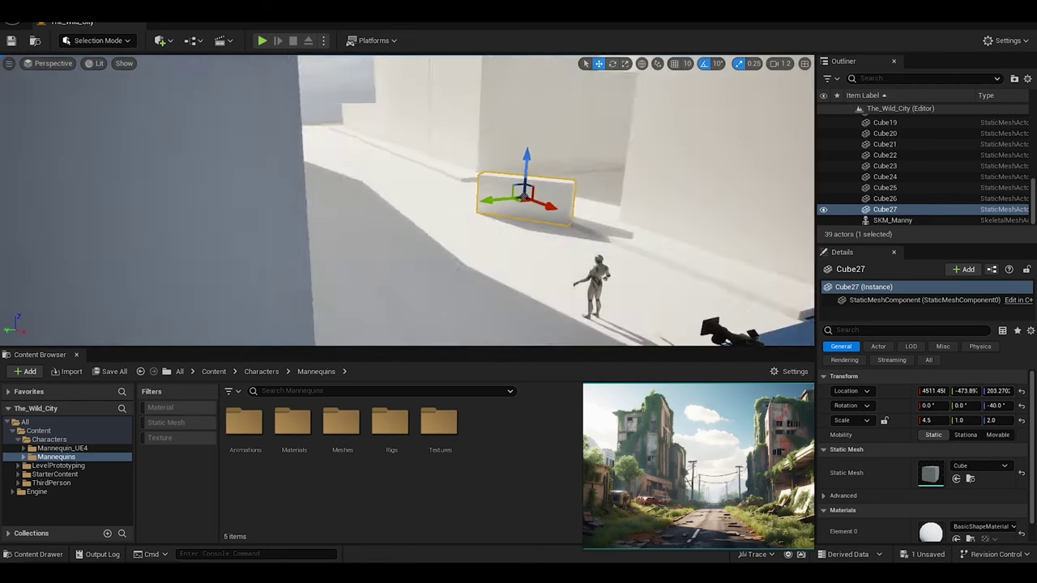
Alt-drag a copy slab Cube28 rotated -30°, and set Cube27's Y scale to 2.5.
left_click_drag(395, 200, 270, 180, "alt")
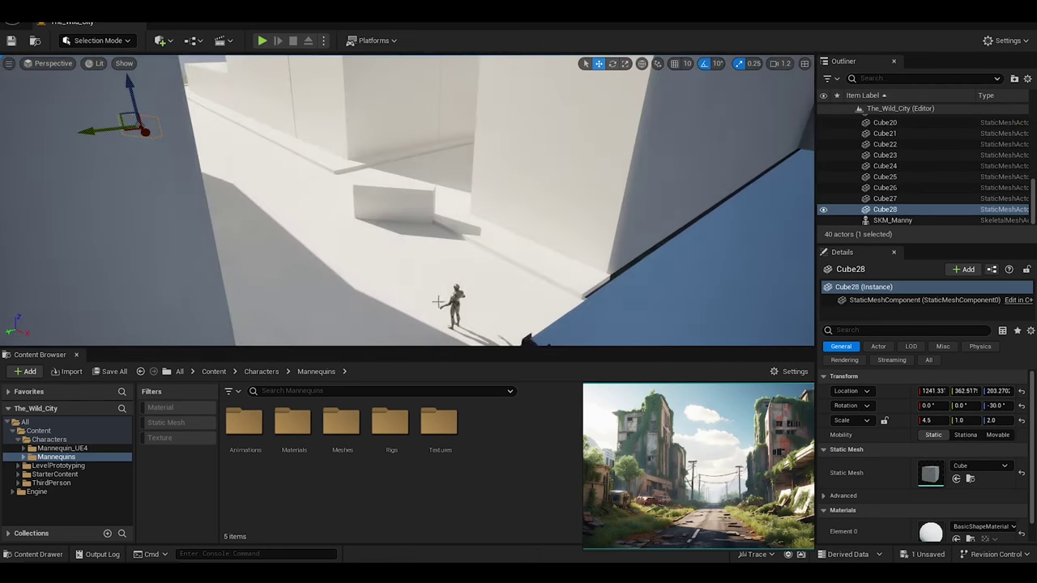
left_click(529, 338)
right_click_drag(574, 344, 518, 243)
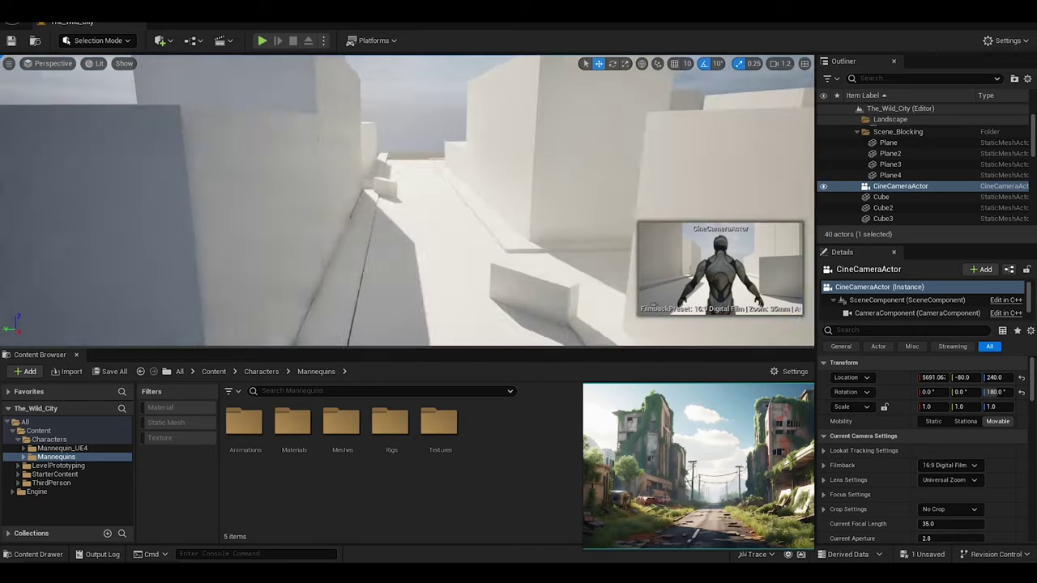
left_click(345, 267)
left_click_drag(344, 243, 356, 225)
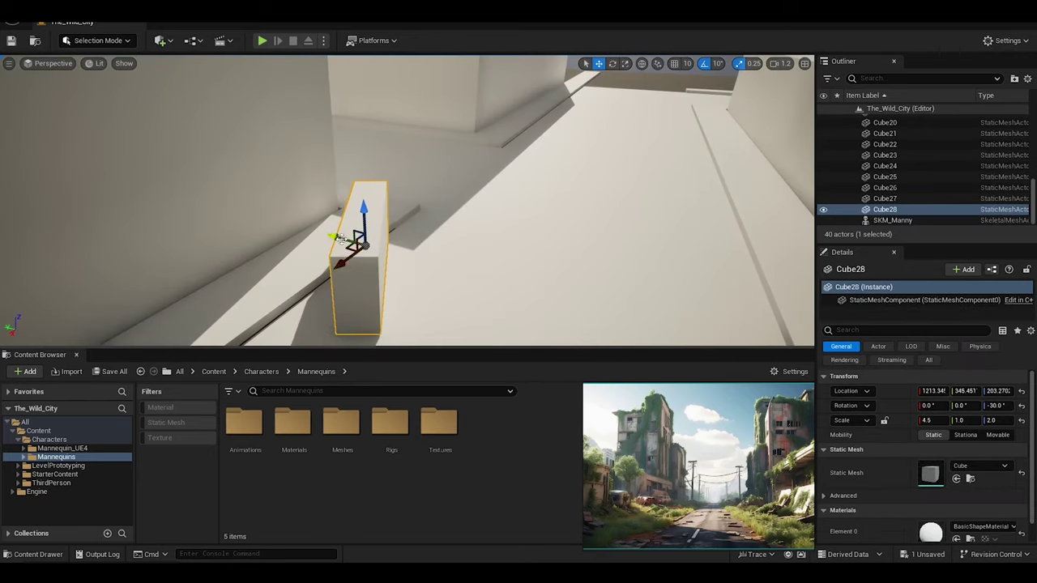
mouse_move(356, 225)
right_mouse_down()
mouse_move(337, 139)
mouse_move(356, 122)
right_mouse_up()
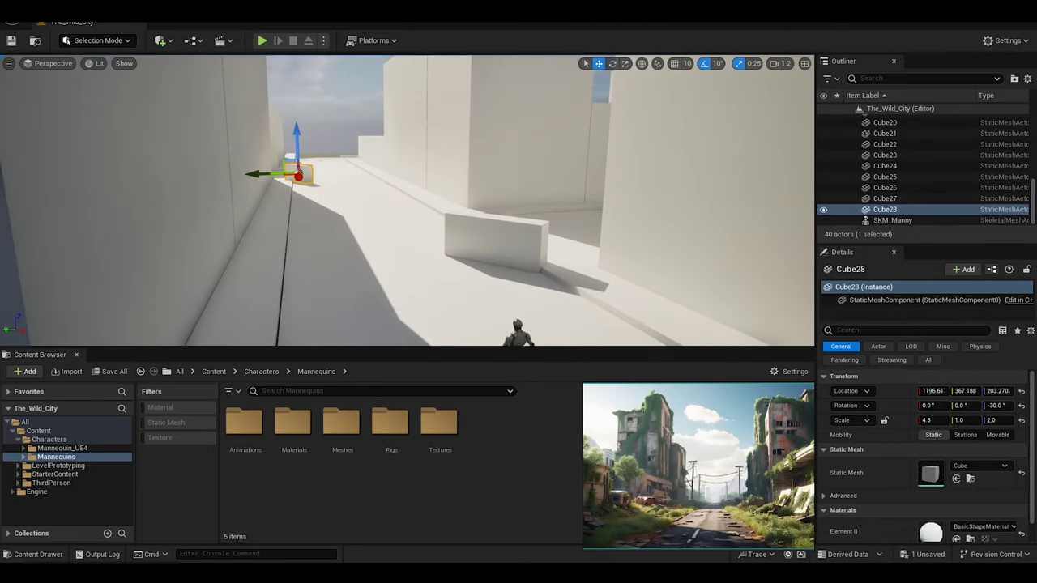
left_click(520, 254)
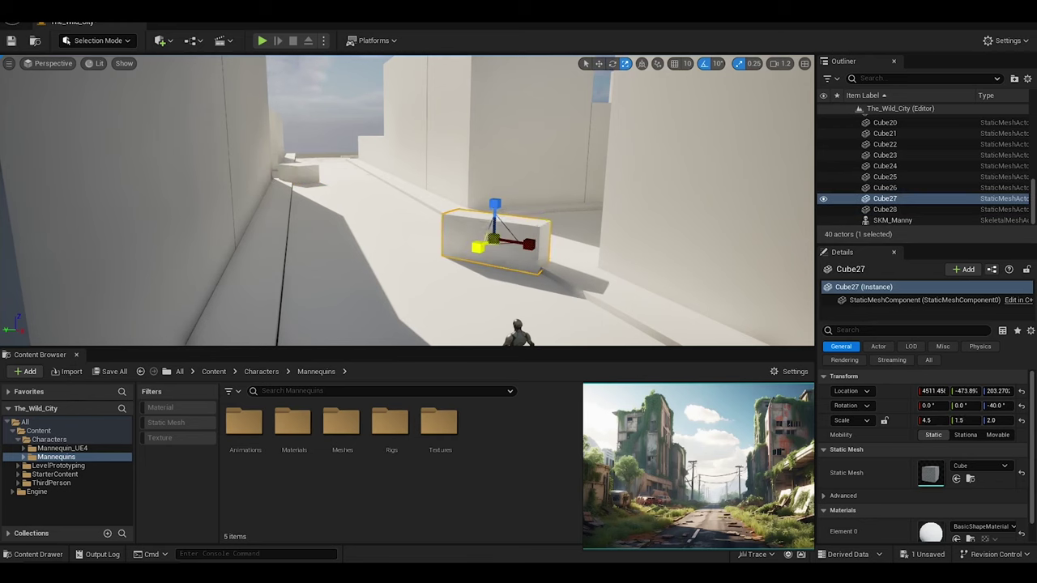
right_click_drag(513, 275, 454, 267)
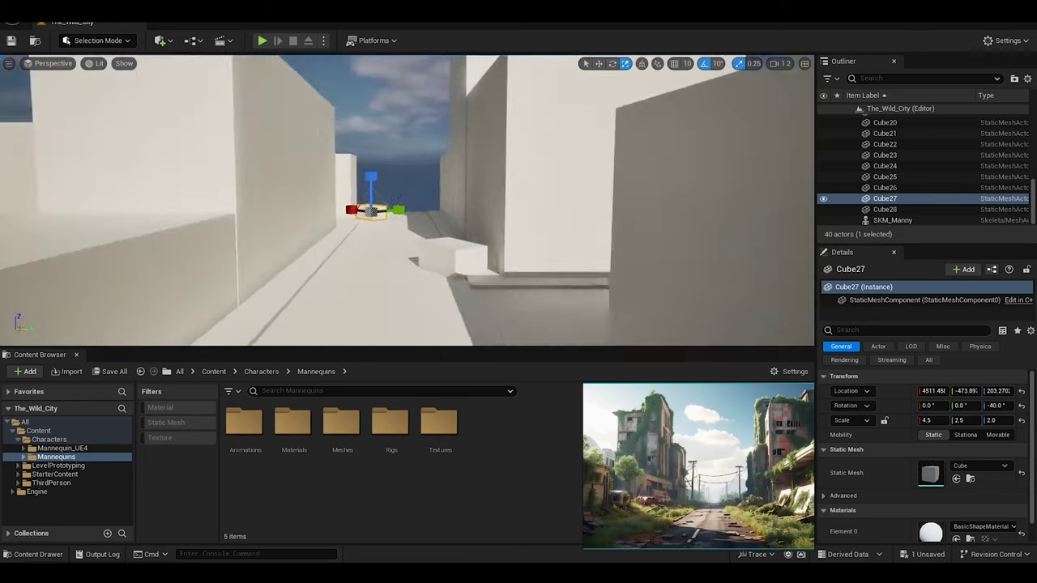
right_click_drag(363, 209, 364, 209)
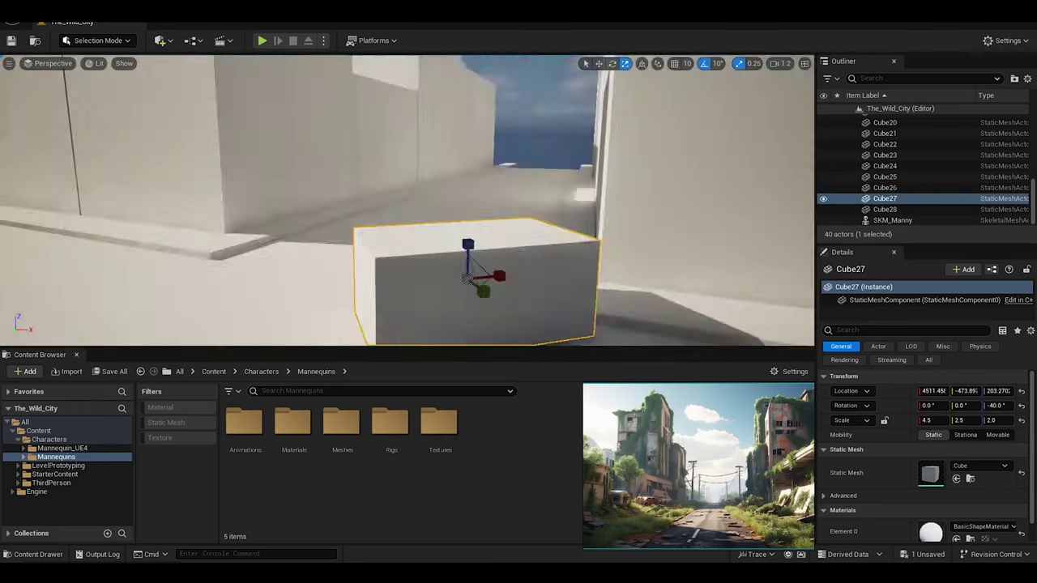
double_click(885, 122)
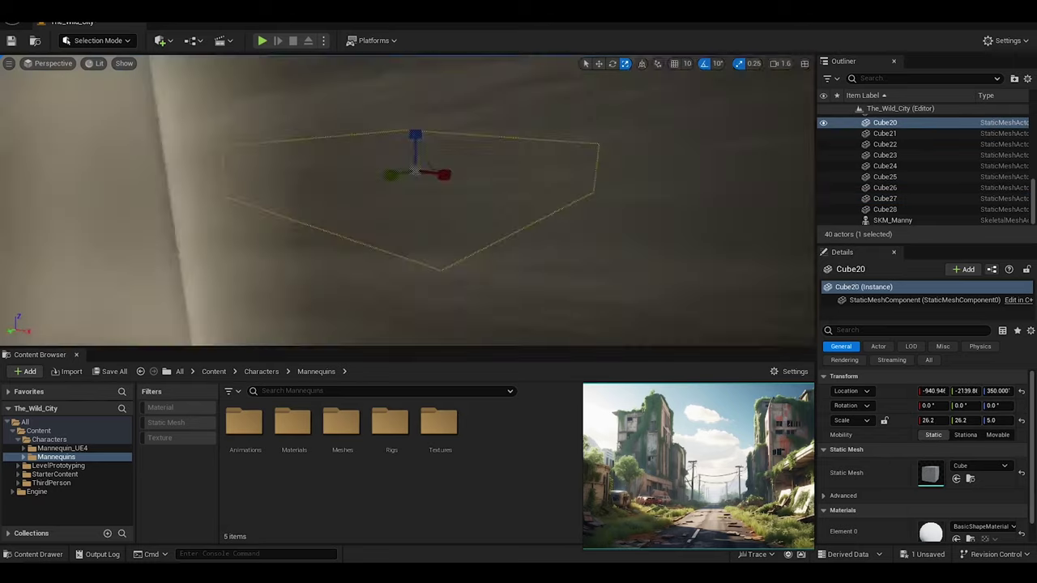
double_click(931, 511)
left_click(323, 347)
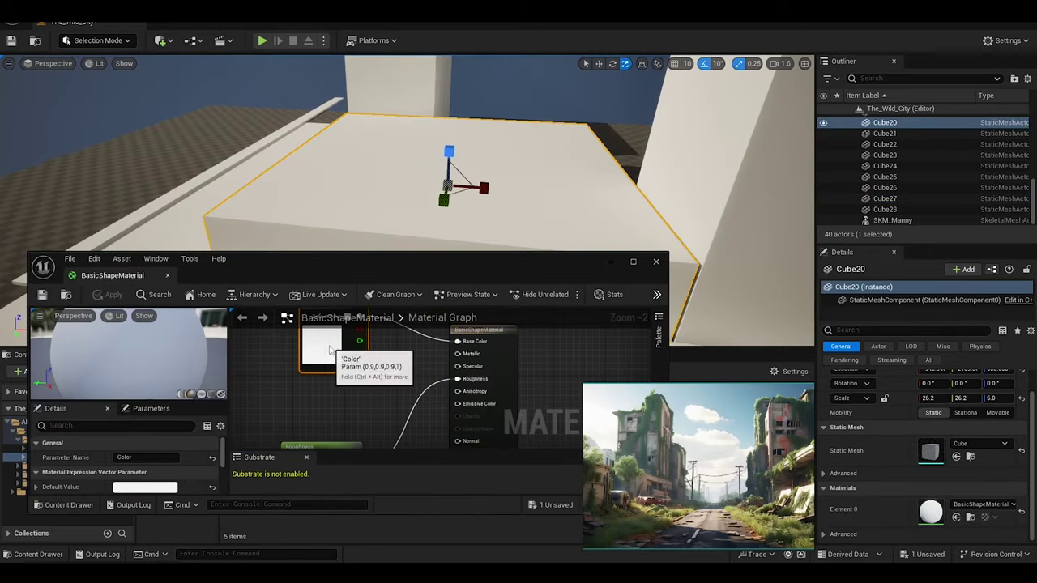
double_click(323, 347)
left_click(433, 367)
left_click_drag(365, 359, 394, 369)
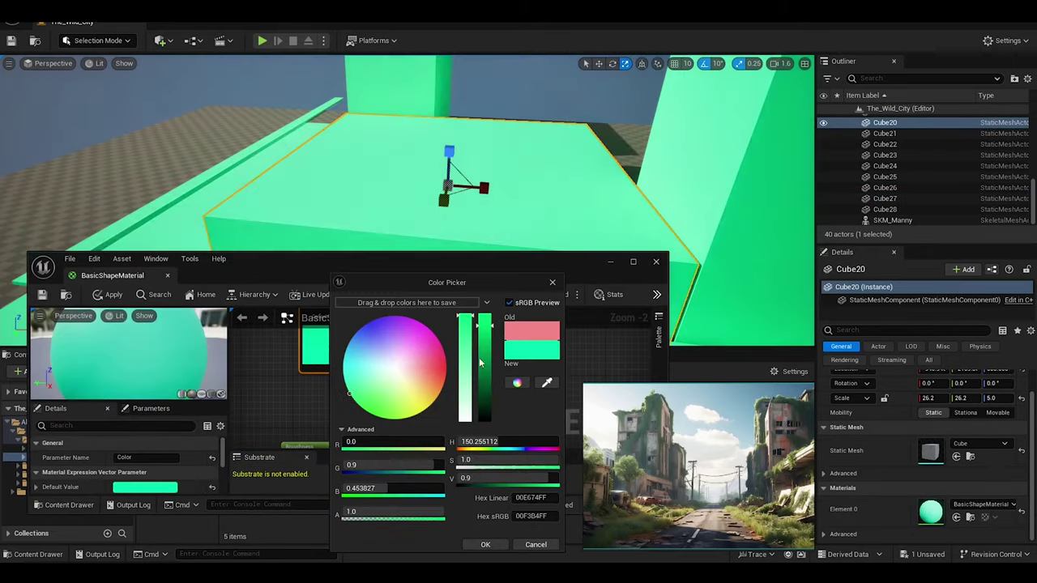
left_click(485, 544)
left_click_drag(486, 261, 420, 186)
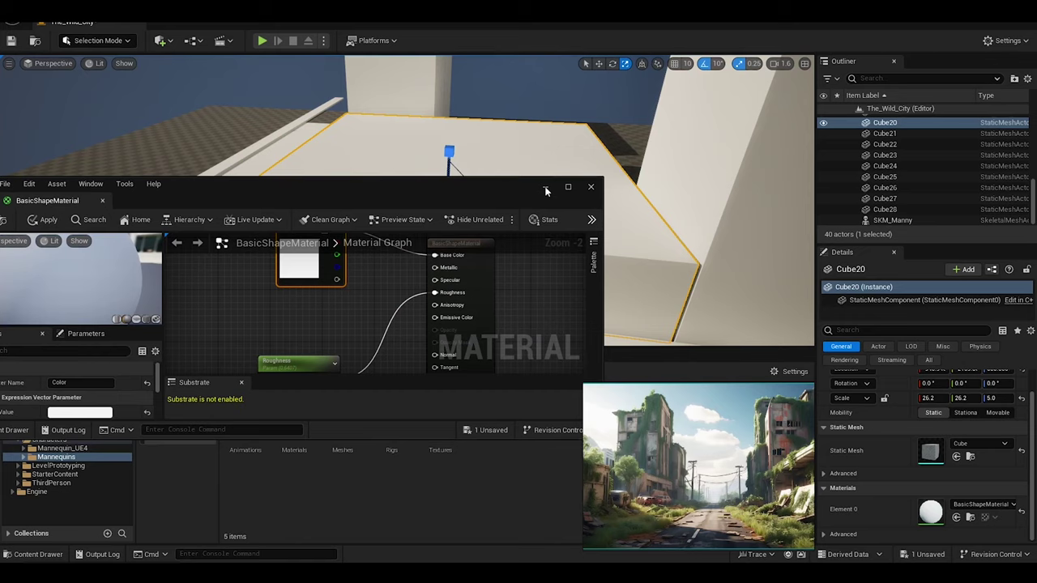
left_click(312, 474)
mouse_move(405, 203)
right_mouse_down()
mouse_move(421, 194)
mouse_move(405, 202)
right_mouse_up()
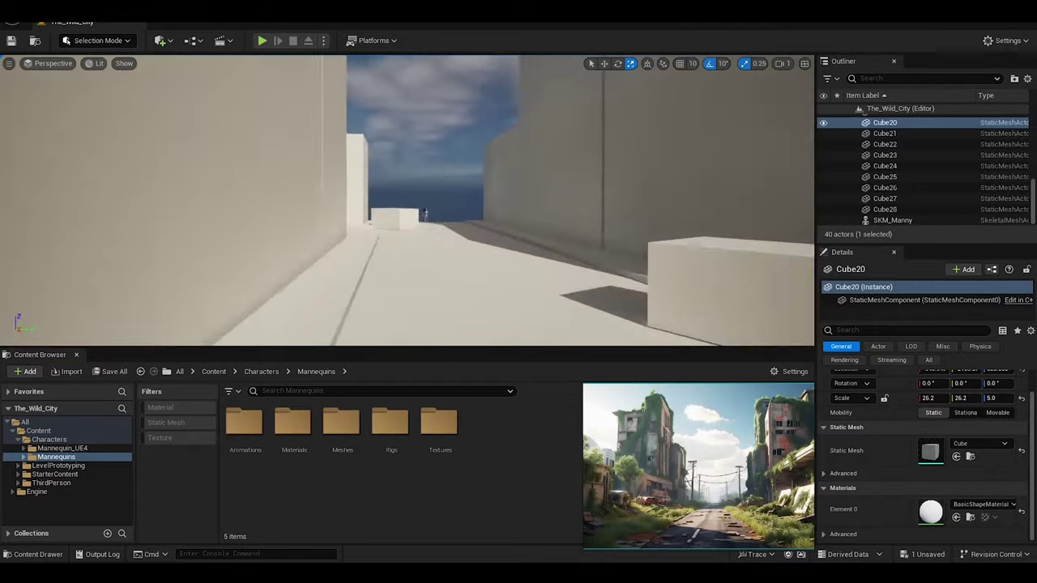
Delete the long street Plane.
right_click_drag(448, 275, 448, 275)
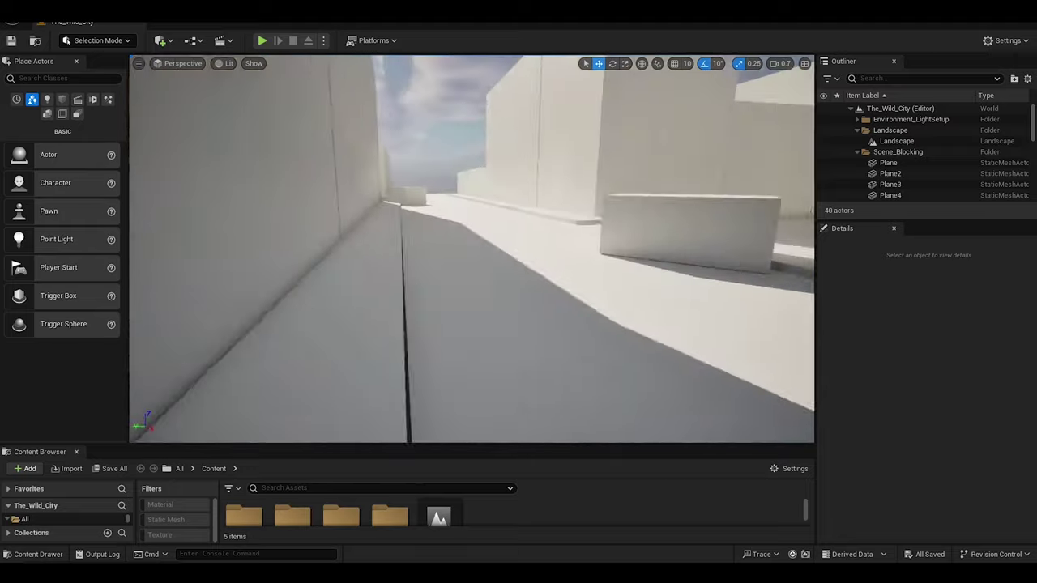
left_click(888, 162)
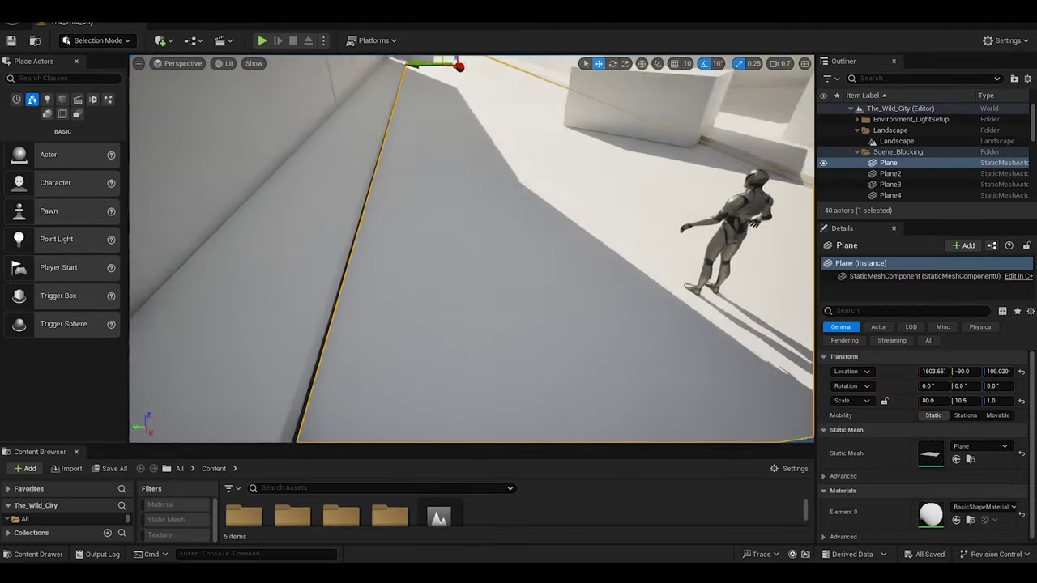
key("Delete")
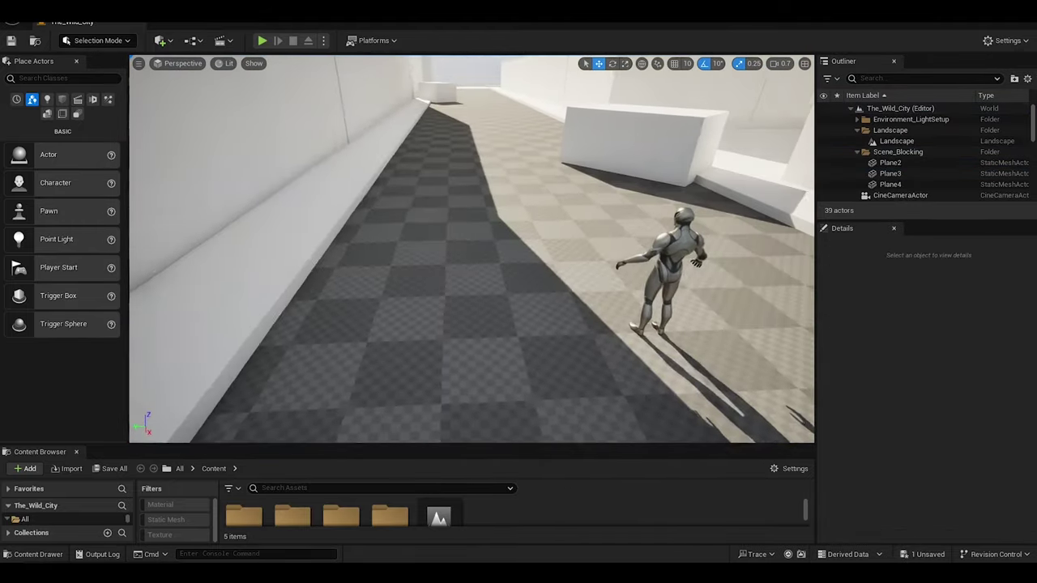
Add a new Plane at street height with locked scale set to 11 on every axis.
left_click(81, 40)
left_click(159, 39)
mouse_move(185, 164)
left_click(324, 215)
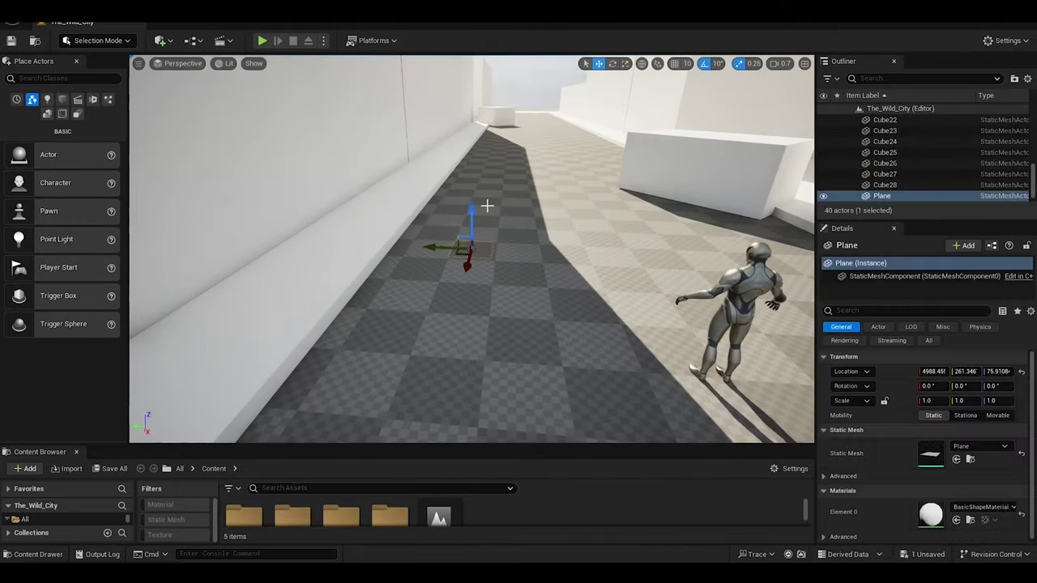
left_click_drag(459, 240, 459, 229)
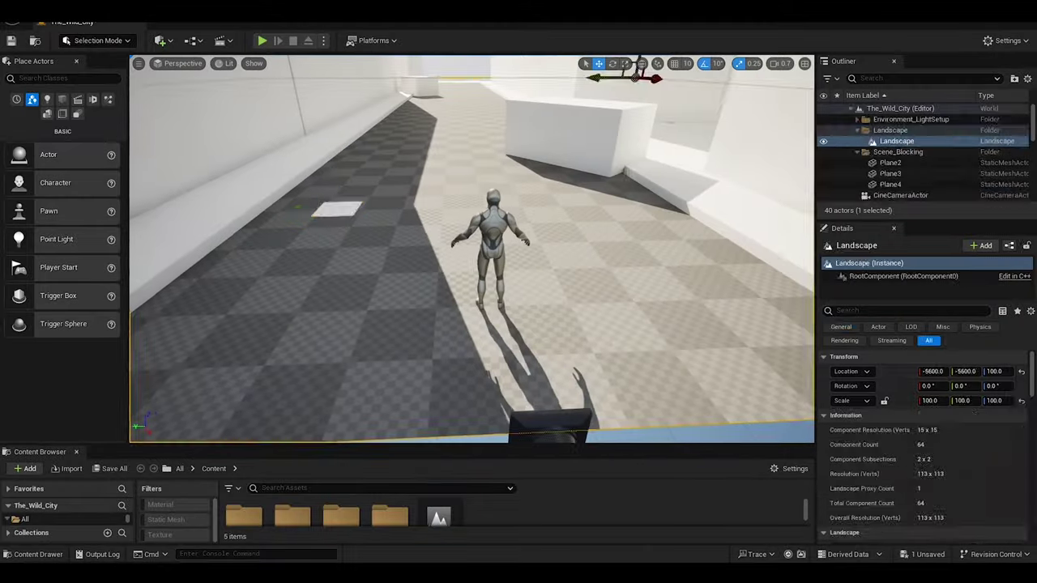
left_click(932, 400)
left_click(883, 402)
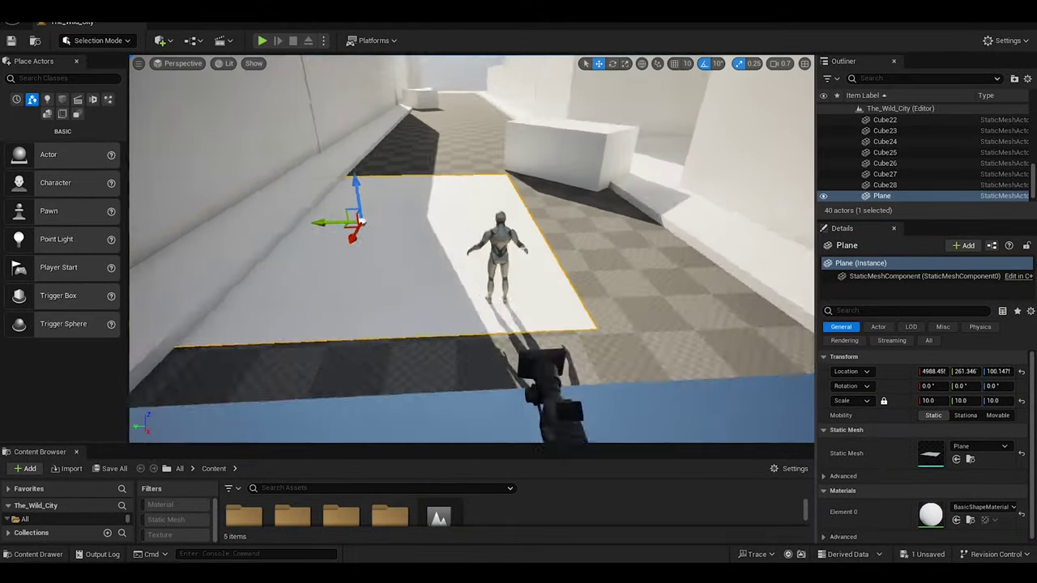
type("10")
left_click_drag(320, 225, 460, 247)
type("1")
right_click_drag(469, 243, 486, 251)
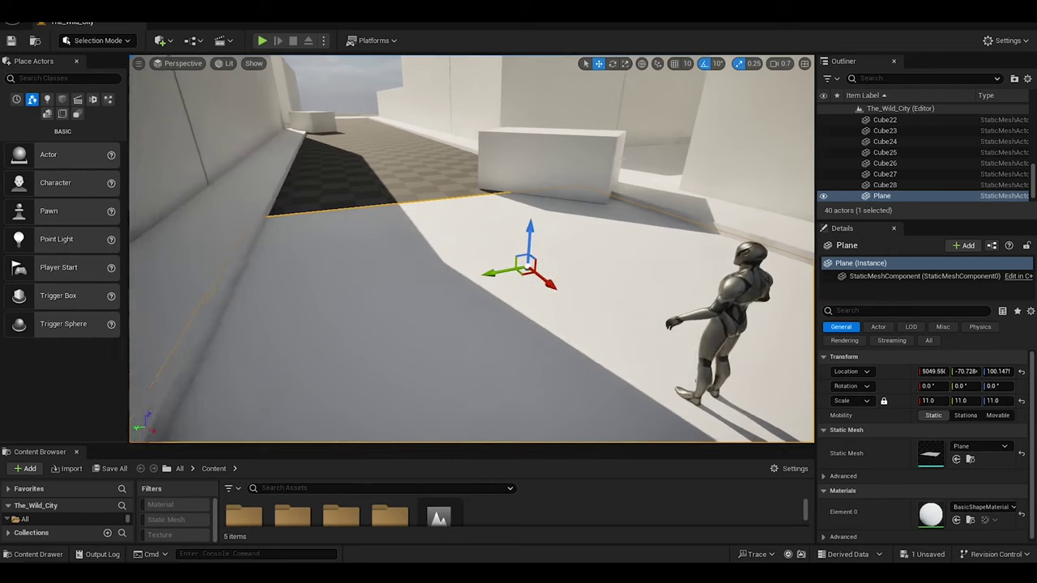
Open Quixel Bridge and the Roadside Construction collection.
left_click(81, 10)
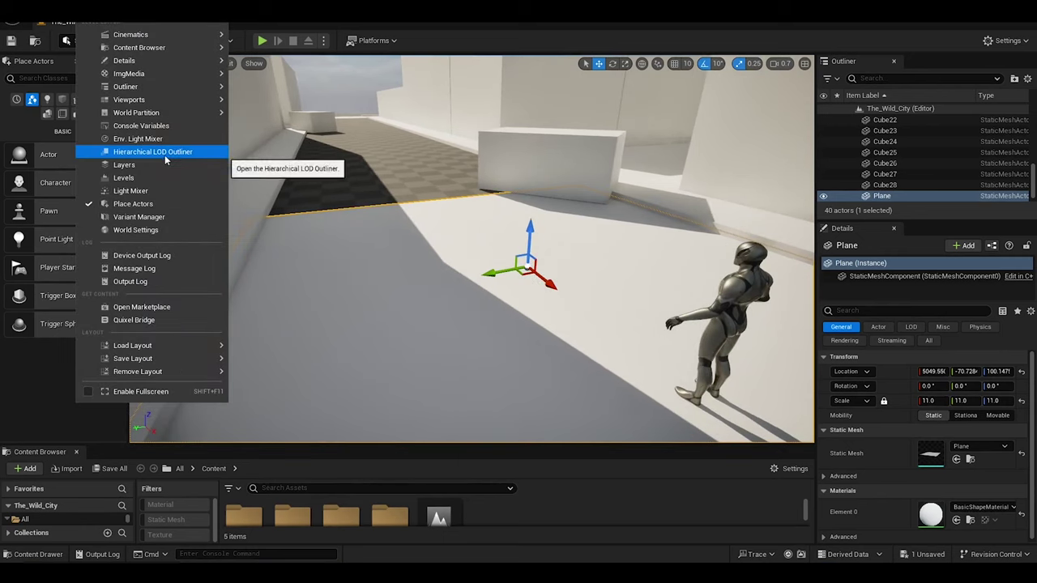
left_click(121, 316)
left_click(383, 409)
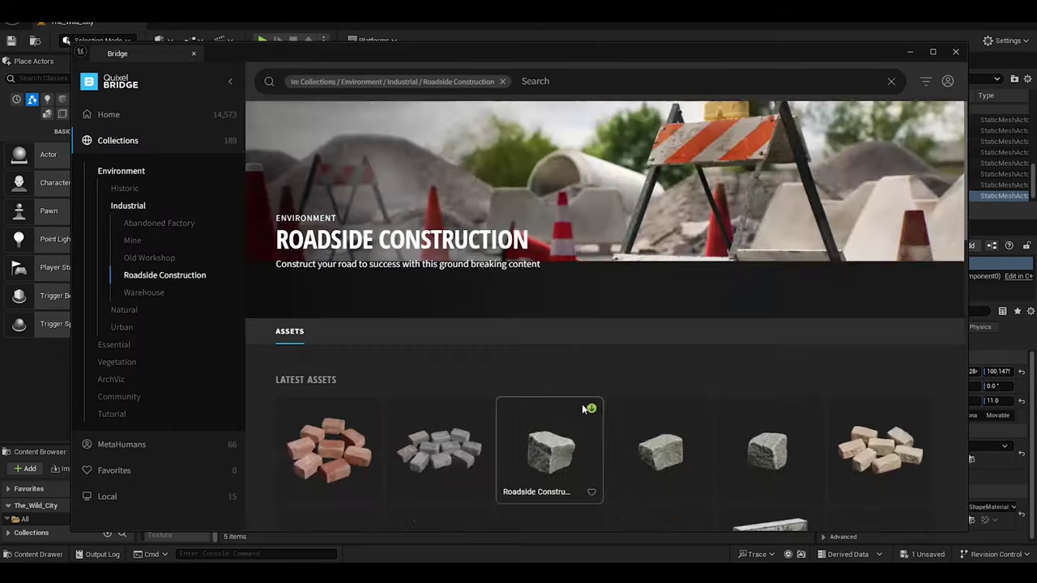
scroll(553, 349, "down", 5)
scroll(553, 348, "down", 3)
scroll(553, 344, "down", 3)
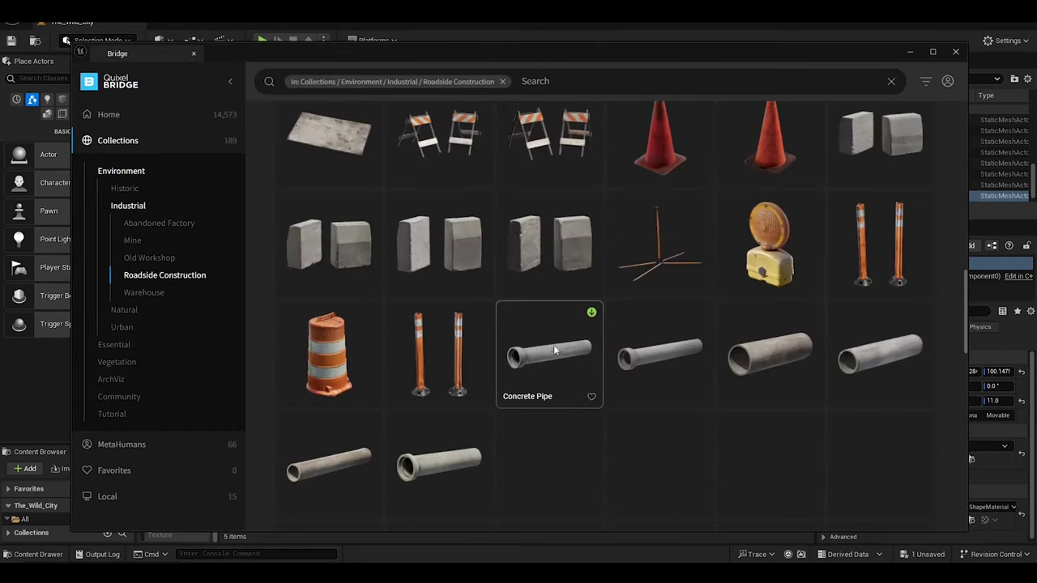
scroll(432, 310, "down", 3)
Select Cracked Asphalt, Marked Rough Road, Road Marking Line, Asphalt Road, crack and debris tiles.
left_click(437, 307)
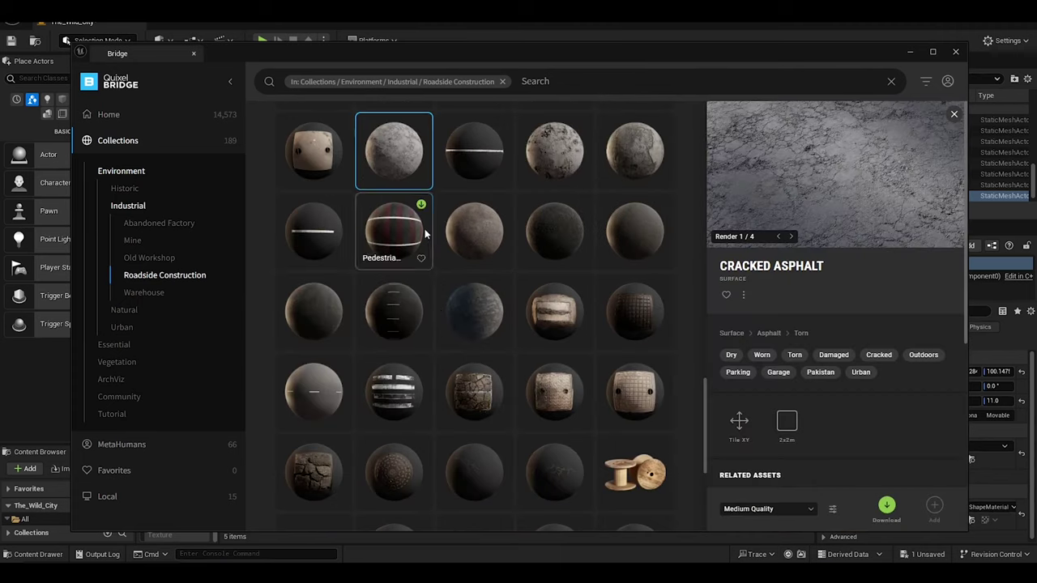
left_click(400, 310, "ctrl")
left_click(447, 176, "ctrl")
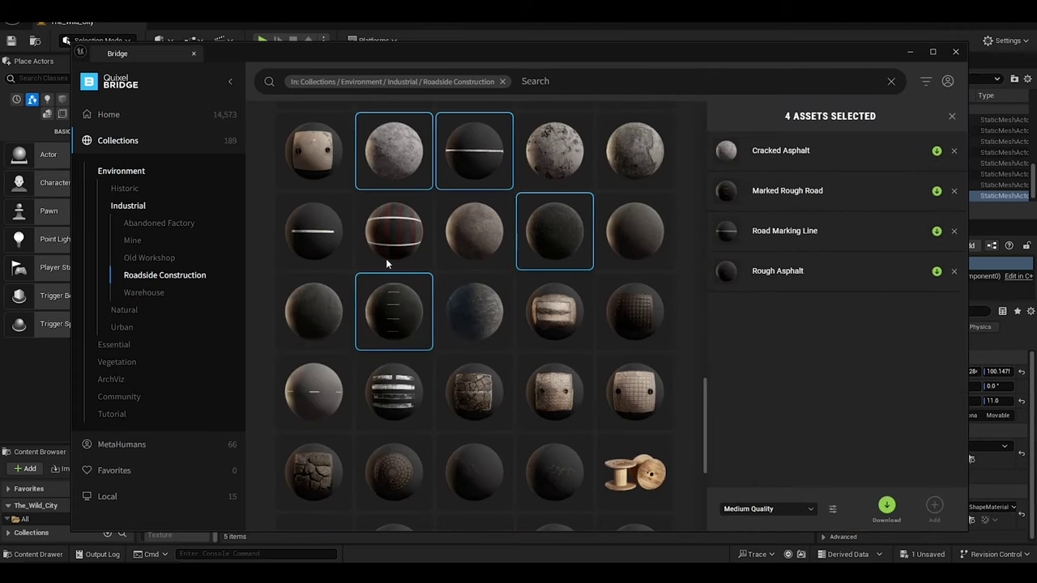
left_click(322, 322, "ctrl")
scroll(324, 324, "down", 3)
left_click(478, 364, "ctrl")
left_click(559, 364, "ctrl")
scroll(388, 365, "down", 5)
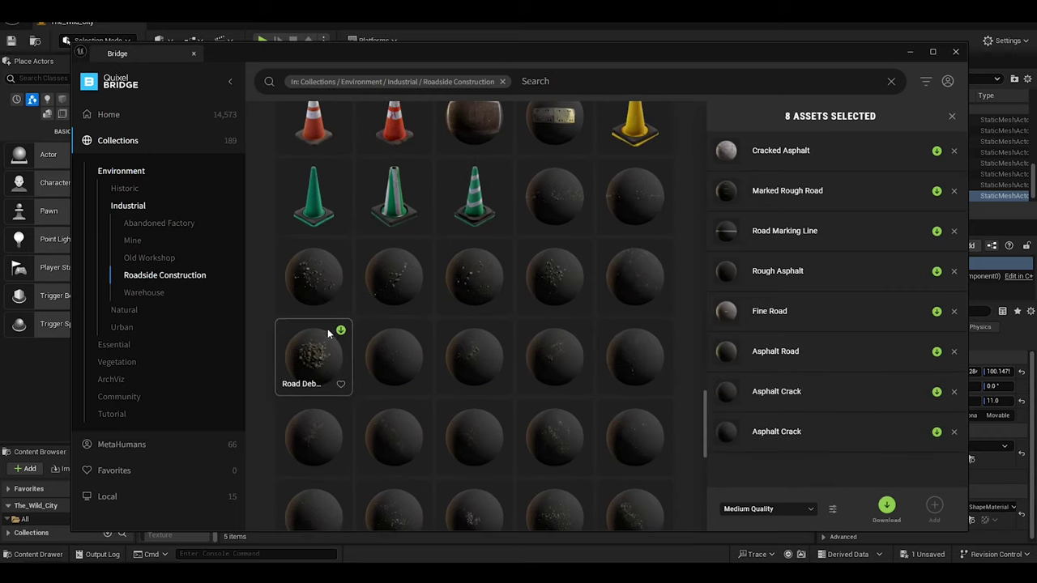
left_click(324, 348, "ctrl")
scroll(397, 389, "down", 3)
left_click(487, 329, "ctrl")
scroll(437, 405, "down", 3)
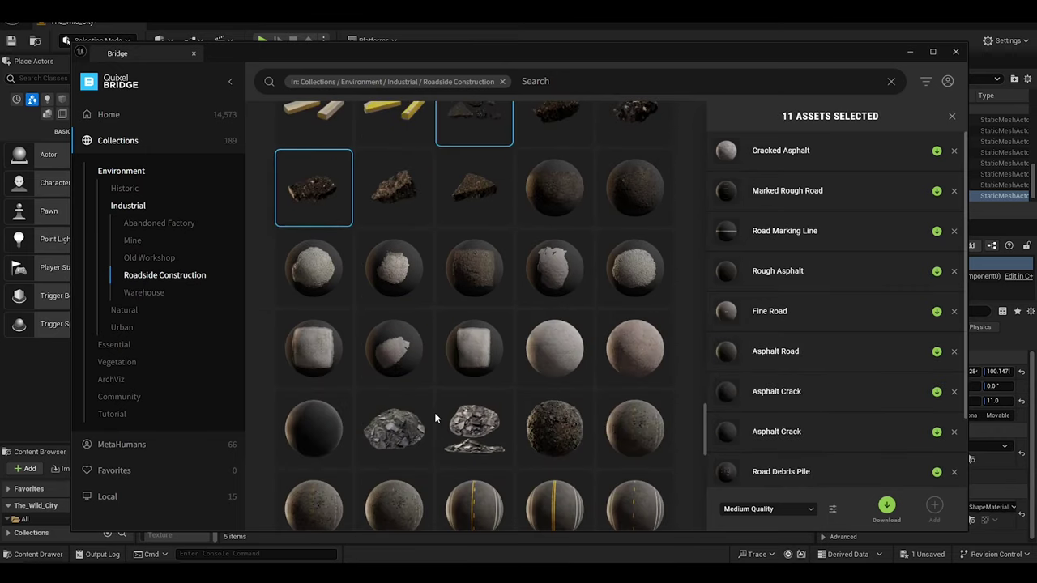
scroll(567, 348, "down", 2)
left_click(418, 400, "ctrl")
scroll(421, 397, "down", 3)
scroll(478, 368, "down", 2)
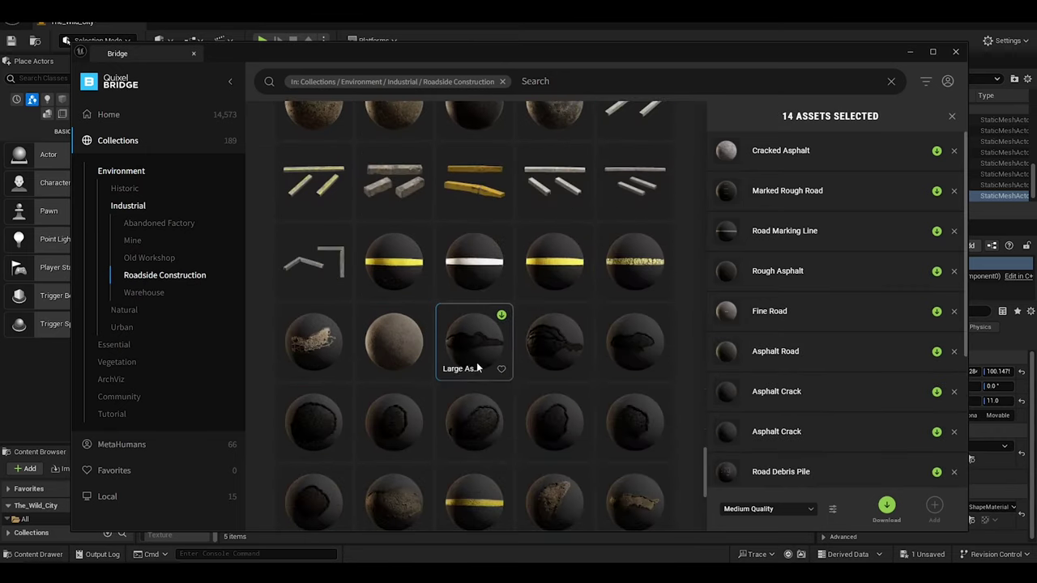
Add two asphalt patch materials, more road materials and a traffic cone to the selection.
left_click(562, 433, "ctrl")
left_click(634, 421, "ctrl")
scroll(486, 365, "down", 3)
scroll(356, 418, "down", 1)
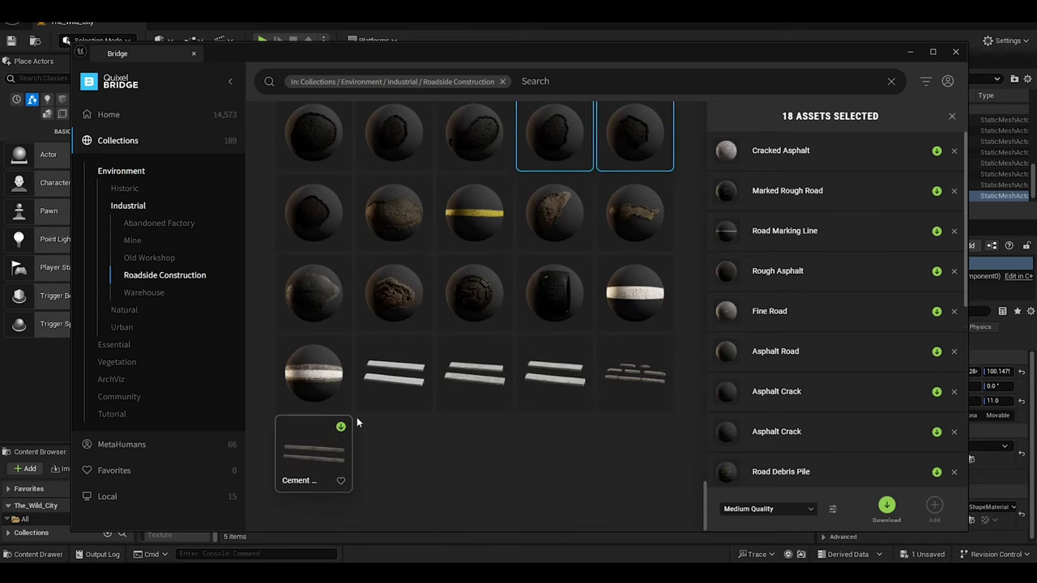
scroll(405, 425, "up", 2)
scroll(460, 434, "up", 5)
scroll(317, 357, "up", 4)
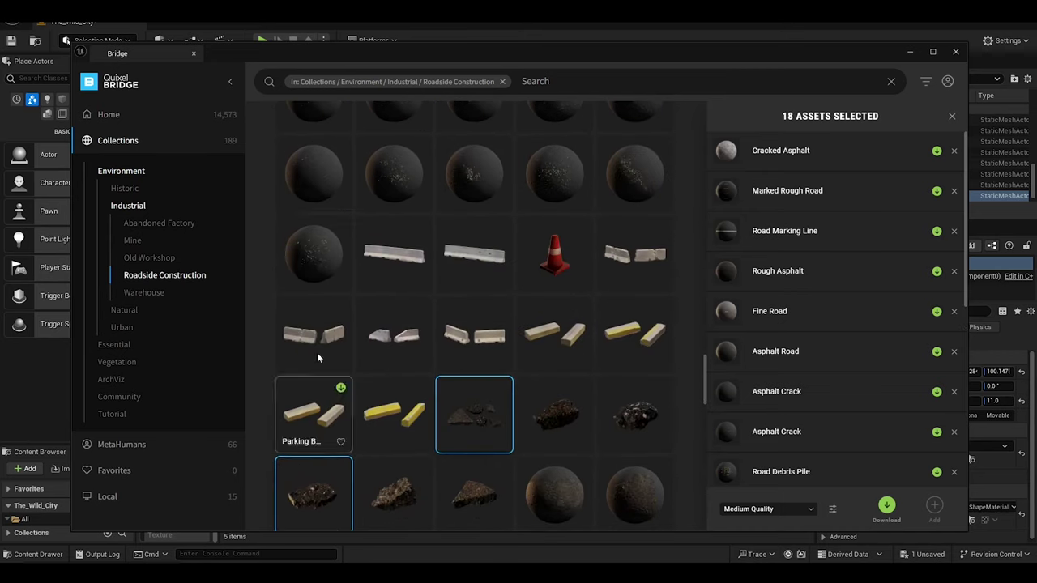
scroll(392, 300, "up", 2)
left_click(382, 301, "shift")
scroll(463, 419, "up", 1)
scroll(540, 313, "up", 5)
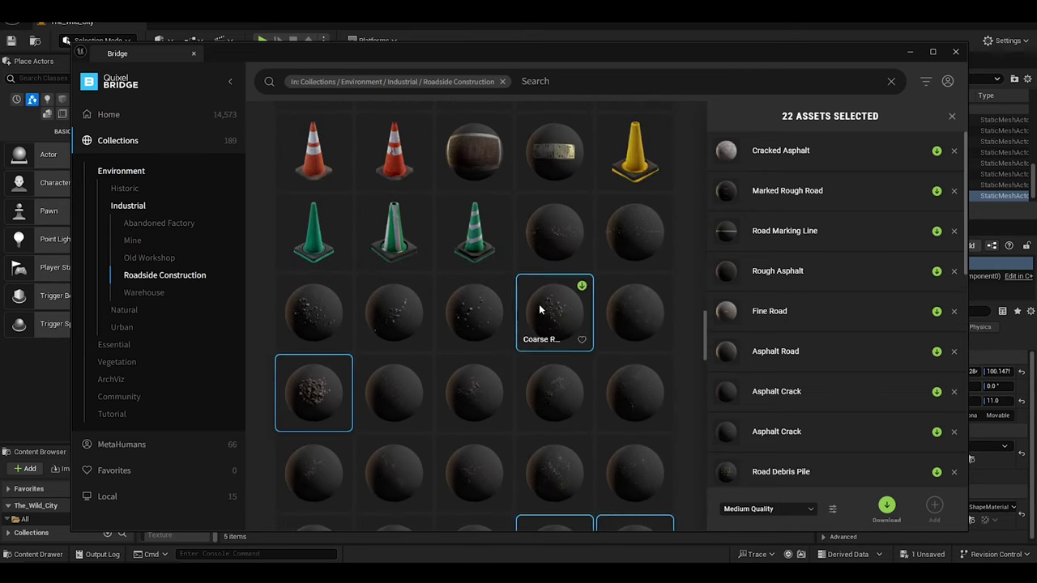
scroll(347, 324, "up", 2)
left_click(394, 316, "ctrl")
scroll(463, 357, "up", 1)
scroll(570, 341, "up", 2)
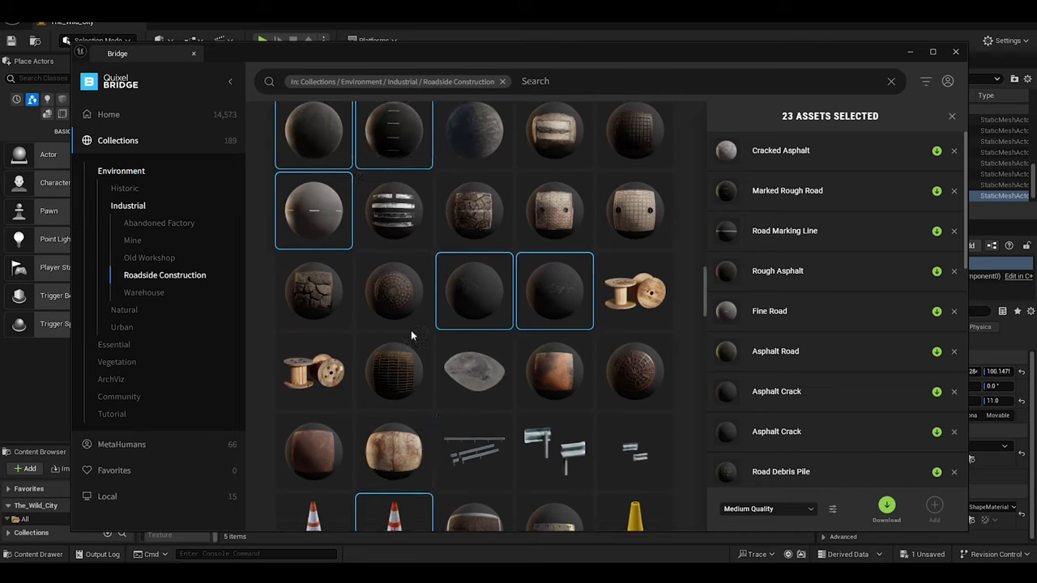
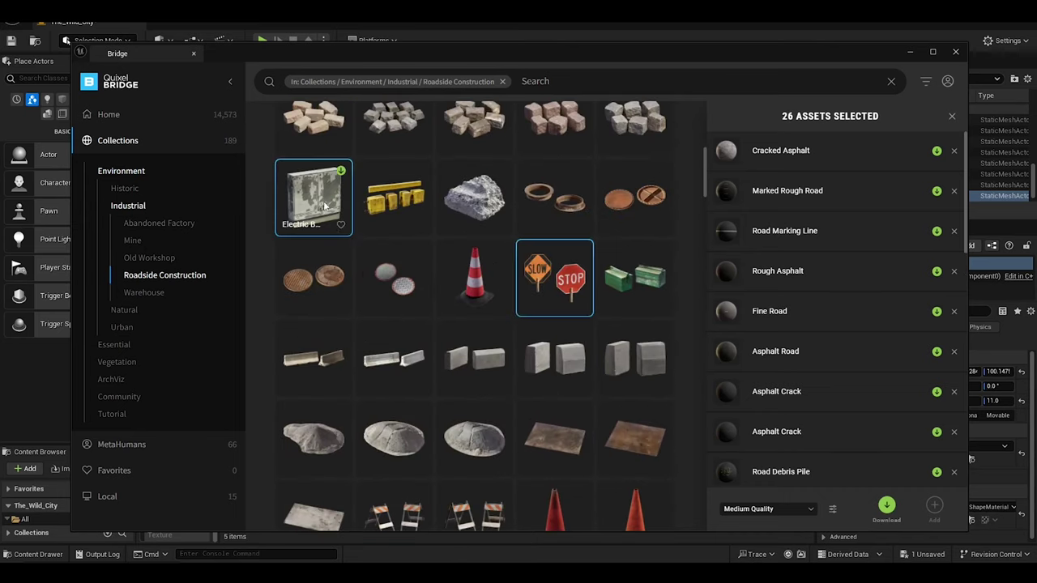
Add the stop/slow sign, concrete curb, modular railing and a concrete surface material to the selection.
left_click(324, 212, "ctrl")
scroll(328, 243, "up", 1)
scroll(333, 316, "up", 1)
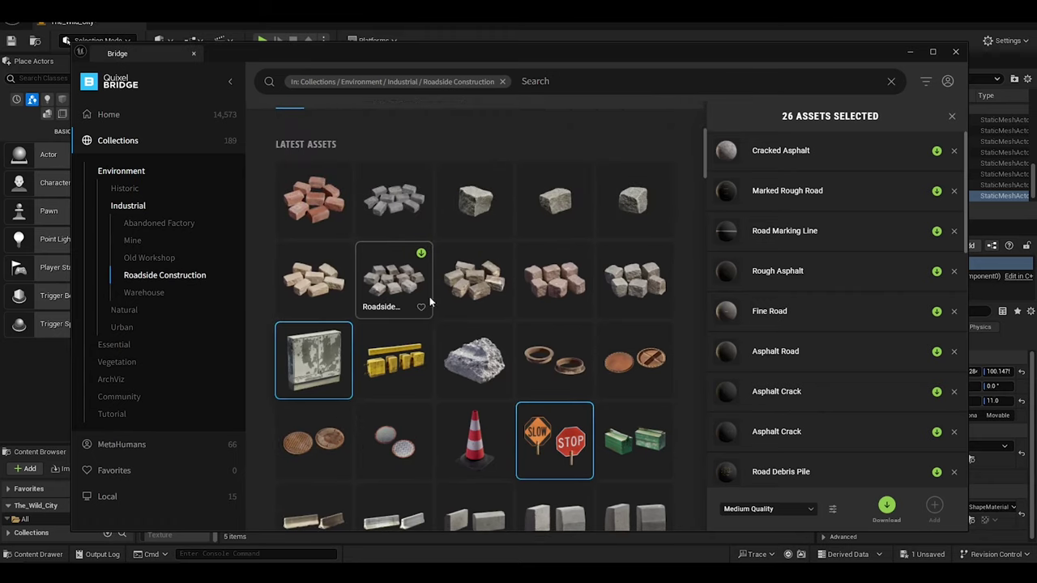
scroll(455, 387, "down", 2)
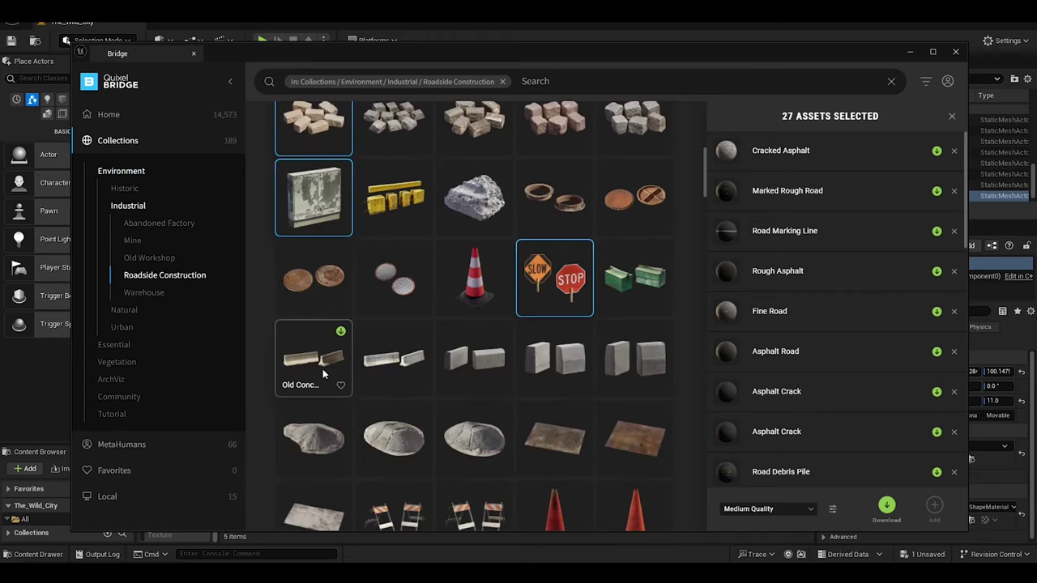
scroll(413, 425, "down", 5)
scroll(405, 389, "down", 2)
left_click(392, 316, "ctrl")
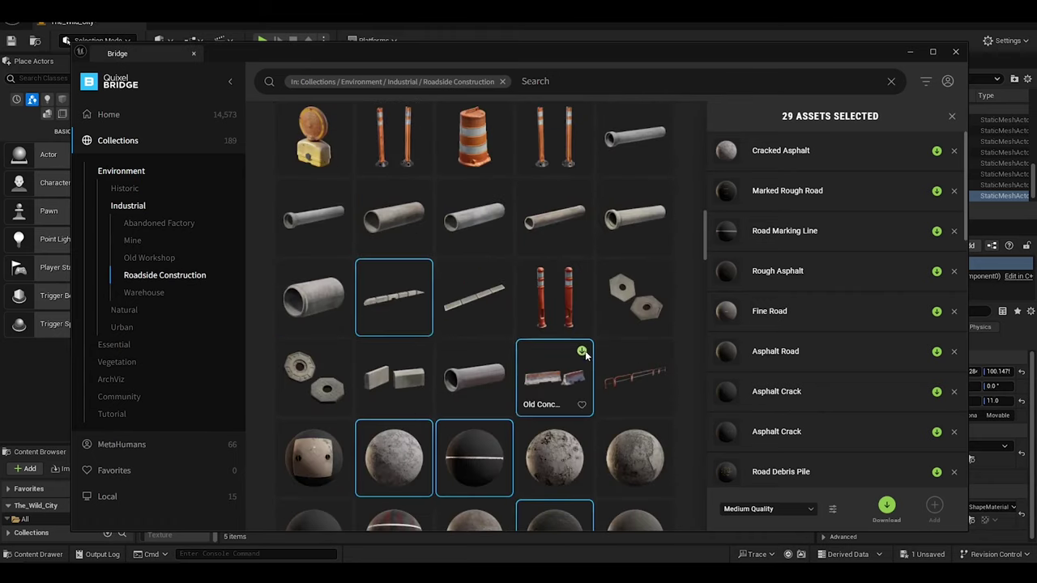
left_click(636, 381, "ctrl")
scroll(636, 381, "down", 1)
left_click(567, 357, "ctrl")
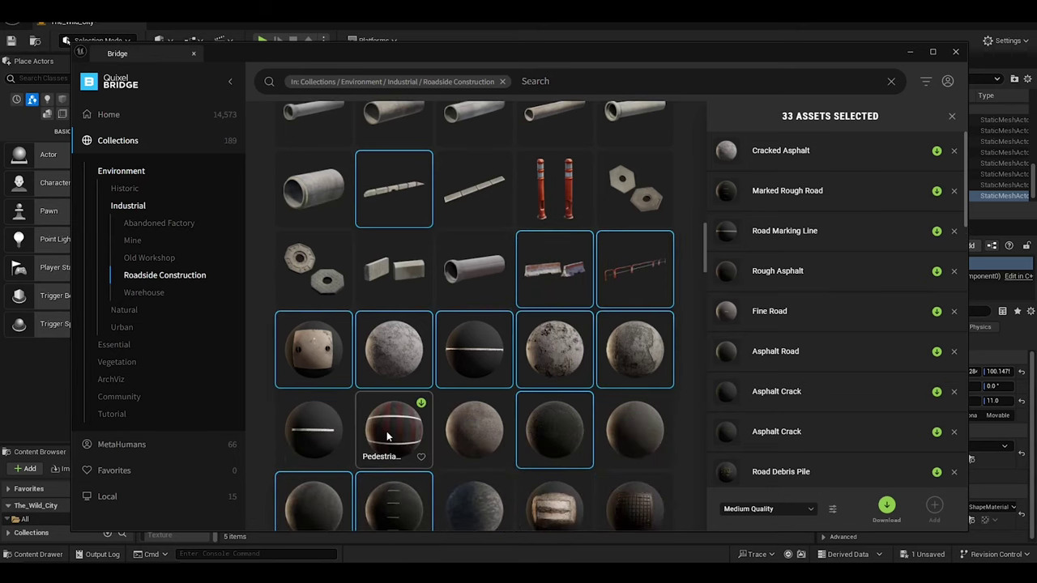
Download all 34 selected assets at Highest Quality.
left_click(768, 509)
left_click(752, 475)
left_click(786, 512)
left_click(753, 489)
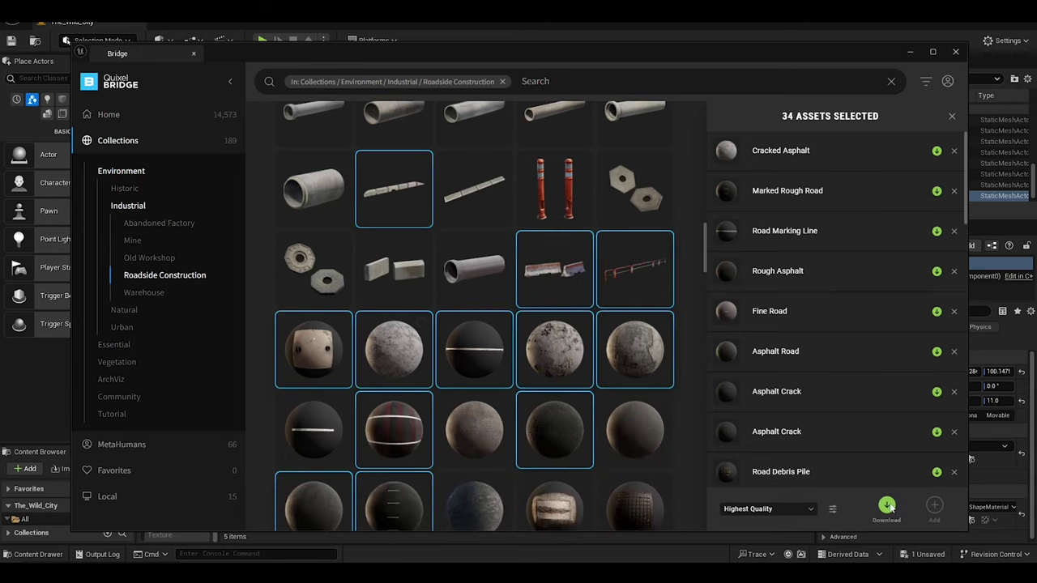
left_click(886, 504)
scroll(501, 395, "down", 1)
scroll(500, 389, "down", 5)
scroll(500, 386, "down", 3)
scroll(817, 336, "down", 3)
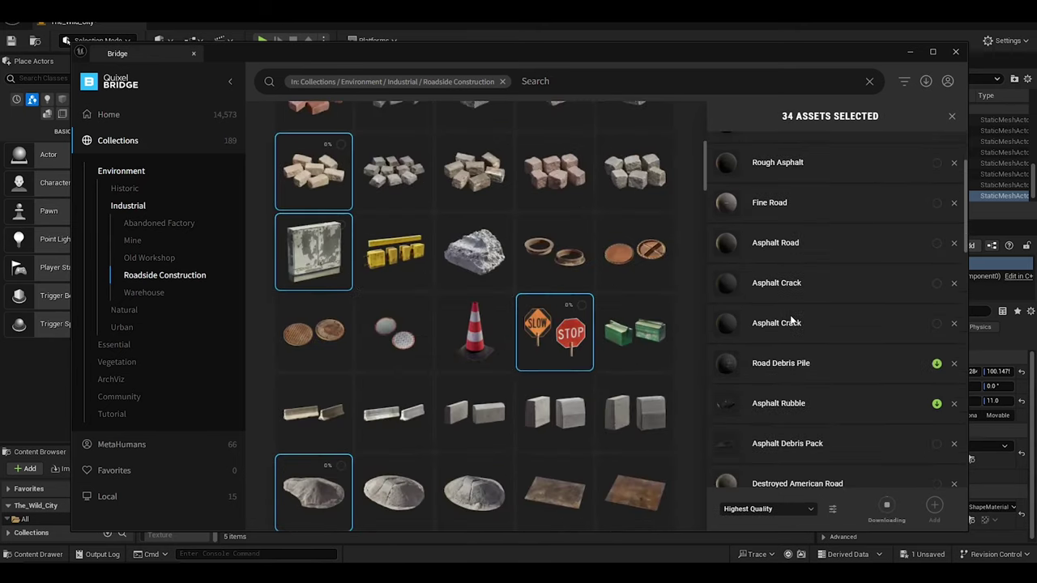
scroll(817, 339, "down", 3)
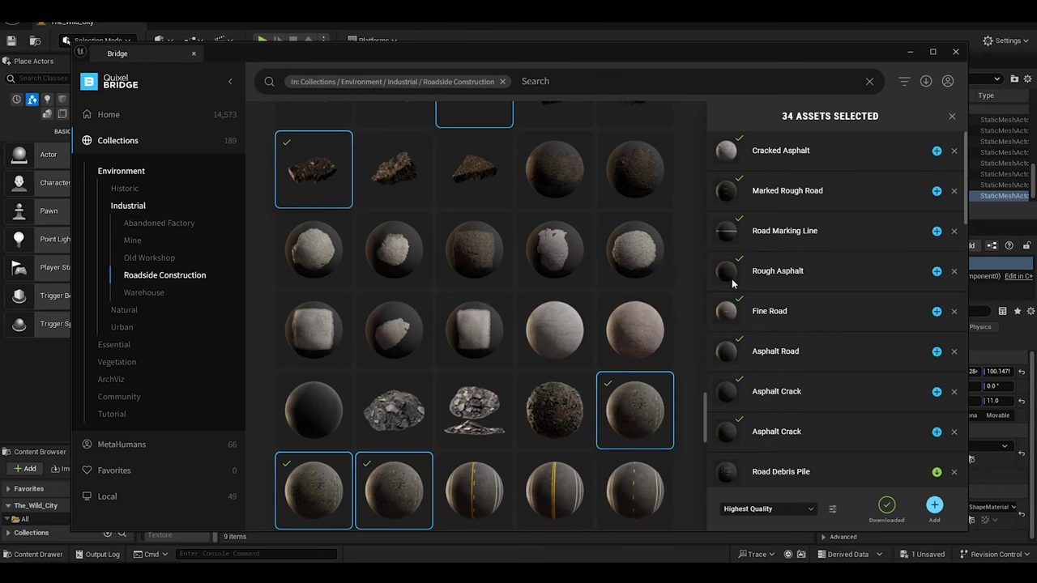
Remove the asphalt, traffic cone, curb kit, safety rail, crossing lines and debris entries from the selection.
left_click(921, 149)
left_click(921, 149)
left_click(921, 148)
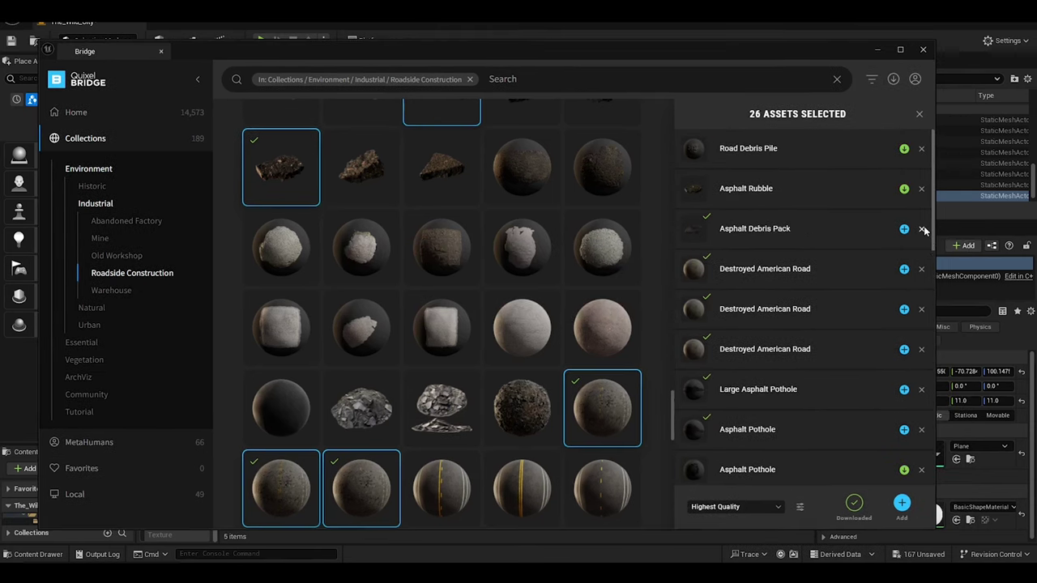
scroll(830, 360, "down", 2)
left_click(922, 269)
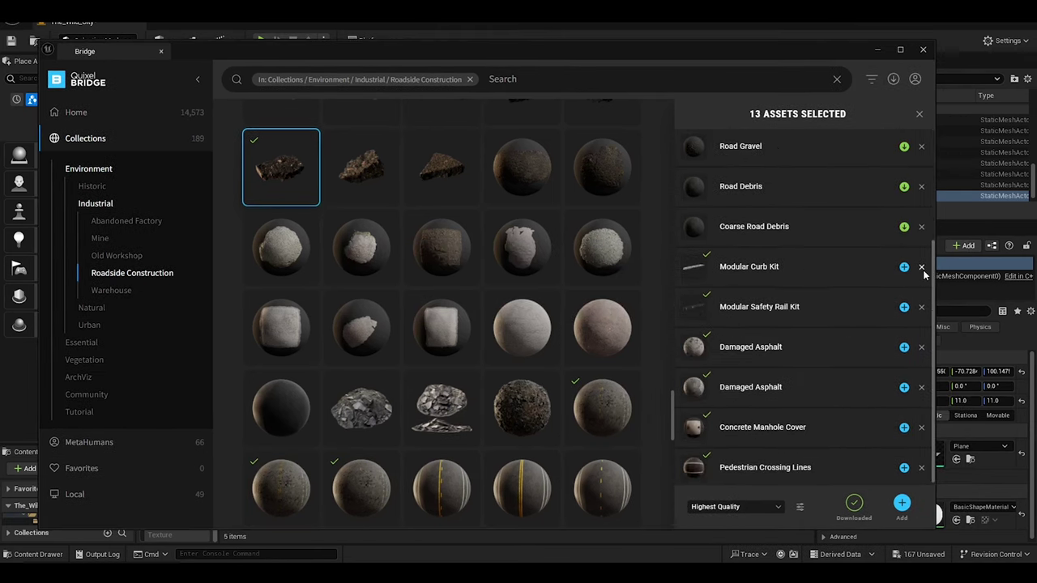
left_click(921, 266)
left_click(921, 306)
left_click(921, 347)
left_click(921, 387)
left_click(921, 430)
left_click(921, 429)
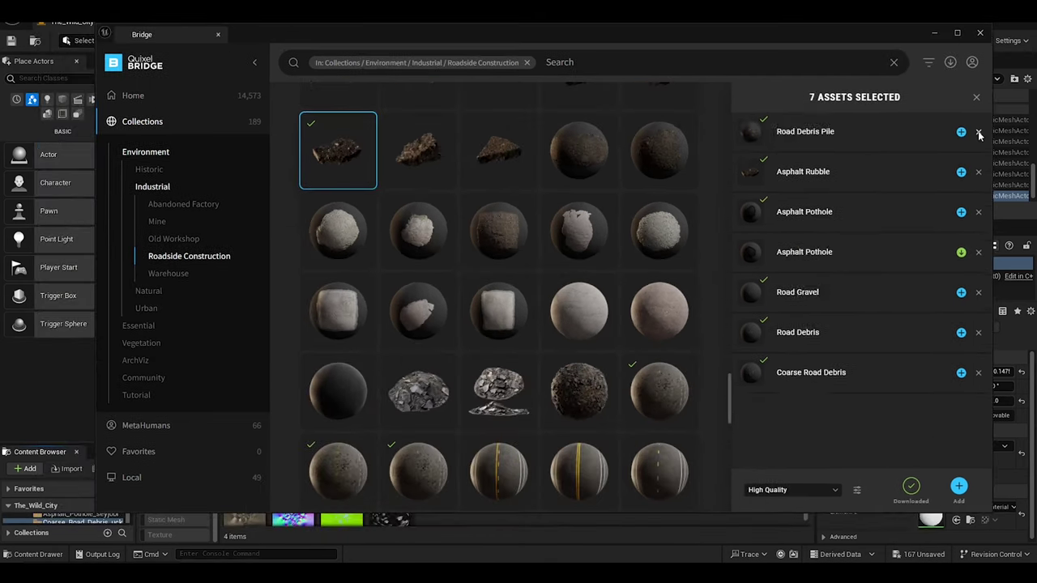
left_click(978, 173)
left_click(978, 174)
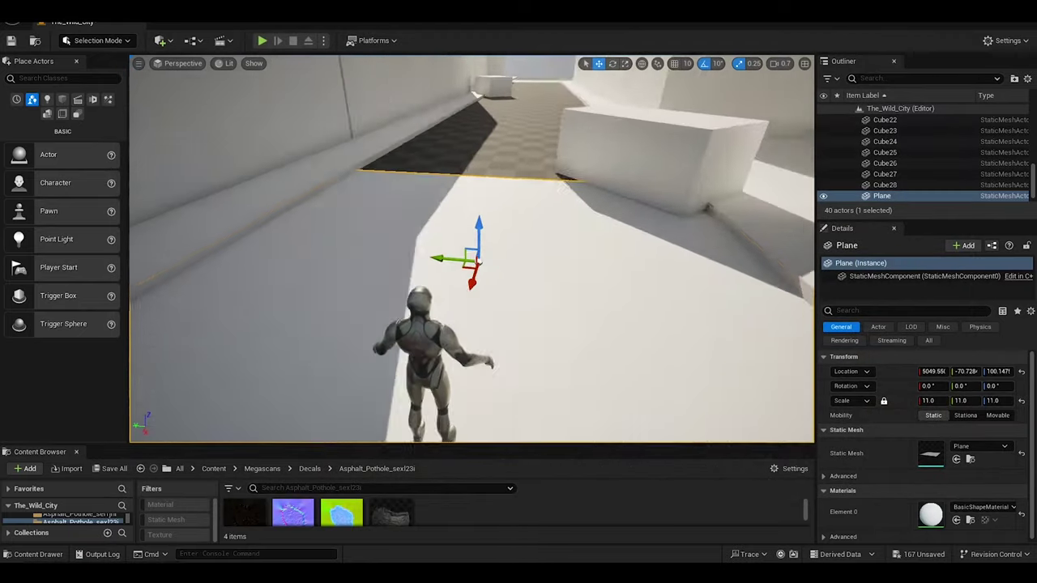
Browse Megascans > Surfaces in a taller Content Browser, filtered to Material Instance only.
left_click_drag(297, 424, 297, 298)
left_click(36, 422)
scroll(49, 454, "up", 2)
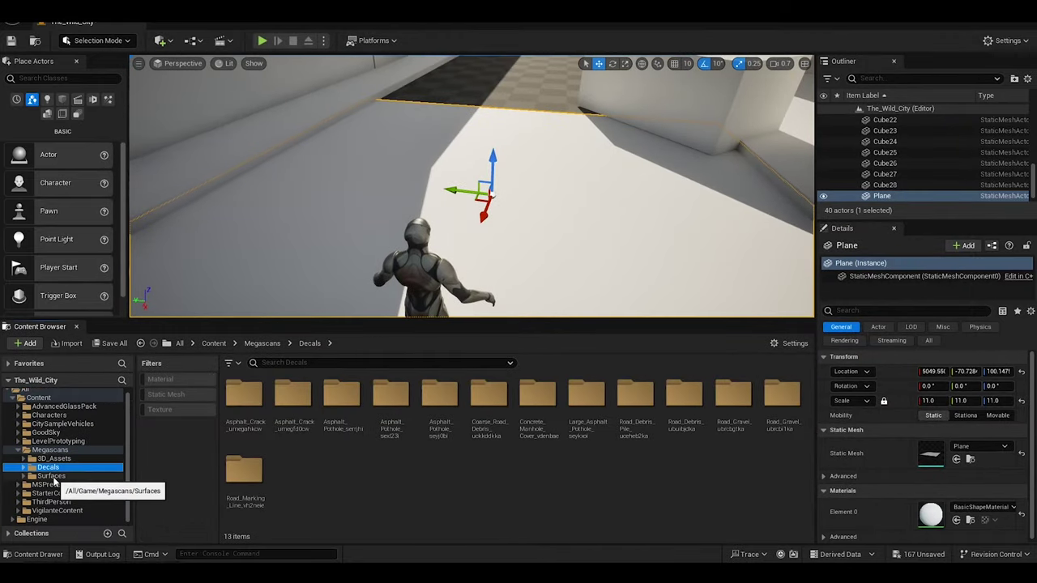
left_click(51, 475)
left_click(180, 387)
left_click(231, 363)
mouse_move(337, 461)
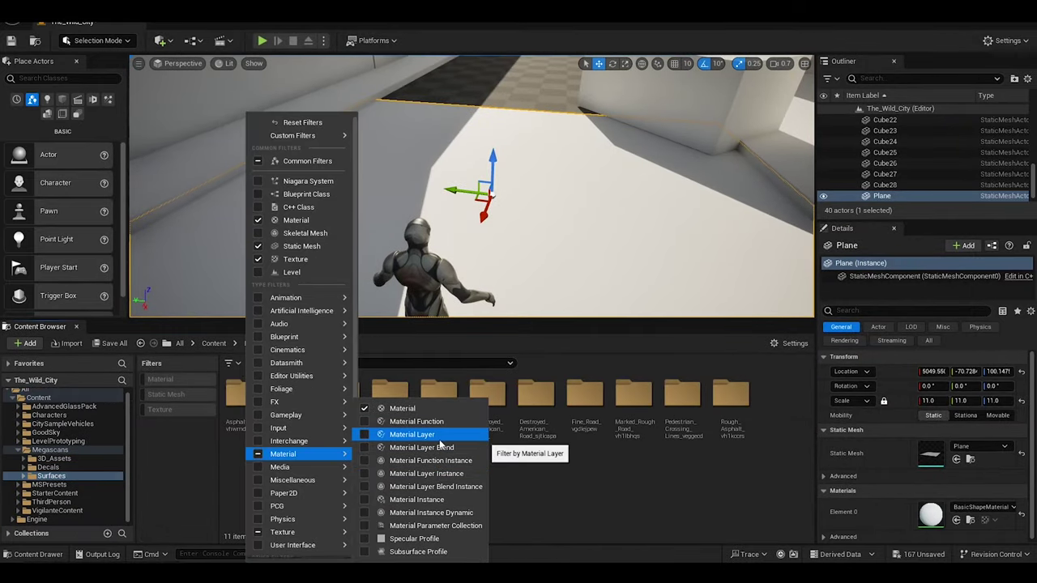
left_click(440, 441)
left_click(209, 424)
left_click(231, 363)
left_click(421, 491)
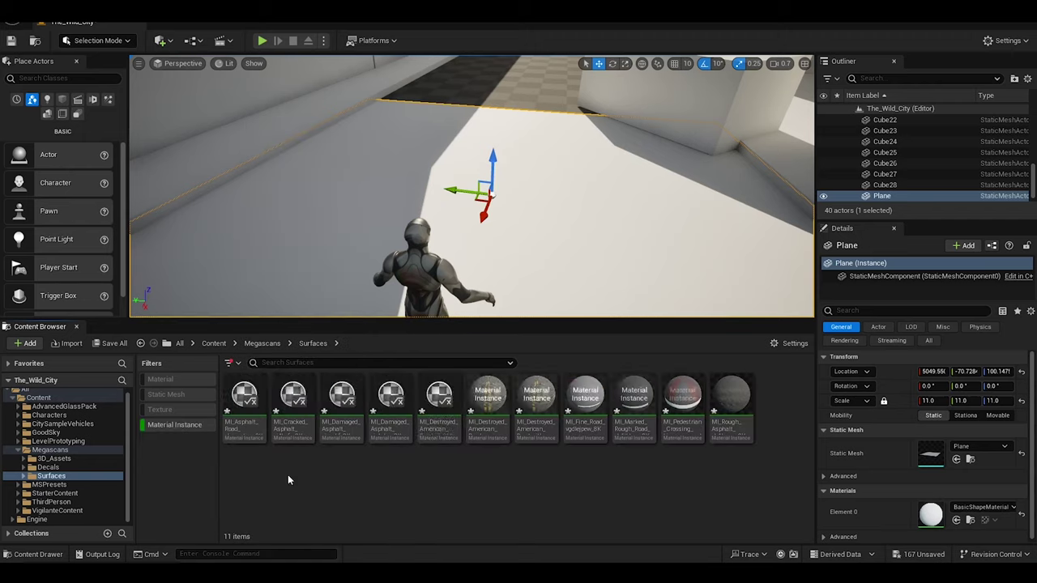
Apply MI_Destroyed_American to the road plane, then frame and select road plane Plane5.
left_click_drag(487, 397, 519, 235)
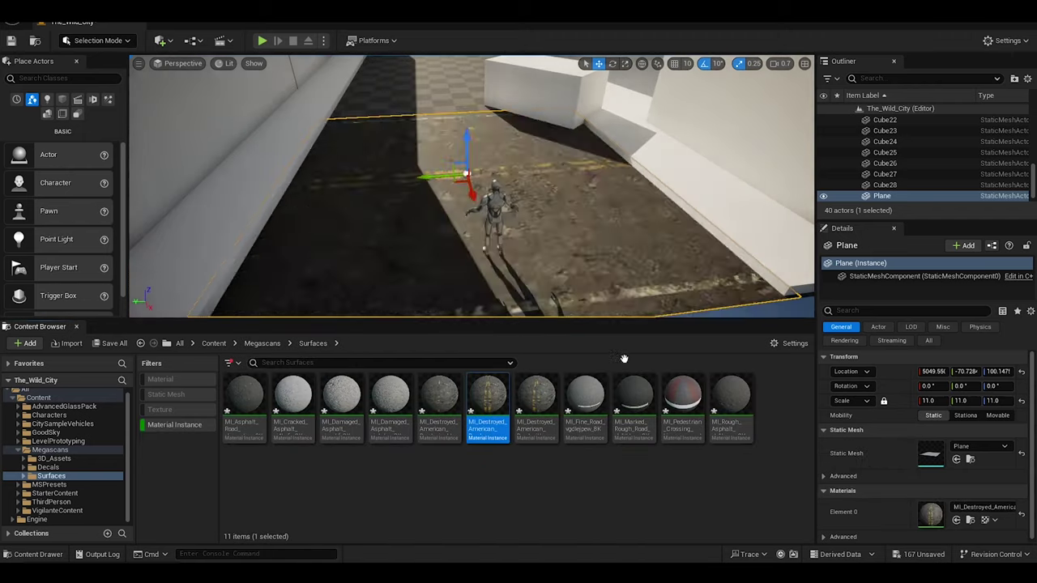
scroll(521, 238, "up", 2)
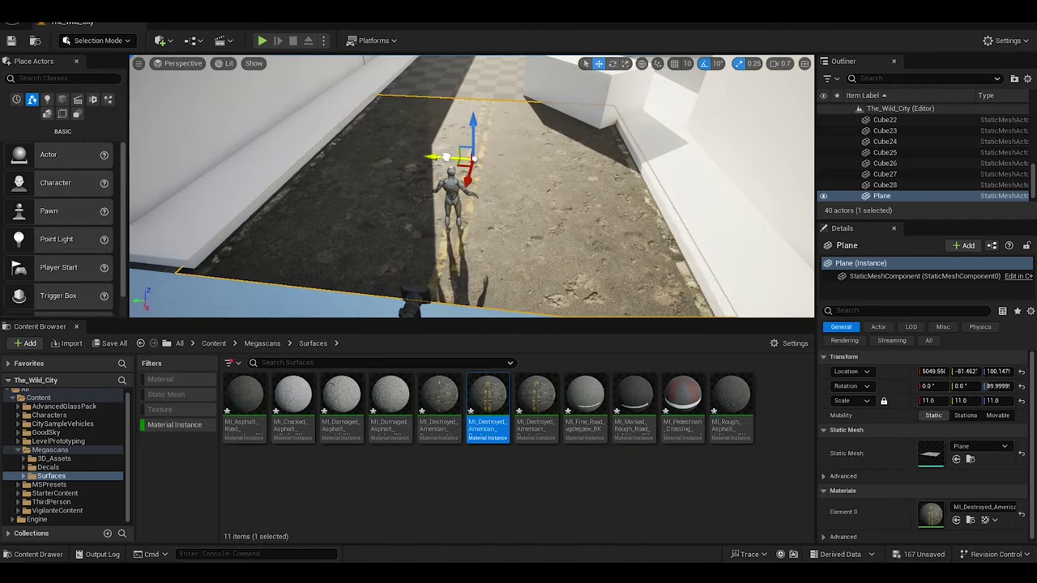
mouse_move(521, 238)
right_mouse_down()
mouse_move(486, 202)
mouse_move(701, 77)
right_mouse_up()
key("r")
key("ctrl+z")
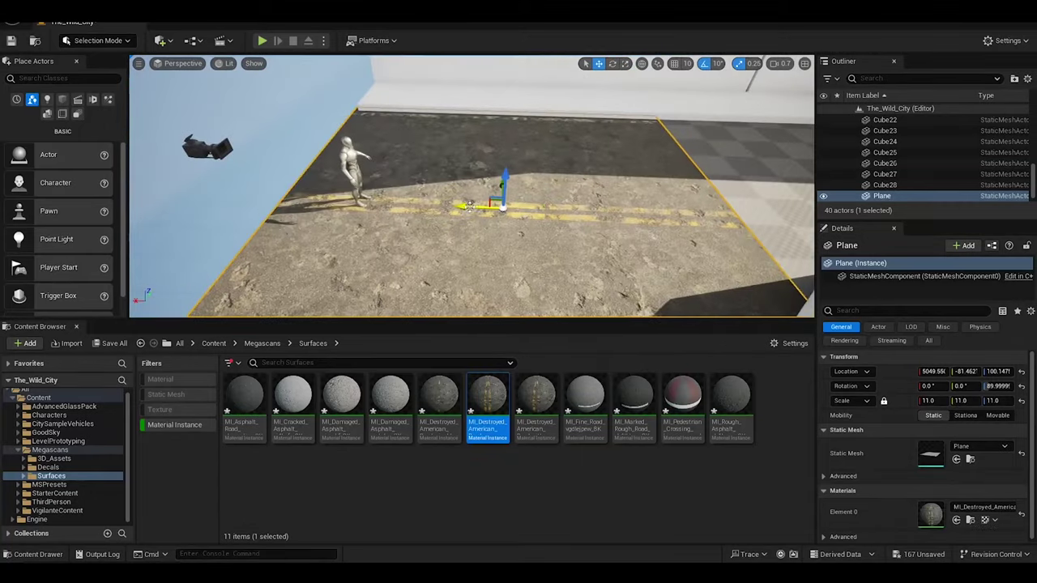
right_click_drag(470, 206, 435, 206)
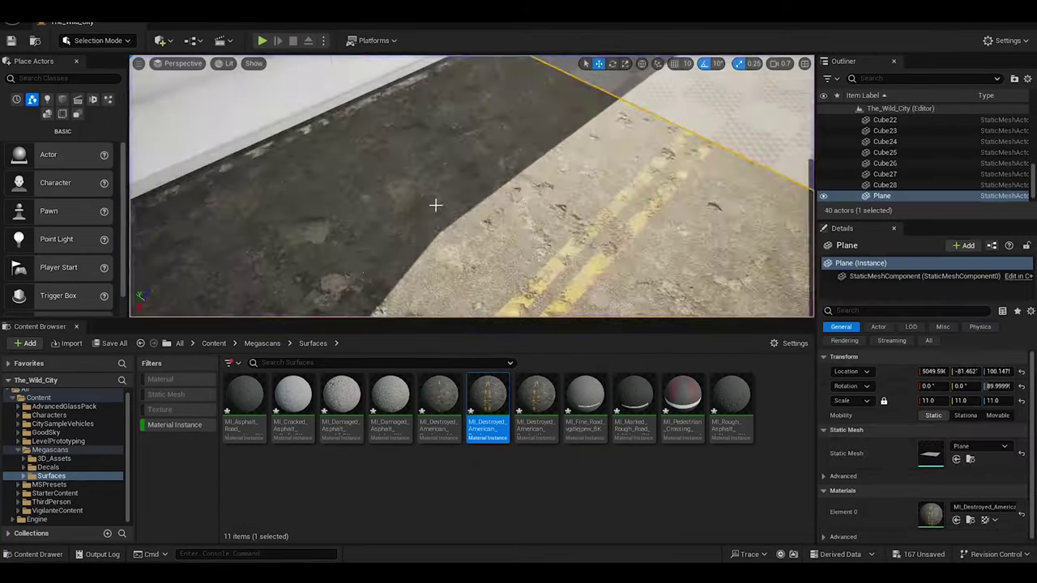
key("f")
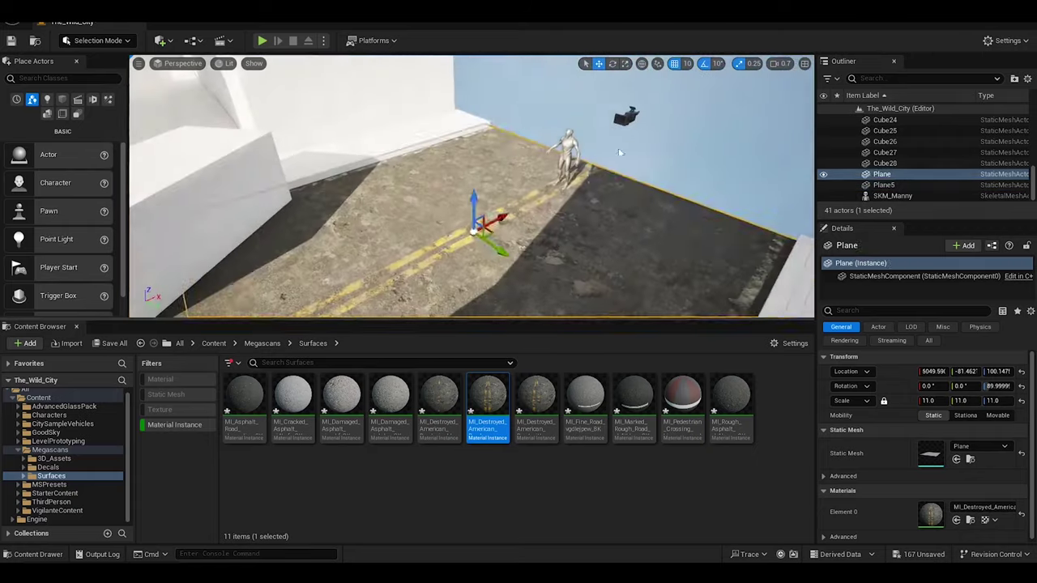
left_click_drag(620, 152, 584, 162)
left_click(531, 207)
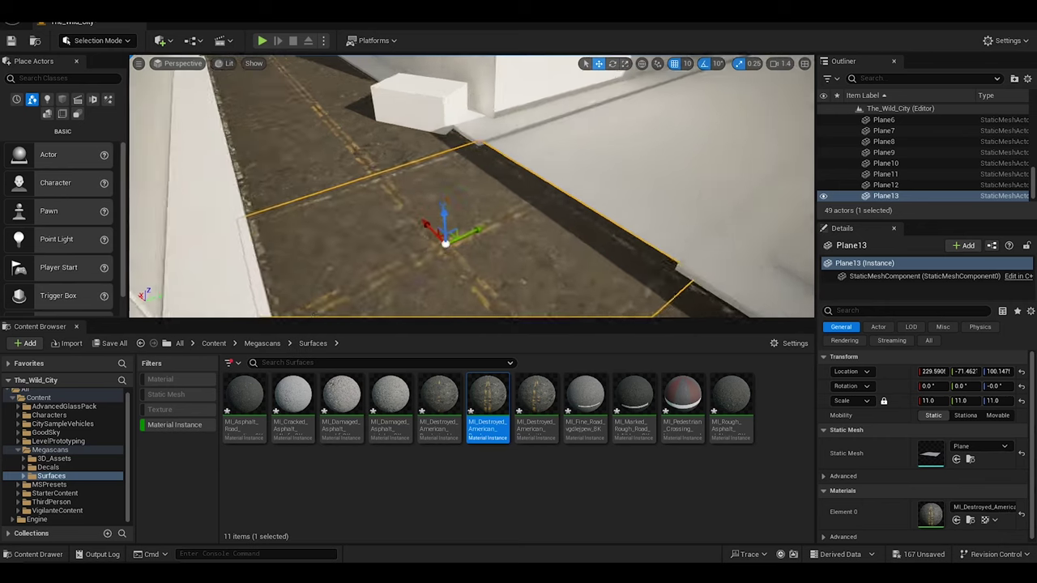
Move the copied road tiles from Plane13 onward further down the street, undoing misplaced copies.
left_click_drag(966, 371, 930, 400)
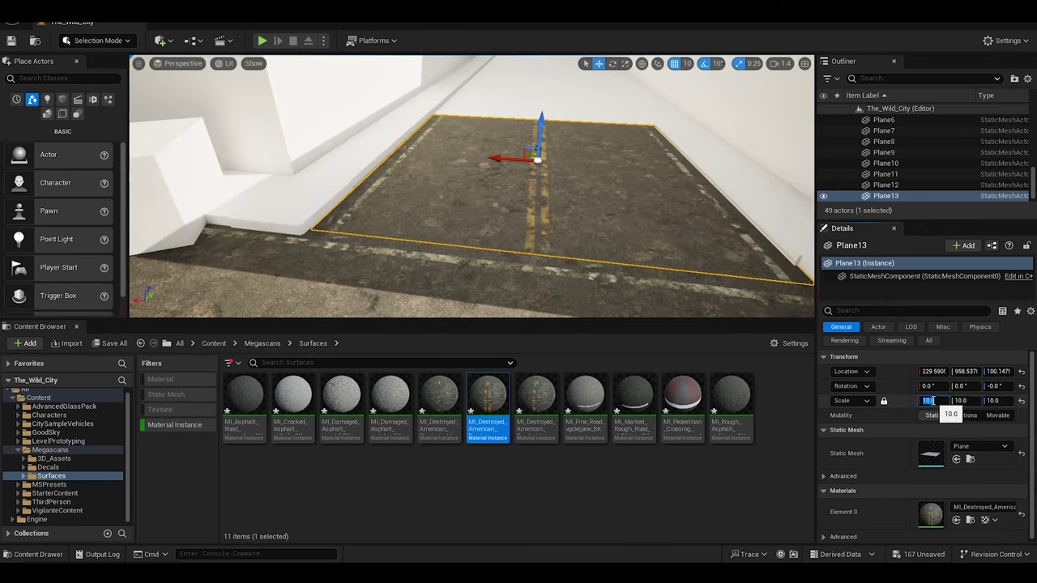
right_click_drag(470, 243, 453, 211)
left_click_drag(428, 251, 513, 111, "alt")
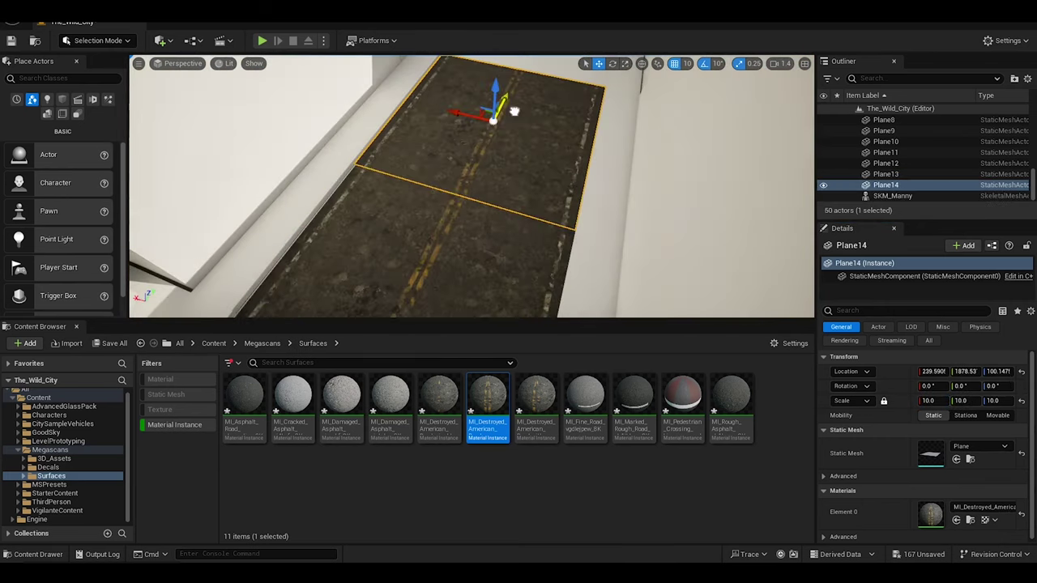
right_click_drag(513, 111, 457, 197)
left_click_drag(456, 197, 489, 162, "alt")
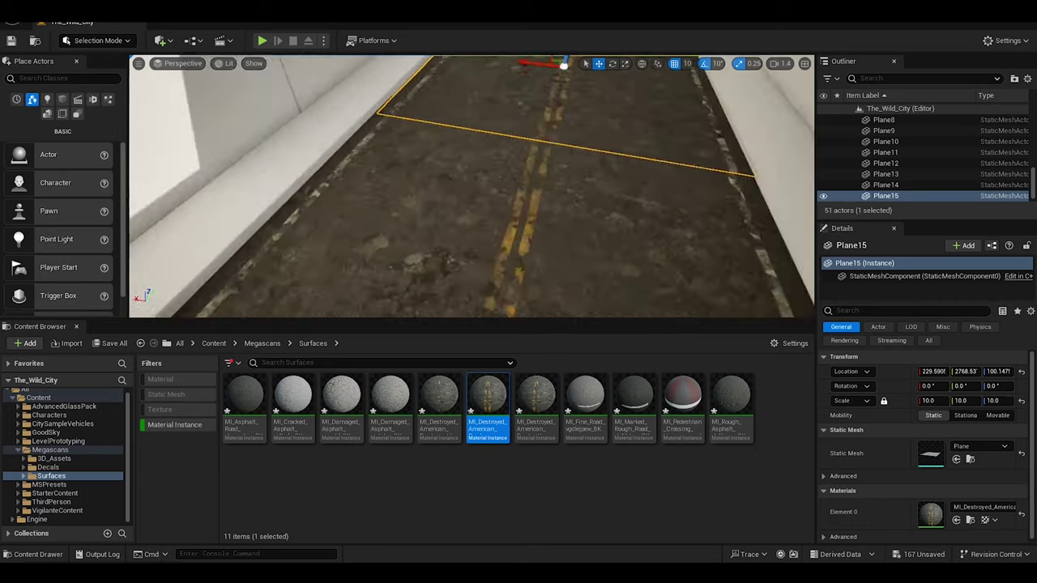
key("f")
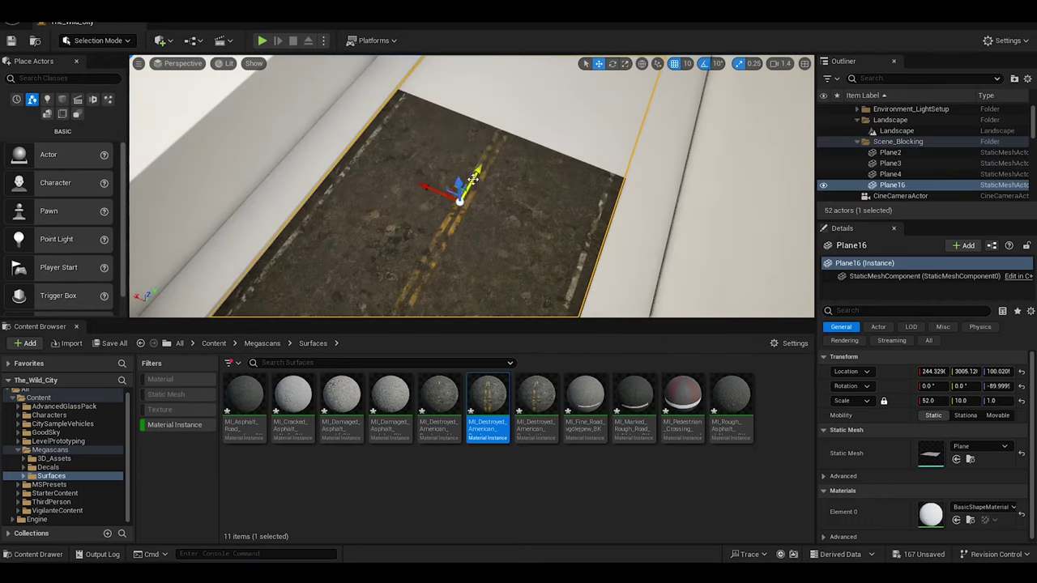
key("ctrl+z")
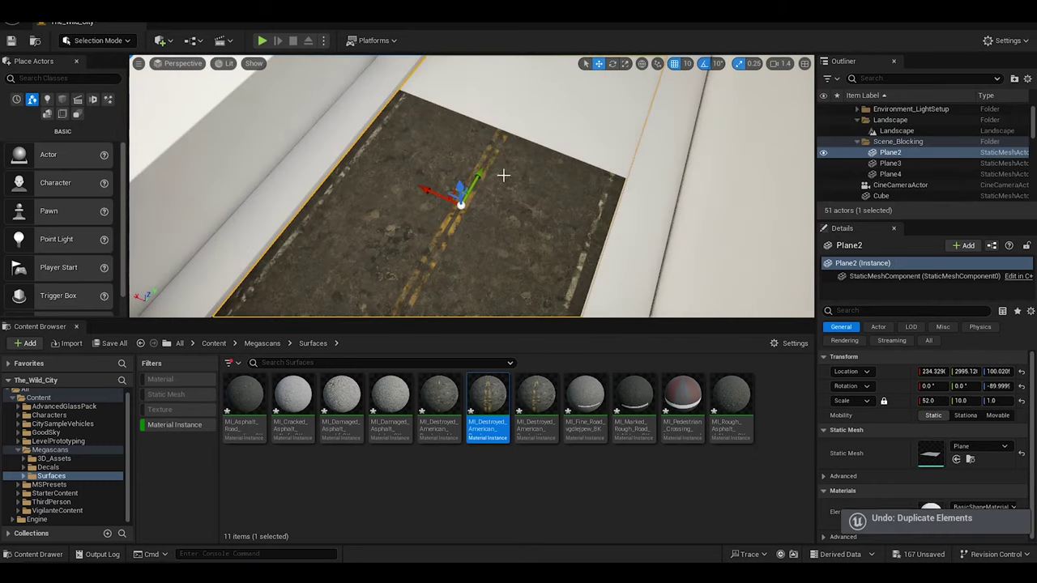
key("ctrl+z")
key("ctrl+z")
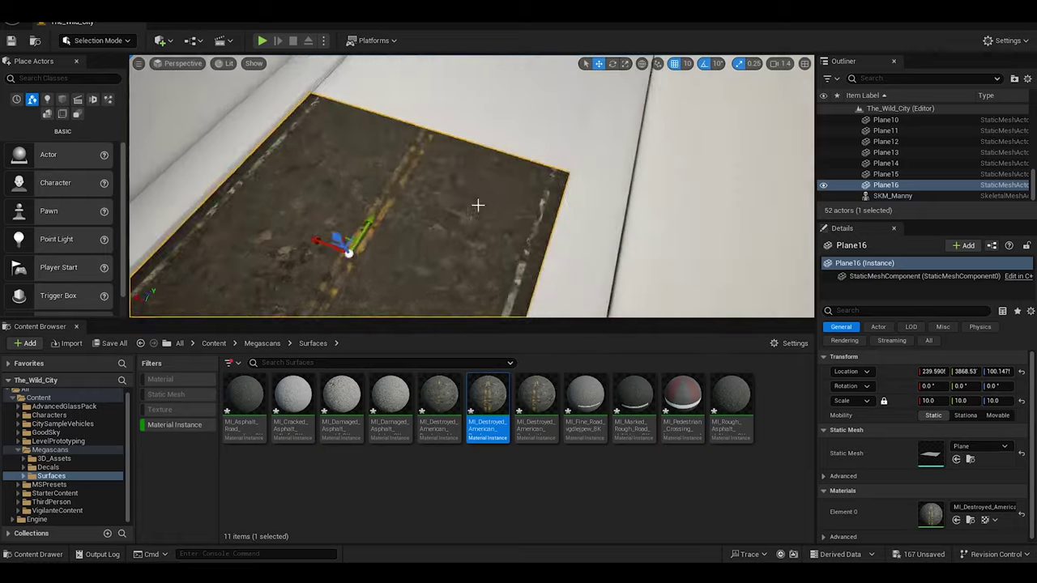
mouse_move(475, 203)
left_mouse_down("alt")
mouse_move(446, 127)
mouse_move(452, 95)
left_mouse_up("alt")
key("ctrl+z")
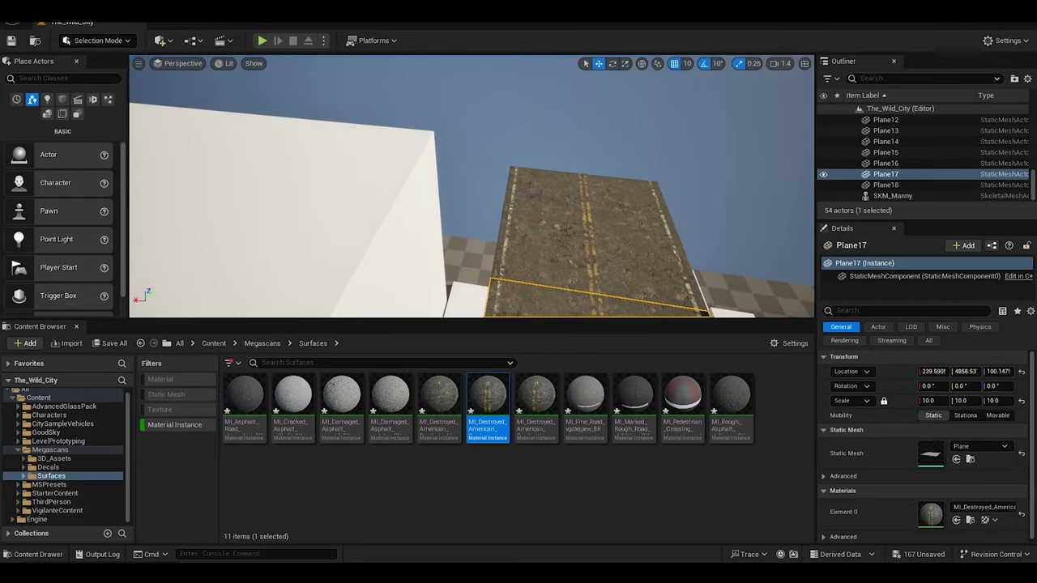
Make a rotated copy of Plane5, line it up along the road, and add two more Ctrl+D copies.
right_click_drag(470, 186, 486, 195)
left_click(551, 243)
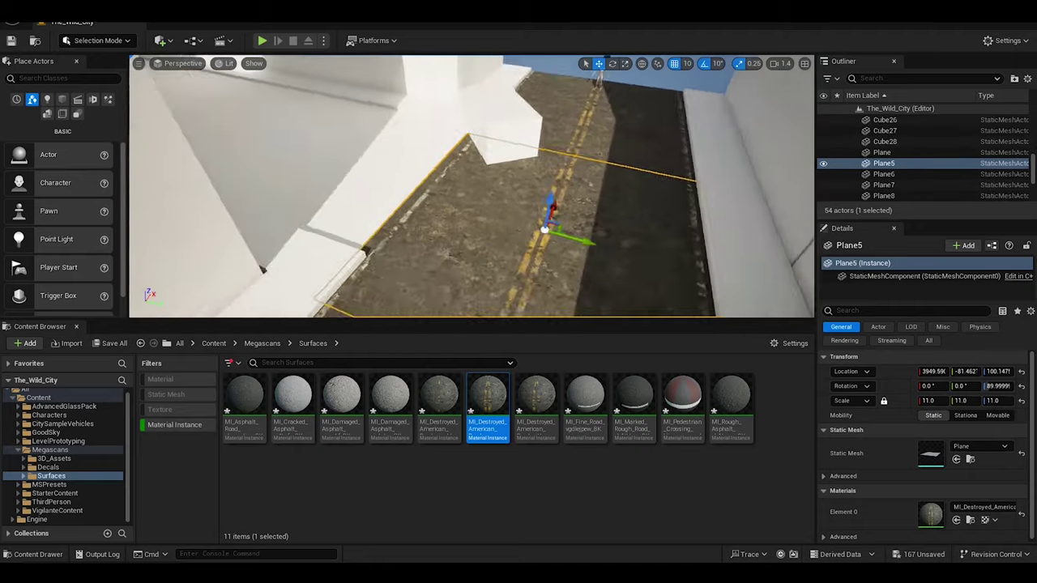
key("e")
left_click_drag(559, 272, 596, 275, "alt")
key("w")
left_click_drag(533, 243, 368, 212)
mouse_move(328, 169)
left_mouse_down("shift")
mouse_move(356, 158)
mouse_move(478, 276)
mouse_move(316, 222)
left_mouse_up("shift")
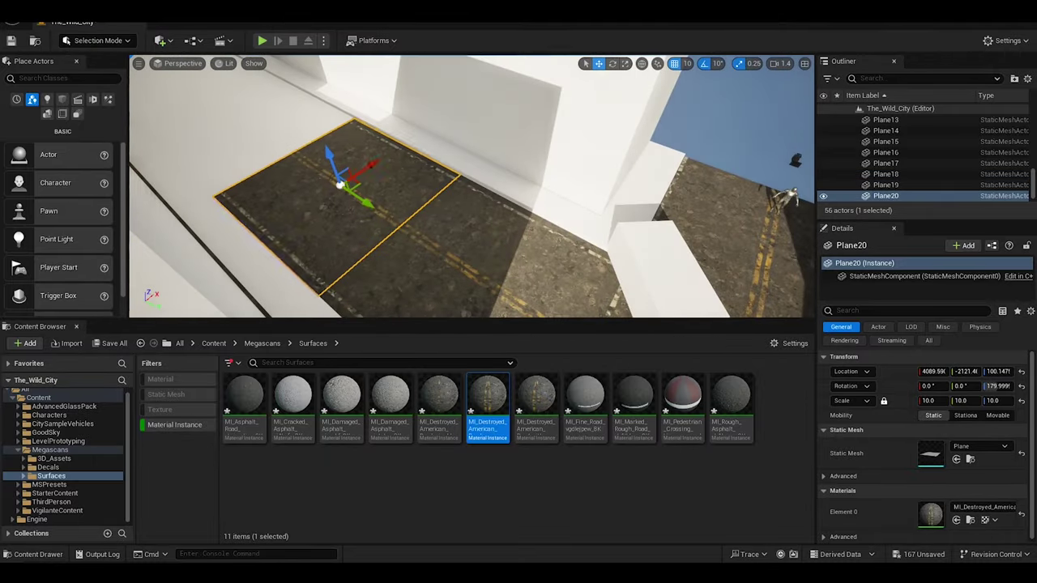
left_click_drag(339, 184, 356, 220, "alt")
left_click_drag(291, 150, 398, 182, "alt")
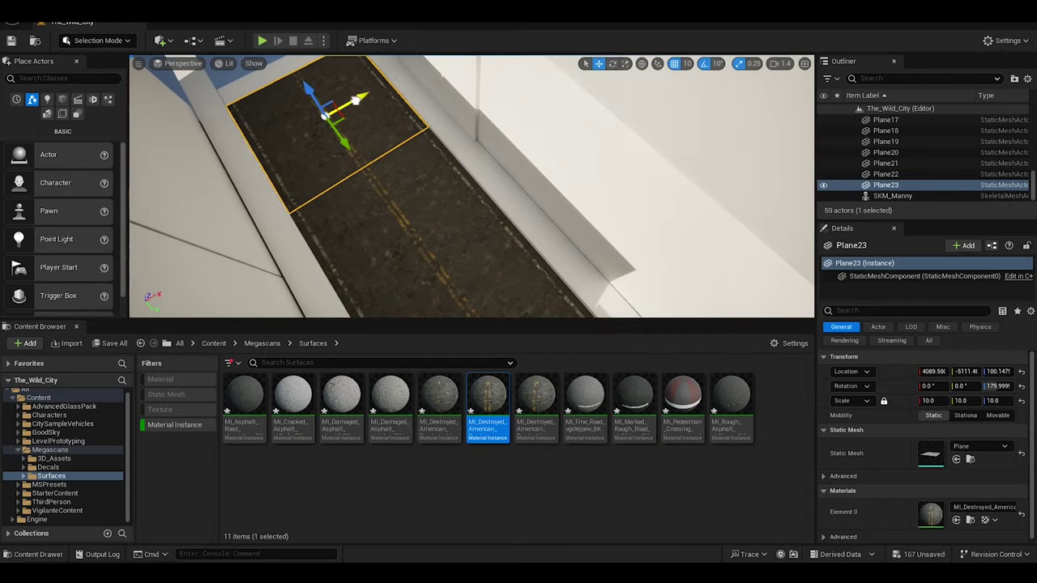
left_click_drag(356, 100, 441, 256, "alt")
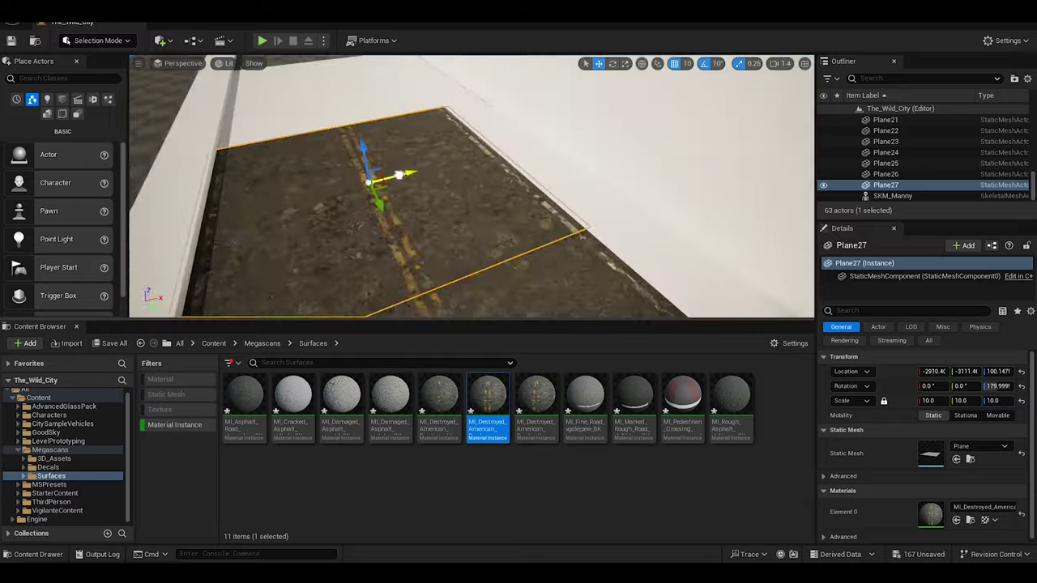
key("ctrl+d")
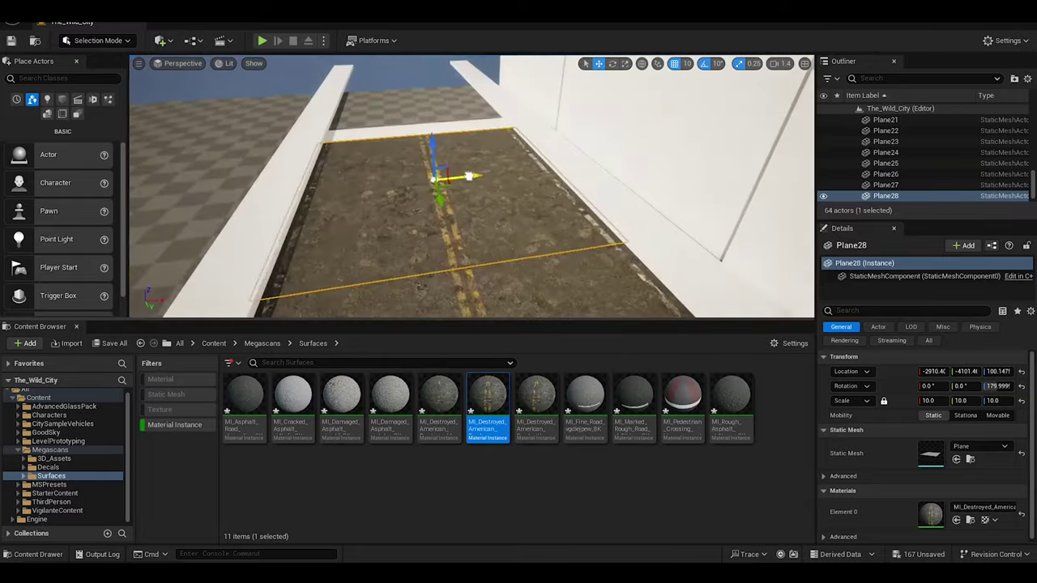
key("ctrl+d")
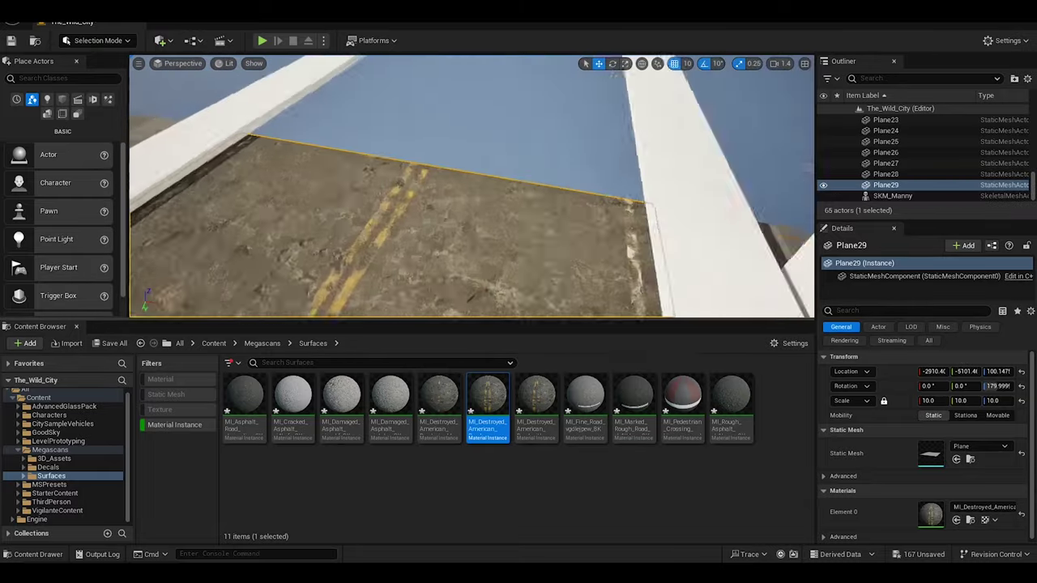
Delete the surplus last road plane and two stray planes, then leave the Surfaces folder.
key("Delete")
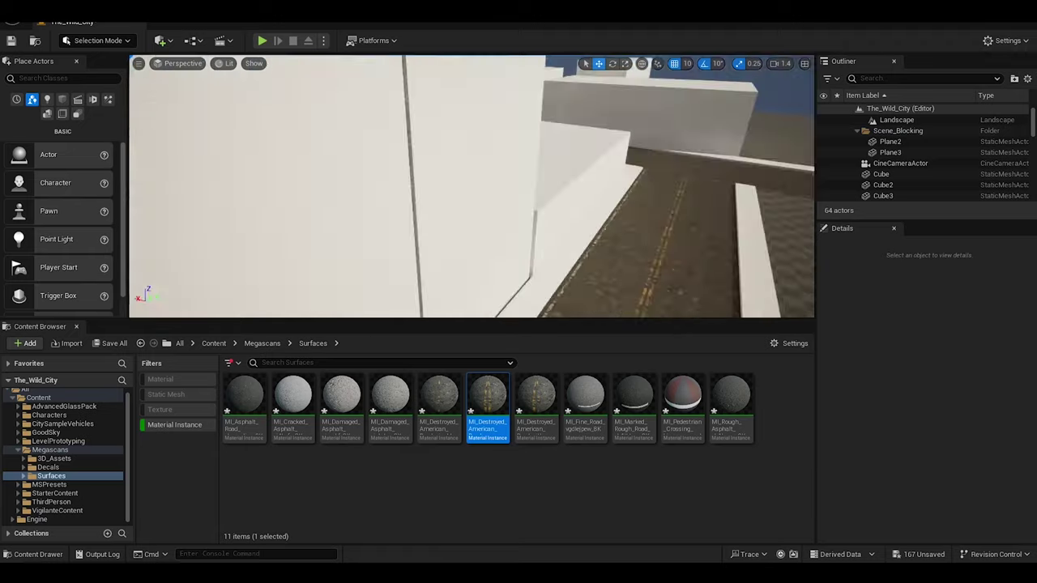
left_click(502, 155)
key("Delete")
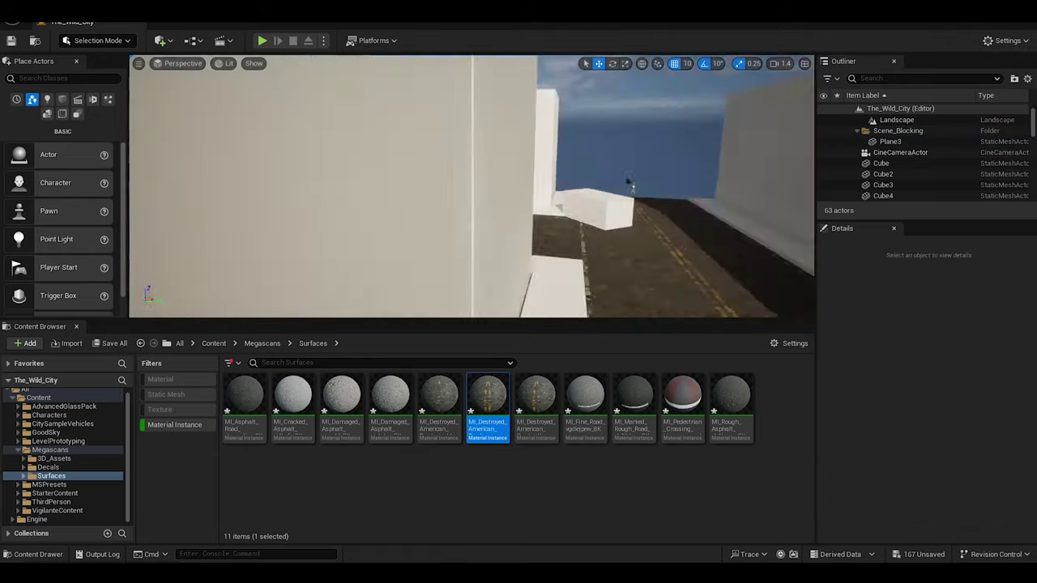
left_click(502, 155)
key("Delete")
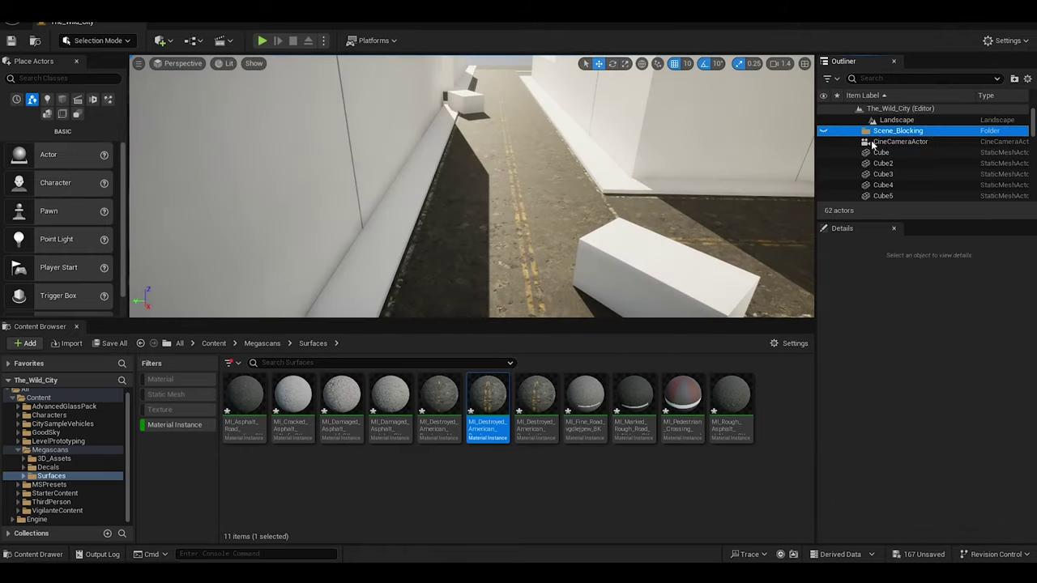
scroll(929, 172, "up", 10)
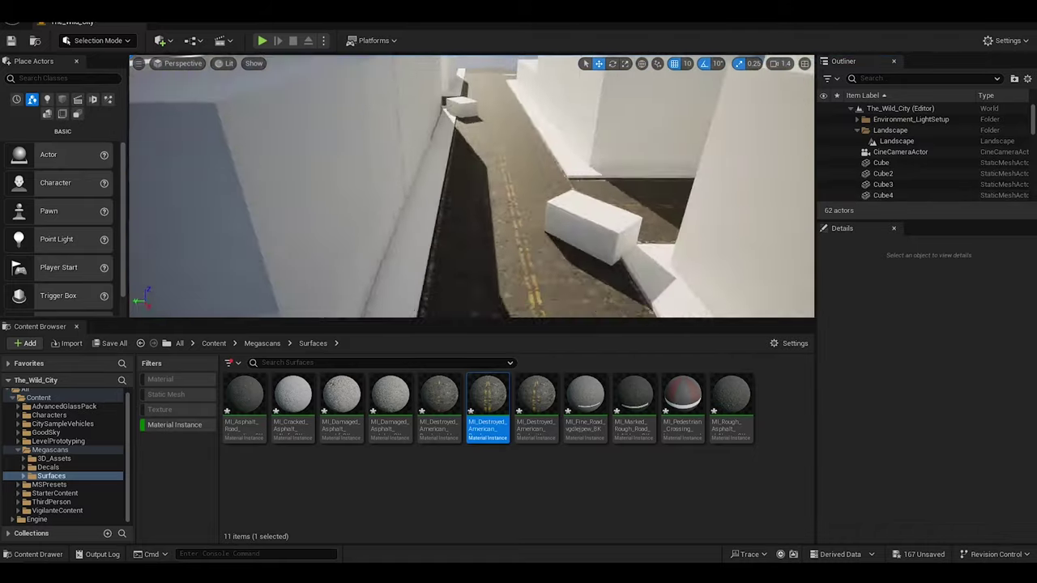
left_click(49, 420)
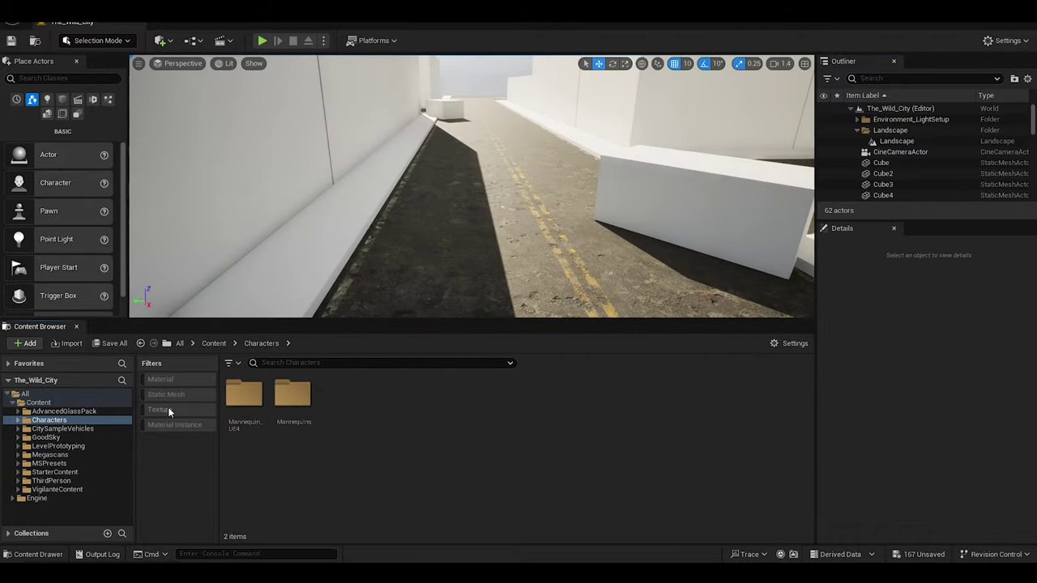
Place SM_vehCar_vehicle03_LOD from CitySampleVehicles on the street against the white block.
left_click(64, 428)
left_click_drag(772, 465, 567, 239)
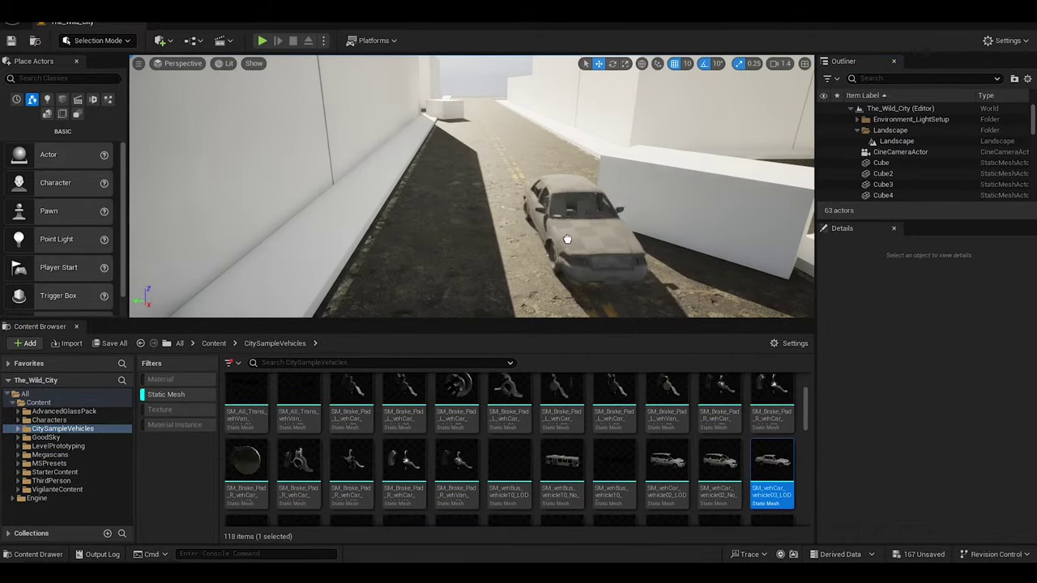
right_click_drag(568, 239, 502, 202)
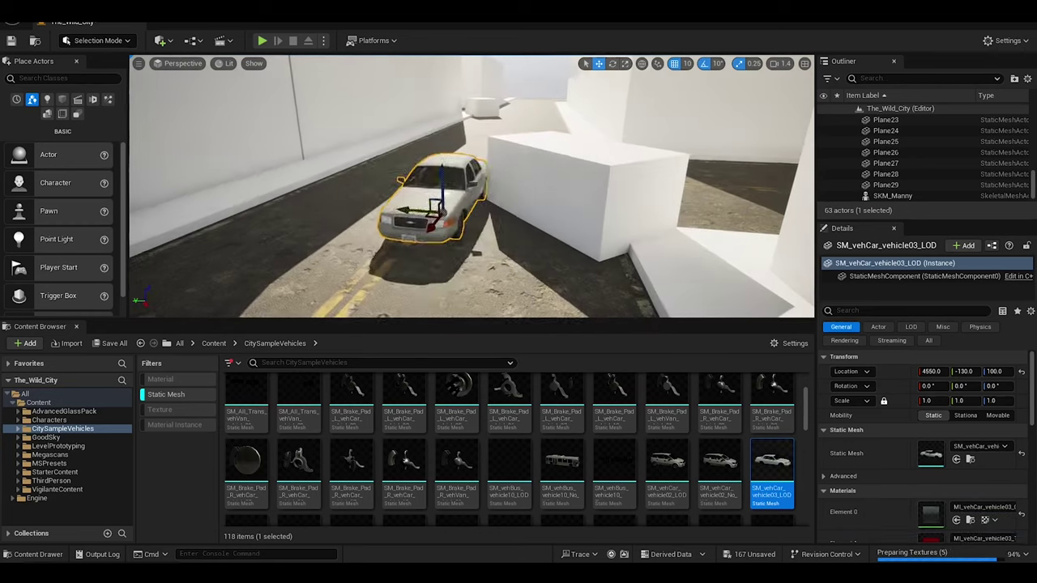
key("w")
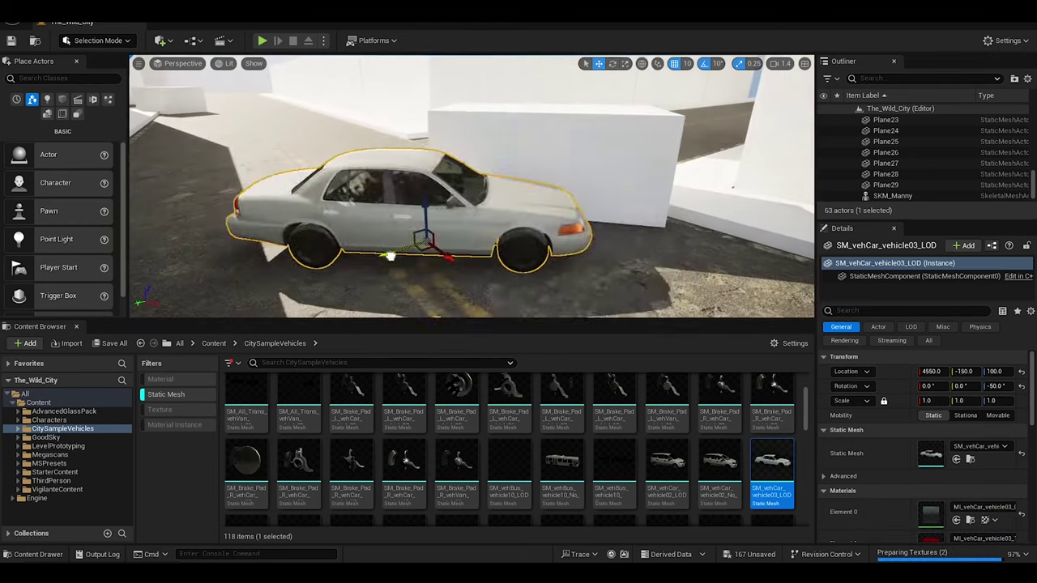
left_click_drag(428, 243, 317, 190)
scroll(655, 182, "down", 3)
Angle the sedan against the block and refocus the view on it.
key("e")
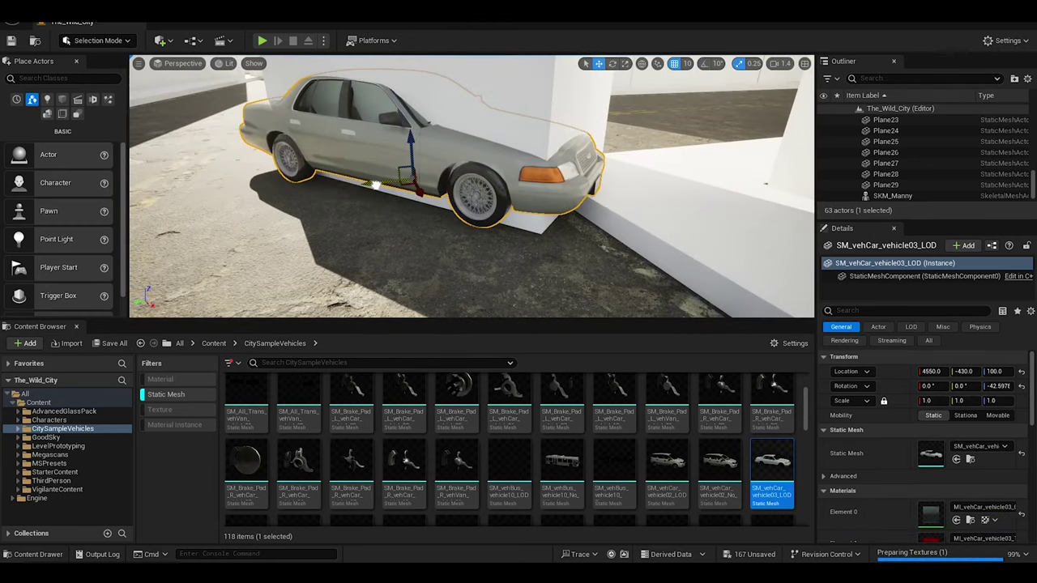
right_click_drag(413, 202, 486, 187)
key("w")
left_click(399, 161)
key("ctrl+z")
key("f")
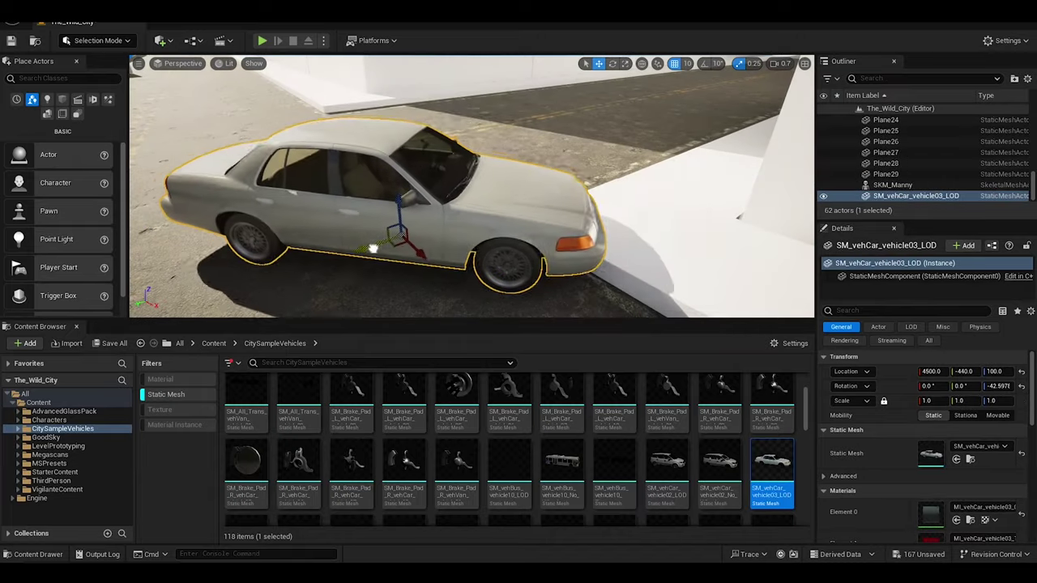
mouse_move(400, 161)
right_mouse_down()
mouse_move(588, 270)
mouse_move(616, 267)
mouse_move(584, 421)
right_mouse_up()
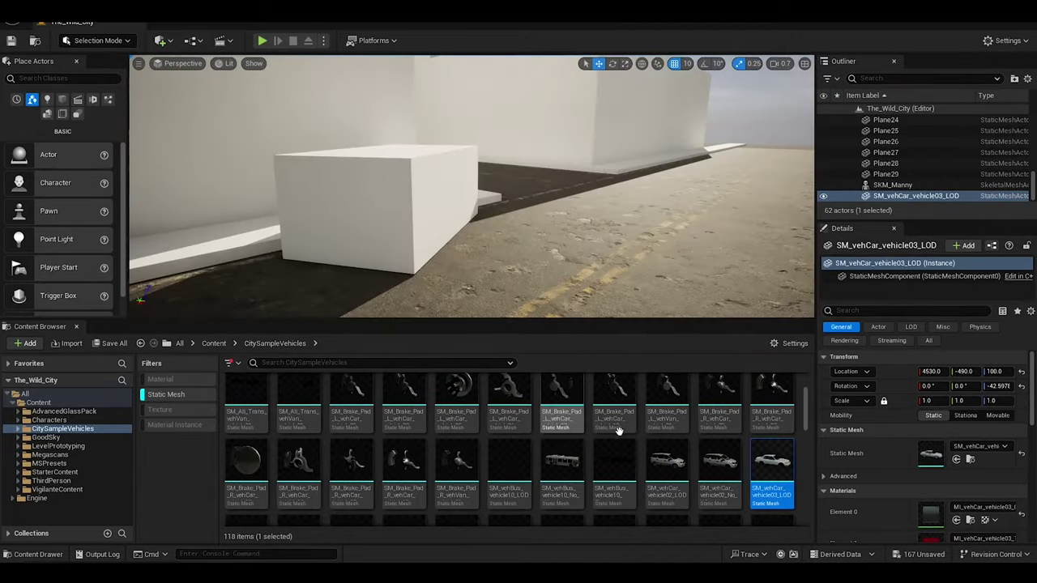
scroll(583, 454, "down", 1)
Place SM_vehCar_vehicle12_No_Wheel beside the white block and rotate it at an angle toward the road.
mouse_move(614, 486)
left_mouse_down()
mouse_move(514, 264)
mouse_move(601, 315)
left_mouse_up()
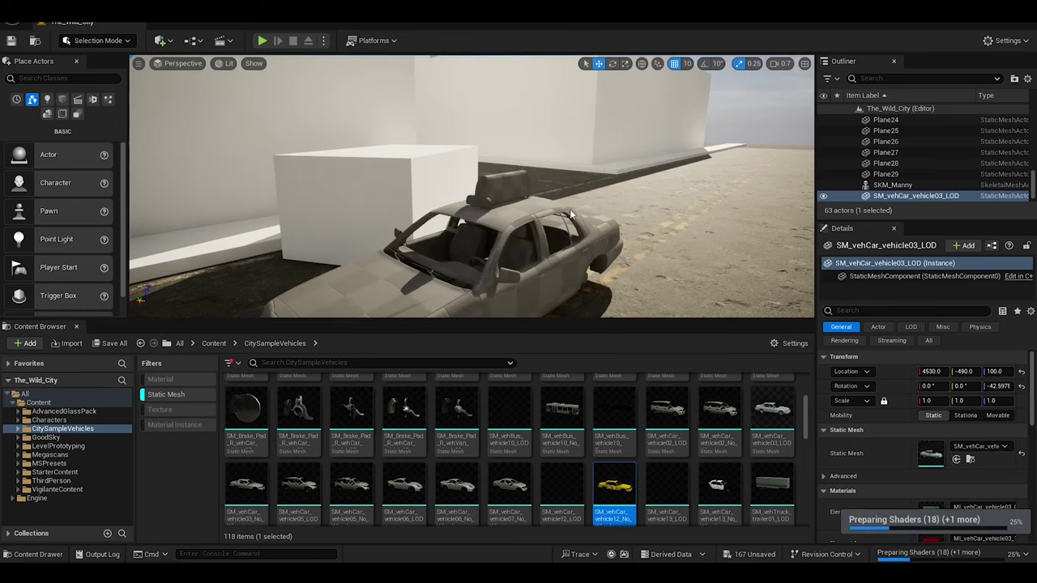
right_click_drag(567, 231, 567, 231)
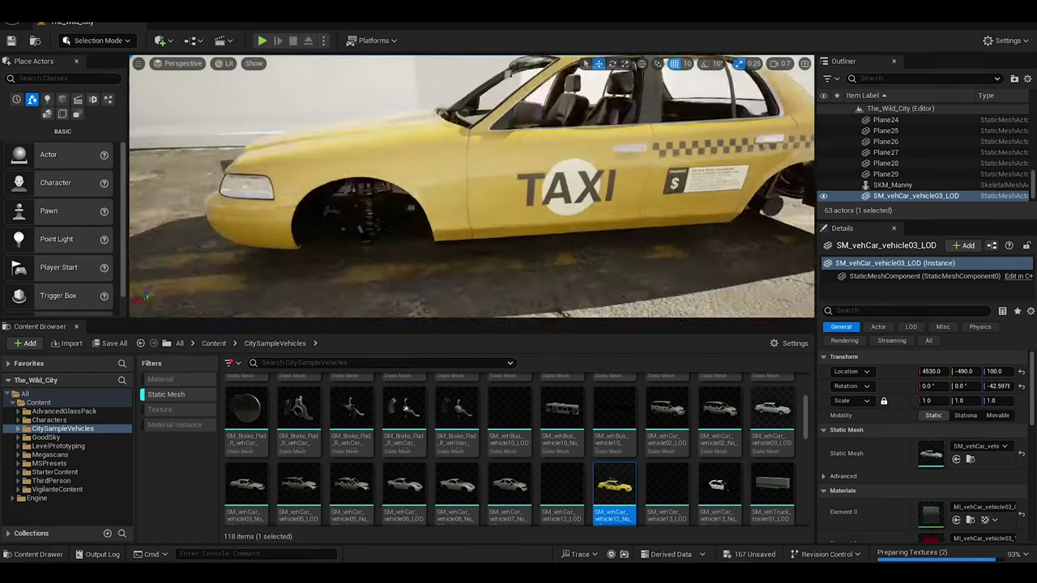
scroll(812, 477, "down", 1)
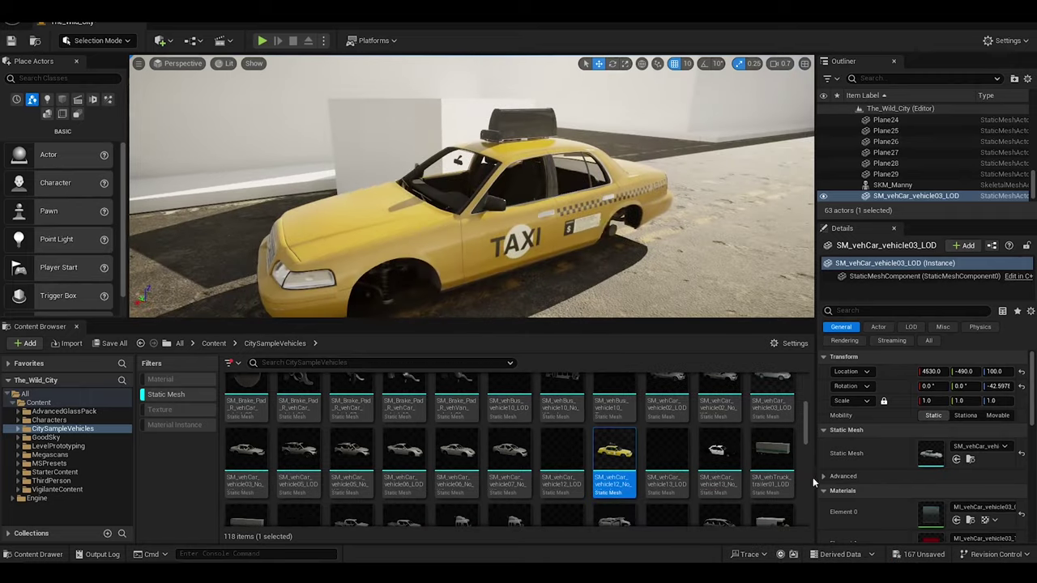
double_click(903, 201)
key("ctrl+z")
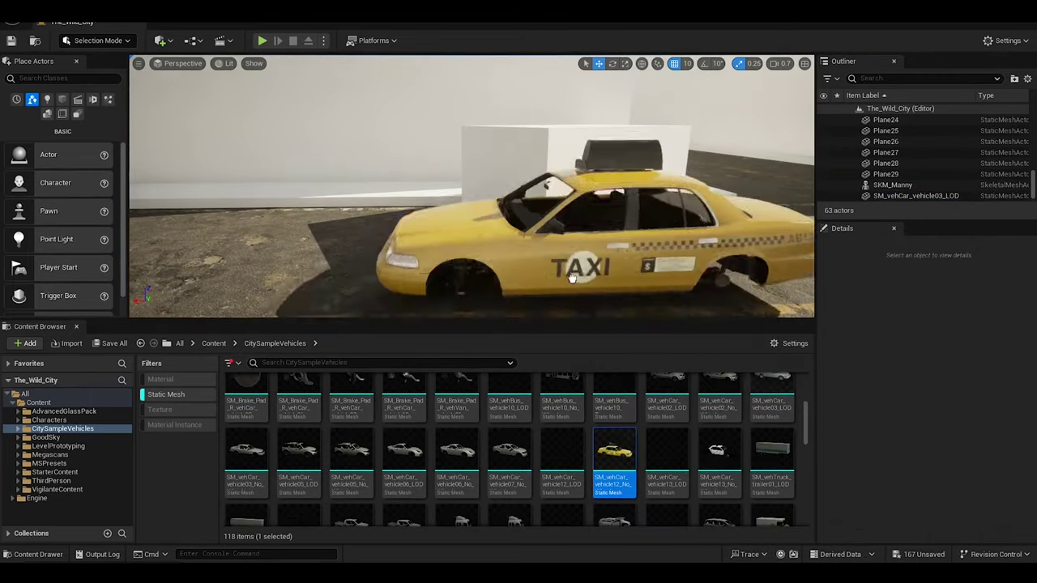
left_click_drag(615, 448, 377, 233)
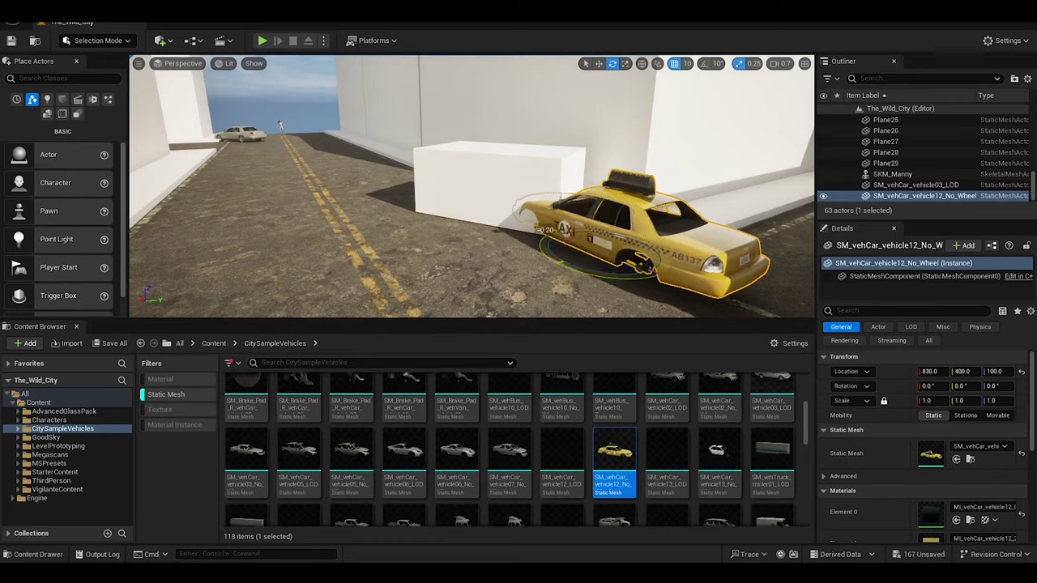
left_click_drag(539, 231, 518, 174)
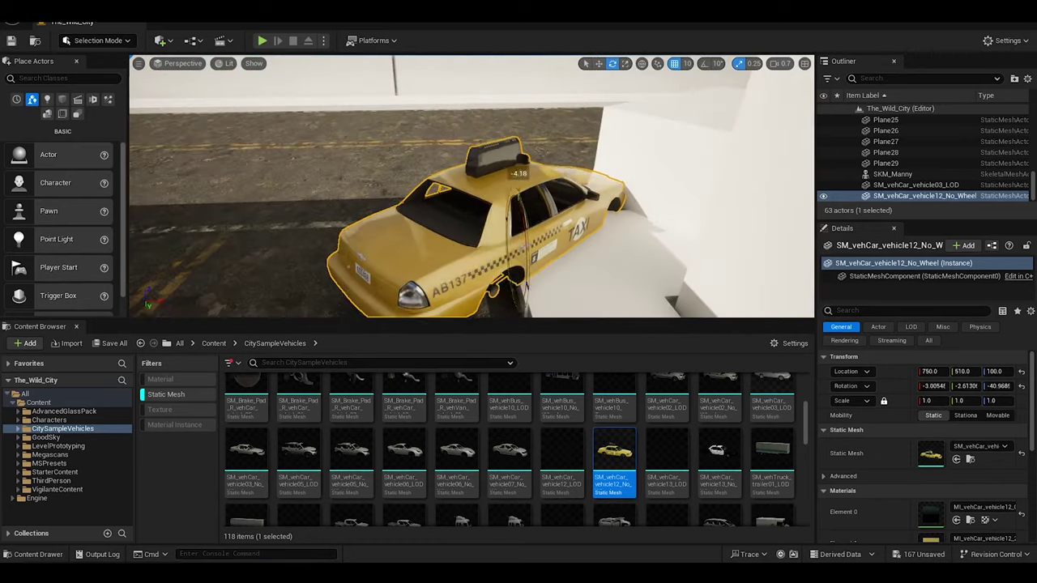
left_click_drag(491, 280, 526, 166)
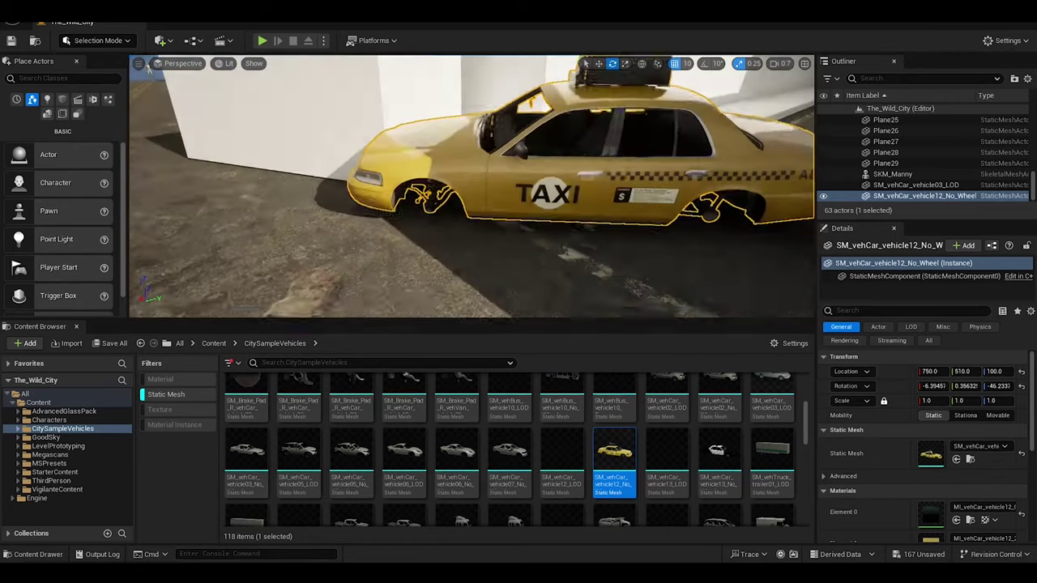
left_click_drag(527, 166, 621, 476)
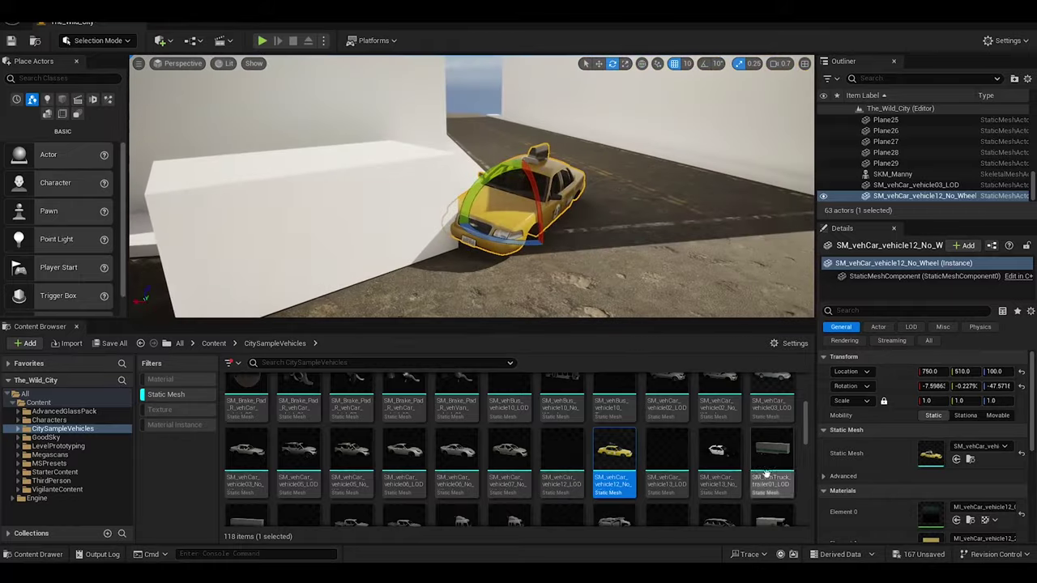
scroll(620, 475, "down", 1)
Place SM_vehCar_vehicle05 near the taxi, undo stray edits, and move and rotate it into place.
scroll(502, 444, "up", 1)
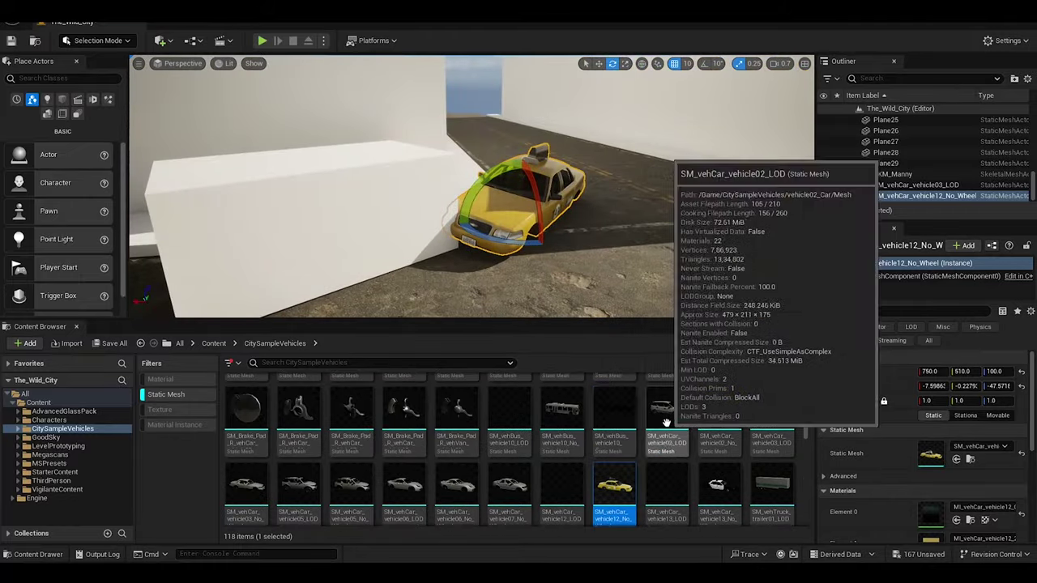
mouse_move(350, 486)
left_mouse_down()
mouse_move(443, 291)
mouse_move(492, 296)
left_mouse_up()
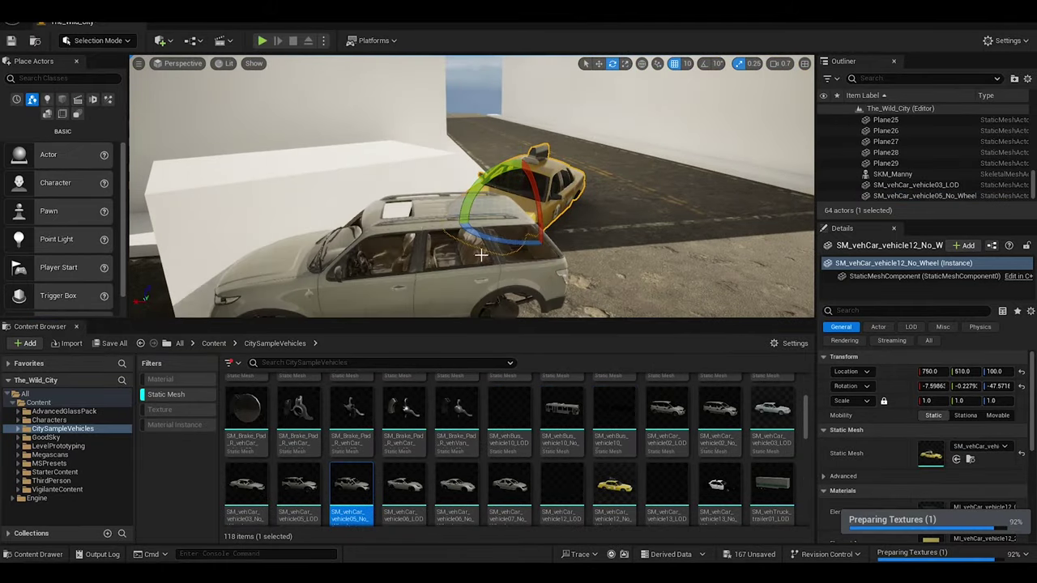
key("ctrl+z")
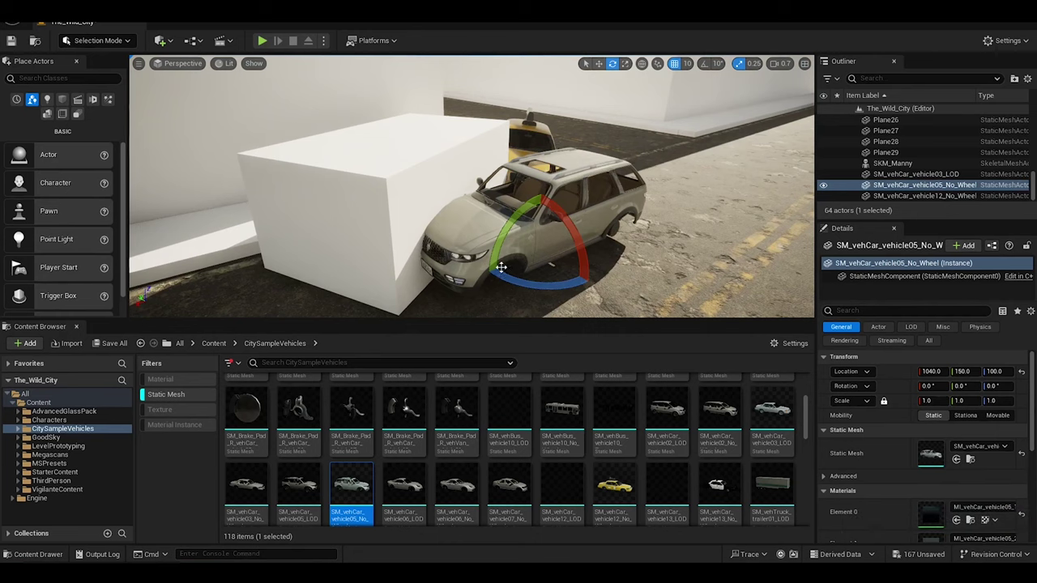
key("ctrl+z")
key("ctrl+z")
key("ctrl+z")
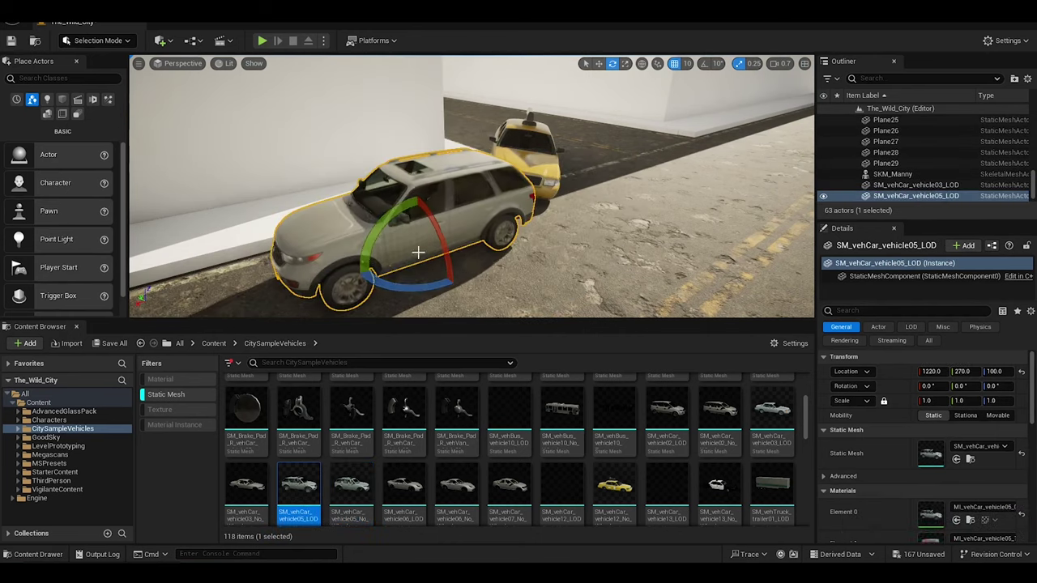
key("ctrl+z")
right_click_drag(496, 305, 426, 192)
key("w")
key("e")
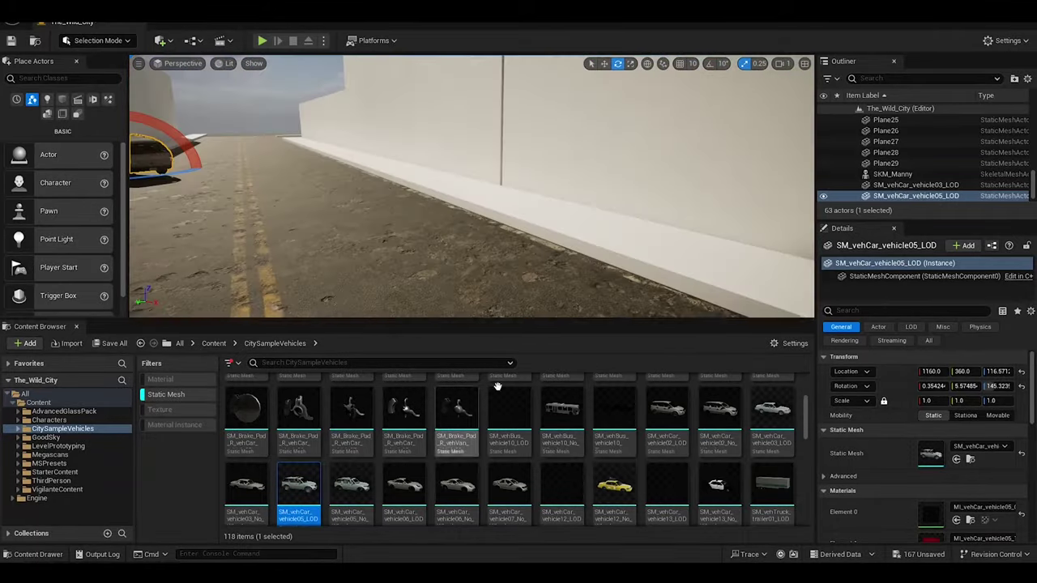
right_click_drag(426, 193, 425, 193)
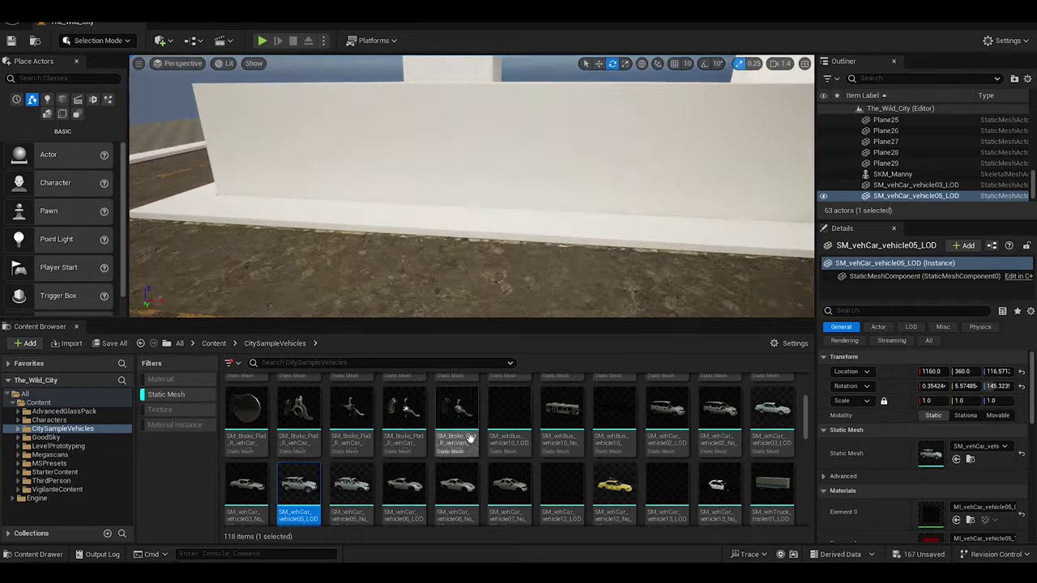
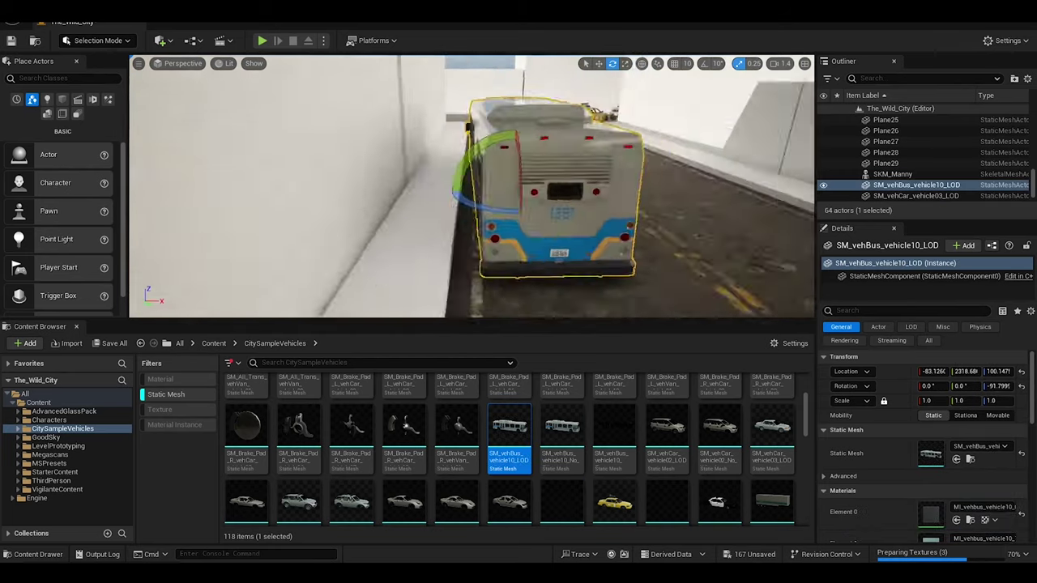
Rotate and slide the bus so it lies along its lane on the road.
key("w")
right_click_drag(413, 248, 421, 219)
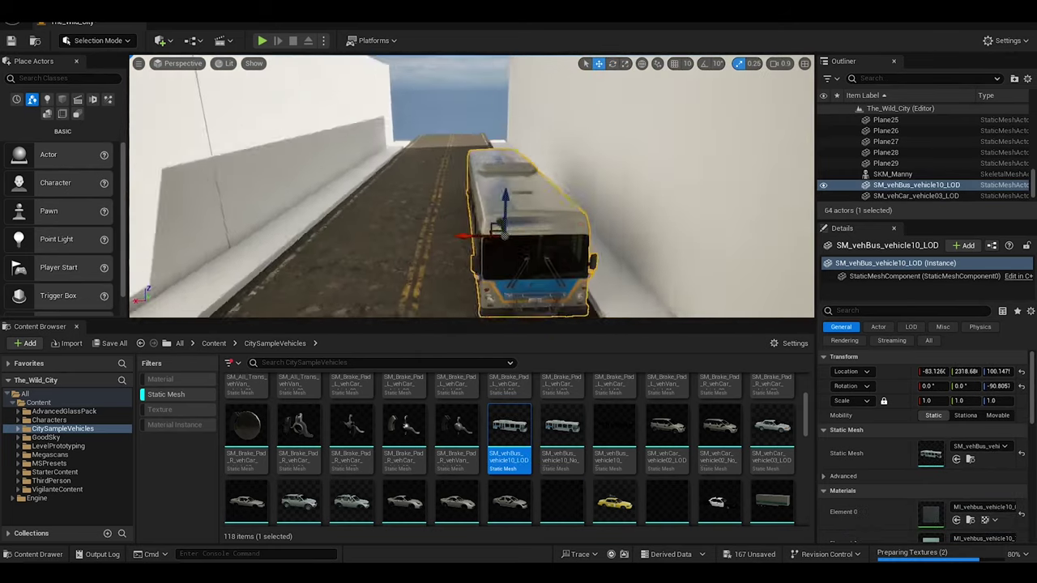
key("e")
key("w")
left_click_drag(422, 194, 429, 191)
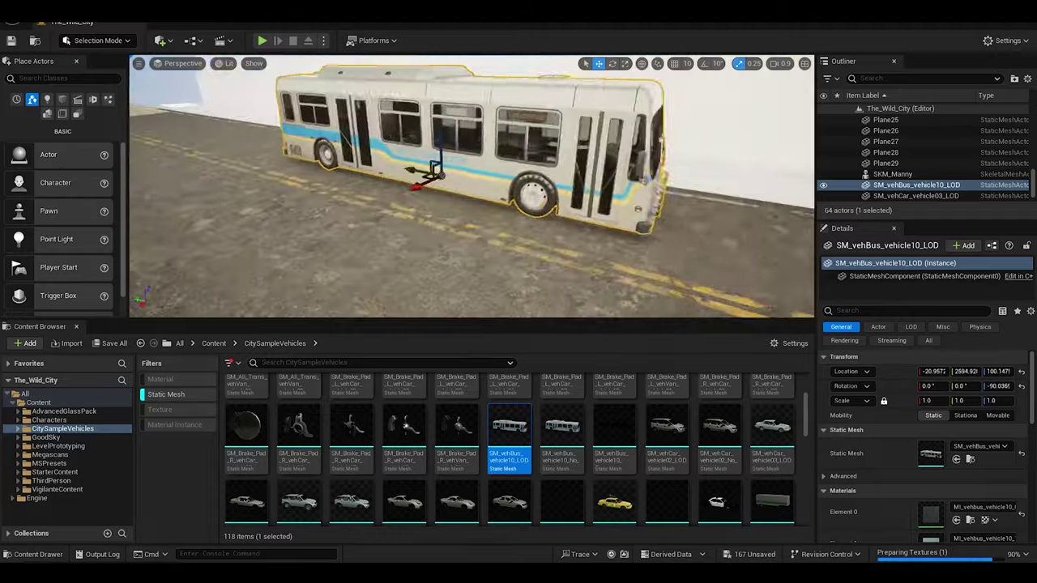
right_click_drag(430, 191, 389, 194)
key("e")
left_click_drag(453, 121, 478, 162)
Place a rear wheel beside the taxi, tilt it about 34 degrees, and duplicate it onto the road.
scroll(616, 468, "down", 5)
scroll(616, 468, "down", 1)
right_click_drag(470, 203, 438, 210)
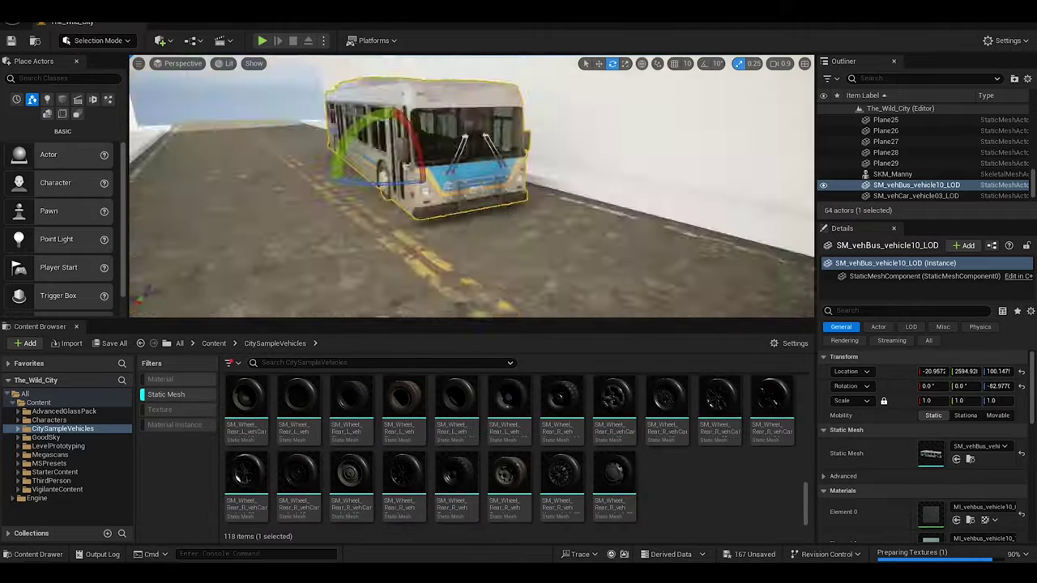
left_click_drag(615, 397, 435, 227)
right_click_drag(434, 227, 340, 195)
left_click_drag(308, 162, 267, 158)
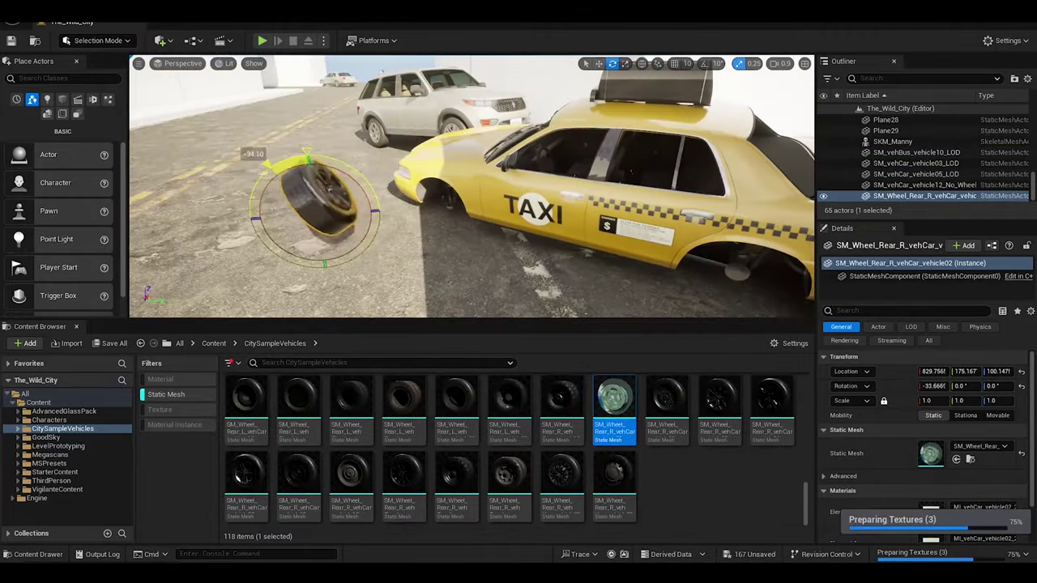
right_click_drag(302, 158, 388, 194)
key("w")
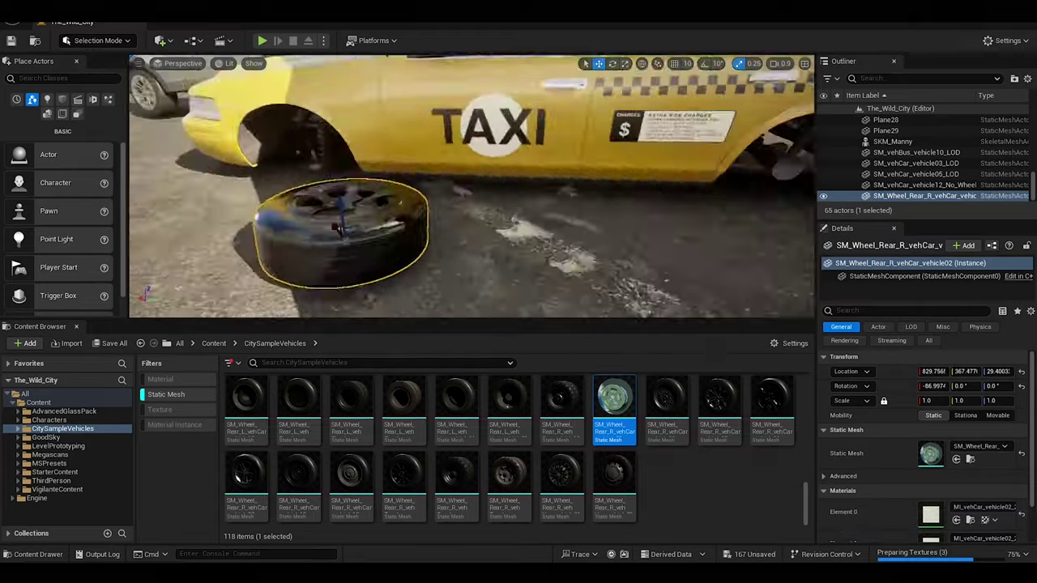
left_click_drag(324, 243, 417, 190)
right_click_drag(417, 191, 349, 195)
left_click_drag(336, 181, 388, 211, "alt")
right_click_drag(388, 211, 672, 262)
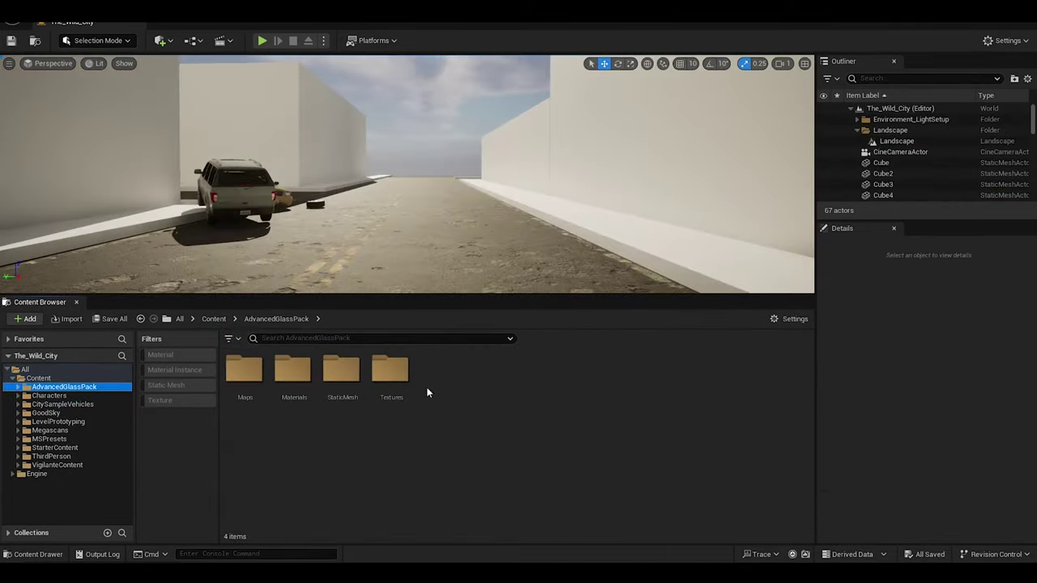
Filter the Content Browser to show only static meshes.
left_click(174, 370)
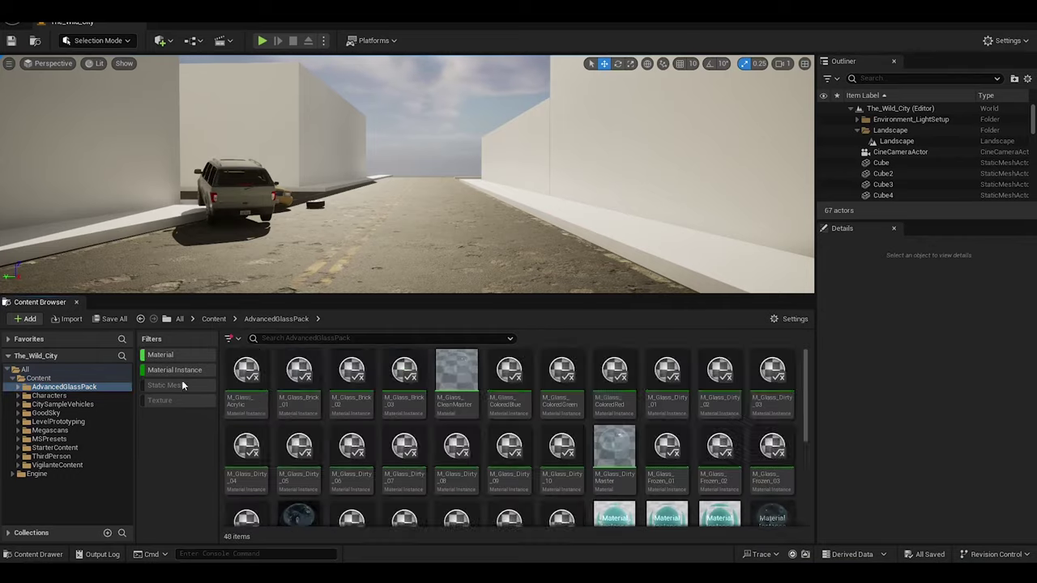
left_click(176, 386)
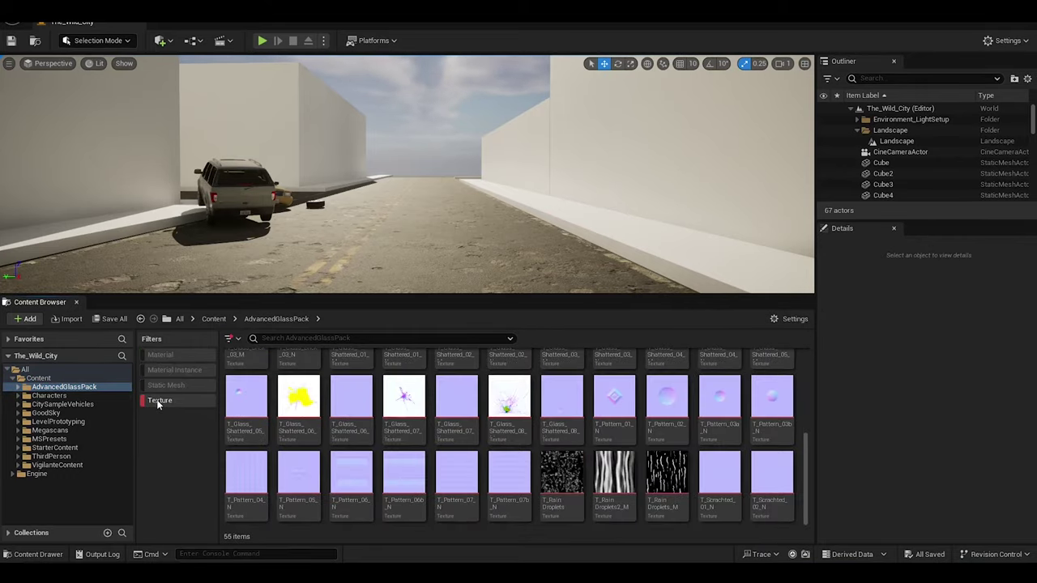
left_click(166, 386)
left_click(62, 405)
scroll(444, 470, "down", 5)
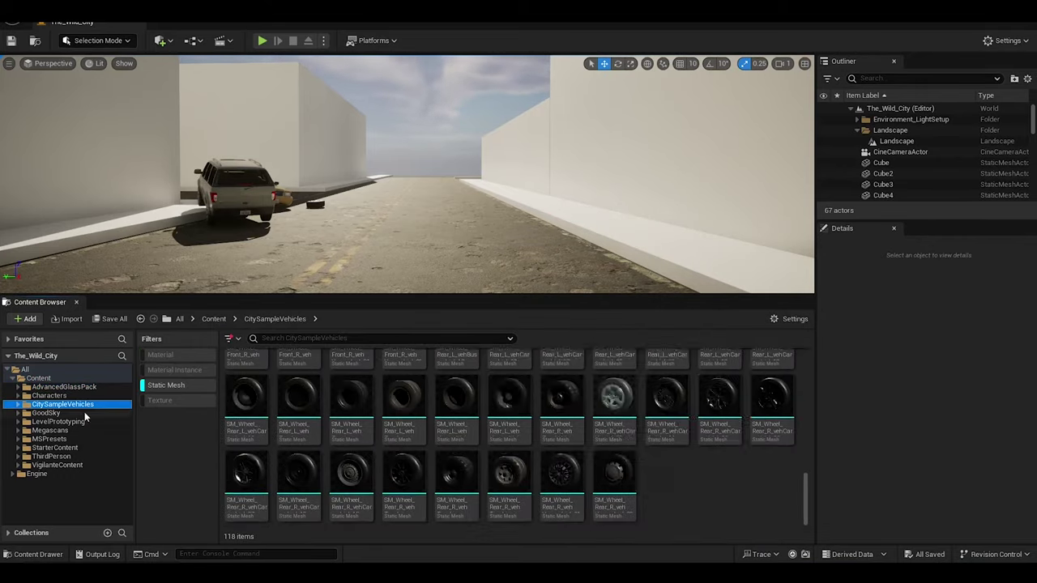
Browse to VigilanteContent and place the damaged SM_East_LUV_3151 jeep on the road.
left_click(84, 412)
left_click(85, 430)
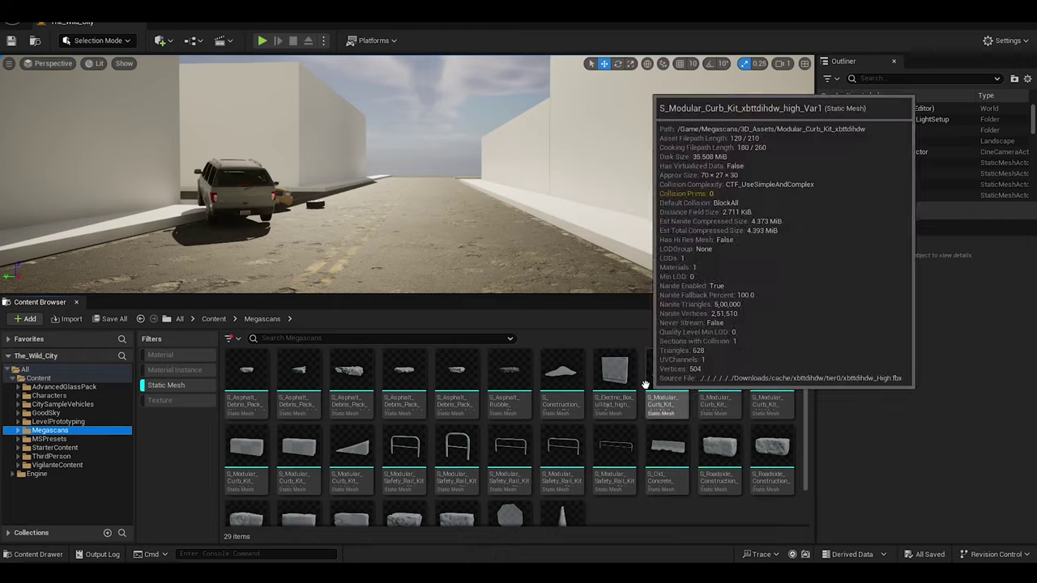
left_click(50, 439)
left_click(54, 448)
left_click(57, 456)
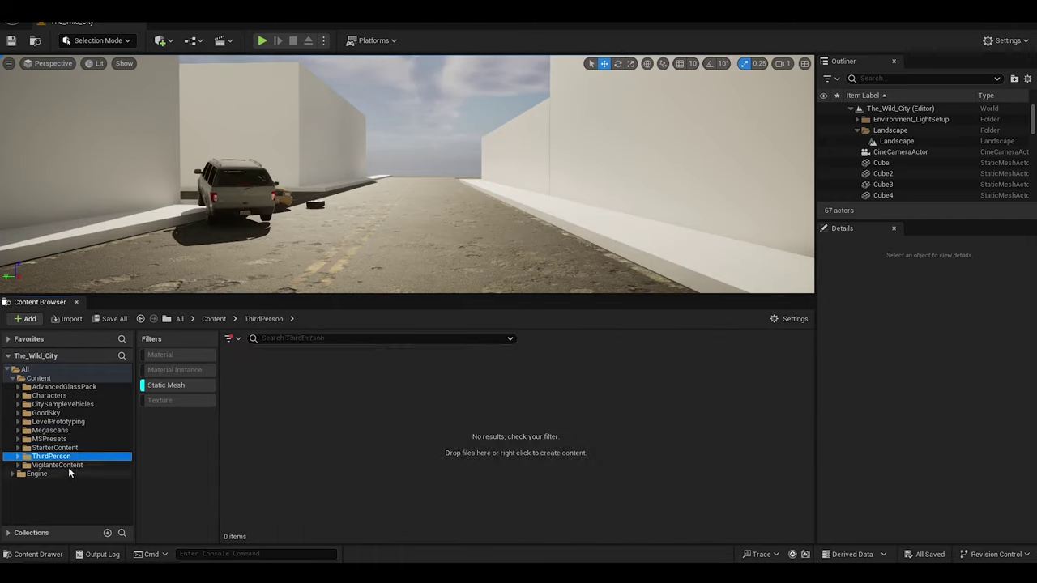
left_click(68, 465)
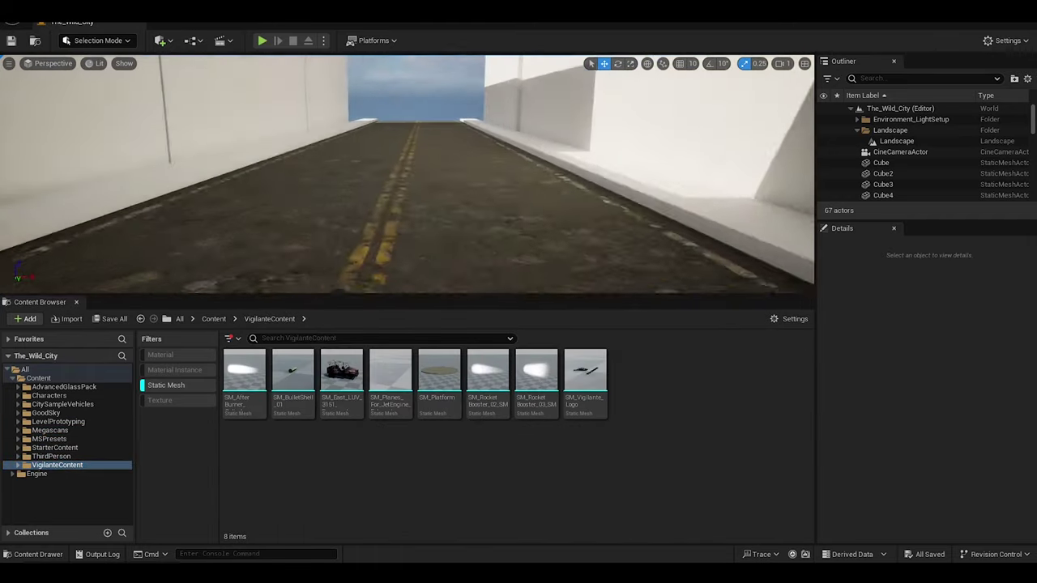
left_click_drag(341, 374, 487, 230)
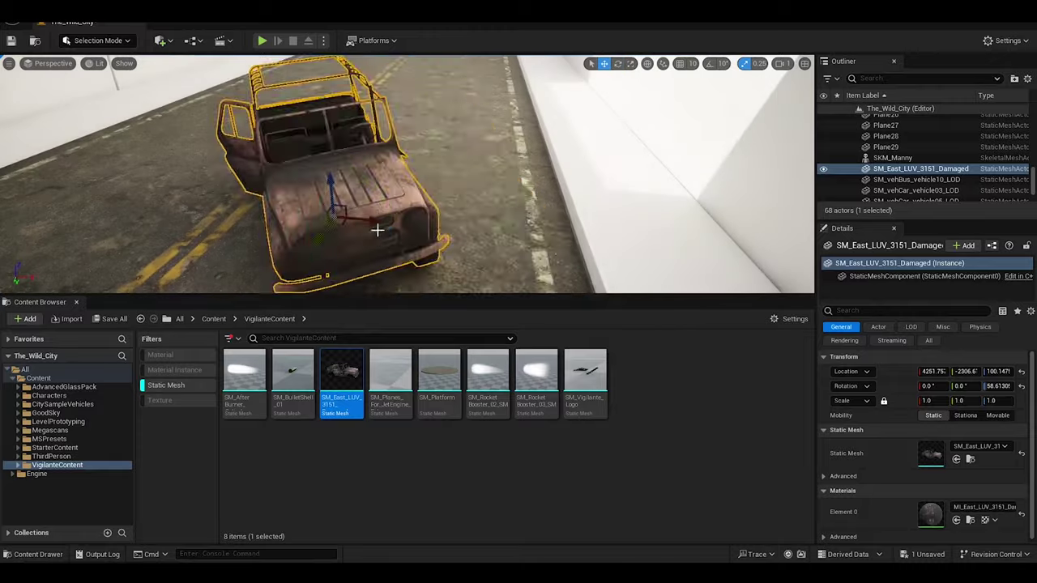
left_click(398, 229)
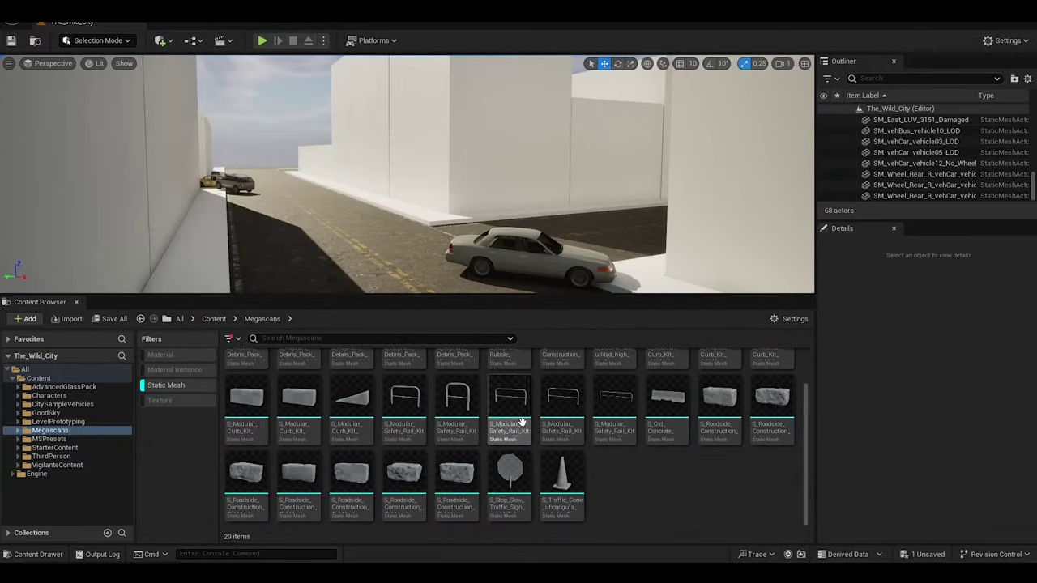
Pick the roadside construction block mesh and browse the Megascans meshes in Quixel Bridge.
left_click(456, 476)
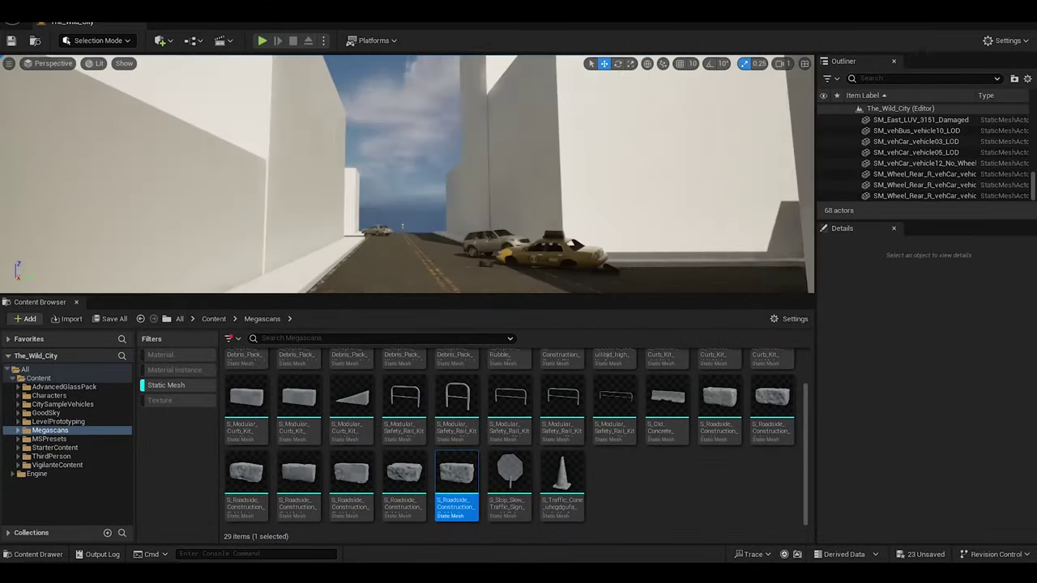
left_click(375, 529)
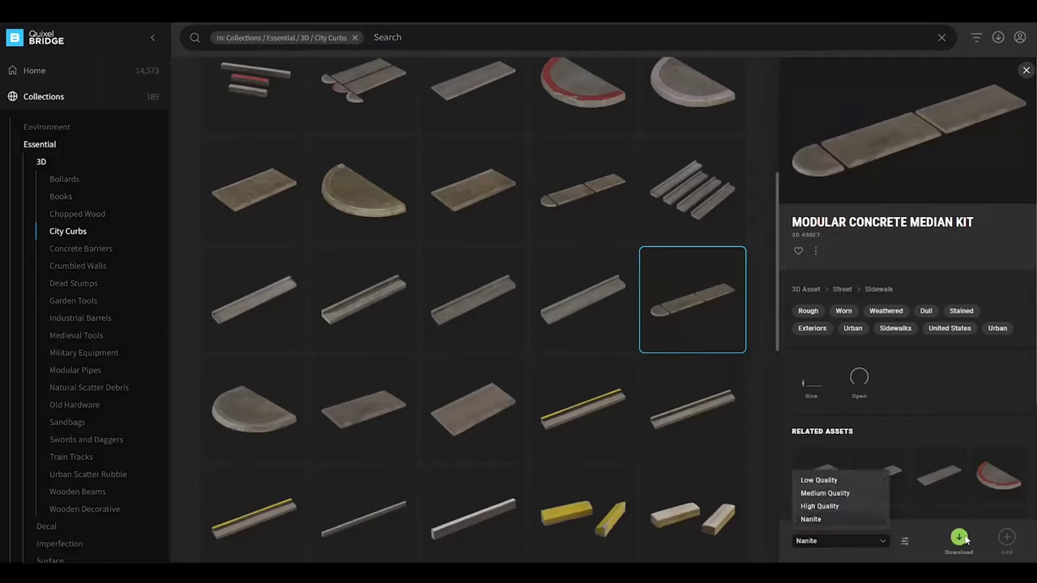
scroll(476, 313, "down", 3)
scroll(476, 312, "down", 3)
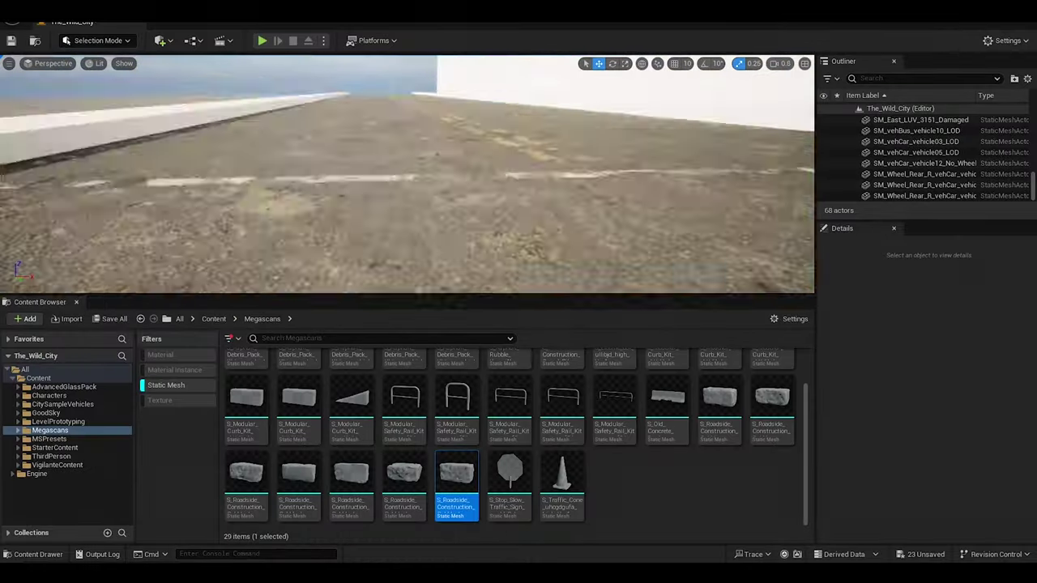
Select all the vehicles and wheels in the Outliner and group them into a Vehicals folder.
left_click(405, 186)
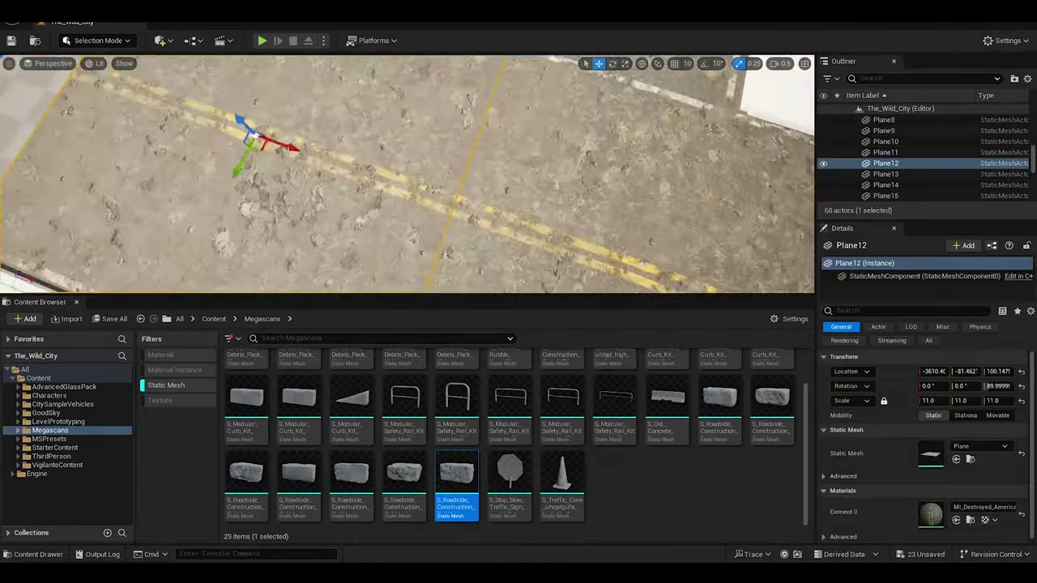
left_click(567, 227)
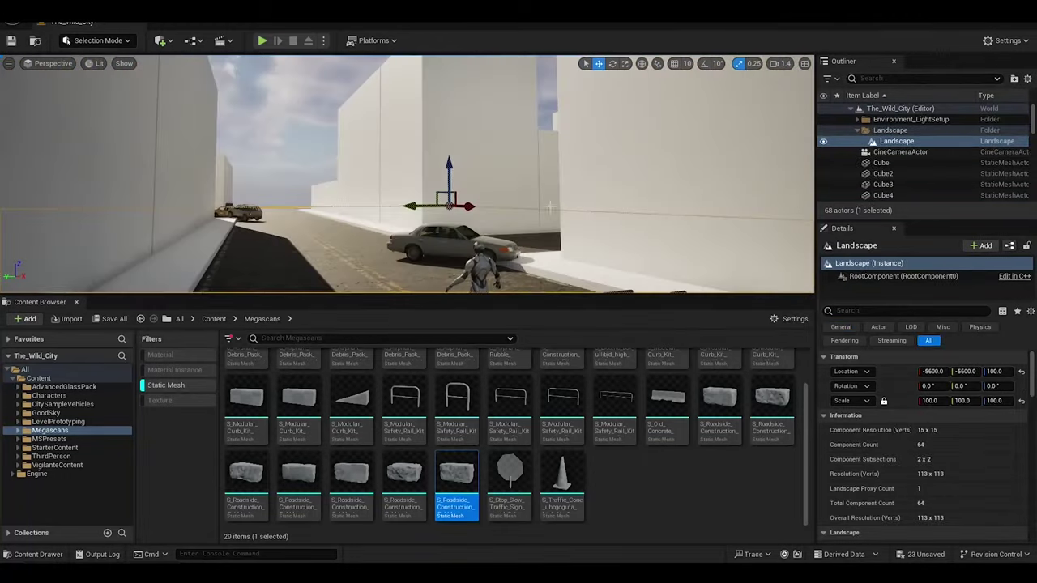
left_click(901, 152)
scroll(1026, 165, "down", 5)
scroll(1027, 164, "down", 5)
left_click(916, 197)
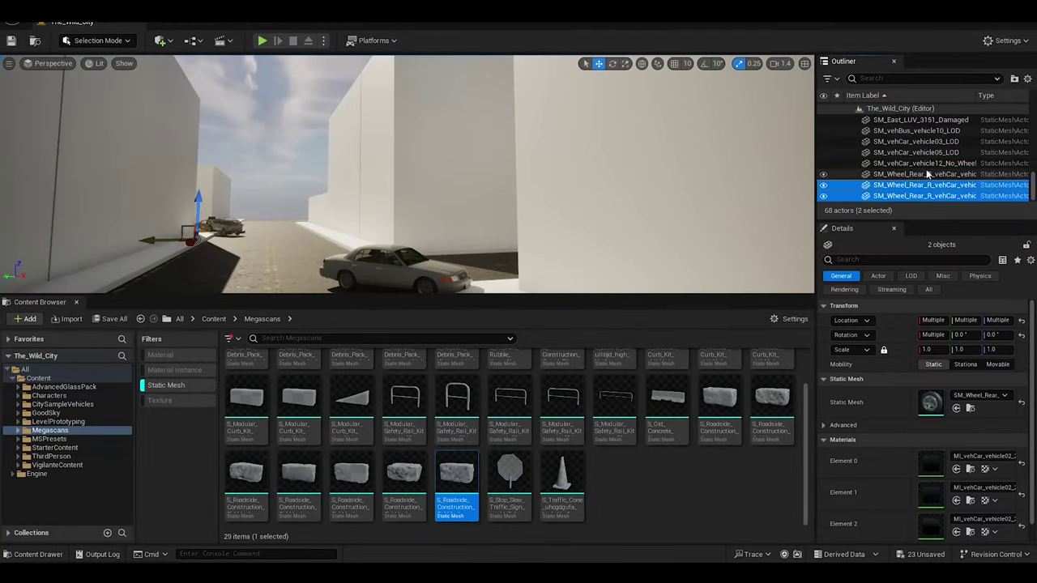
left_click(913, 134, "shift")
key("f")
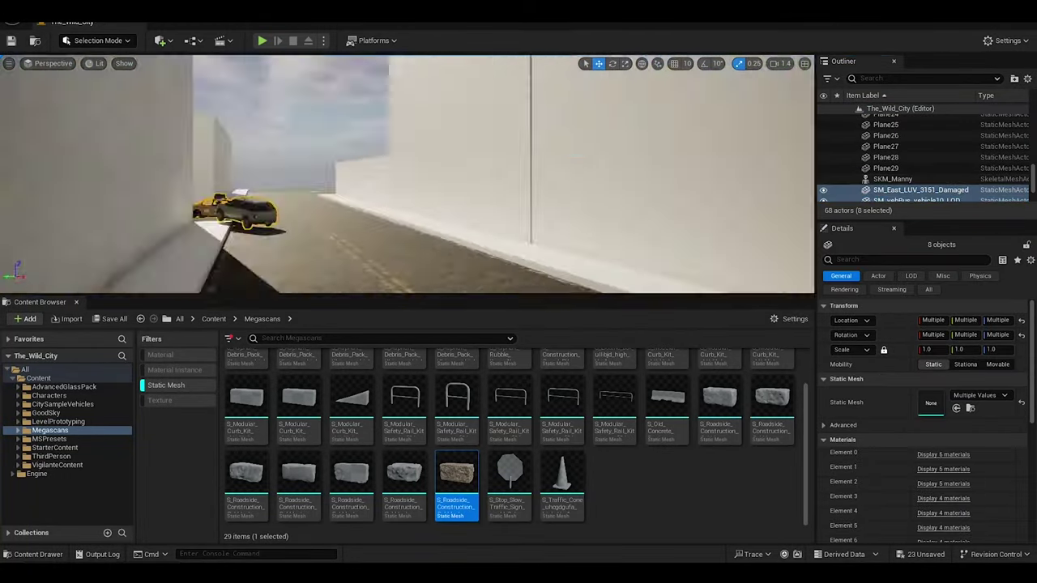
left_click(1014, 78)
key("Return")
type("Cams")
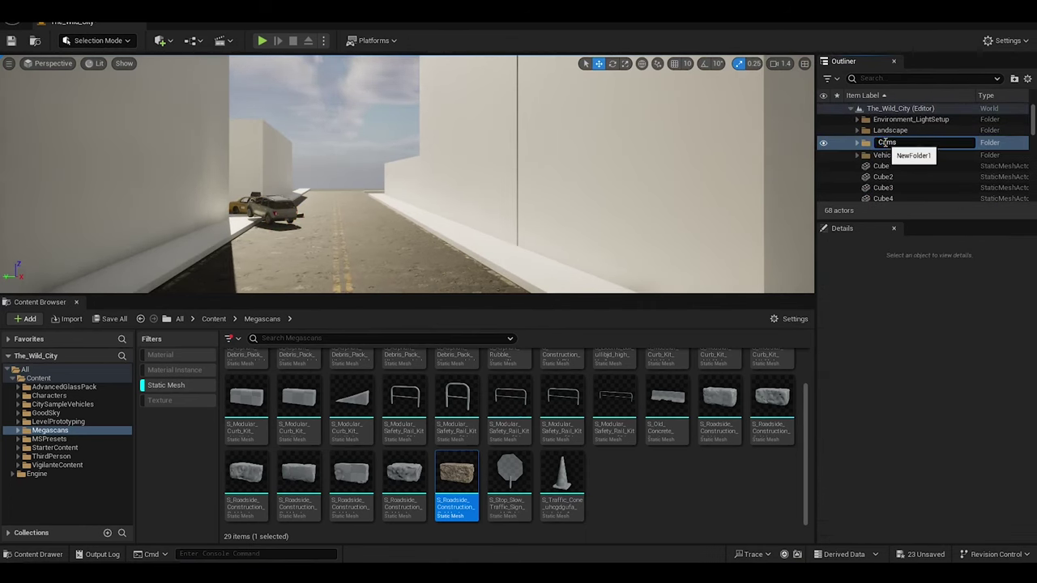
Confirm the Cams folder name and rename the cine camera to FIXED_Cam.
key("Return")
right_click(891, 132)
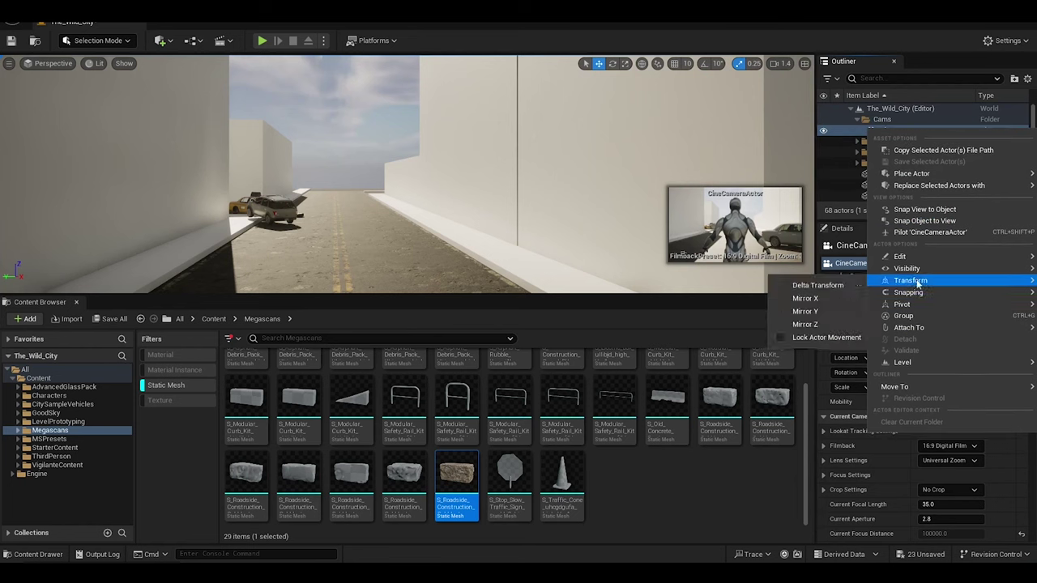
left_click(802, 342)
type("FIXED_Cam")
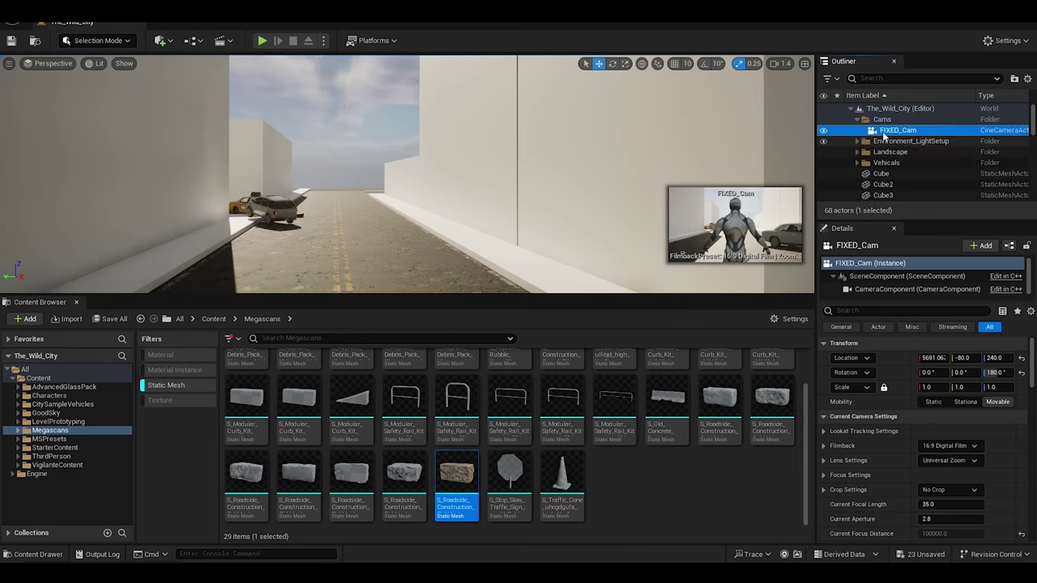
Set FIXED_Cam's filmback to 16:9 DSLR with a 2.39 crop ratio.
left_click(948, 446)
left_click(954, 504)
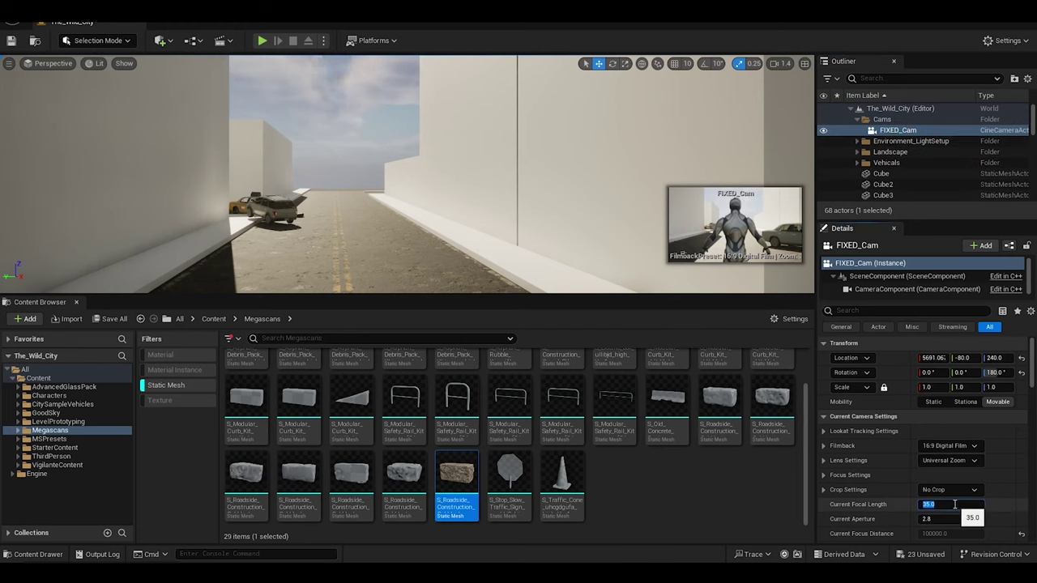
left_click(948, 446)
left_click(948, 333)
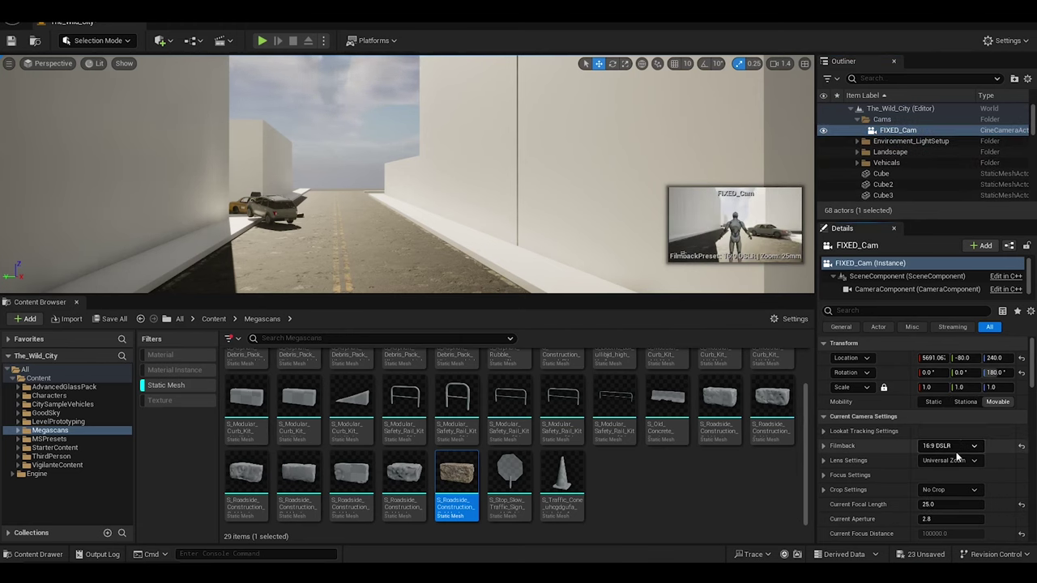
scroll(923, 421, "down", 3)
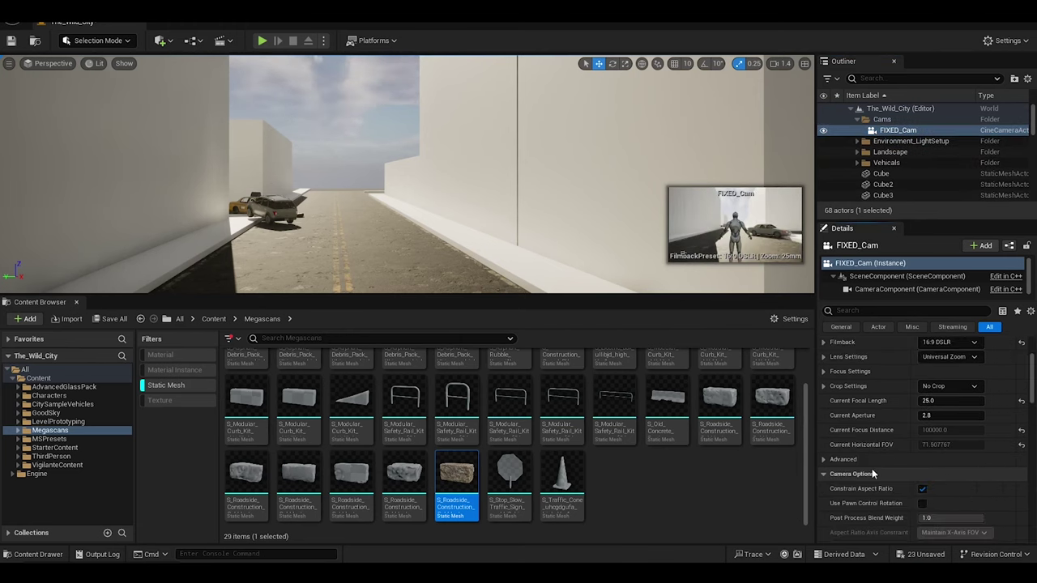
left_click(948, 385)
left_click(940, 424)
Bring the view down to street level by the parked car and show the Megascans meshes.
right_click_drag(458, 259, 405, 243)
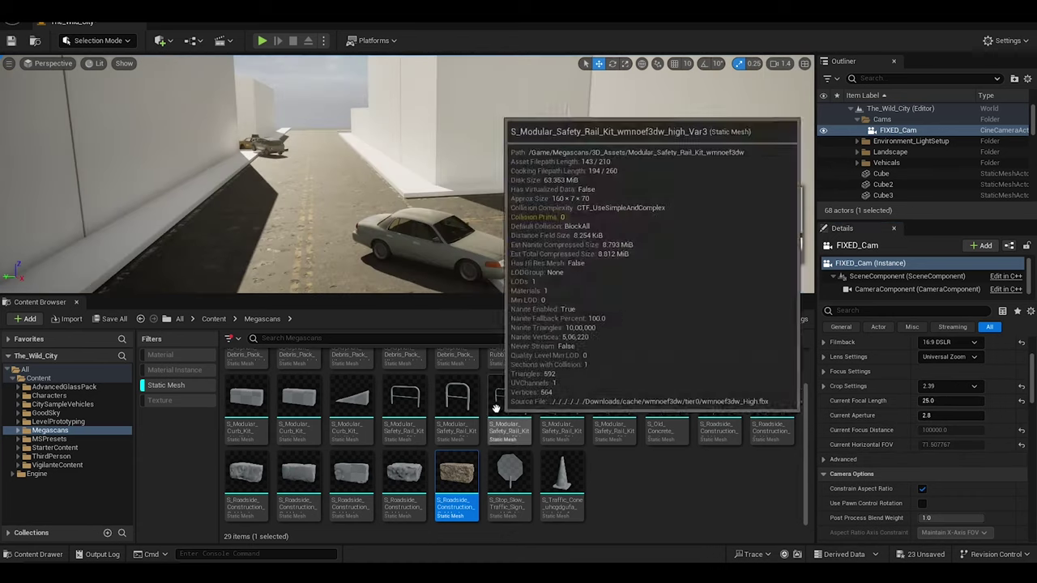
right_click_drag(341, 264, 357, 243)
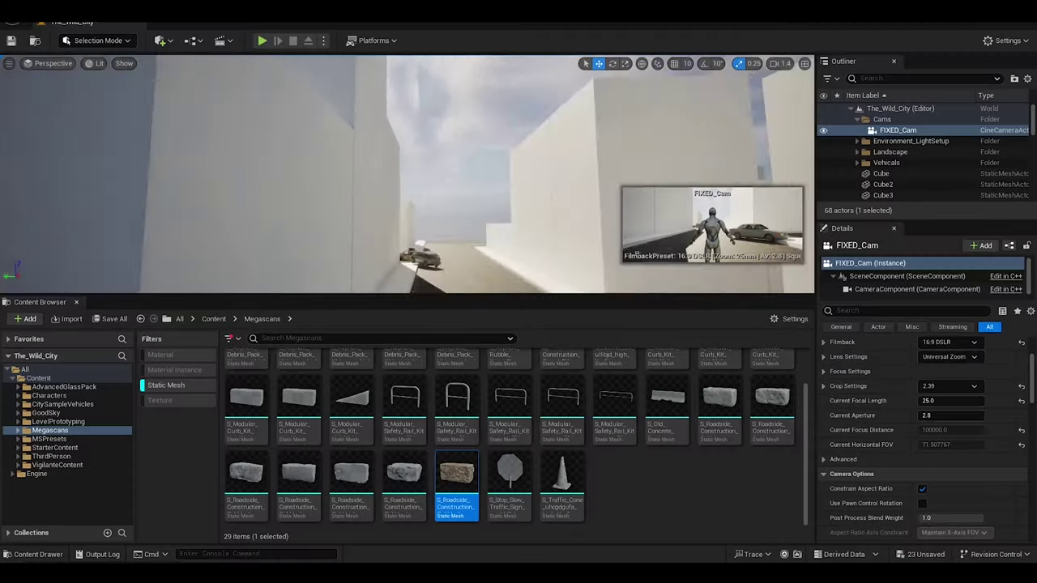
right_click_drag(405, 178, 389, 186)
right_click_drag(636, 255, 636, 255)
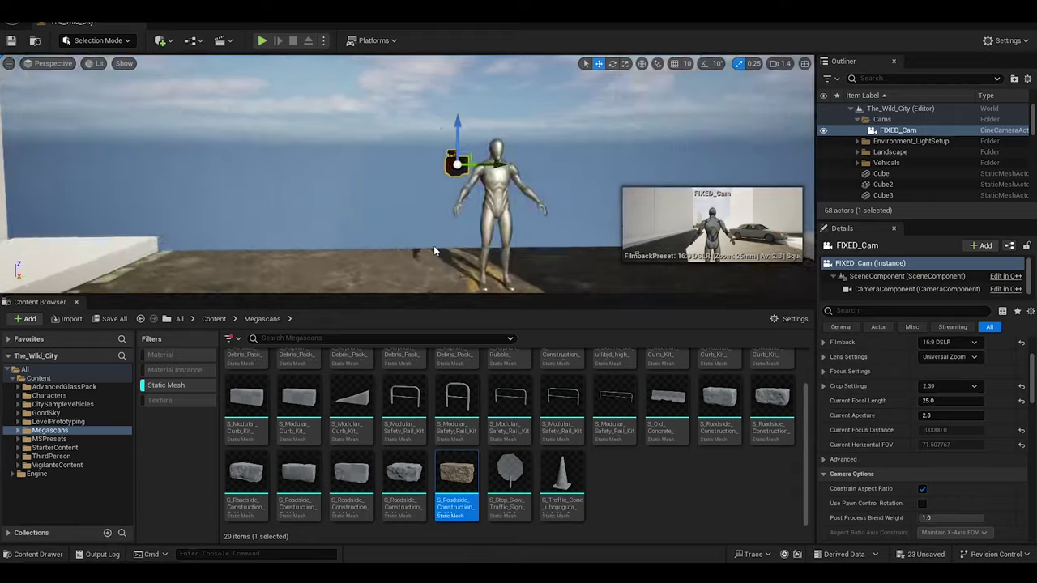
scroll(385, 468, "up", 1)
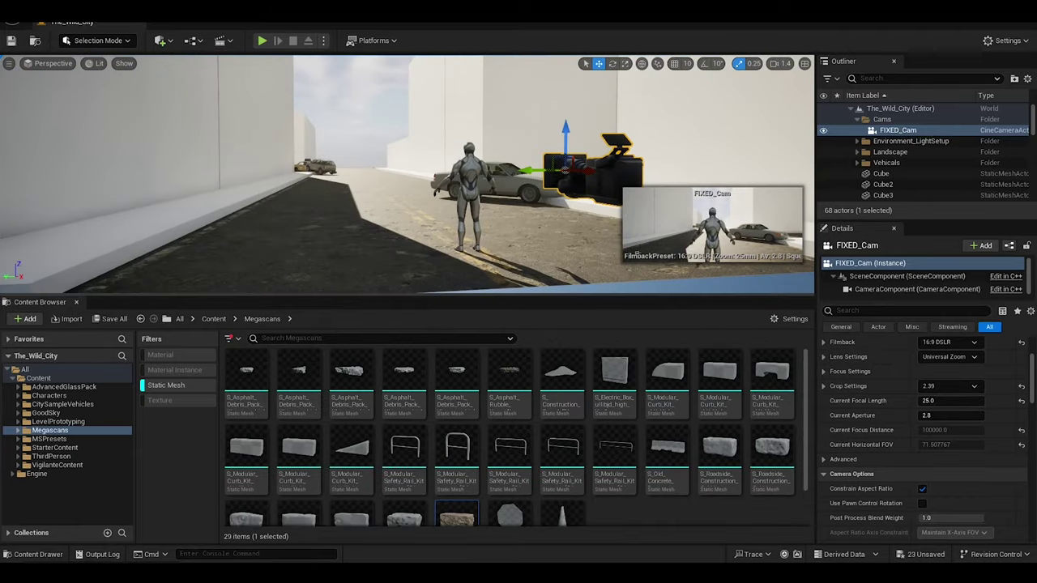
right_click_drag(405, 178, 405, 243)
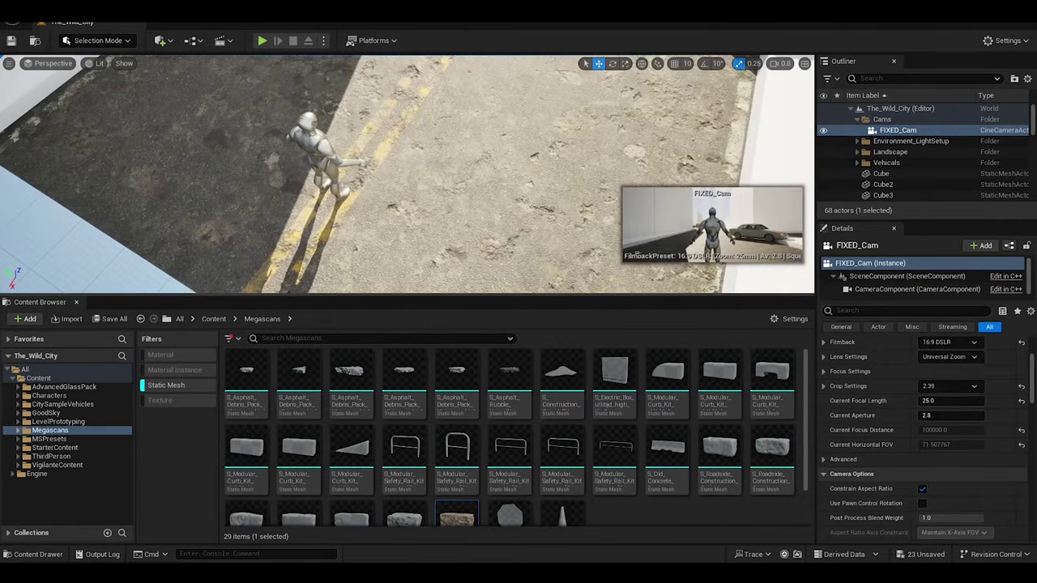
right_click_drag(636, 254, 636, 255)
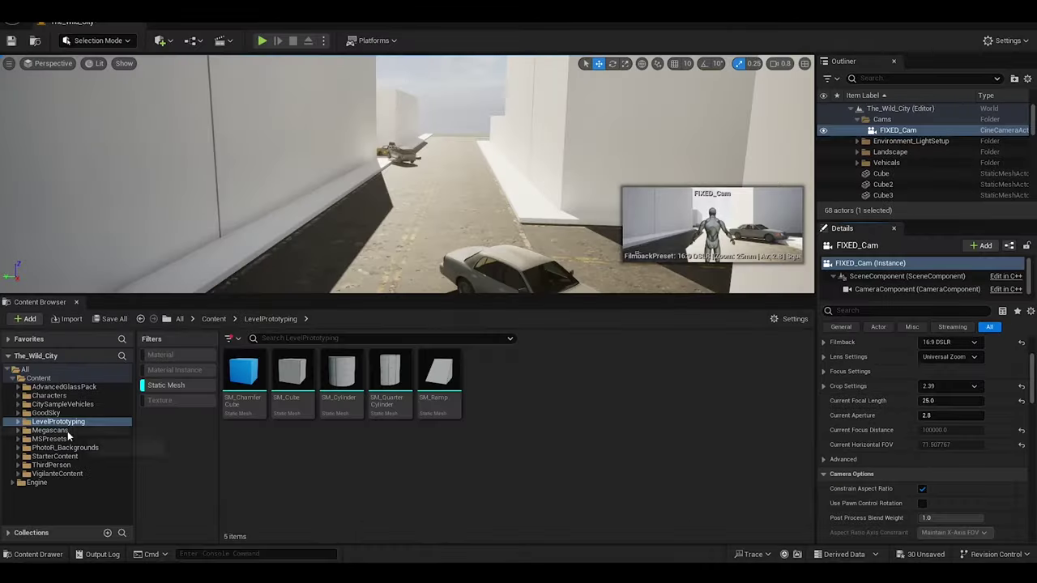
left_click(50, 431)
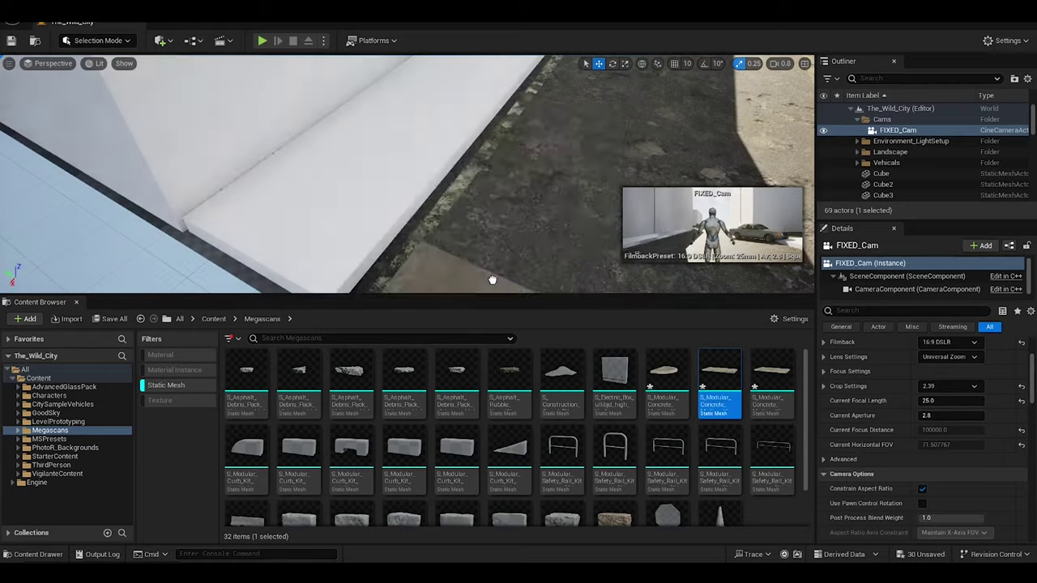
Place a concrete median slab beside the white wall and scale it uniformly to 1.2.
left_click_drag(772, 376, 658, 110)
right_click_drag(658, 110, 366, 213)
left_click(365, 213)
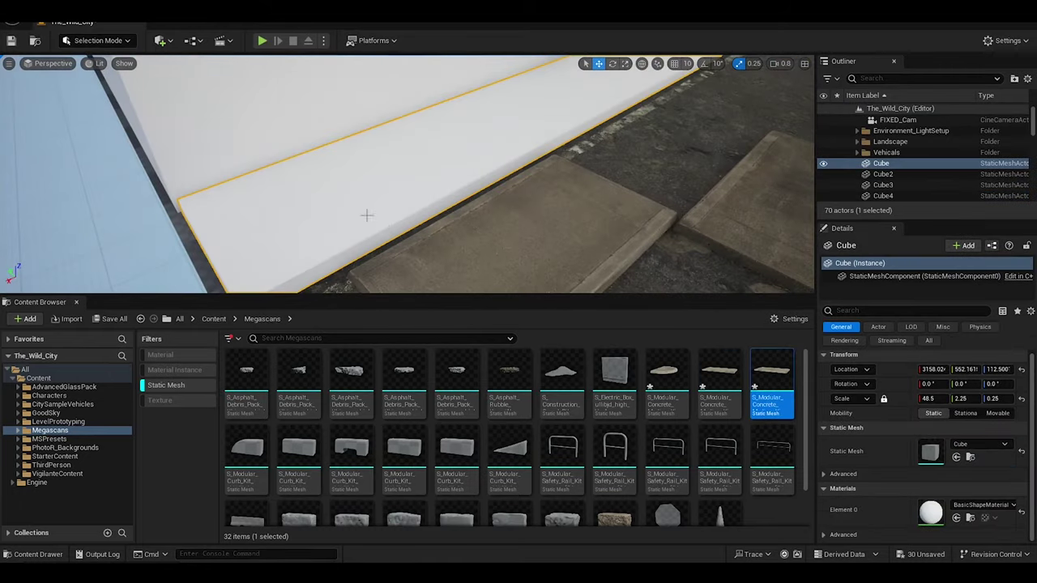
left_click(757, 254)
left_click_drag(711, 370, 405, 227)
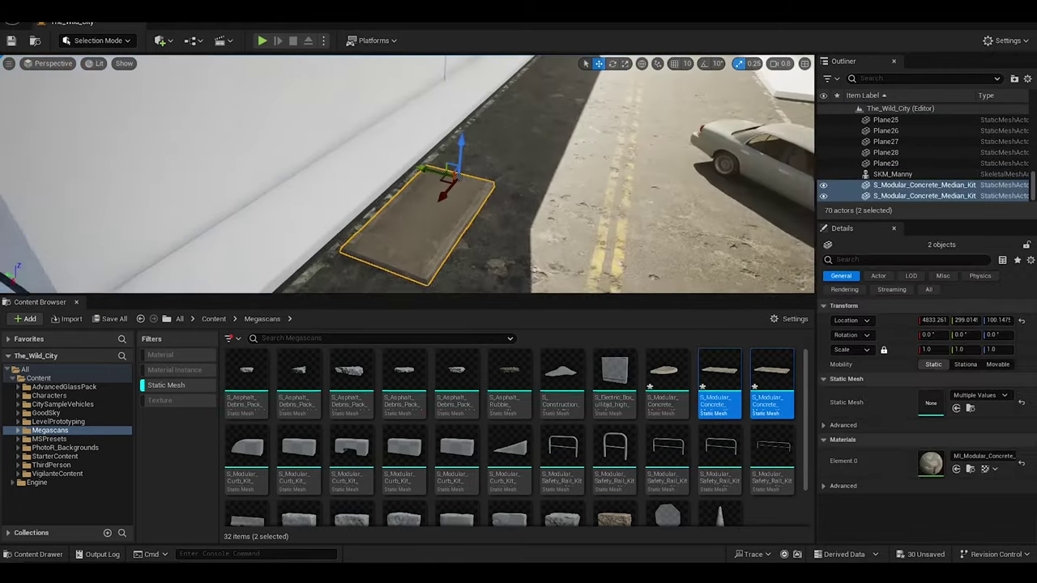
left_click(720, 381)
key("ctrl+z")
key("ctrl+z")
key("f")
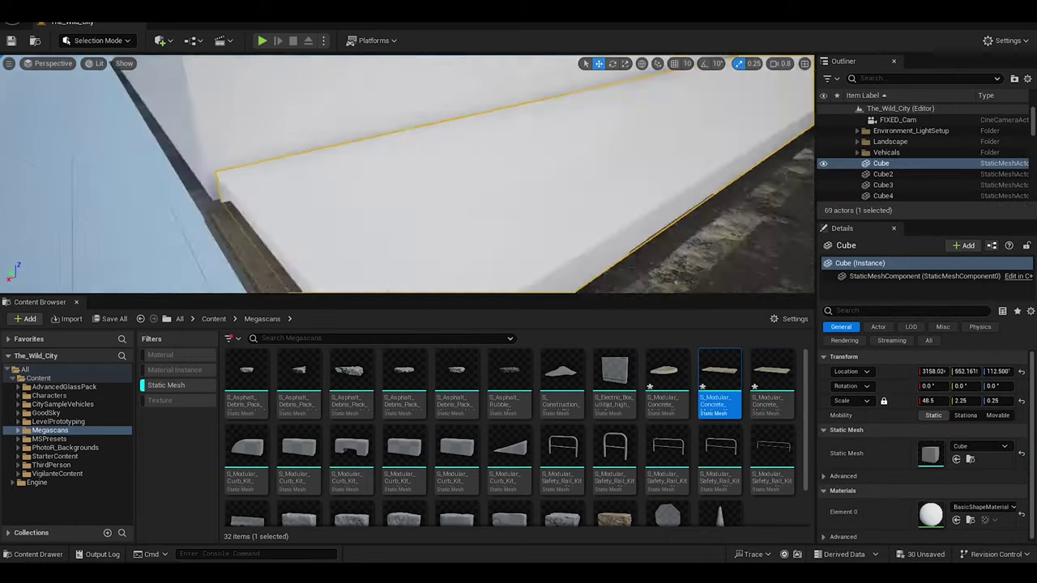
type("2")
key("Return")
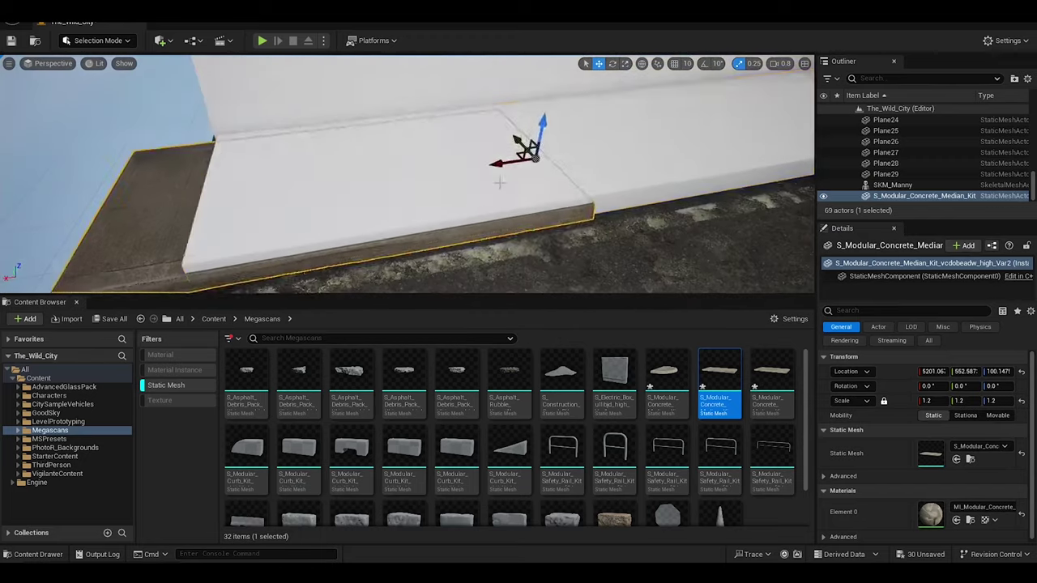
key("ctrl+z")
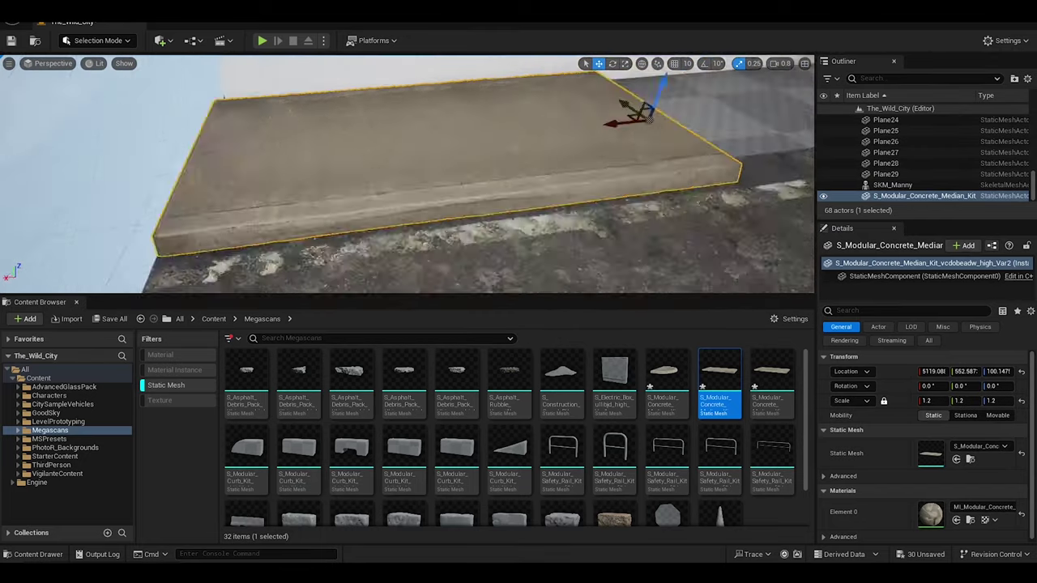
Add another median slab variant by the wall and slide it along X to close the gap.
left_click_drag(772, 377, 786, 162)
right_click_drag(785, 162, 786, 162)
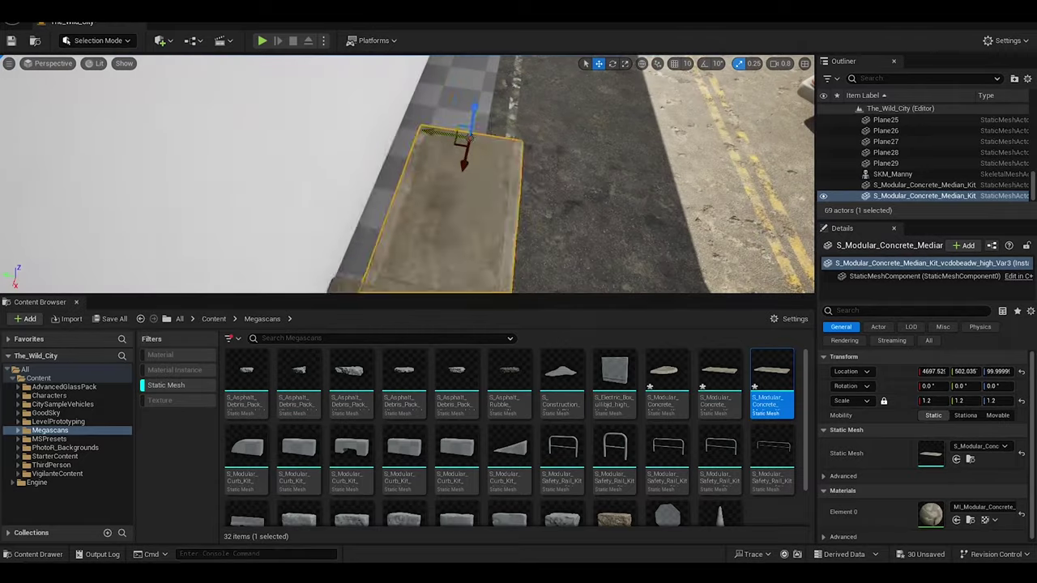
right_click_drag(455, 208, 555, 243)
left_click_drag(580, 206, 582, 206)
right_click_drag(582, 205, 583, 206)
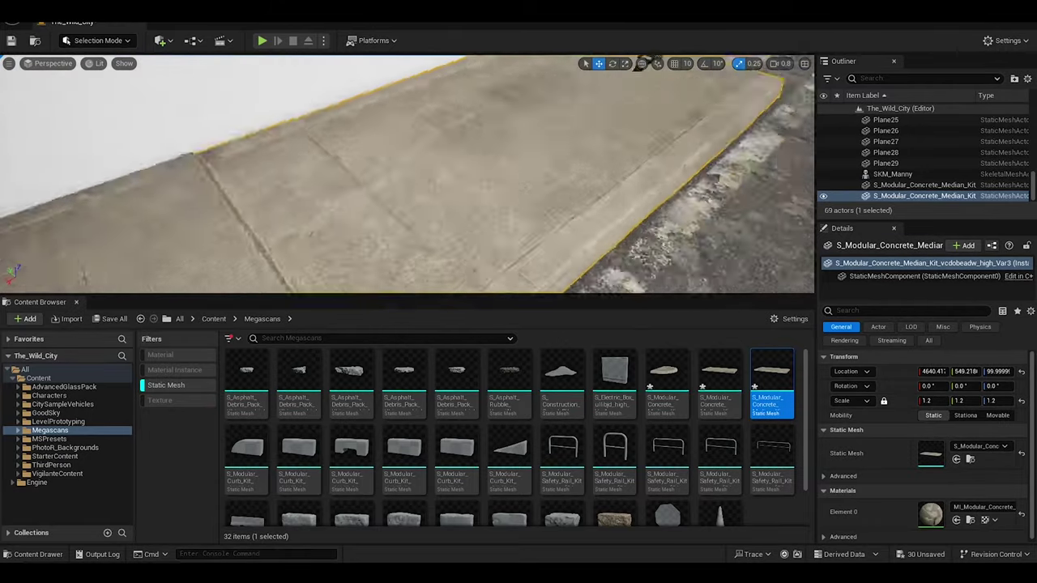
mouse_move(584, 118)
right_mouse_down()
mouse_move(208, 129)
mouse_move(435, 168)
right_mouse_up()
Duplicate the four median slabs to extend the row along the wall base.
key("ctrl+d")
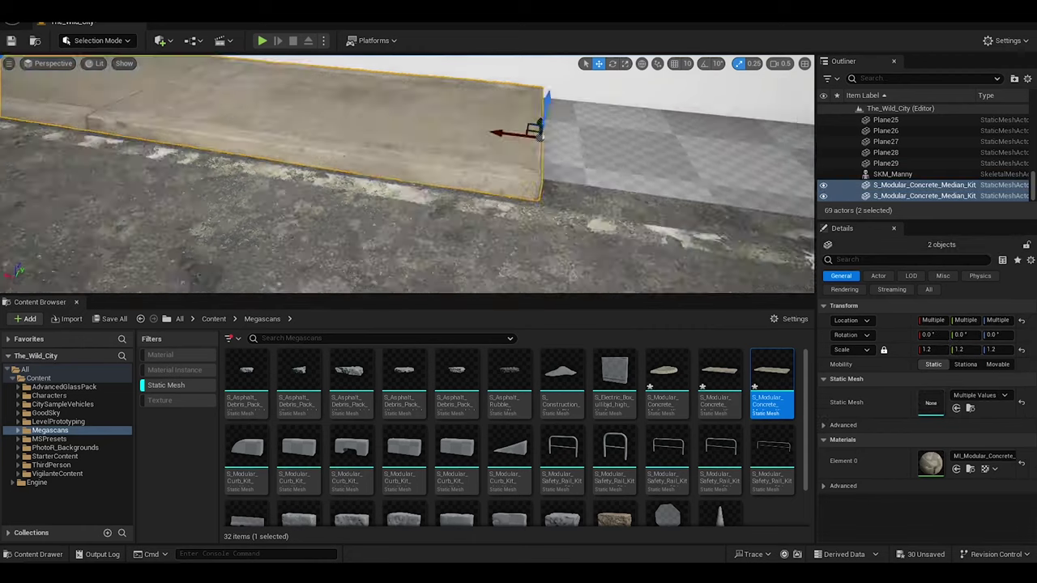
mouse_move(733, 170)
right_mouse_down()
mouse_move(729, 66)
mouse_move(754, 65)
right_mouse_up()
left_click(730, 67)
mouse_move(405, 170)
right_mouse_down()
mouse_move(430, 245)
mouse_move(469, 207)
mouse_move(439, 185)
right_mouse_up()
left_click(430, 246)
mouse_move(729, 181)
right_mouse_down()
mouse_move(315, 200)
mouse_move(265, 223)
right_mouse_up()
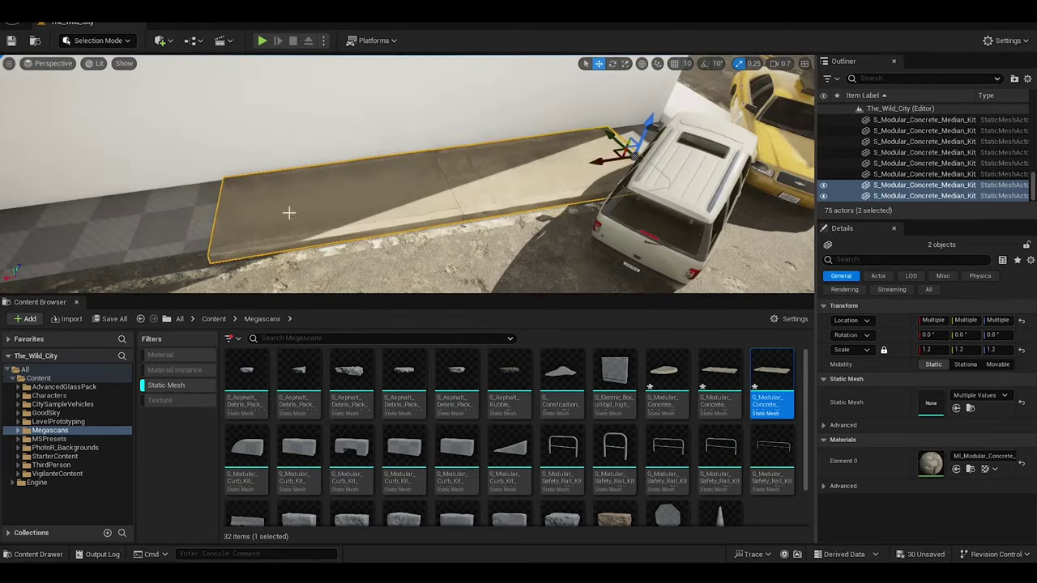
key("ctrl+z")
right_click_drag(691, 174, 690, 175)
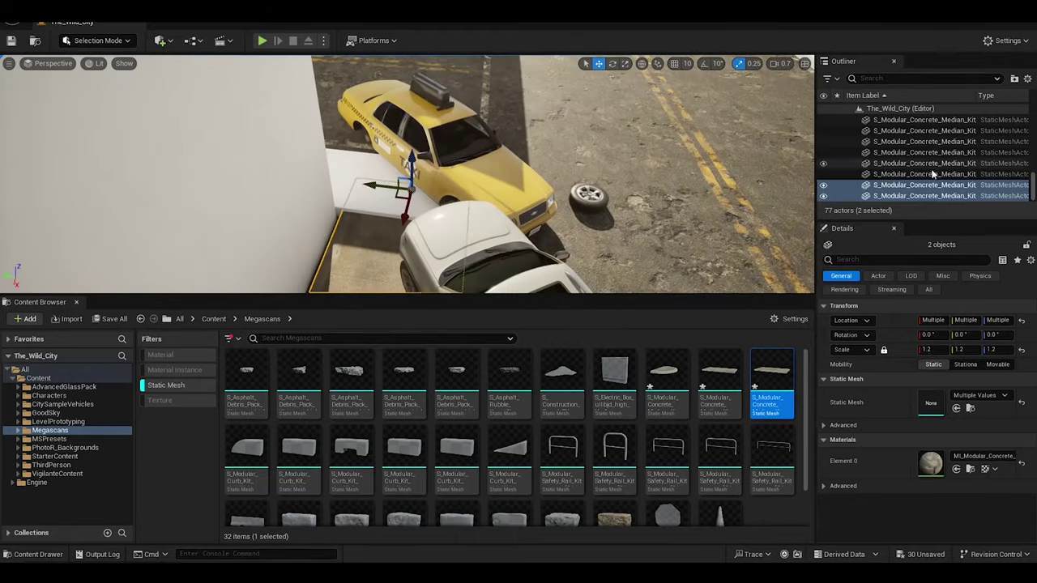
Select all the median slabs and group them into a new FootPath folder.
left_click(924, 195)
left_click(907, 175, "shift")
left_click(1015, 78)
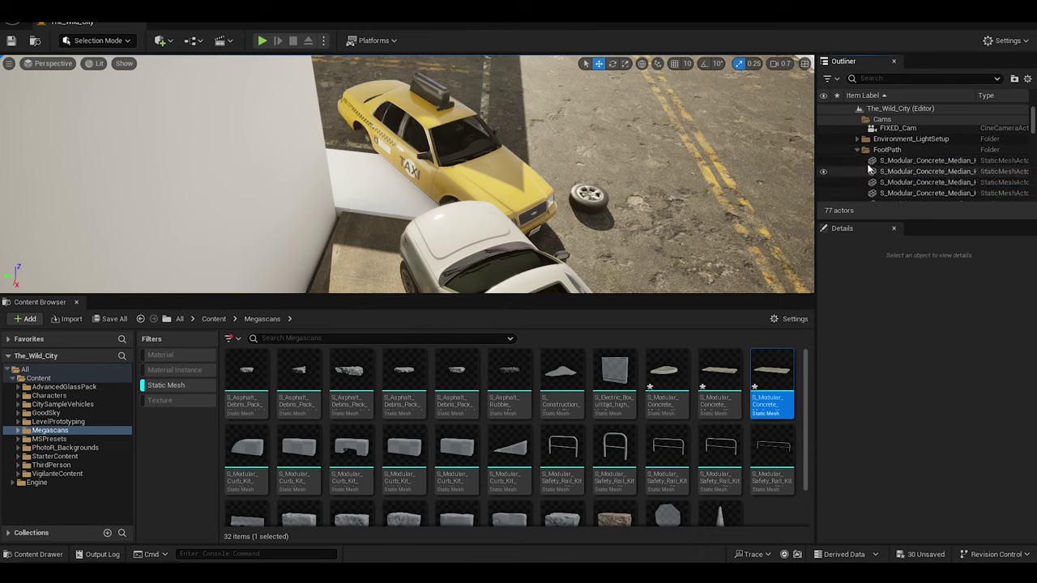
Select and frame the six wall planes, then pick Plane13 near the taxi.
scroll(869, 167, "down", 5)
left_click(891, 139)
left_click(902, 185, "shift")
key("f")
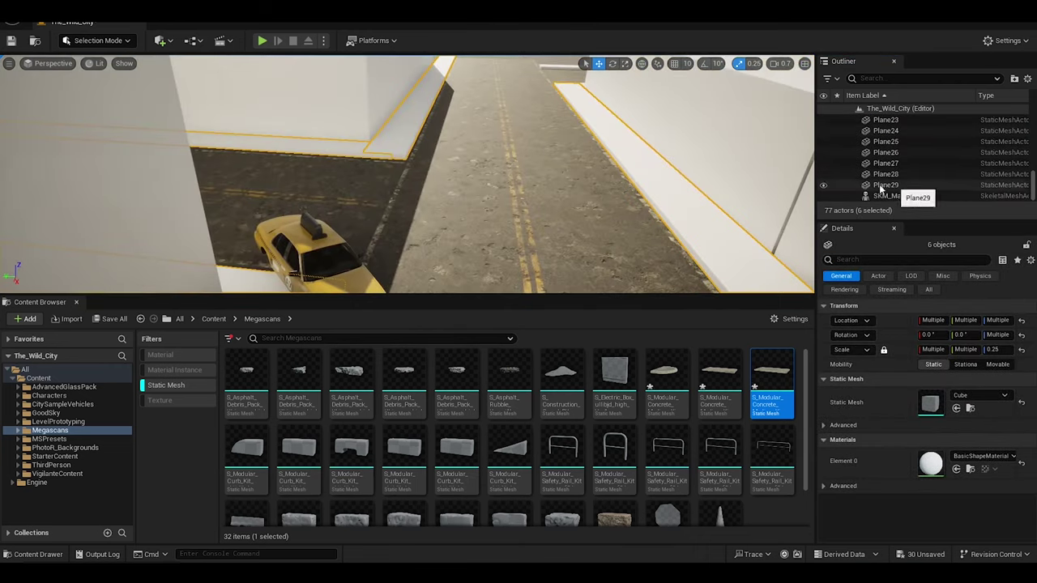
right_click_drag(657, 288, 657, 287)
left_click(657, 288)
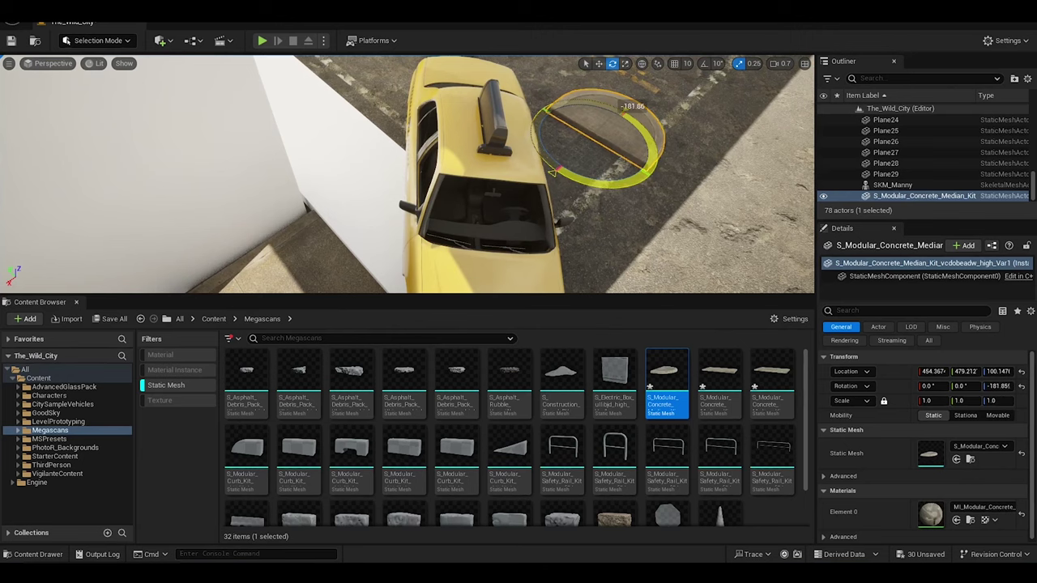
Rotate the median to -180 degrees and slide it along X toward the taxi.
type("-180")
key("Return")
key("w")
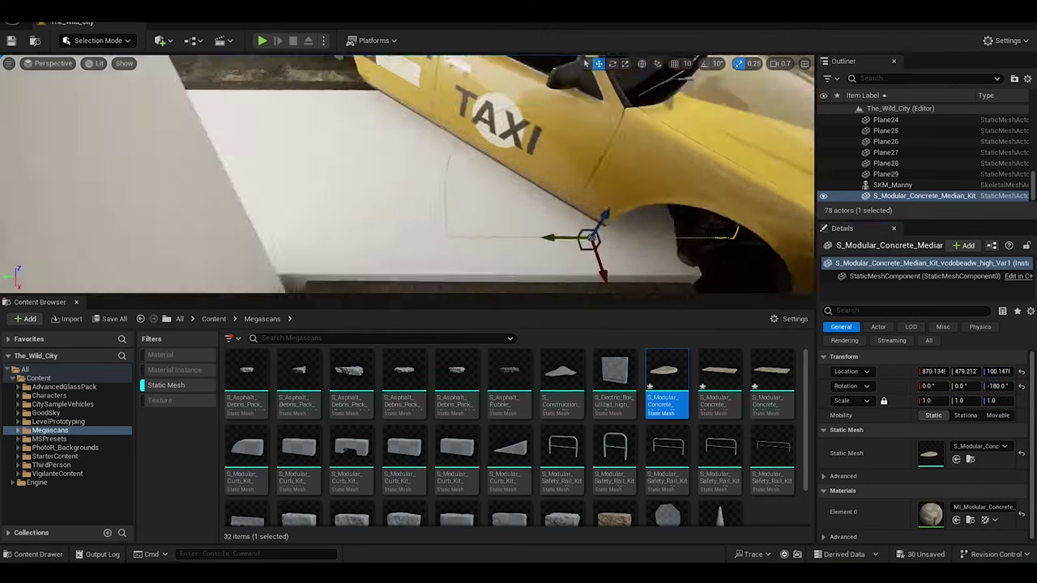
left_click_drag(512, 101, 515, 170, "shift")
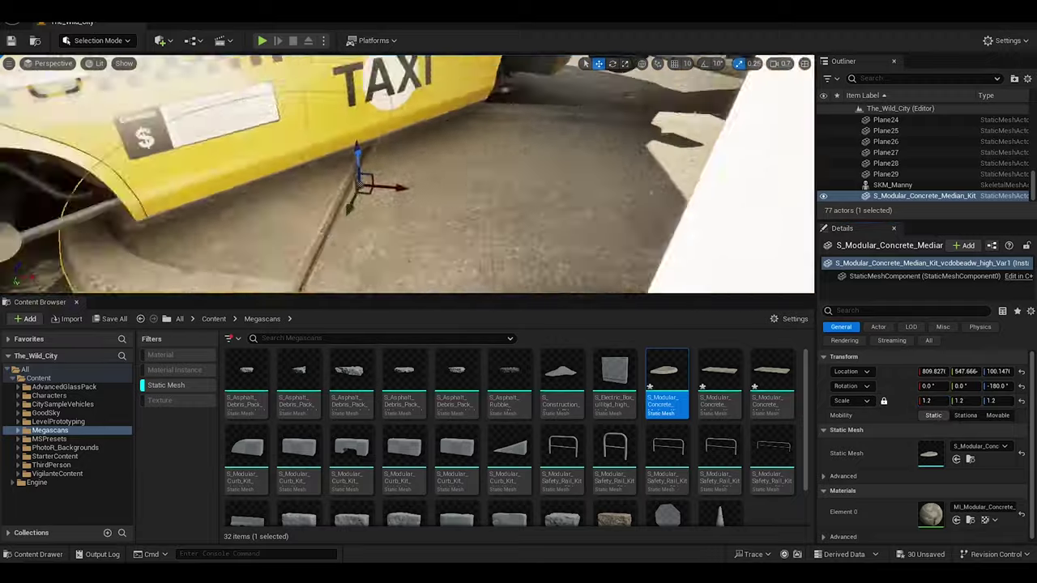
mouse_move(340, 162)
right_mouse_down()
mouse_move(351, 130)
mouse_move(57, 140)
right_mouse_up()
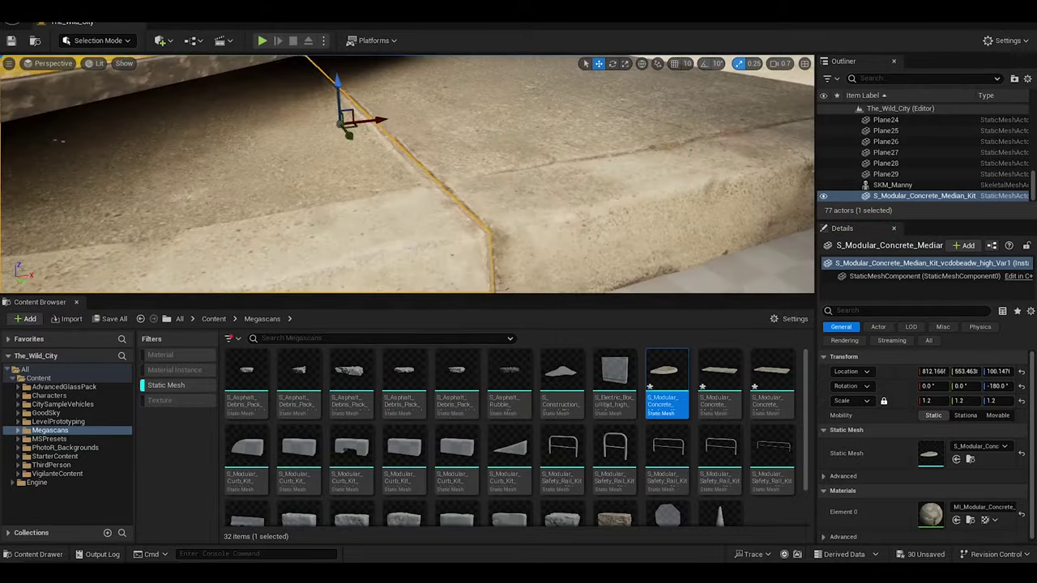
mouse_move(349, 134)
right_mouse_down()
mouse_move(530, 130)
mouse_move(348, 162)
right_mouse_up()
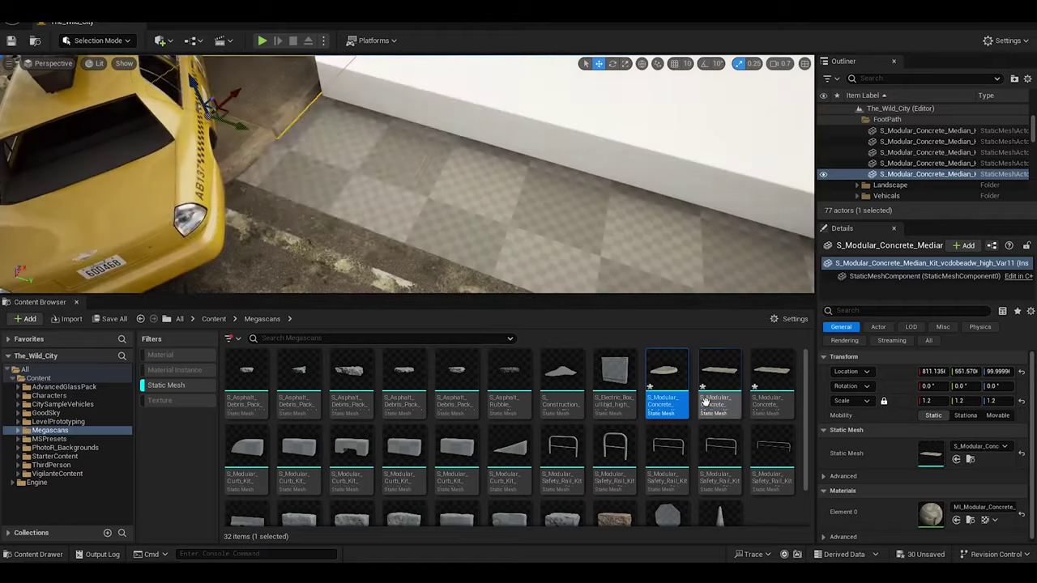
Place another concrete median slab by the wall, scale it to 1.2, and nudge it along the sidewalk.
mouse_move(720, 381)
left_mouse_down()
mouse_move(342, 261)
mouse_move(368, 198)
left_mouse_up()
type("e")
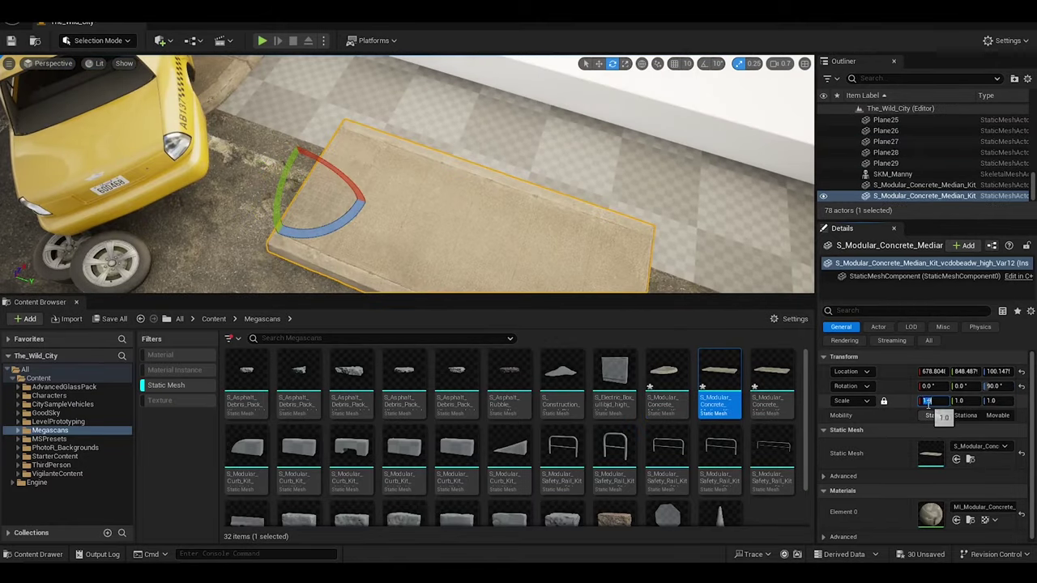
type("1.2")
key("Return")
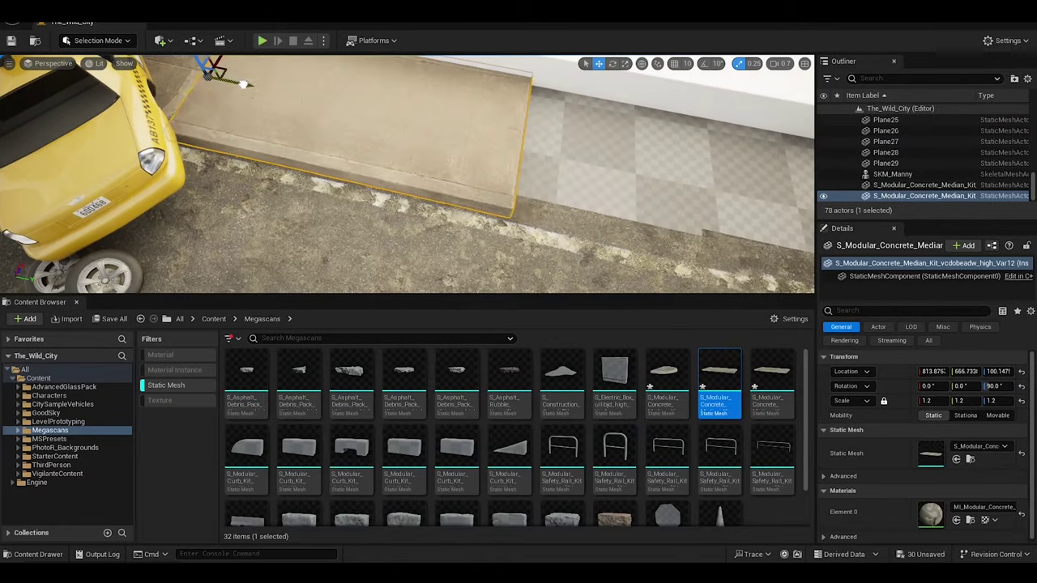
left_click_drag(243, 83, 521, 119)
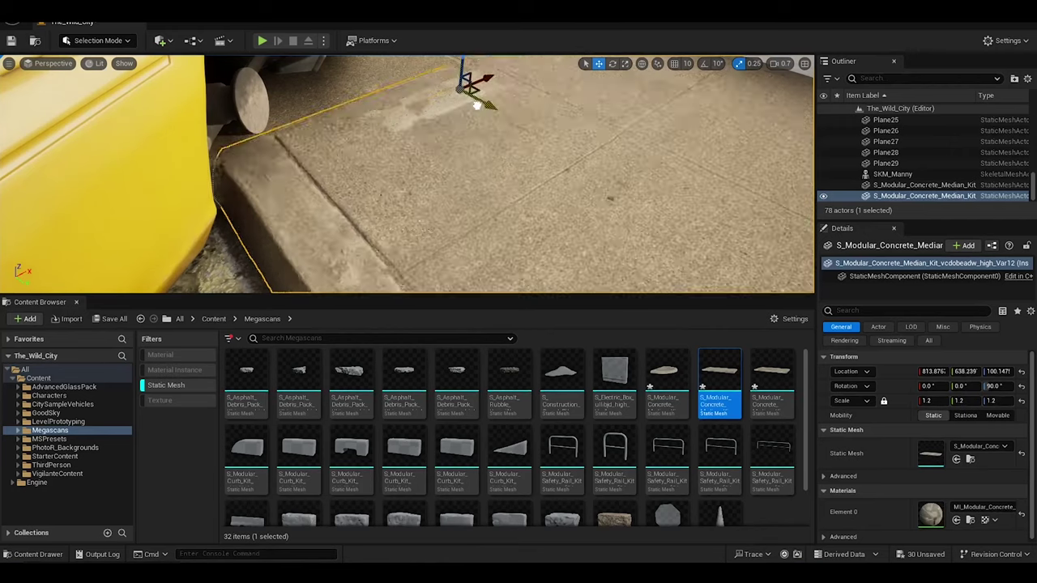
Select another median piece and drop a new median into the level.
left_click(504, 108)
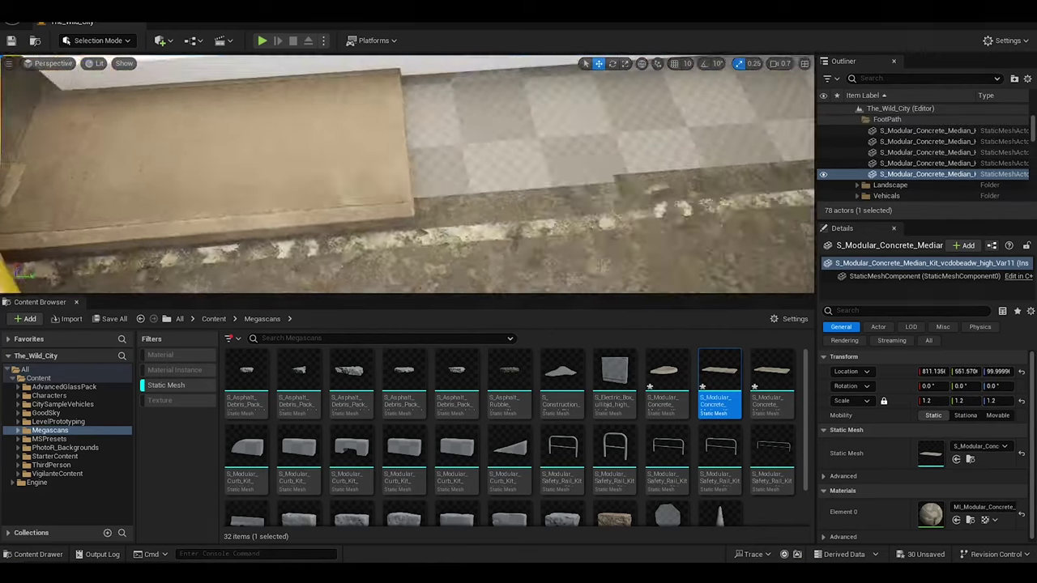
left_click_drag(501, 281, 441, 210)
key("e")
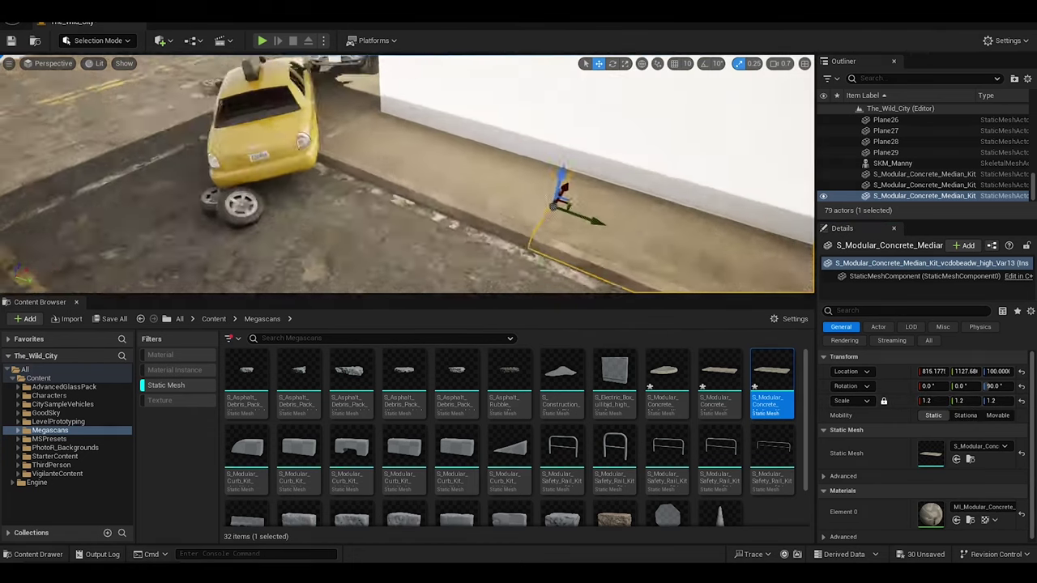
Slide two medians along the sidewalk, add a new slab, and Alt-duplicate it further along.
left_click(924, 185, "ctrl")
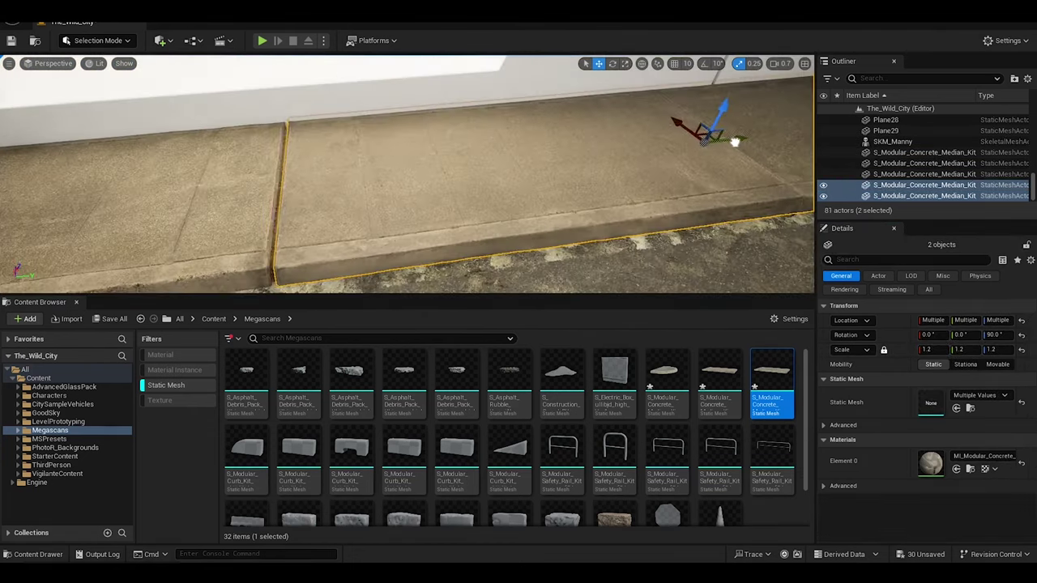
left_click_drag(734, 142, 75, 172)
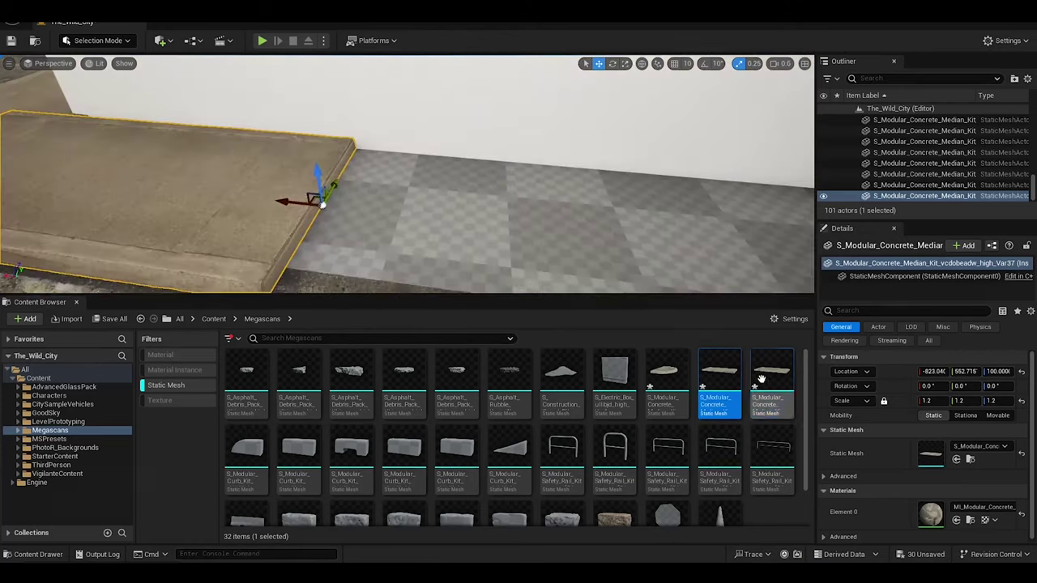
left_click_drag(761, 379, 705, 187)
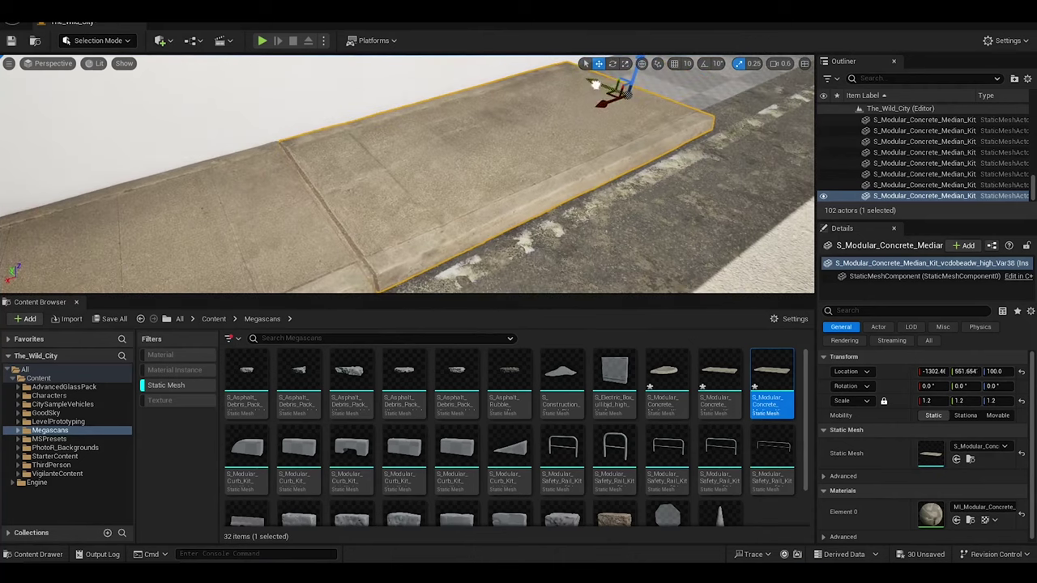
left_click(653, 245)
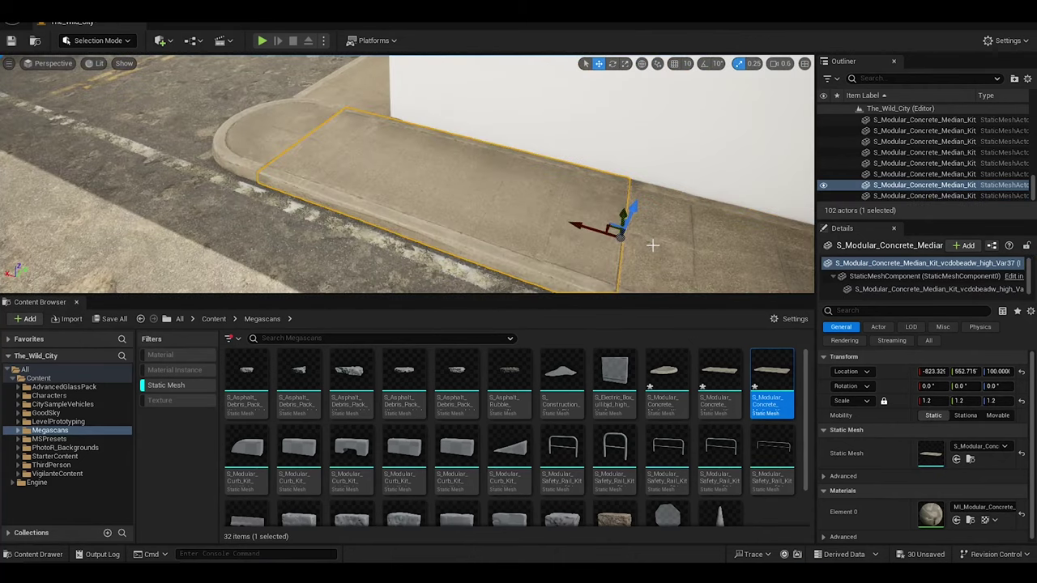
left_click_drag(653, 245, 481, 239)
mouse_move(380, 226)
left_mouse_down("alt+shift")
mouse_move(628, 98)
mouse_move(592, 89)
left_mouse_up("alt+shift")
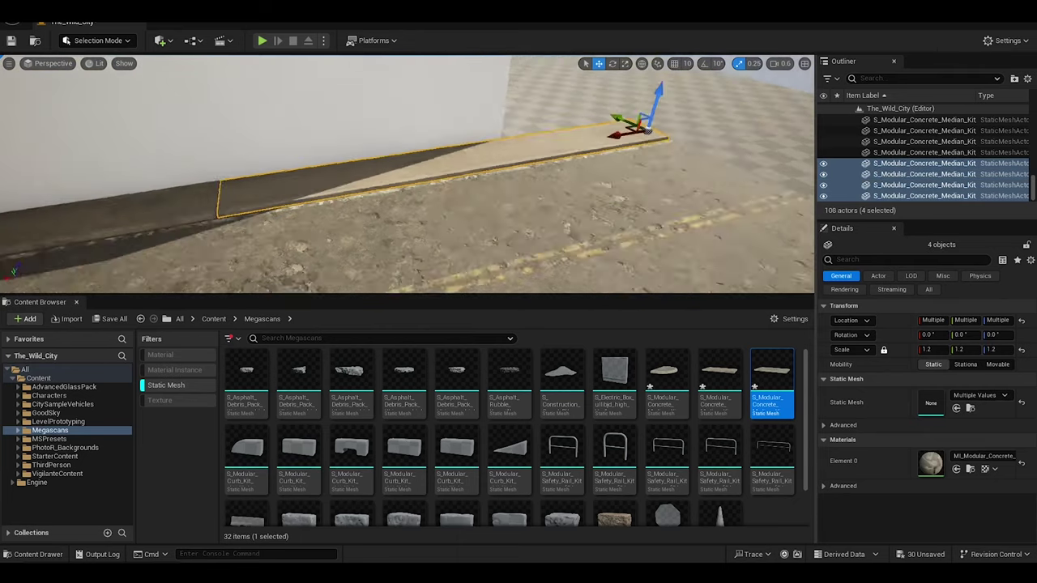
Duplicate the four median pieces further along, and copy Plane30 down the street as Plane31.
right_click_drag(559, 114, 518, 129)
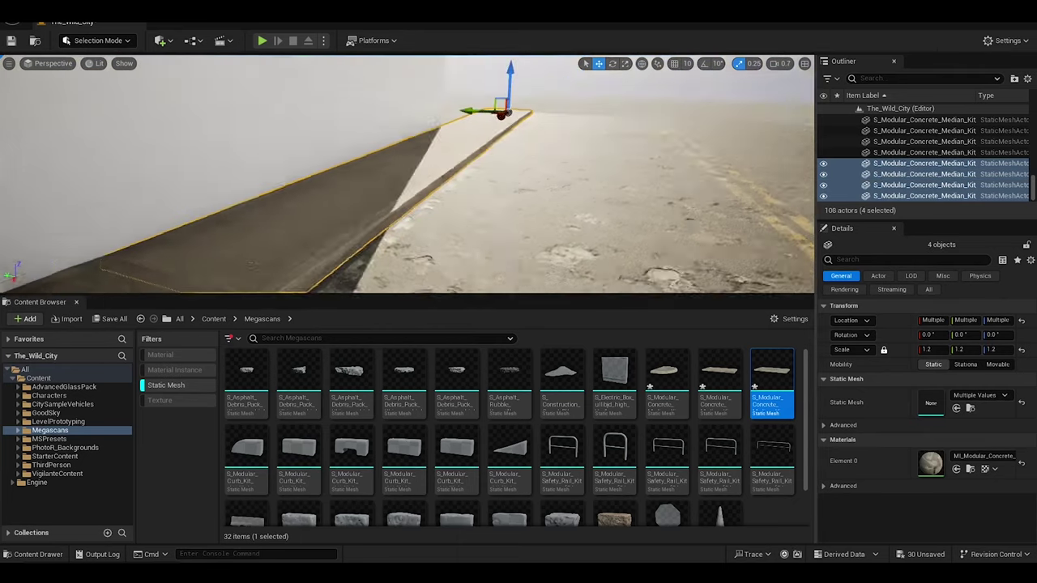
mouse_move(405, 175)
right_mouse_down()
mouse_move(438, 162)
mouse_move(421, 162)
right_mouse_up()
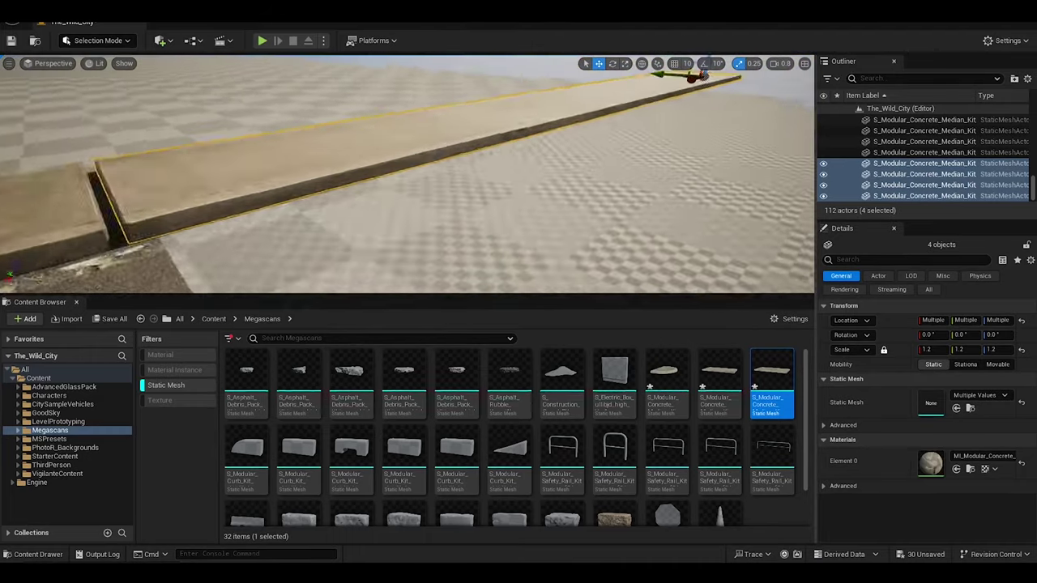
right_click_drag(606, 98, 434, 166)
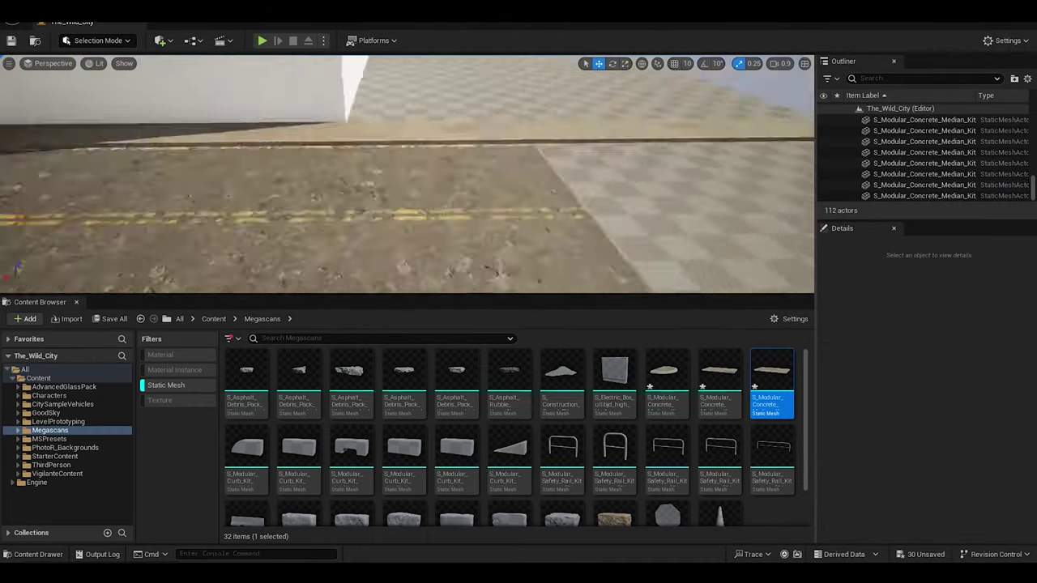
left_click(255, 121)
left_click_drag(428, 162, 697, 203, "alt")
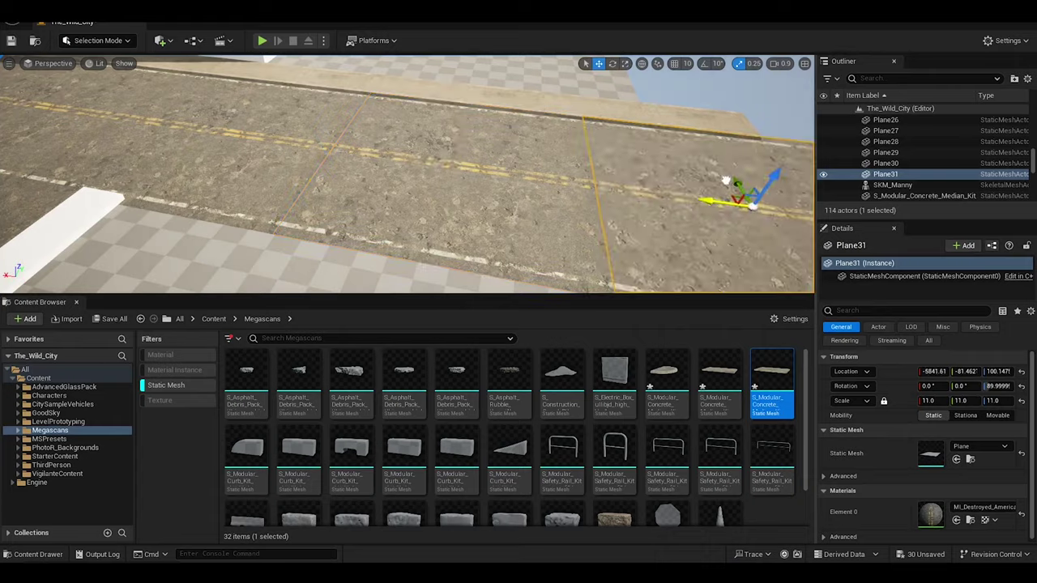
mouse_move(405, 174)
right_mouse_down()
mouse_move(421, 166)
mouse_move(389, 170)
right_mouse_up()
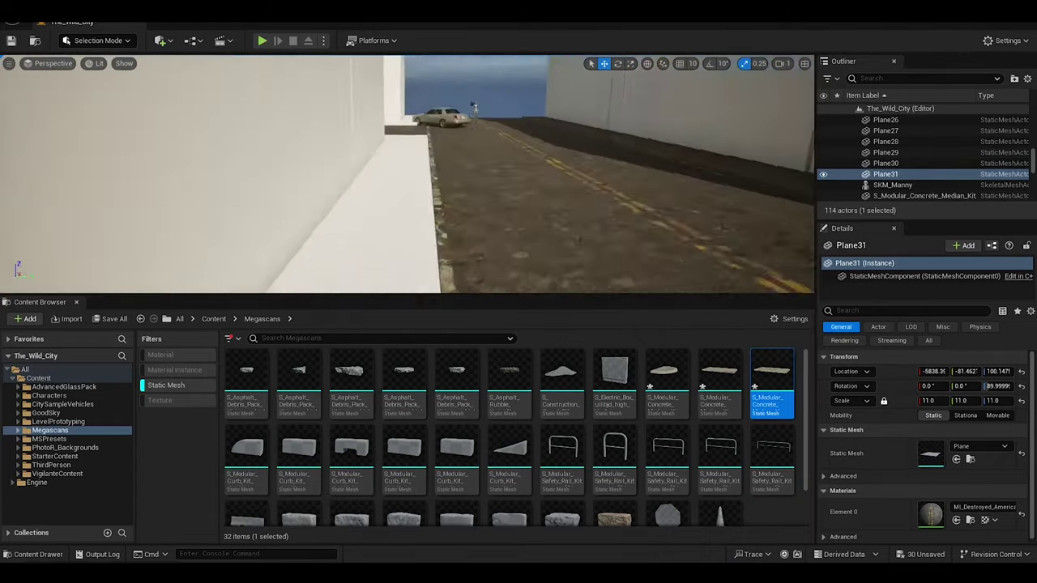
right_click_drag(405, 175, 389, 170)
Replace a discarded median copy with a new median piece lined up beside the parked car.
left_click(324, 178)
left_click_drag(521, 196, 242, 208, "alt")
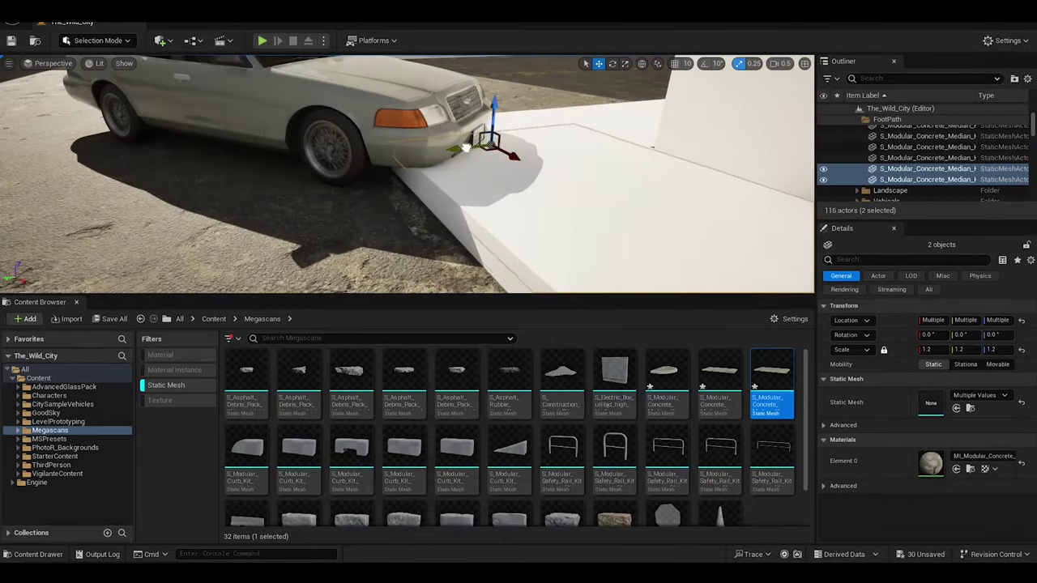
right_click_drag(457, 148, 422, 170)
key("Delete")
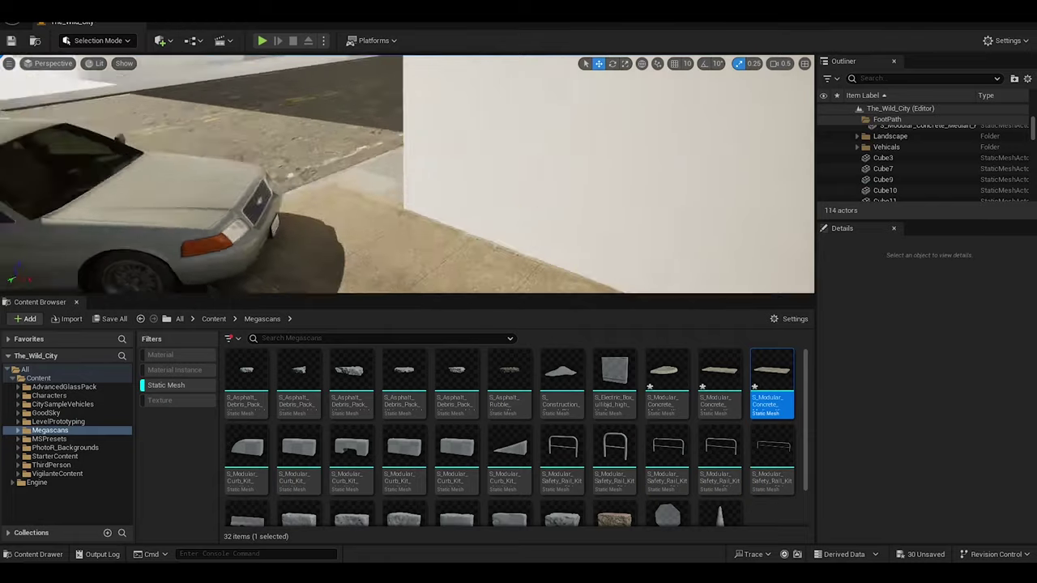
mouse_move(667, 381)
left_mouse_down()
mouse_move(425, 245)
mouse_move(381, 243)
left_mouse_up()
right_click_drag(405, 203, 421, 194)
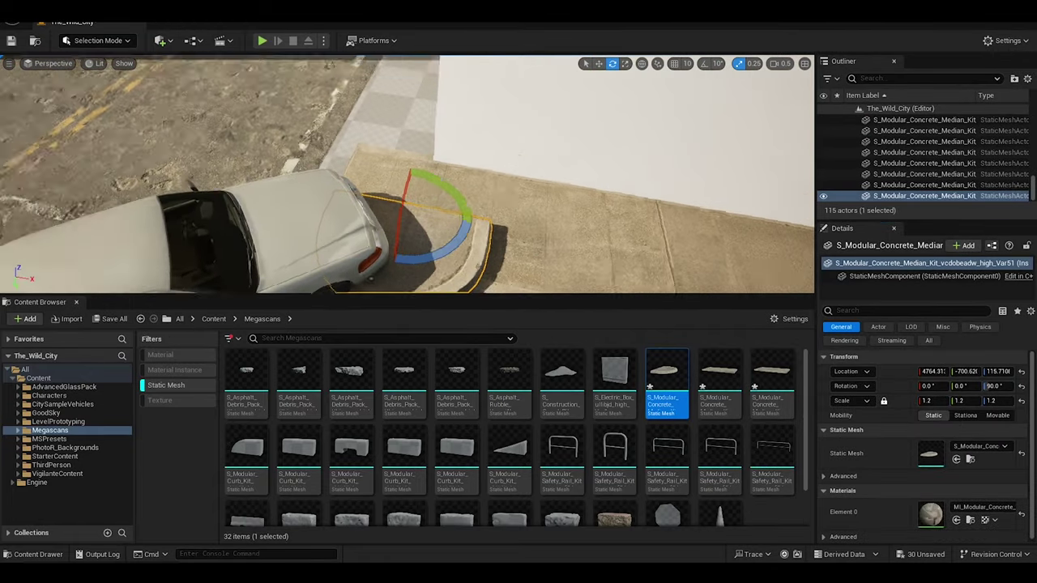
right_click_drag(551, 177, 486, 162)
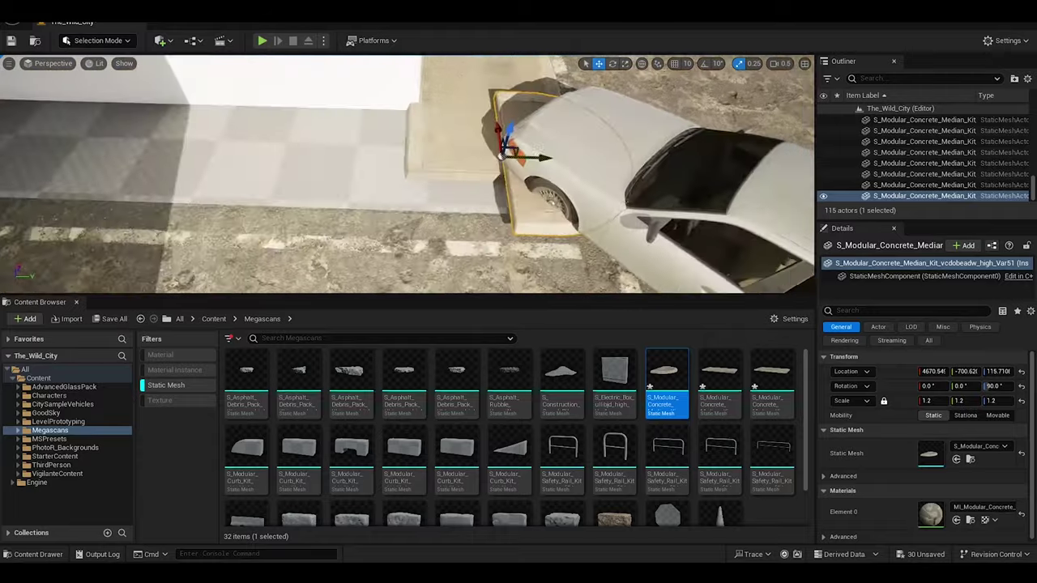
left_click_drag(437, 162, 421, 166)
mouse_move(421, 166)
right_mouse_down()
mouse_move(368, 119)
mouse_move(478, 155)
right_mouse_up()
left_click_drag(480, 156, 490, 175)
mouse_move(490, 175)
right_mouse_down()
mouse_move(437, 194)
mouse_move(486, 162)
right_mouse_up()
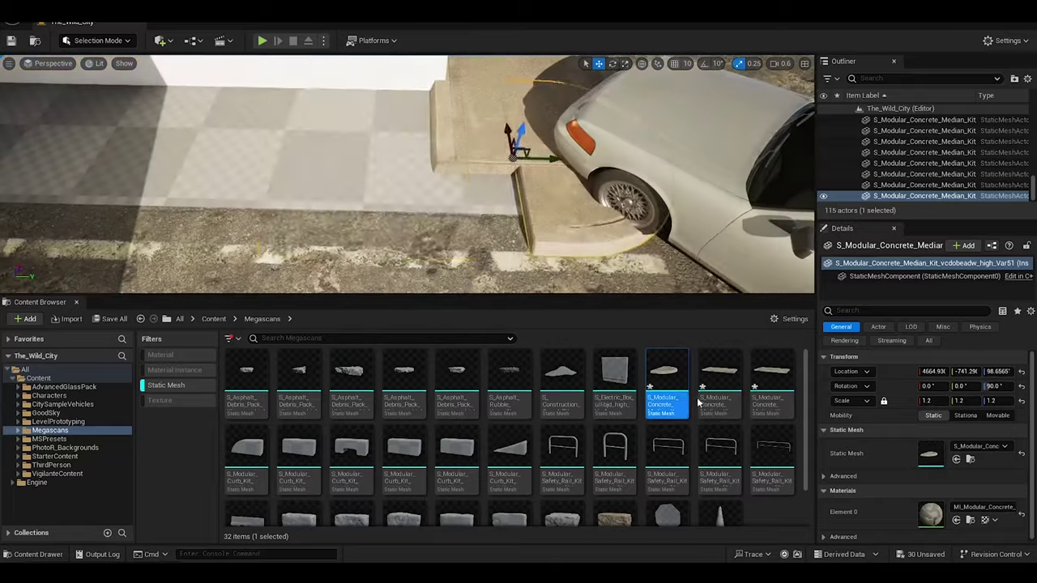
Add another median slab next to it, rotated 90° and scaled to 1.2.
left_click_drag(719, 381, 372, 226)
type("e90")
key("Return")
double_click(926, 401)
type("1.2")
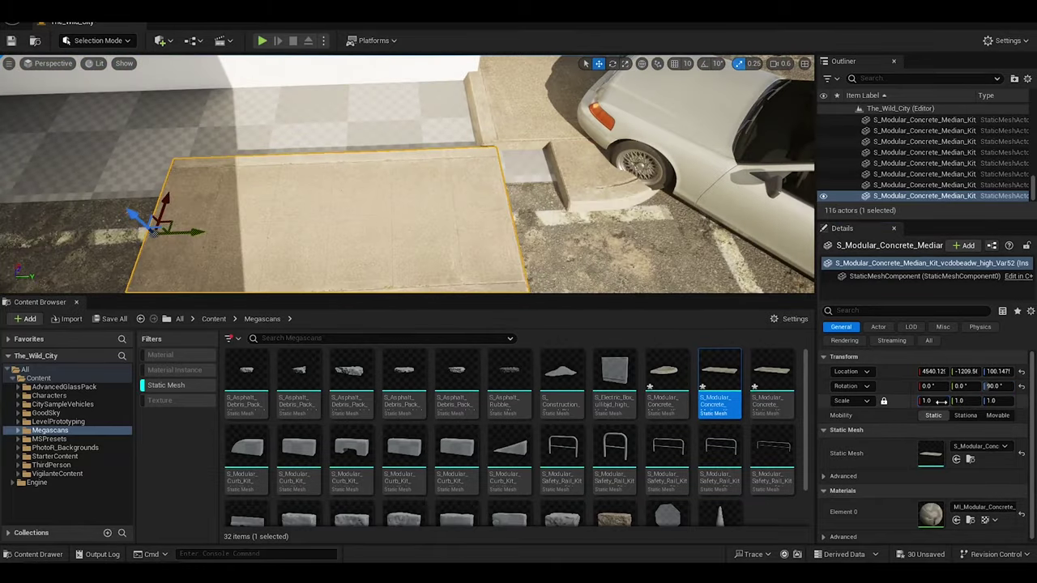
key("Return")
mouse_move(297, 186)
right_mouse_down()
mouse_move(405, 179)
mouse_move(335, 61)
mouse_move(551, 185)
right_mouse_up()
Place a third slab at 90° rotation and 1.2 scale, align it, then duplicate it.
mouse_move(771, 381)
left_mouse_down()
mouse_move(267, 173)
mouse_move(340, 212)
left_mouse_up()
key("e")
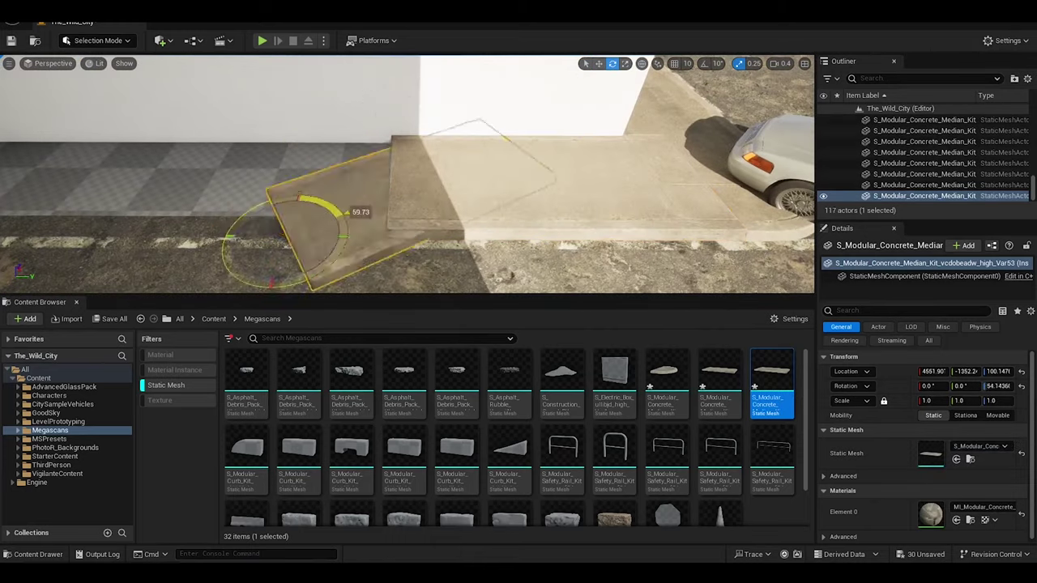
left_click(1002, 386)
type("90")
key("Return")
left_click(931, 401)
type("1.2")
key("Return")
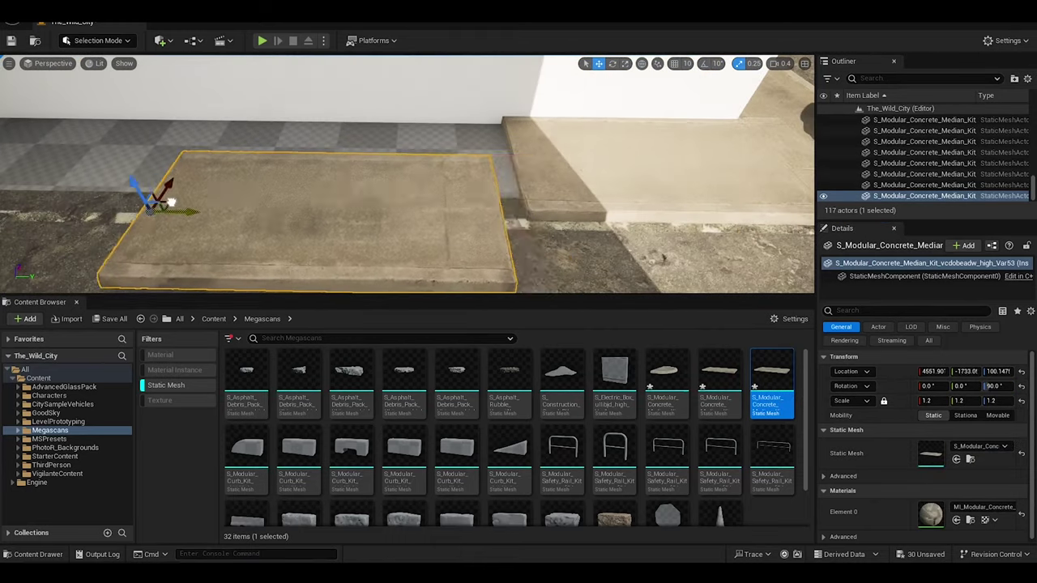
left_click_drag(171, 202, 209, 154)
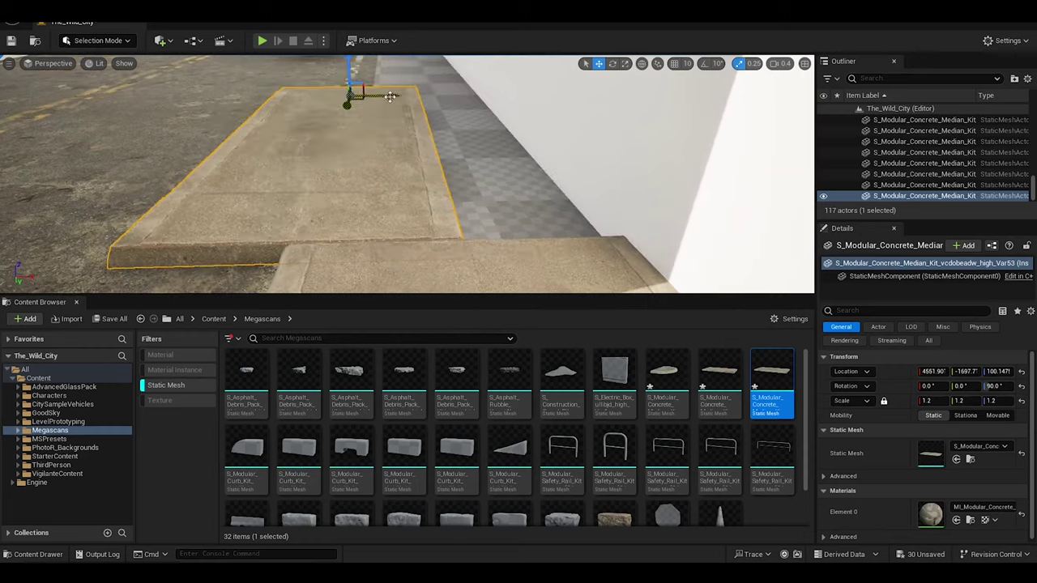
left_click_drag(390, 96, 421, 95)
right_click_drag(421, 95, 261, 201)
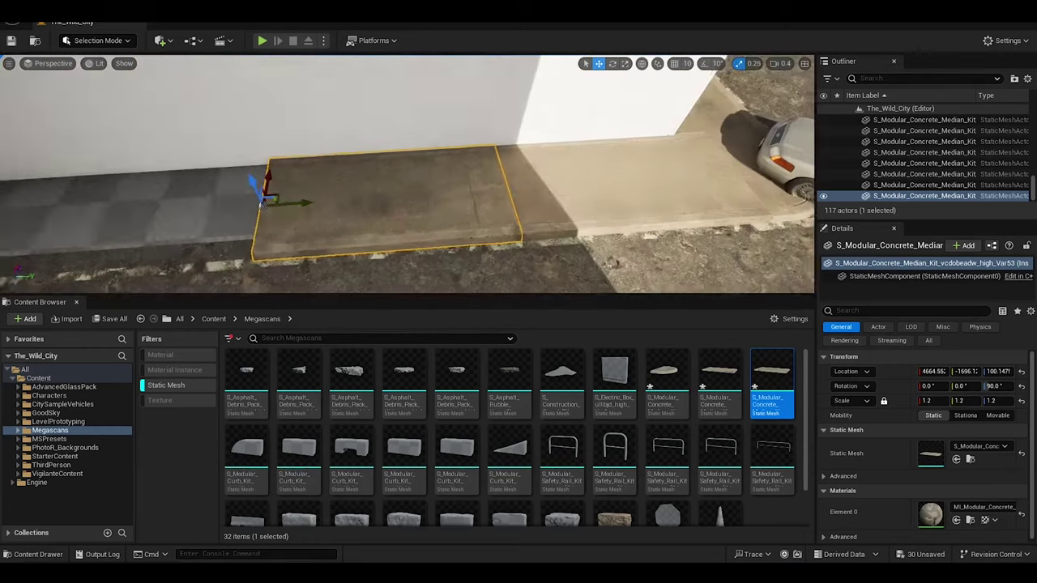
left_click_drag(304, 203, 417, 188, "alt")
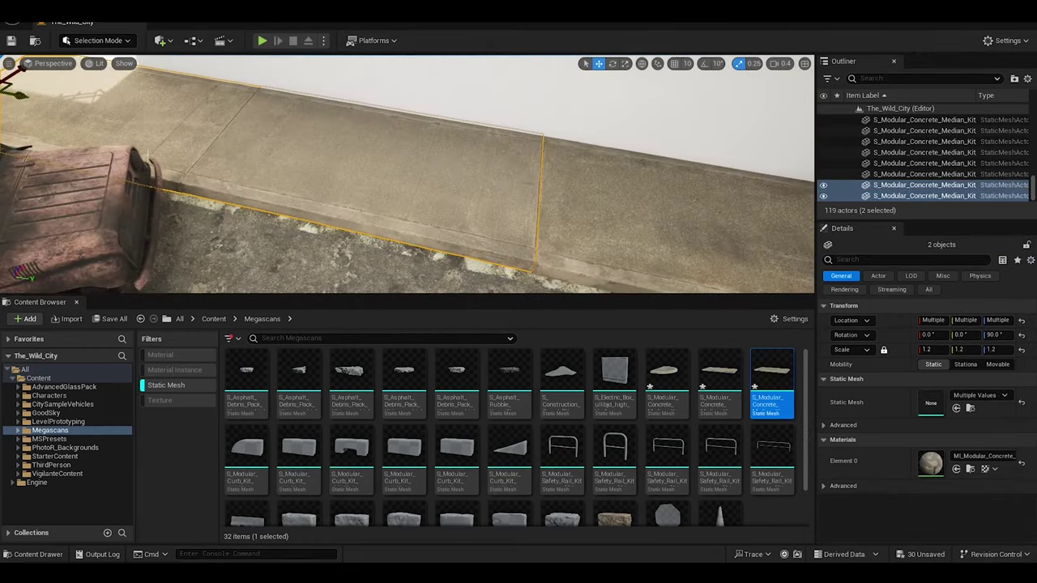
Alt-drag copies of the 1.2-scale slabs end to end along the building wall, then view them side-on.
right_click_drag(65, 118, 65, 118)
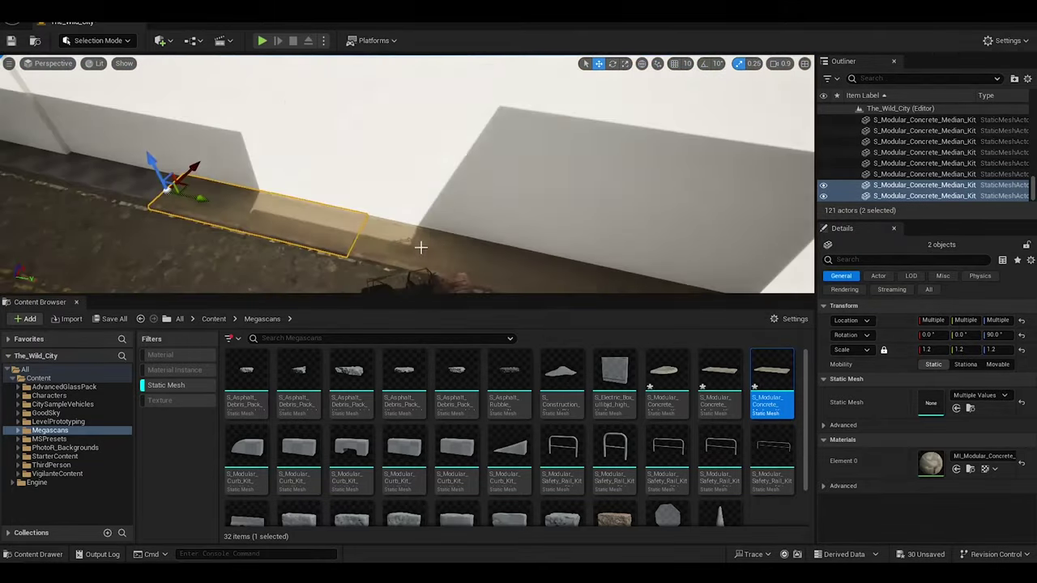
left_click_drag(421, 247, 680, 267, "ctrl+alt")
right_click_drag(457, 207, 458, 207)
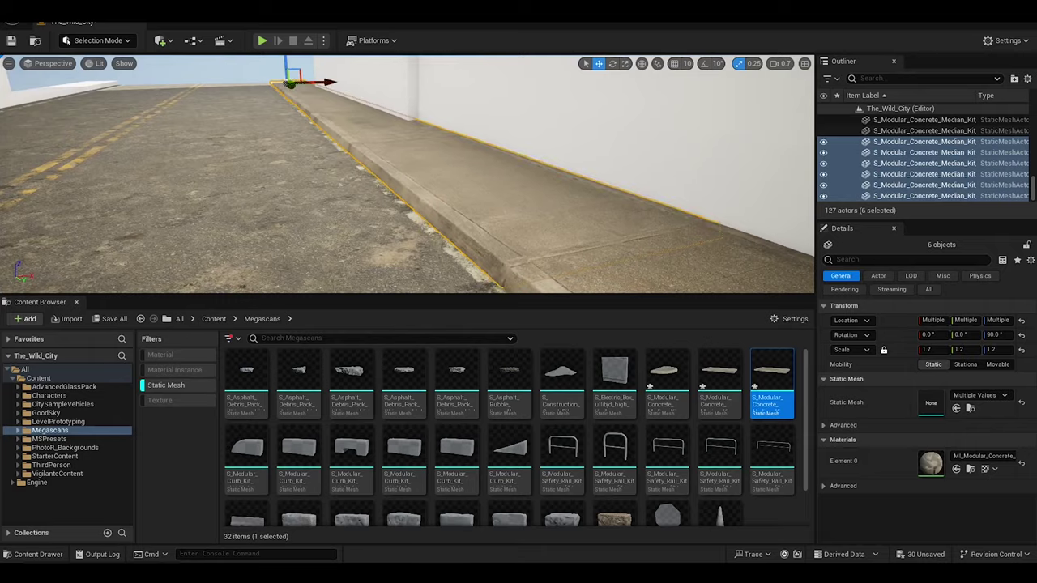
right_click_drag(458, 207, 457, 207)
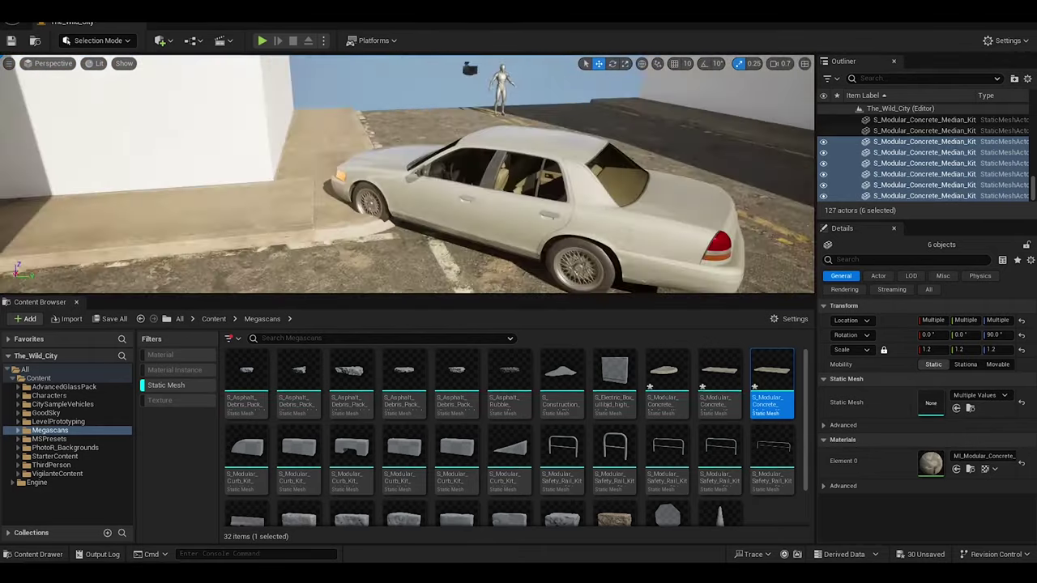
Focus the view on the parked white car and orbit around to its rear.
left_click(502, 186)
key("f")
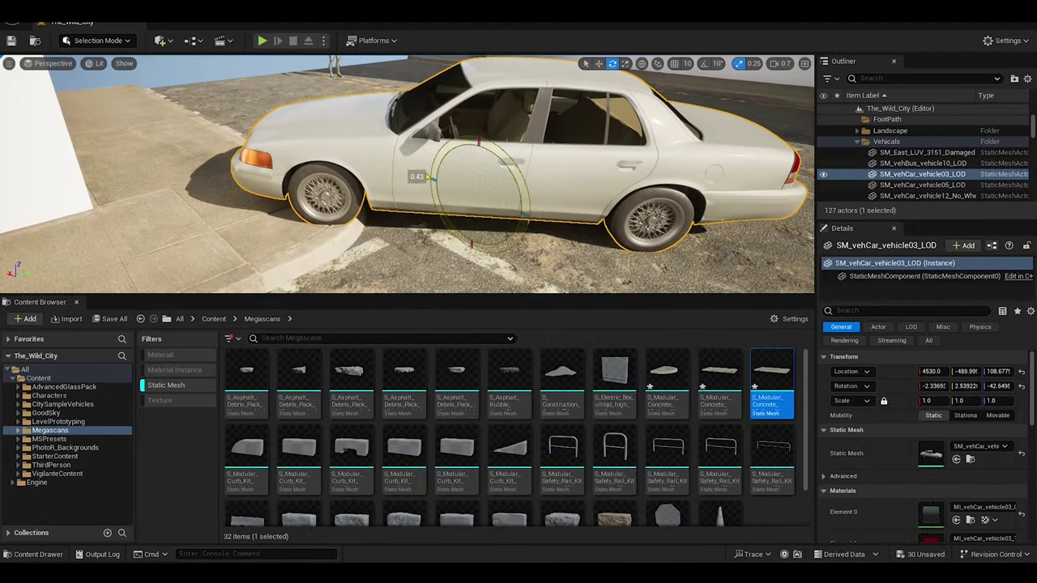
left_click_drag(478, 227, 478, 227, "alt")
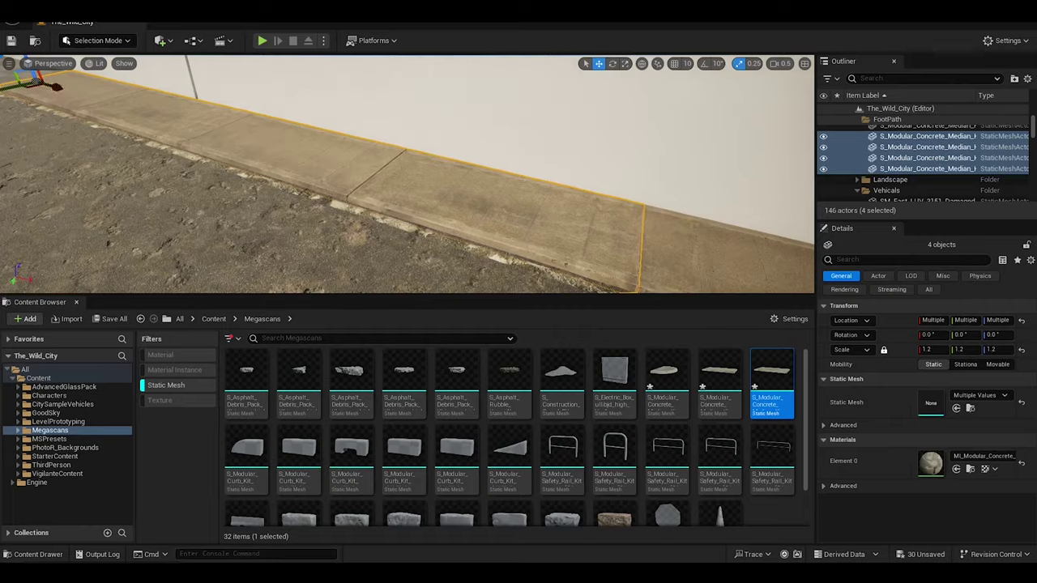
Select the run of curb pieces along the street between the blocks.
key("f")
right_click_drag(405, 174, 405, 174)
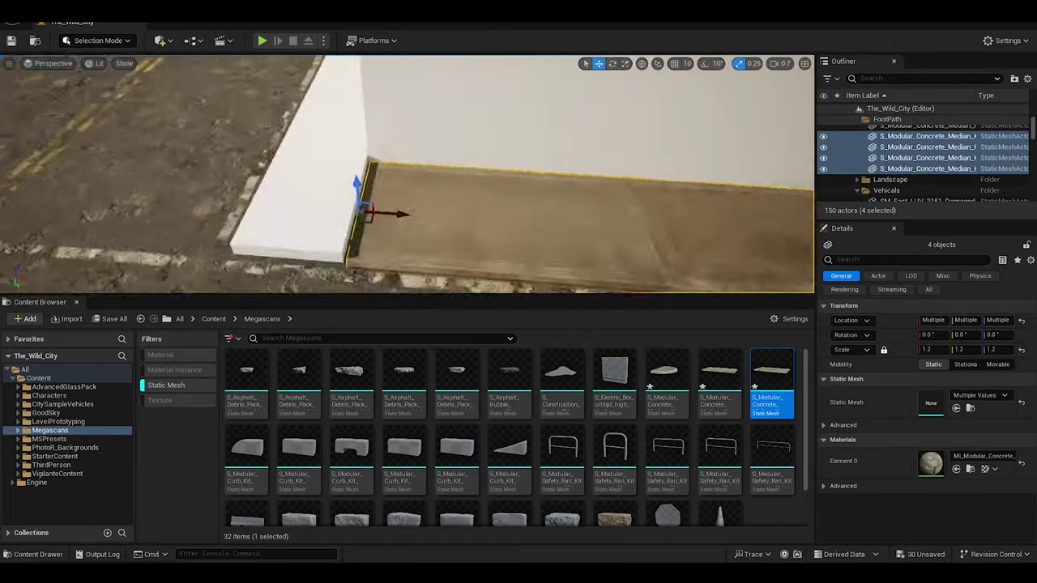
left_click(378, 215)
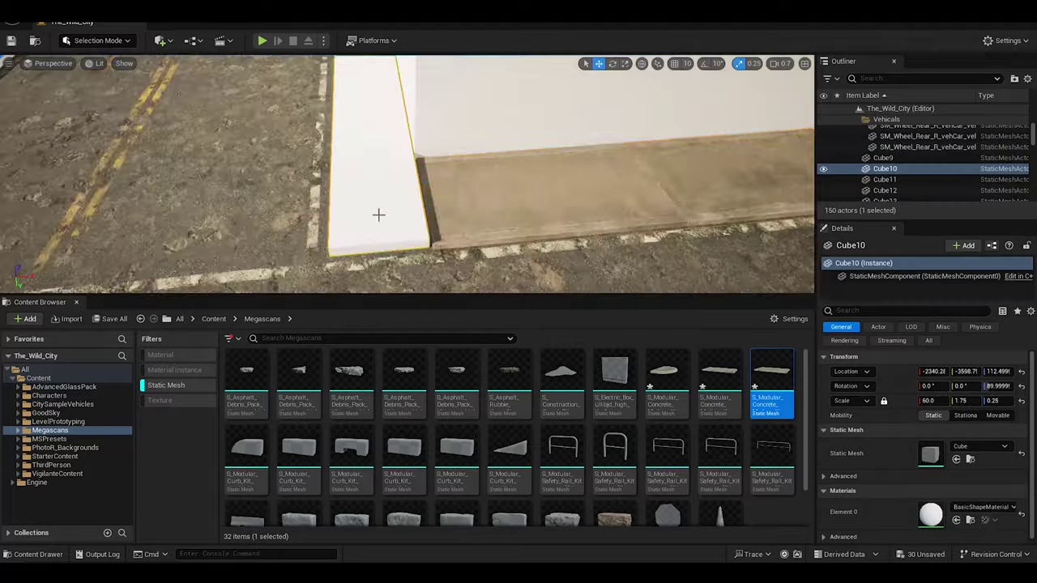
mouse_move(377, 215)
right_mouse_down()
mouse_move(332, 186)
mouse_move(380, 146)
right_mouse_up()
left_click(332, 186)
left_click(332, 186, "ctrl")
left_click(380, 146, "ctrl")
Copy the curb run further along the block to the corner, then restore the 13-piece selection.
left_click_drag(381, 146, 544, 81, "alt")
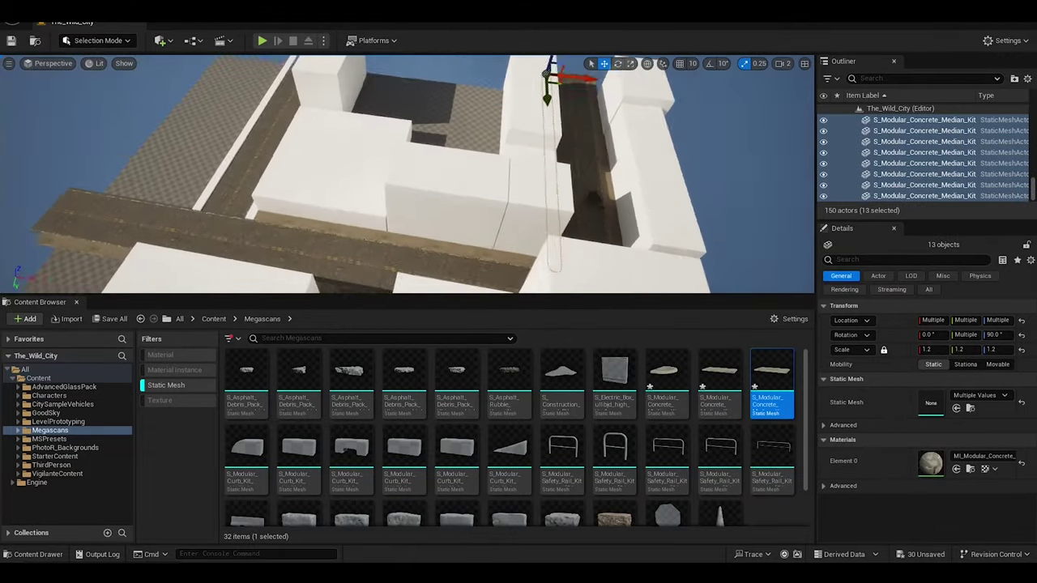
mouse_move(545, 81)
right_mouse_down()
mouse_move(316, 65)
mouse_move(507, 224)
mouse_move(515, 165)
mouse_move(568, 202)
mouse_move(486, 178)
mouse_move(437, 178)
right_mouse_up()
left_click(507, 225)
left_click(515, 166)
key("ctrl+z")
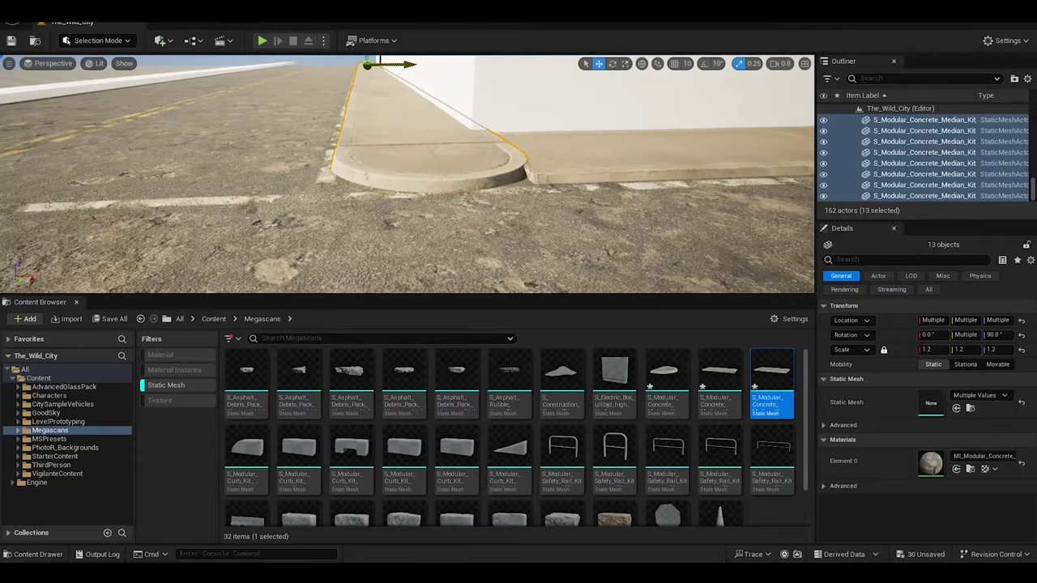
Undo the last two curb moves and select two curb slabs near the corner.
right_click_drag(424, 74, 405, 77)
key("ctrl+z")
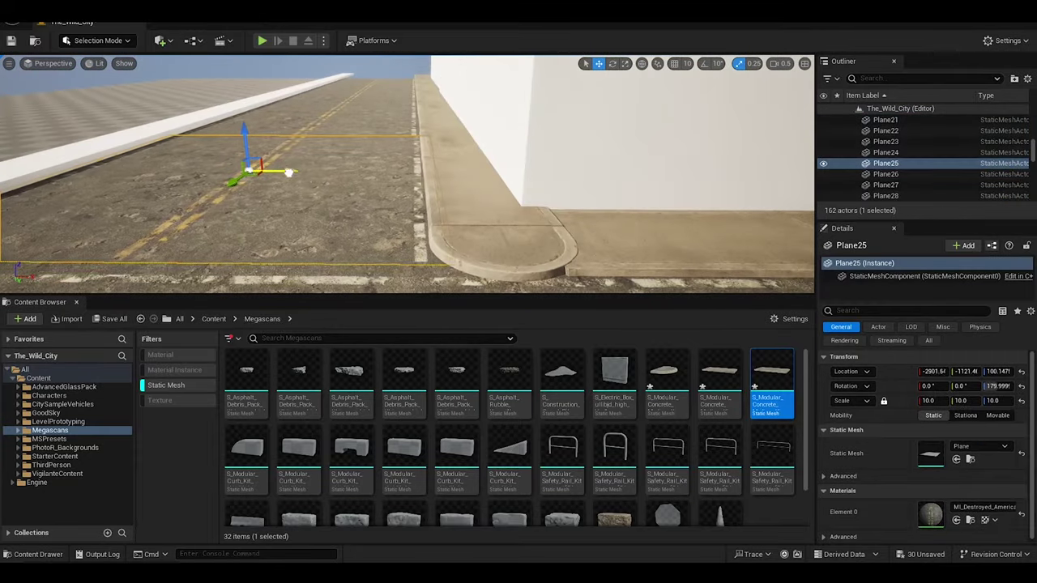
key("ctrl+z")
mouse_move(405, 162)
right_mouse_down()
mouse_move(409, 134)
mouse_move(344, 145)
mouse_move(348, 81)
mouse_move(397, 86)
right_mouse_up()
key("ctrl+z")
key("ctrl+z")
key("ctrl+z")
key("ctrl+z")
key("ctrl+z")
key("ctrl+z")
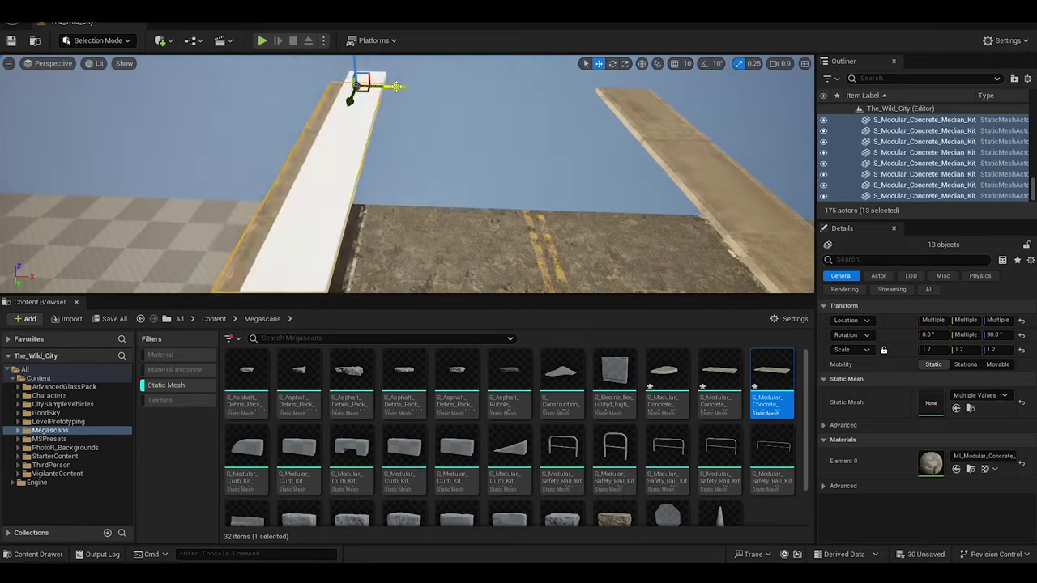
Copy five curb slabs along the road edge, then select the Landscape.
right_click_drag(362, 127, 470, 224)
left_click(514, 266)
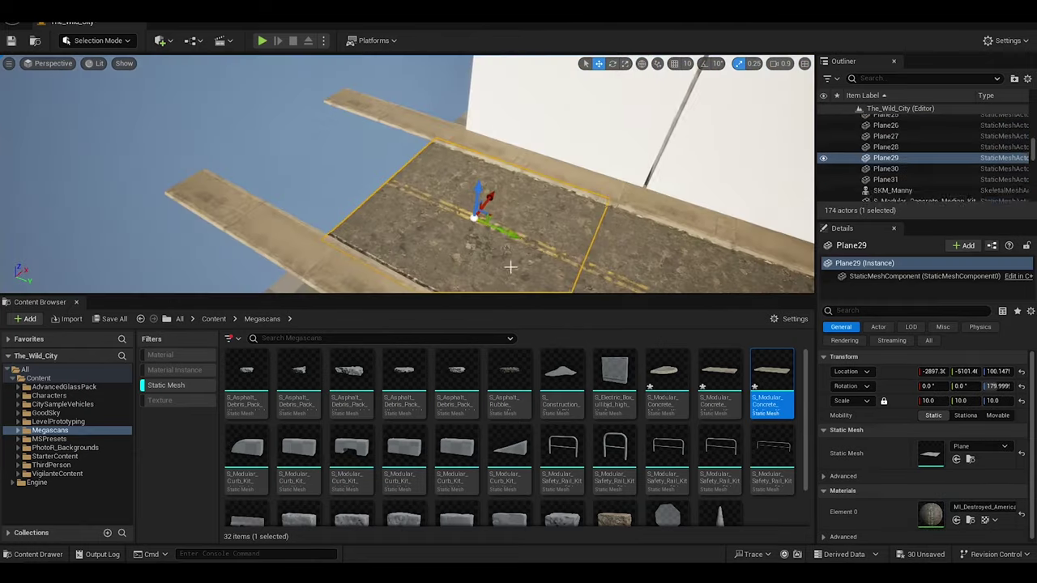
right_click_drag(513, 266, 519, 243)
mouse_move(260, 177)
right_mouse_down()
mouse_move(675, 77)
mouse_move(694, 202)
mouse_move(729, 243)
right_mouse_up()
key("ctrl+v")
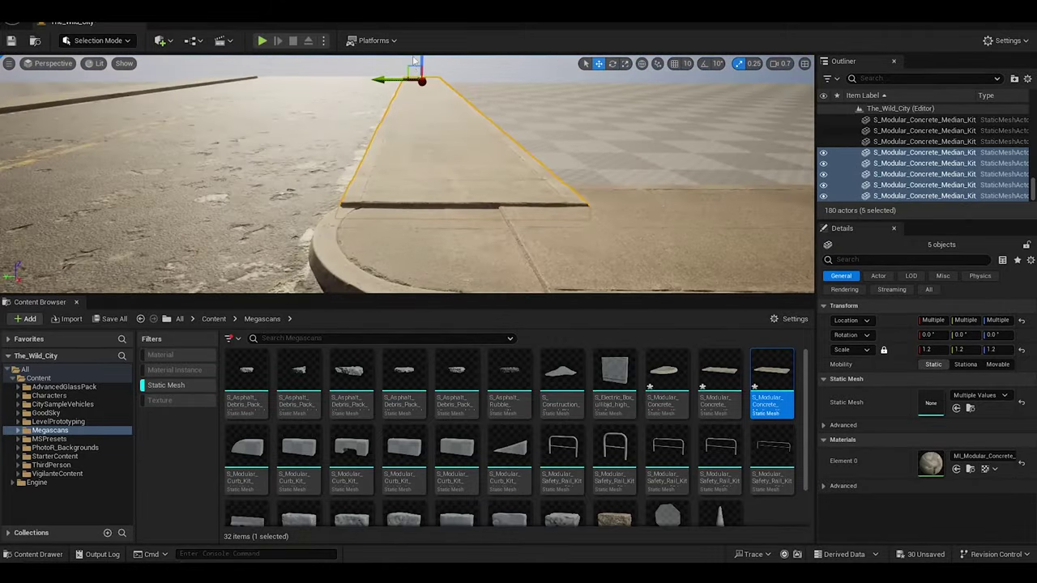
mouse_move(729, 243)
right_mouse_down()
mouse_move(439, 78)
mouse_move(486, 121)
right_mouse_up()
left_click(439, 81)
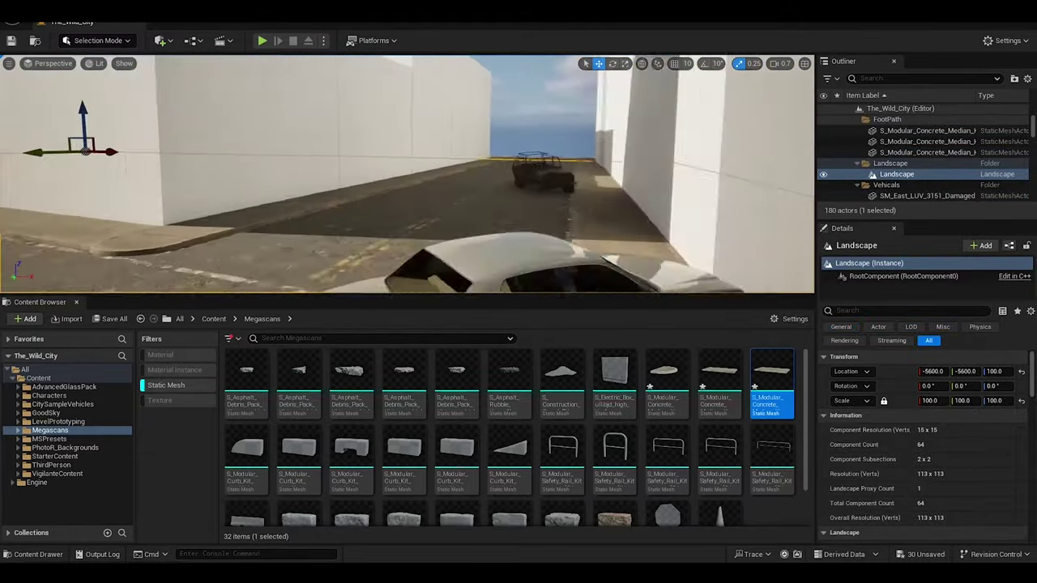
Browse the city vehicle, AdvancedGlassPack and Characters folders in the Content Browser.
right_click_drag(486, 121, 389, 275)
scroll(438, 450, "down", 1)
left_click(61, 404)
left_click(63, 386)
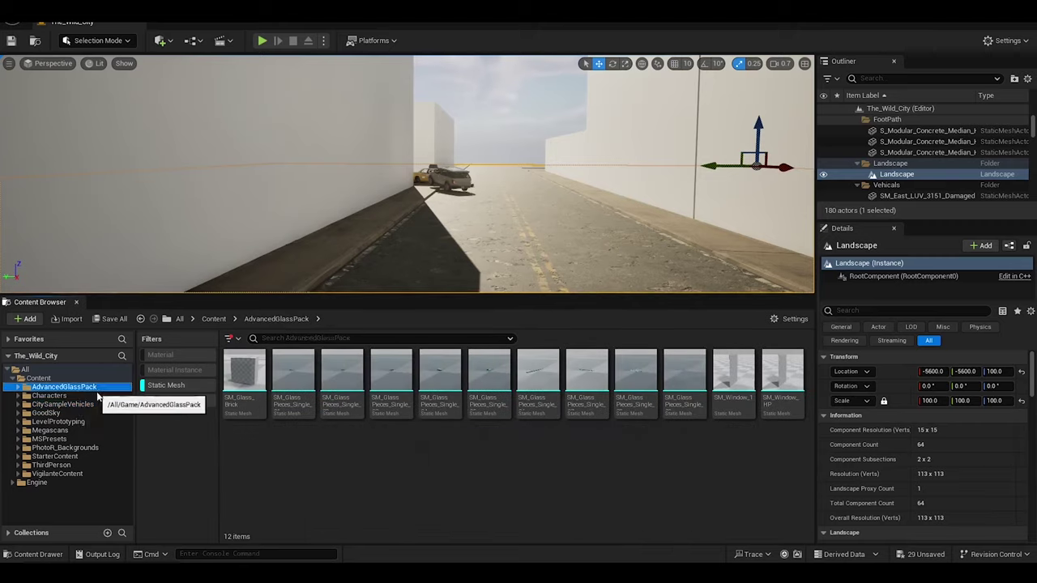
left_click(49, 395)
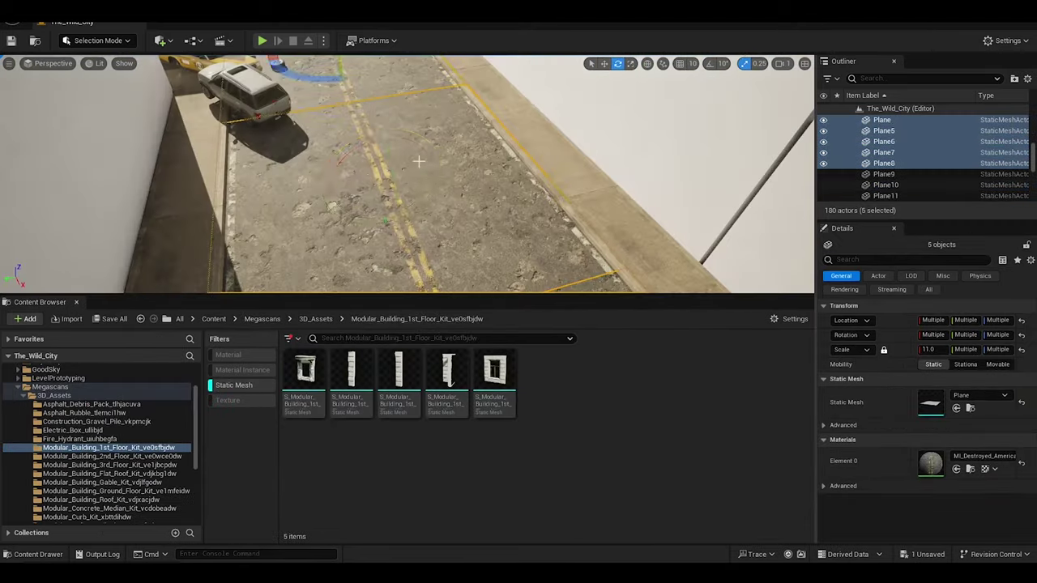
Select the eleven road tile planes and set their scale to 9.
right_click_drag(419, 161, 373, 148)
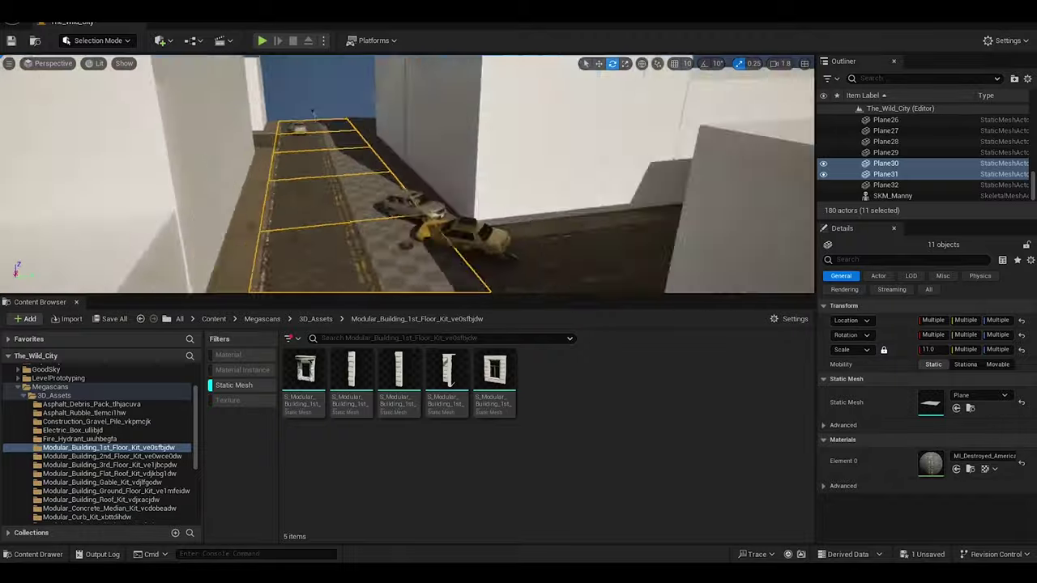
right_click_drag(372, 148, 509, 243)
left_click(939, 349)
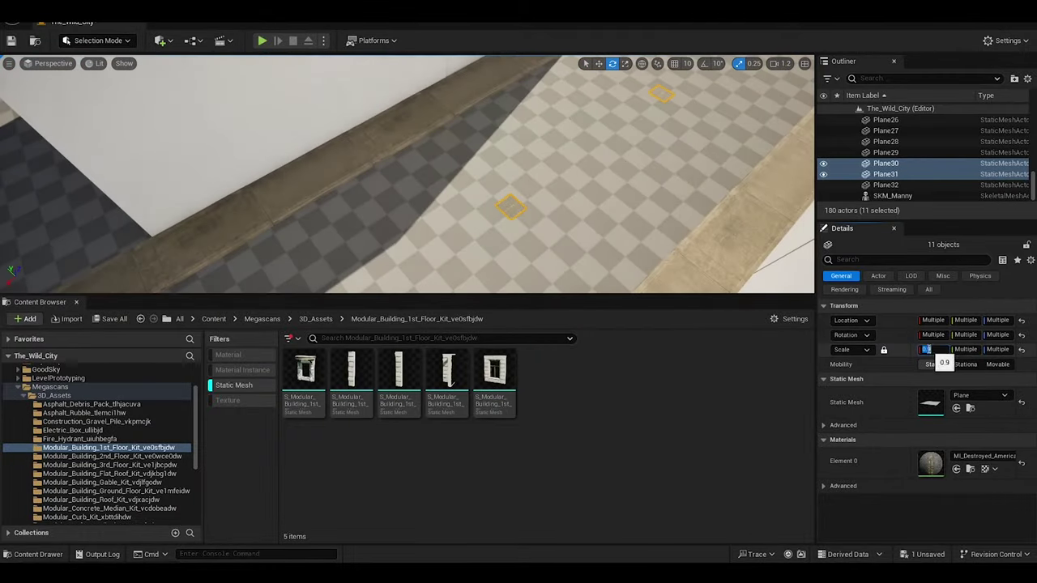
Straighten Plane5 and Plane6 to a rotation of 0, 0, 90°.
left_click(883, 173)
key("w")
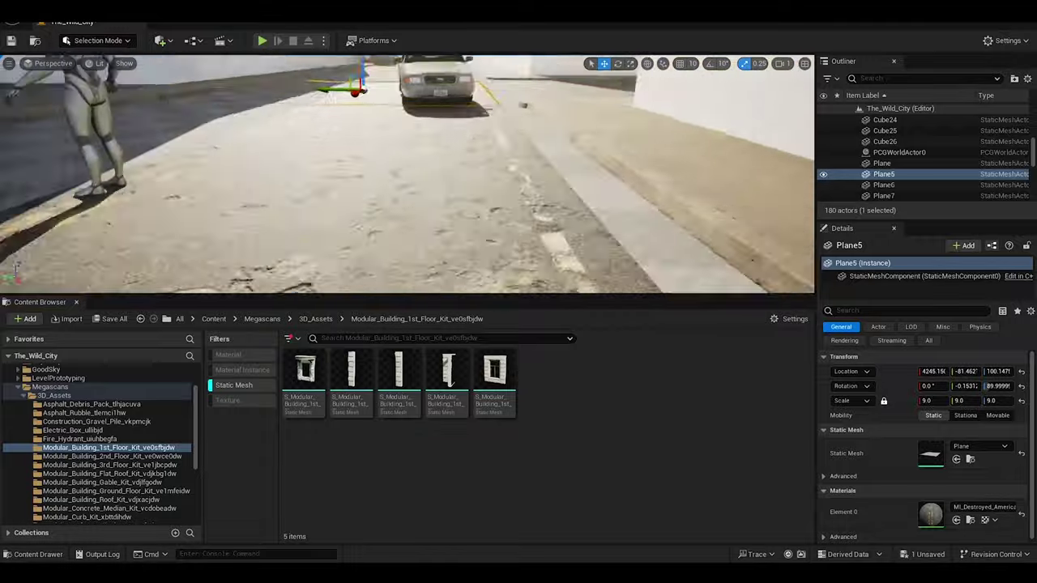
left_click(1022, 387)
key("ctrl+z")
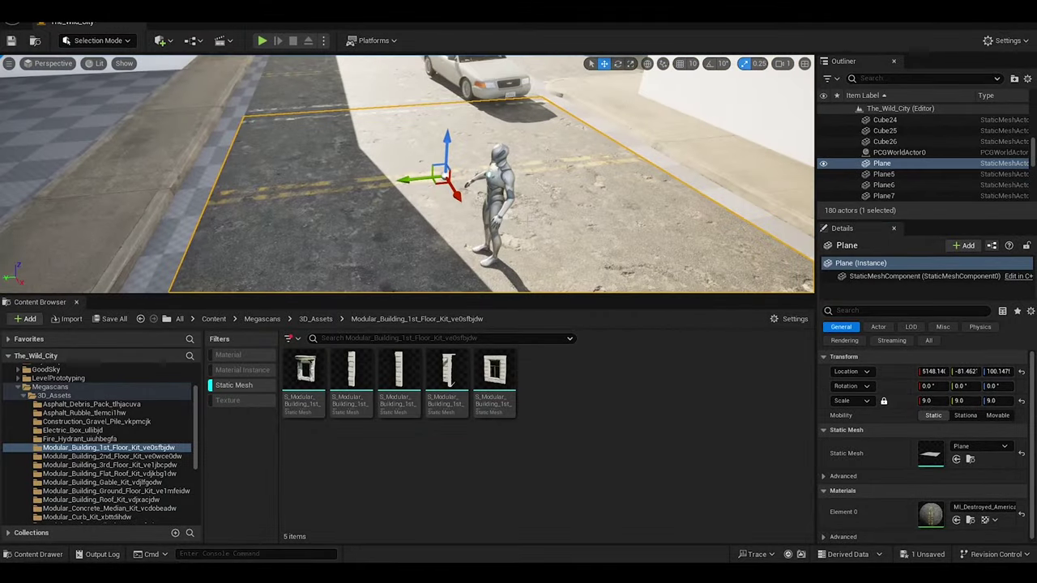
key("e")
key("Down")
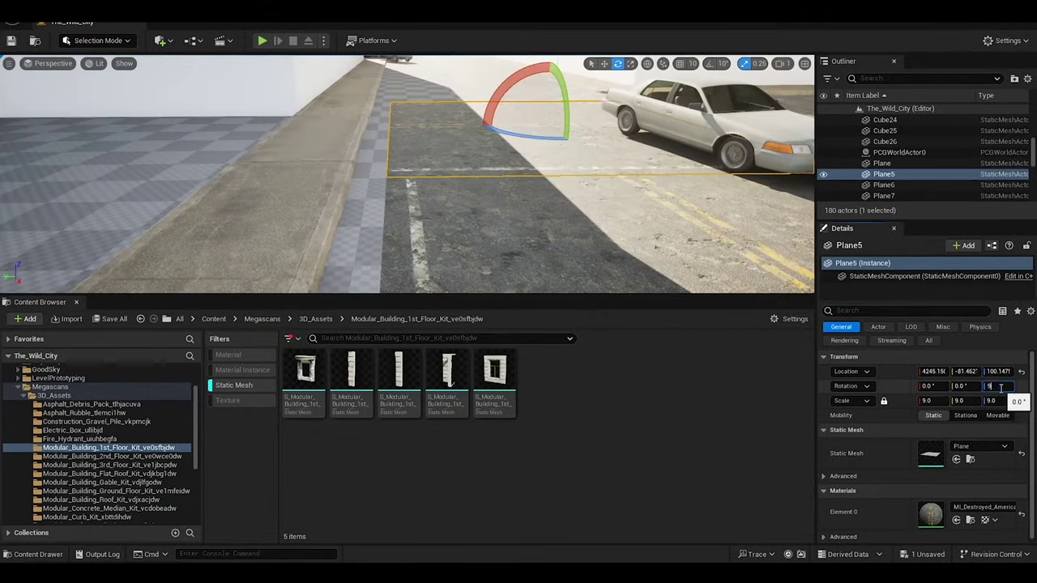
key("Down")
left_click(1021, 386)
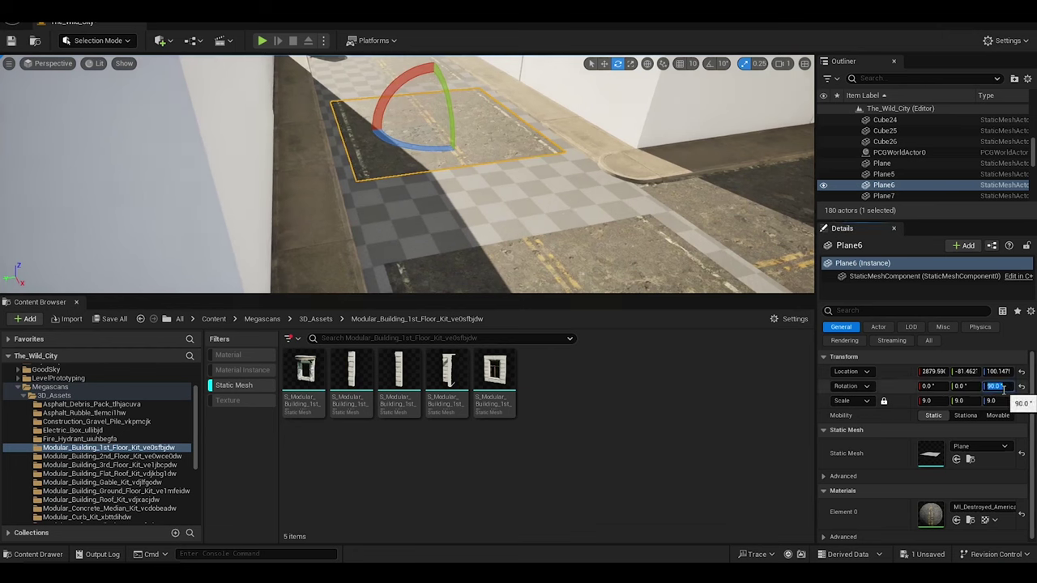
key("w")
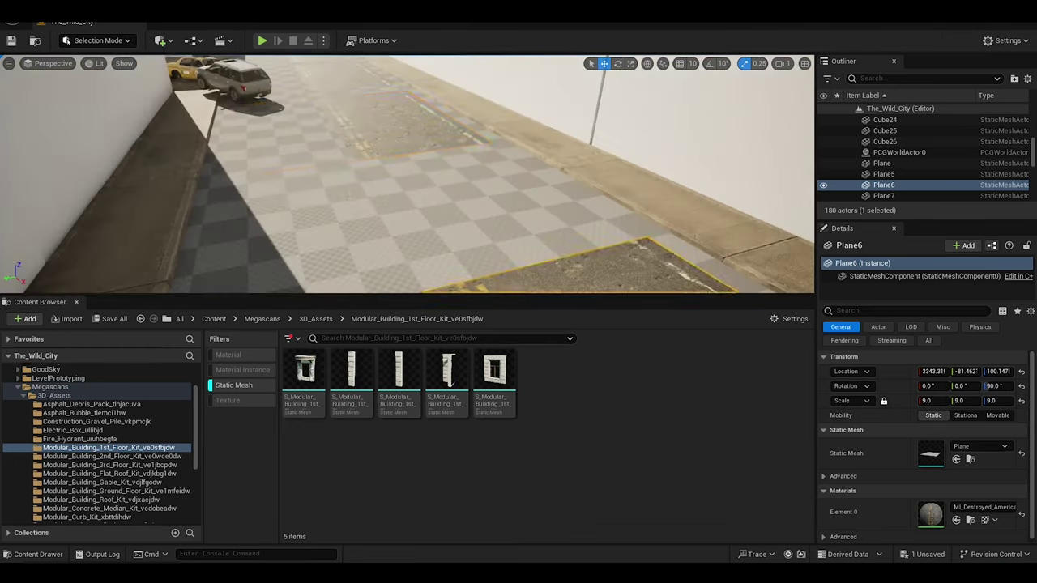
Set Plane7 to 0, 0, 90° rotation and slide it into line along the road.
key("Down")
left_click(964, 387)
left_click(1022, 387)
left_click_drag(350, 131, 422, 101, "shift")
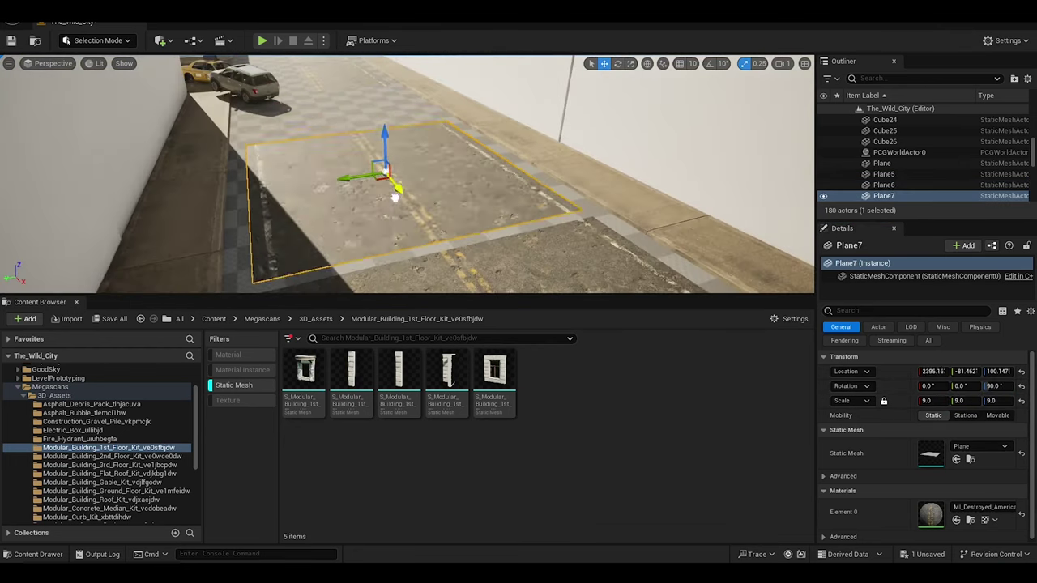
key("Up")
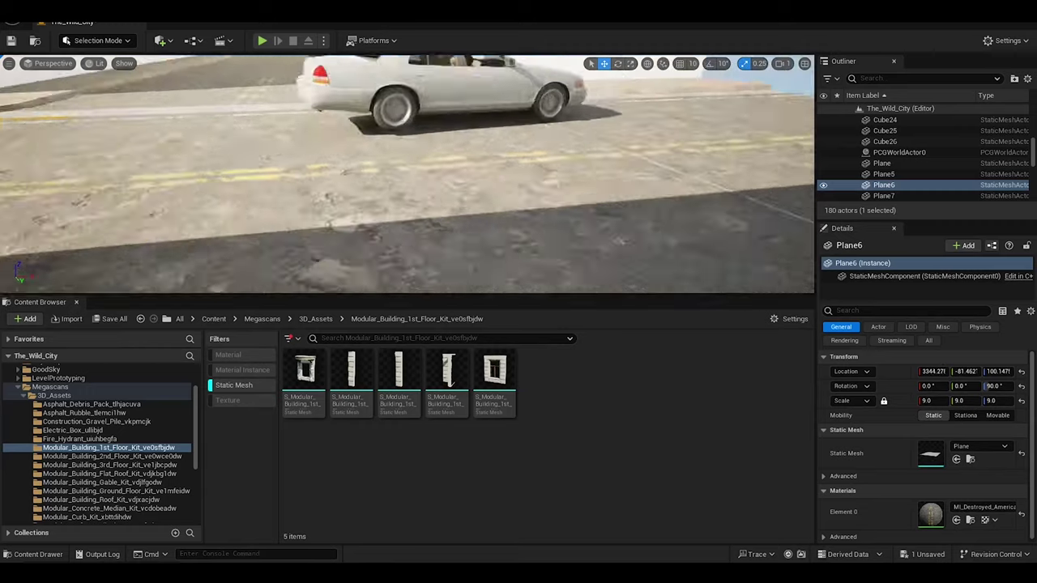
key("Up")
key("Down")
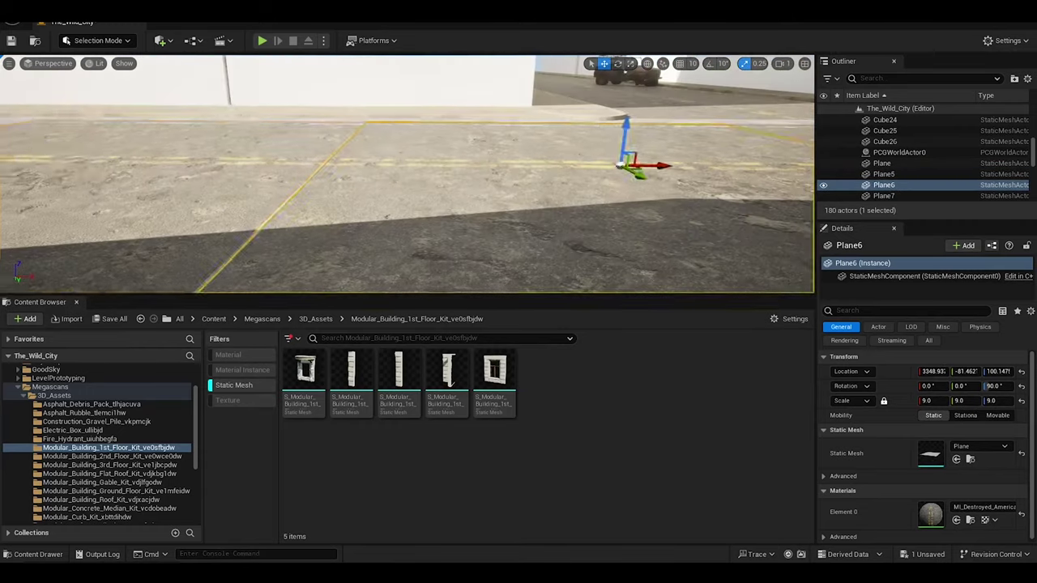
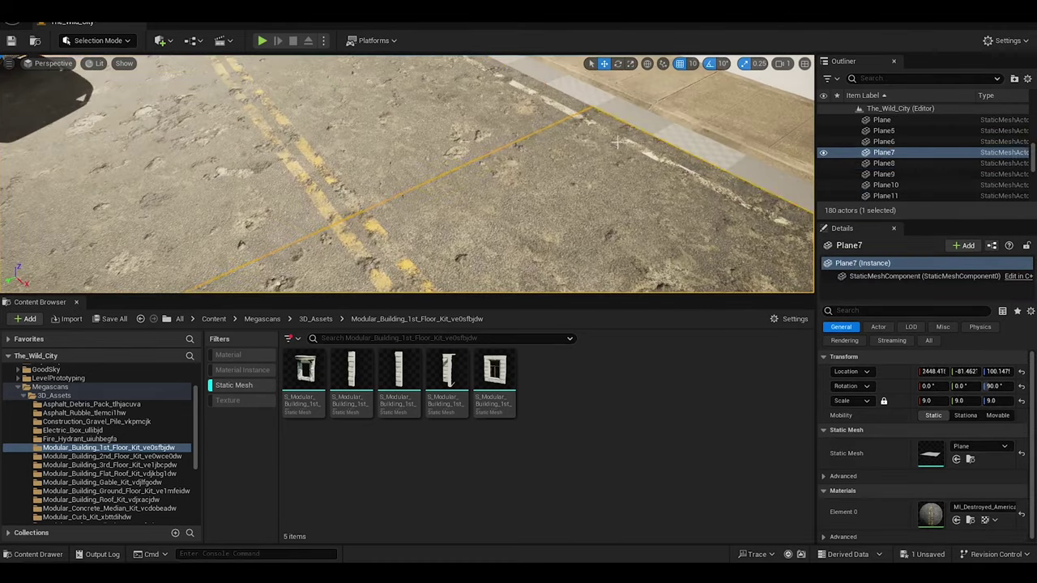
Select several asphalt road planes along the street, duplicate one, then undo the stray move.
left_click(493, 194)
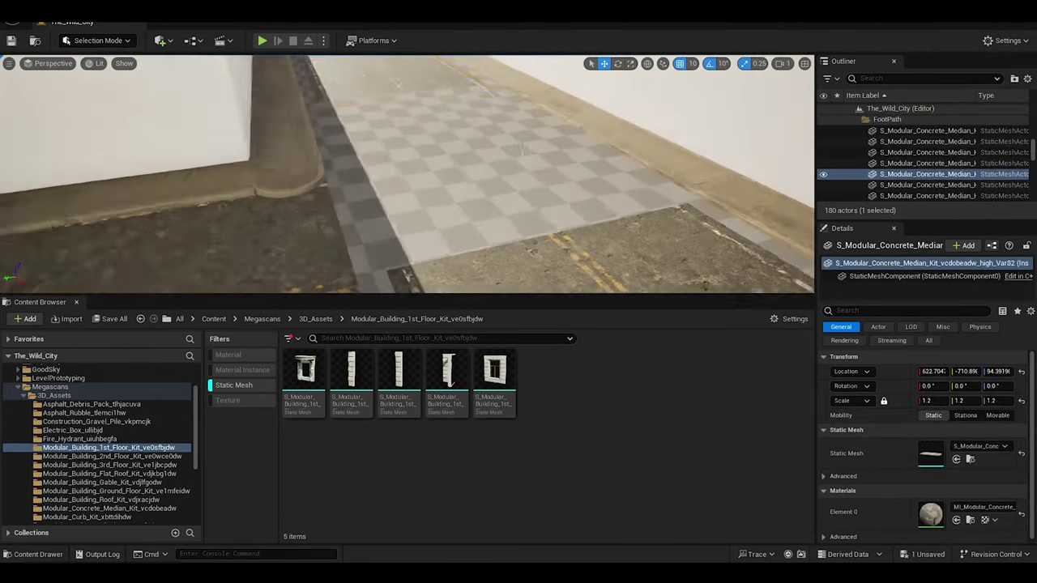
left_click(475, 182)
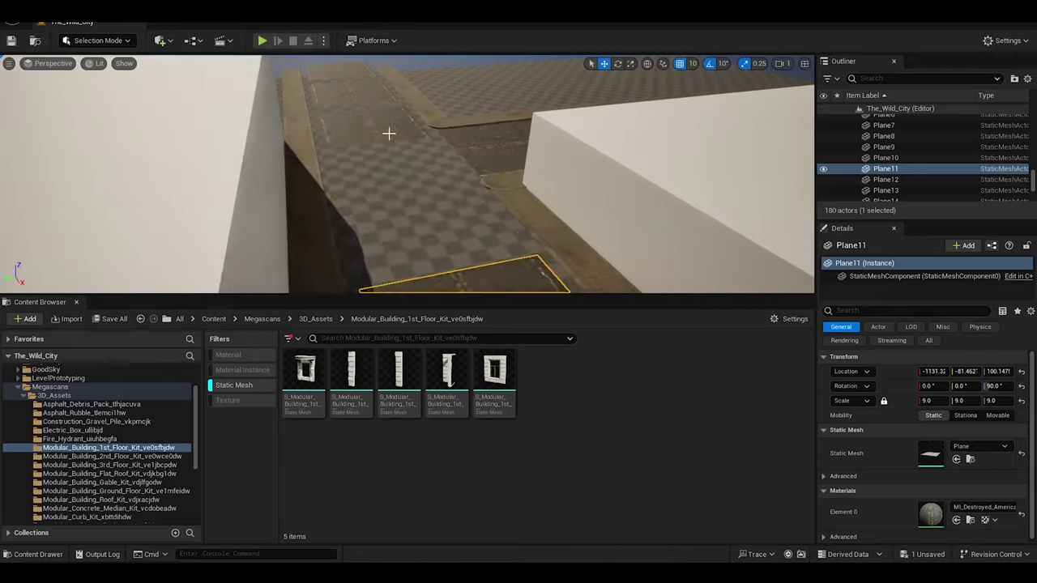
left_click(389, 132)
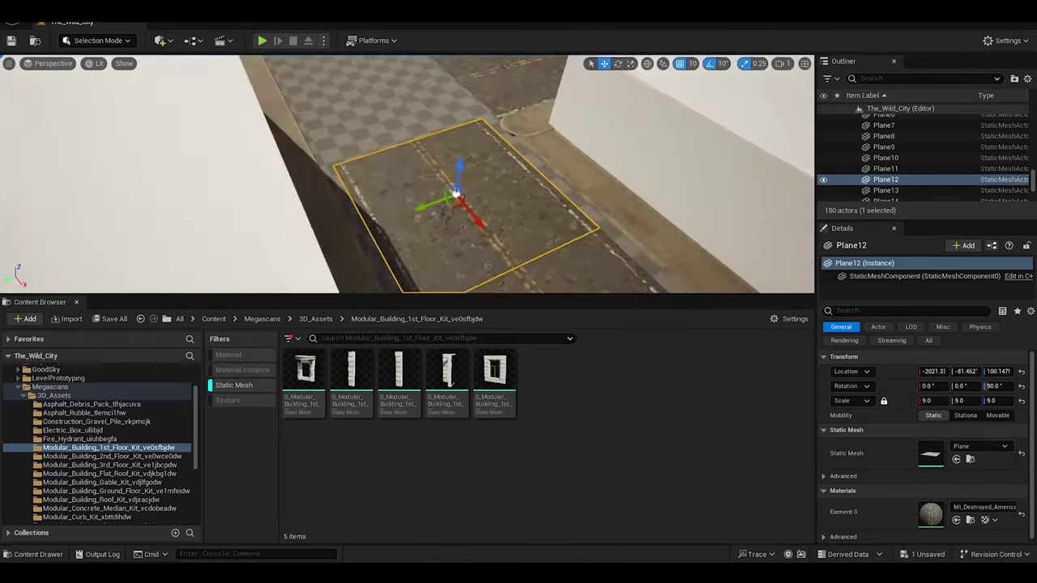
left_click(323, 127)
left_click_drag(385, 225, 318, 130, "alt")
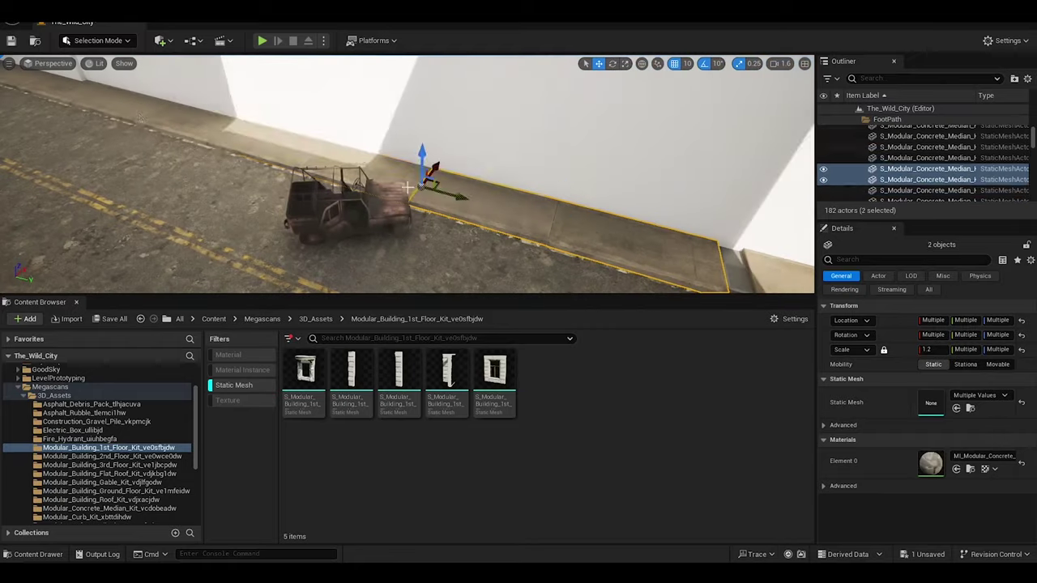
key("ctrl+z")
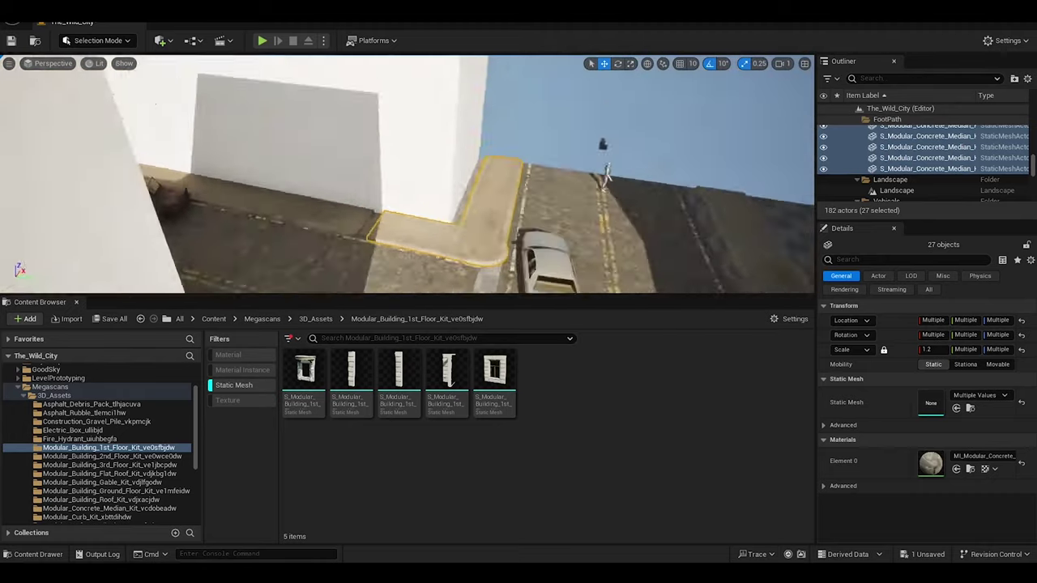
Scale road plane Plane19 and the other selected road planes down to 9.0.
left_click(203, 243)
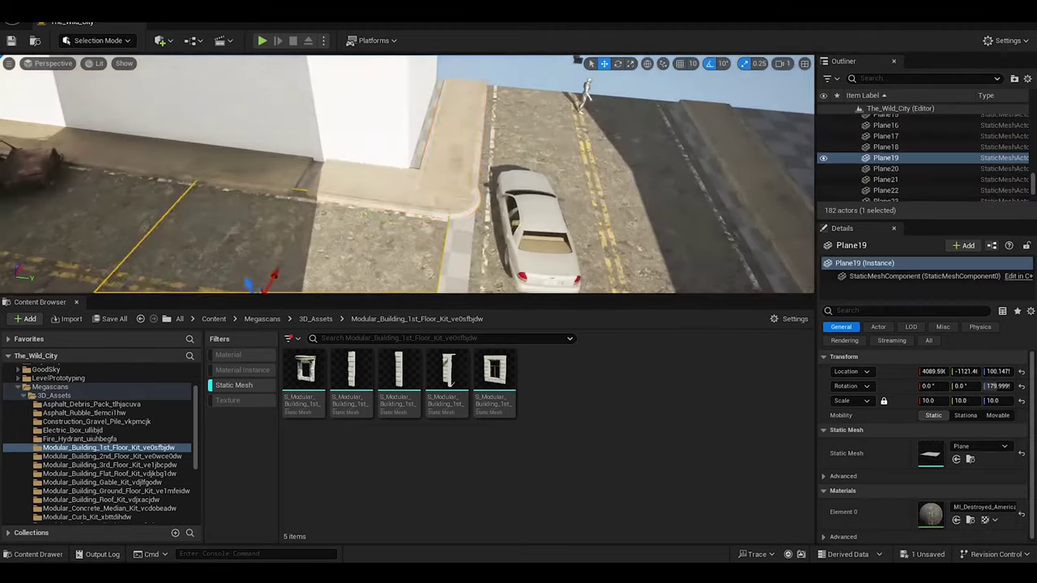
left_click(928, 400)
type("9")
key("Return")
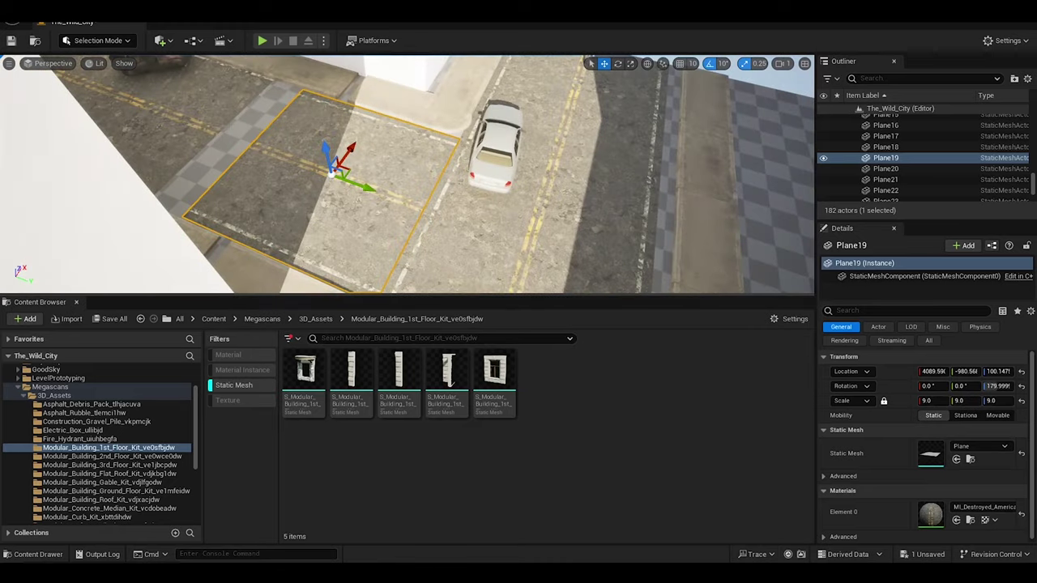
left_click(290, 211)
left_click(281, 181, "ctrl")
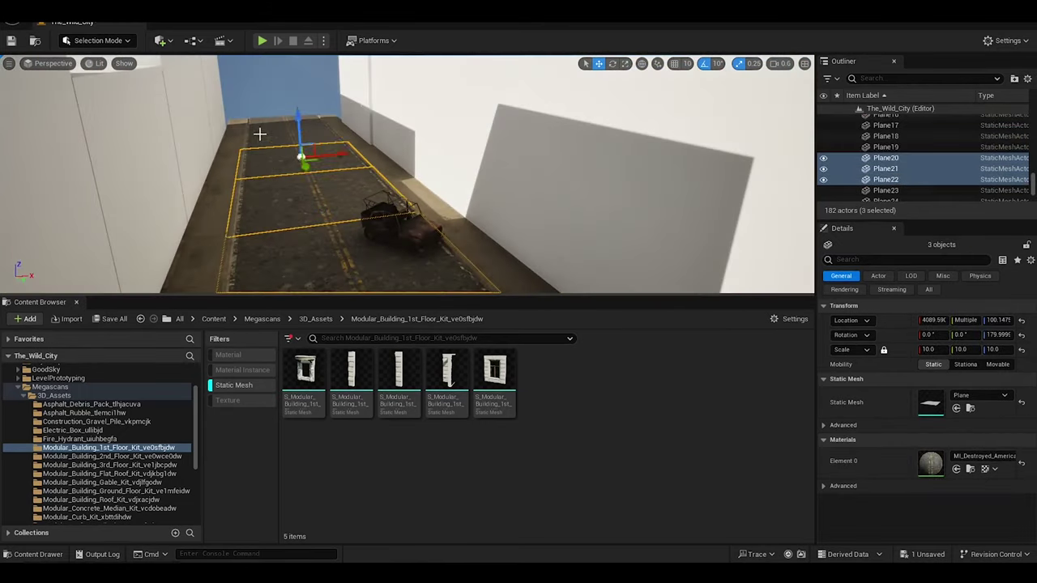
left_click(929, 349)
type("9")
key("Return")
Check Plane22 and the following road planes against the concrete medians, then select the Landscape.
left_click(381, 227)
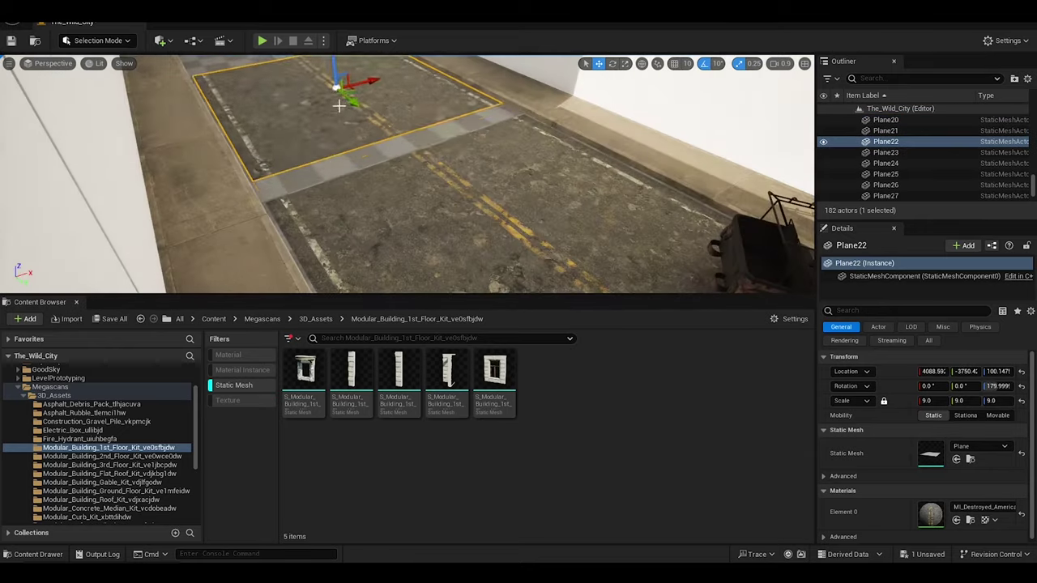
left_click(535, 243)
key("Down")
key("Down")
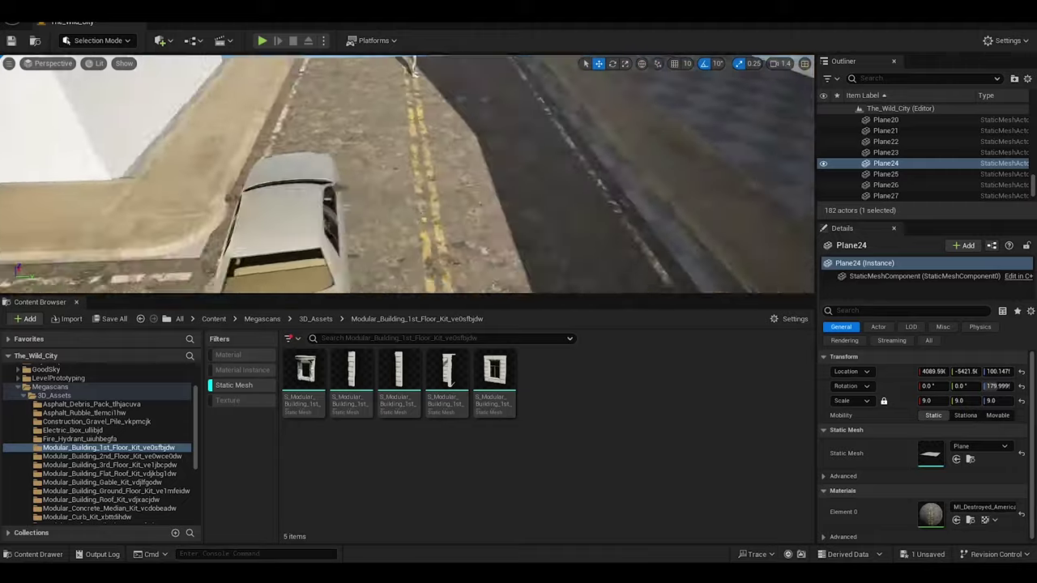
left_click(157, 167)
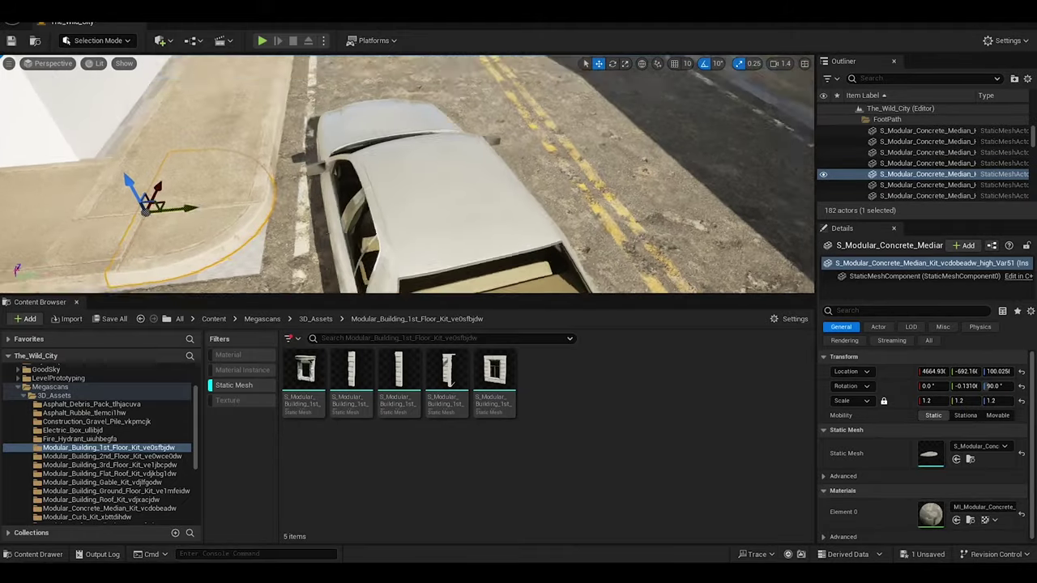
left_click(567, 202)
left_click(688, 202)
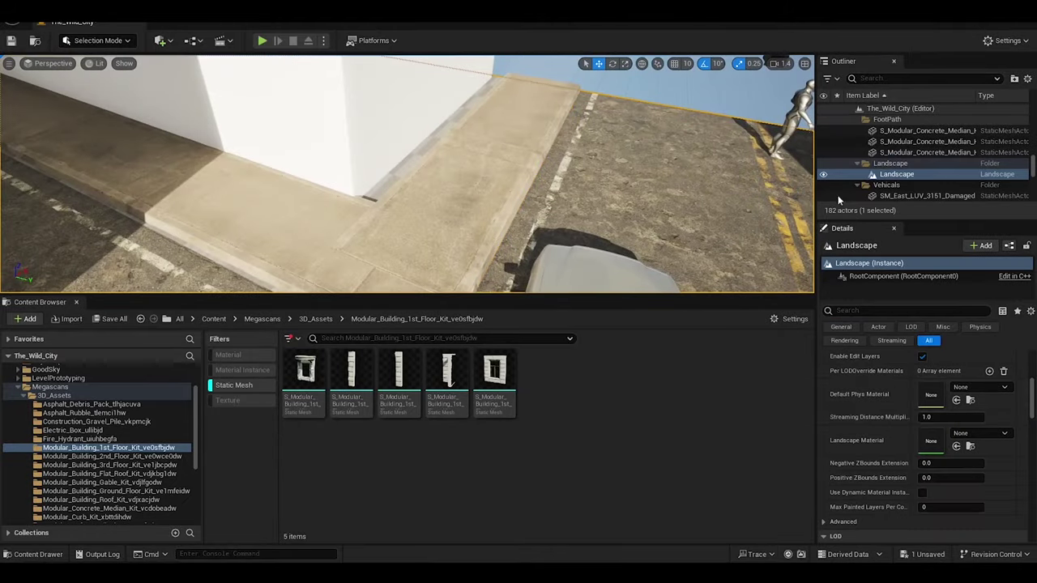
Filter Megascans to material instances and assign MI_Destroyed_American as the Landscape Material.
left_click(235, 400)
left_click(262, 318)
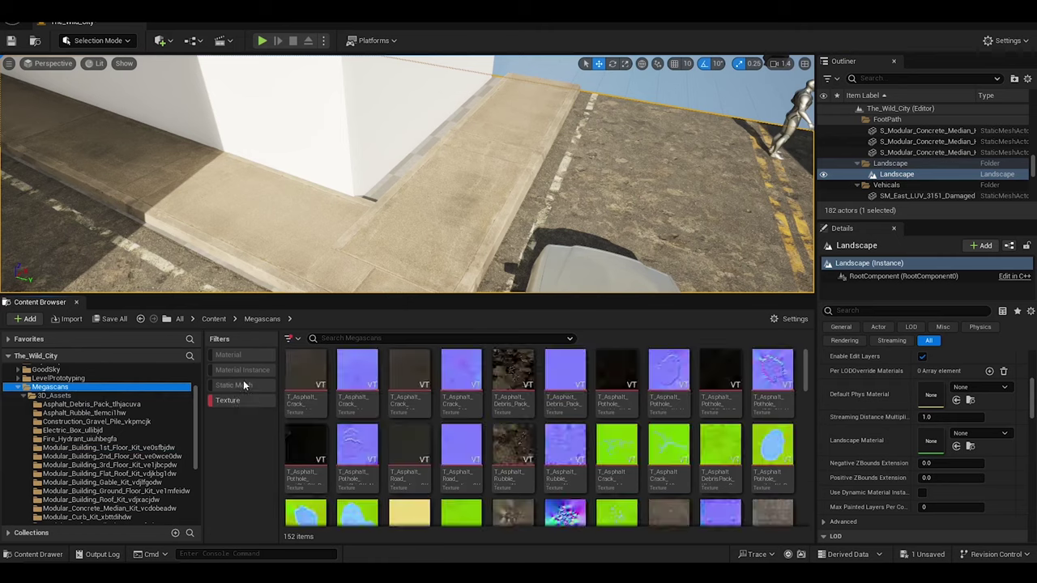
left_click(242, 369)
scroll(583, 442, "up", 2)
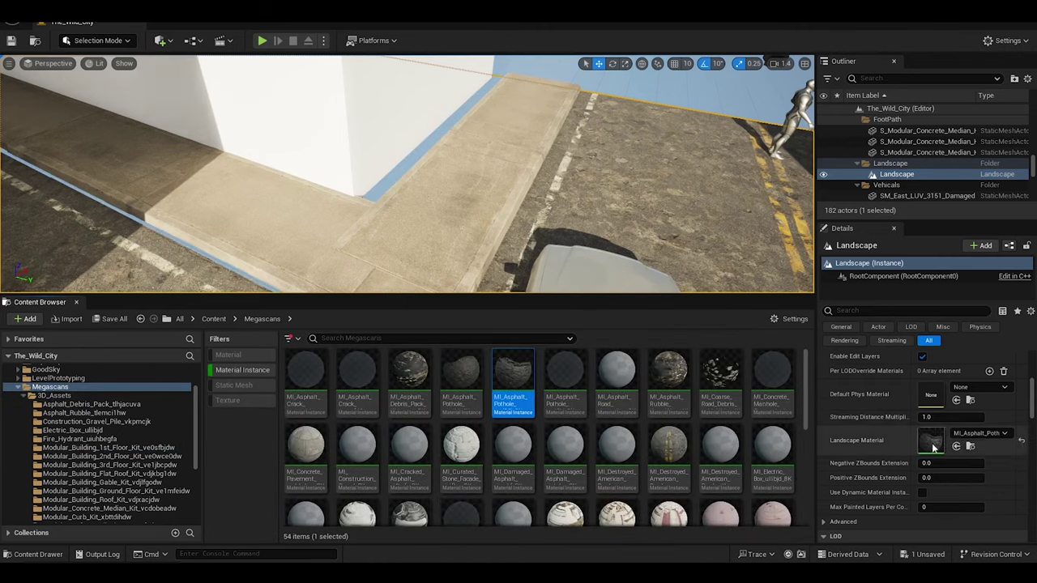
left_click(409, 373)
left_click(956, 446)
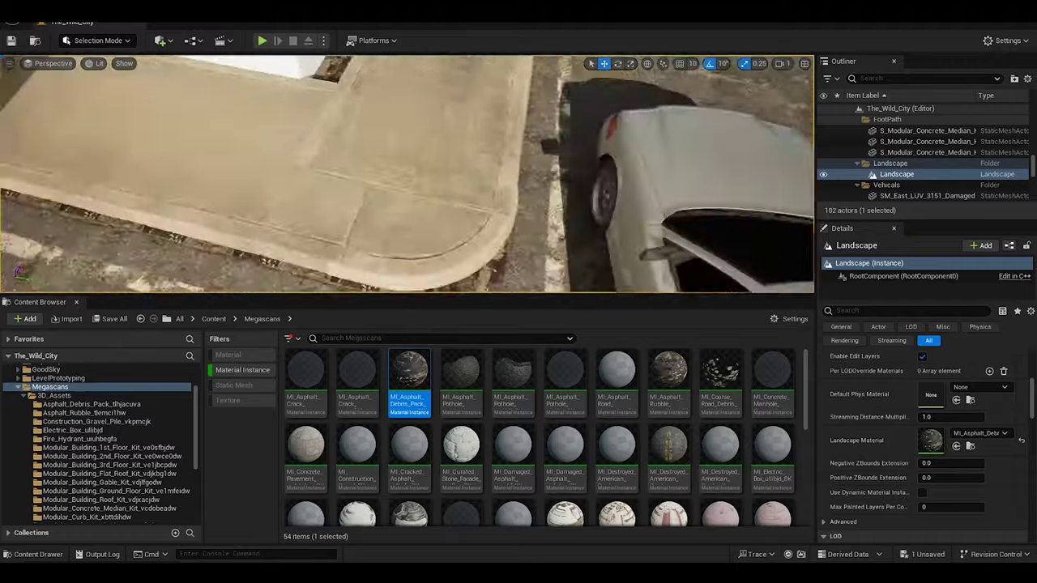
left_click(669, 445)
left_click(956, 446)
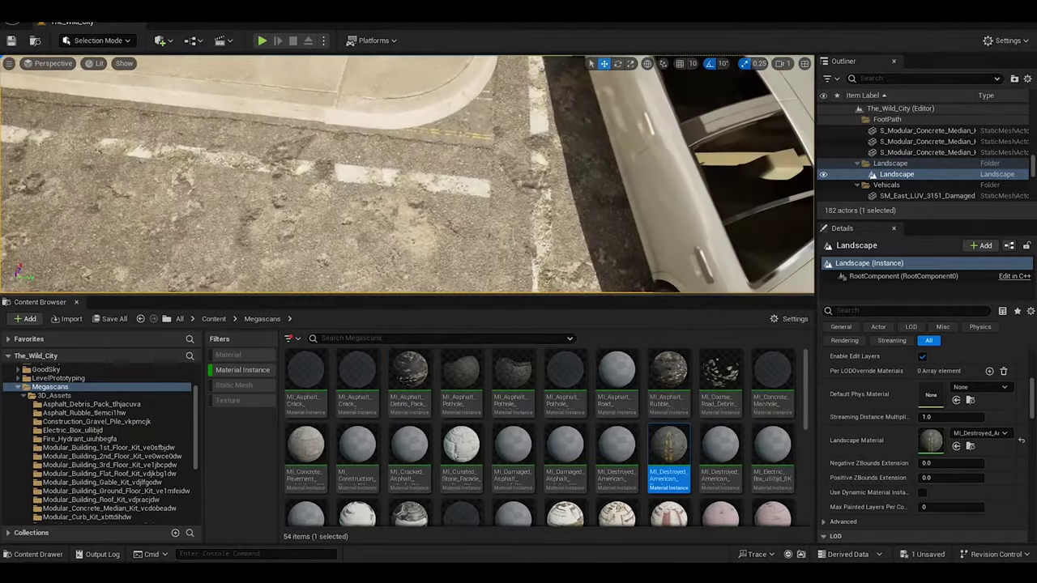
scroll(561, 477, "down", 5)
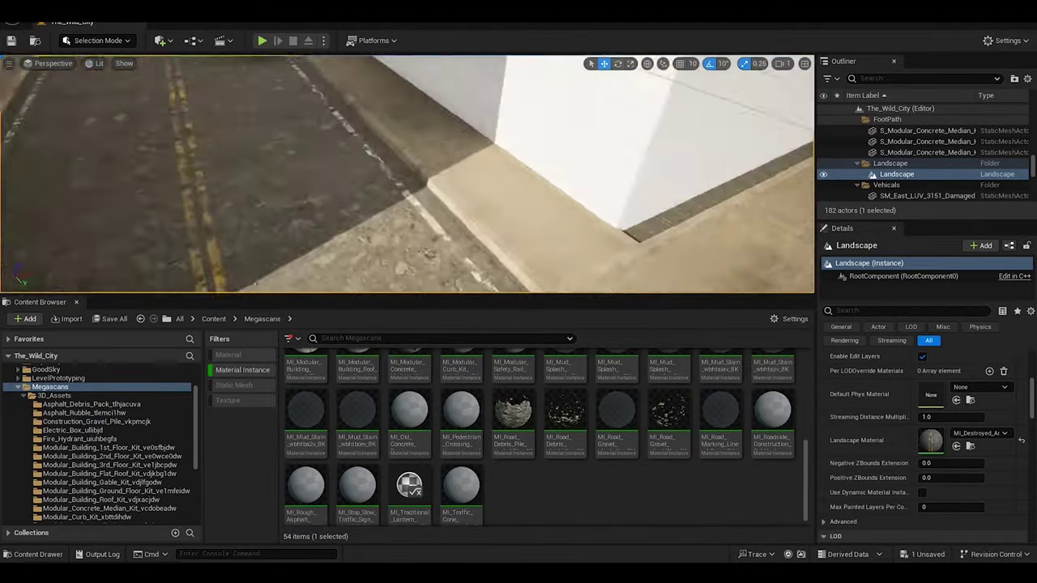
left_click(421, 202)
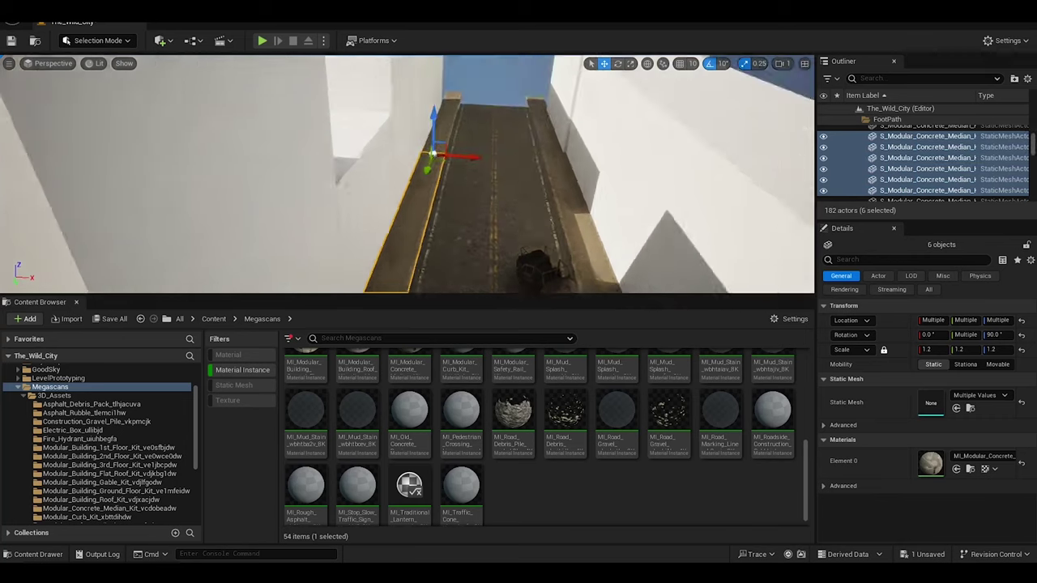
Select median and curb pieces, undo accidental moves, and rotate road plane Plane19.
left_click(445, 106, "ctrl")
right_click_drag(441, 96, 491, 103)
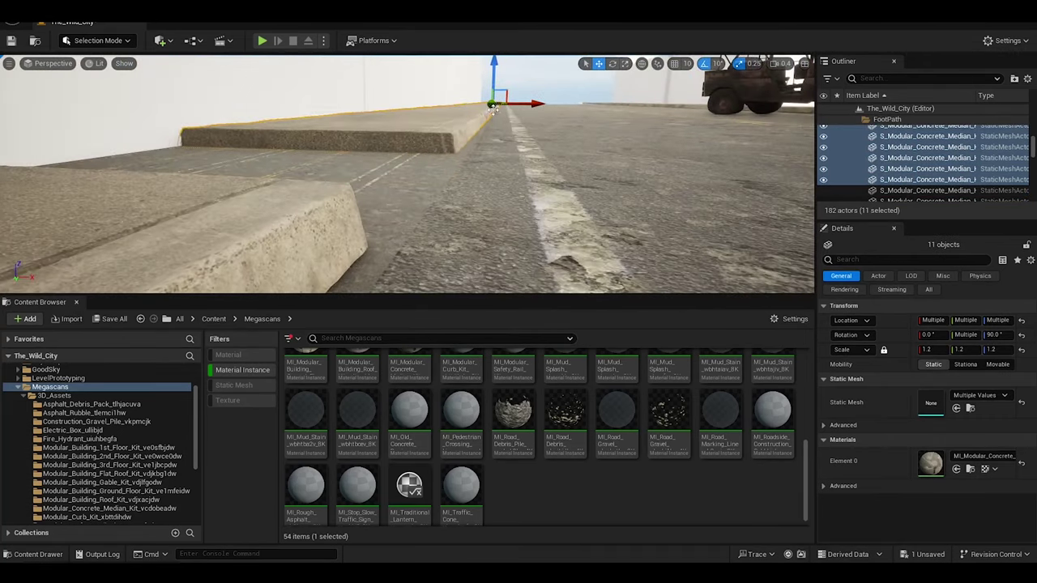
key("ctrl+z")
key("ctrl+z")
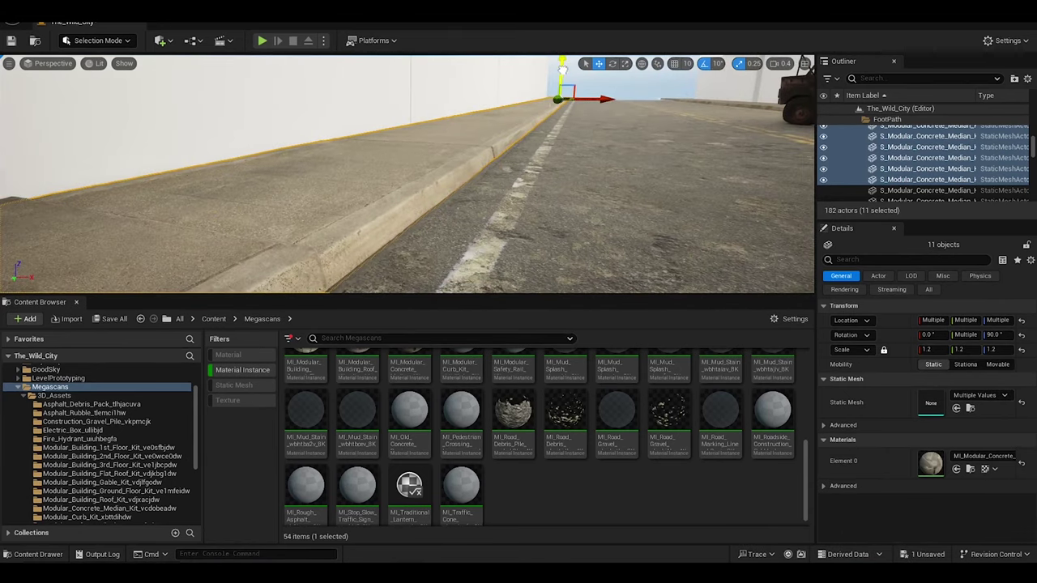
mouse_move(555, 99)
right_mouse_down()
mouse_move(486, 105)
mouse_move(485, 87)
mouse_move(340, 122)
mouse_move(357, 130)
right_mouse_up()
left_click(485, 87)
left_click(456, 169)
key("e")
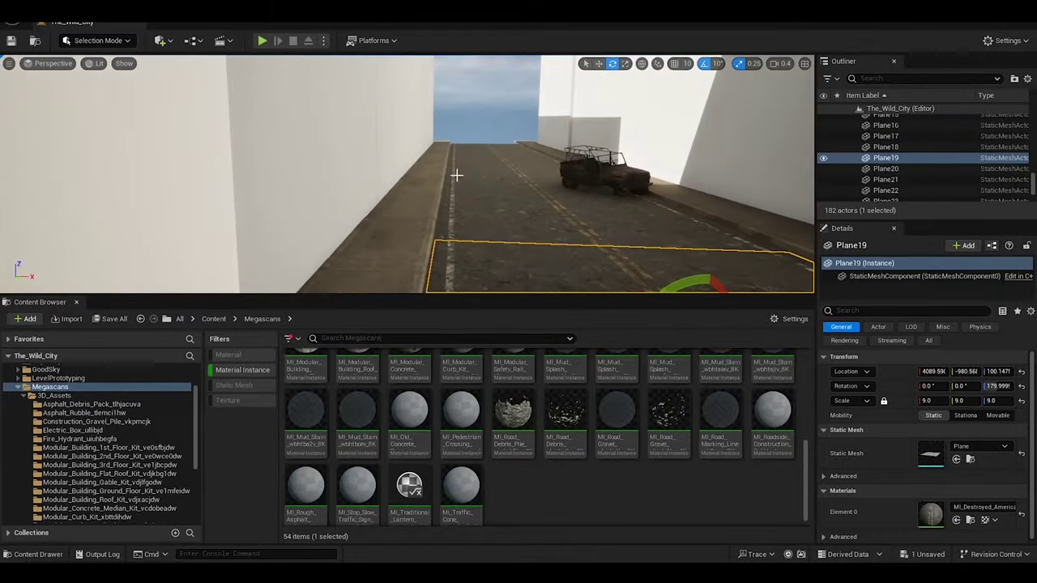
mouse_move(456, 170)
right_mouse_down()
mouse_move(456, 146)
mouse_move(477, 216)
mouse_move(486, 203)
mouse_move(359, 127)
right_mouse_up()
Select several concrete median pieces and move one down onto the road, undoing a stray move.
left_click(478, 215)
left_click(359, 127)
key("w")
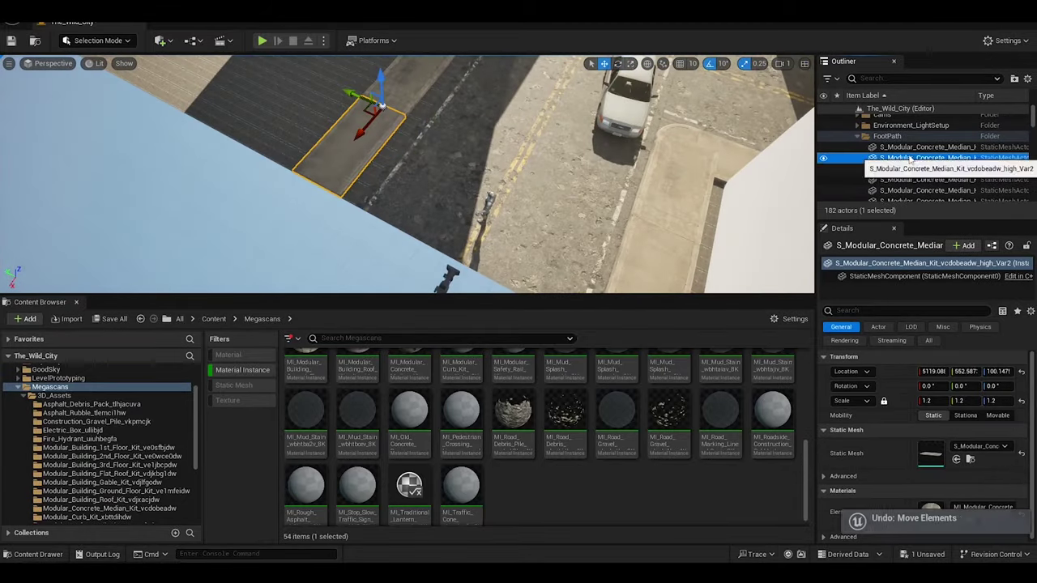
left_click(924, 168, "ctrl")
right_click_drag(405, 162, 405, 178)
left_click(923, 184, "shift")
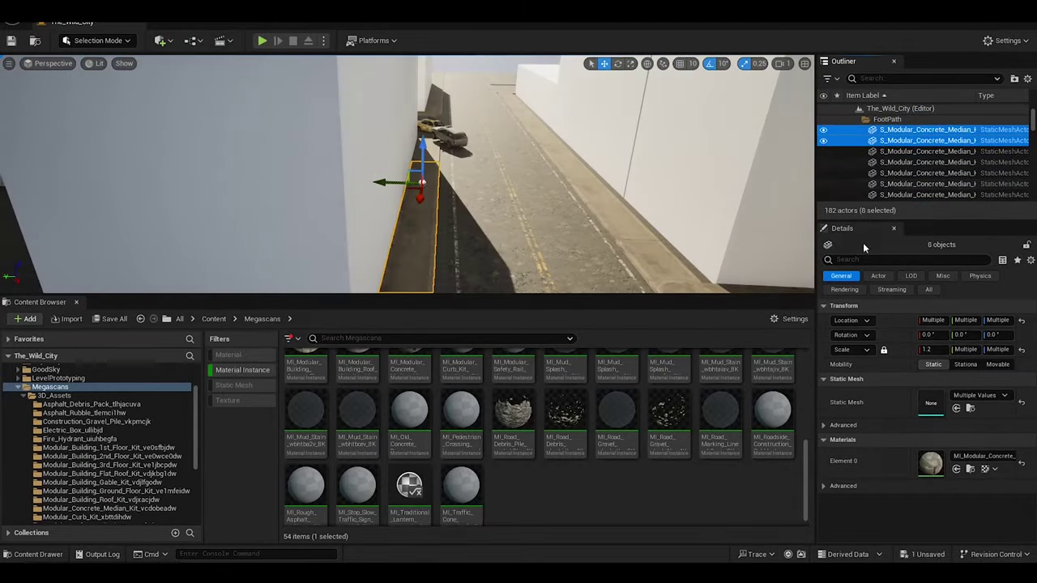
right_click_drag(863, 242, 421, 186)
left_click(924, 162, "ctrl")
right_click_drag(567, 244, 616, 259)
right_click_drag(431, 226, 430, 231)
left_click(556, 176)
key("ctrl+z")
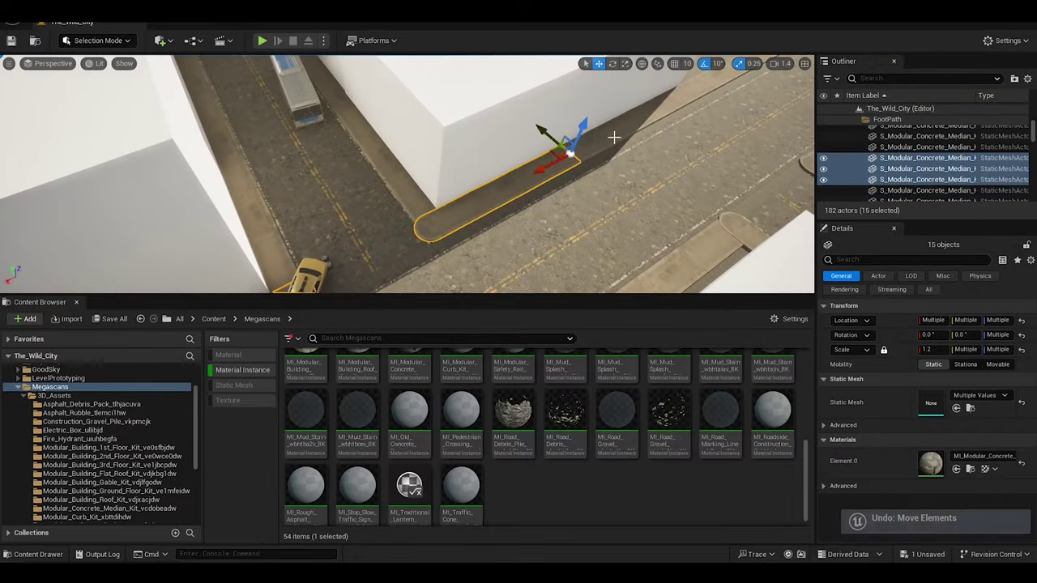
Add another median piece and check its alignment from street level beside the curb, undoing the last change.
right_click_drag(614, 138, 696, 100)
left_click(696, 101, "ctrl")
right_click_drag(538, 201, 538, 202)
mouse_move(669, 135)
right_mouse_down()
mouse_move(390, 122)
mouse_move(355, 96)
right_mouse_up()
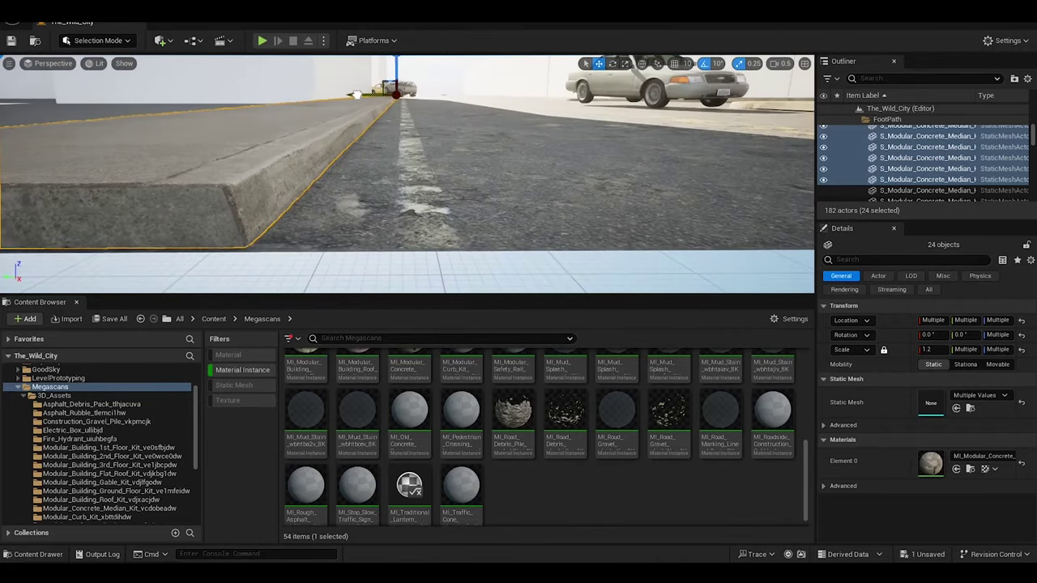
right_click_drag(354, 96, 355, 96)
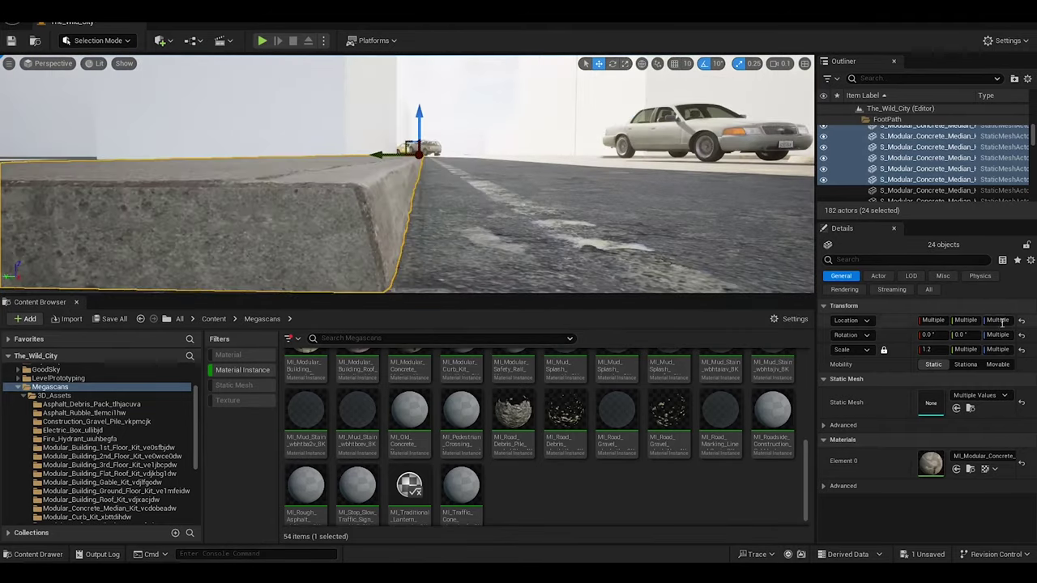
right_click_drag(486, 202, 486, 203)
key("ctrl+z")
Select the median slabs beside the road and inspect the gap and the median's rounded end.
left_click(524, 249, "ctrl")
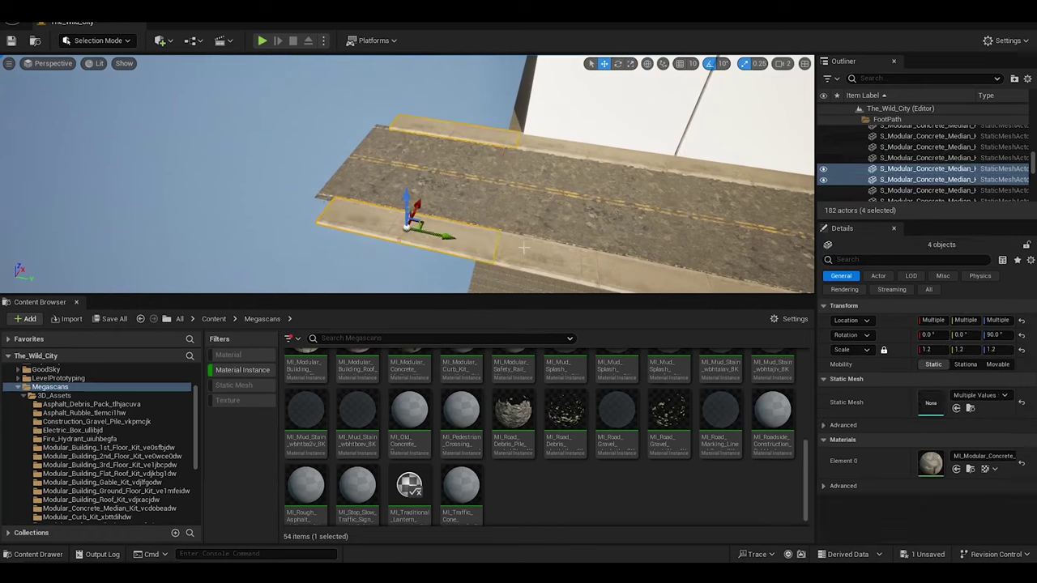
key("shift+e")
right_click_drag(524, 249, 482, 233)
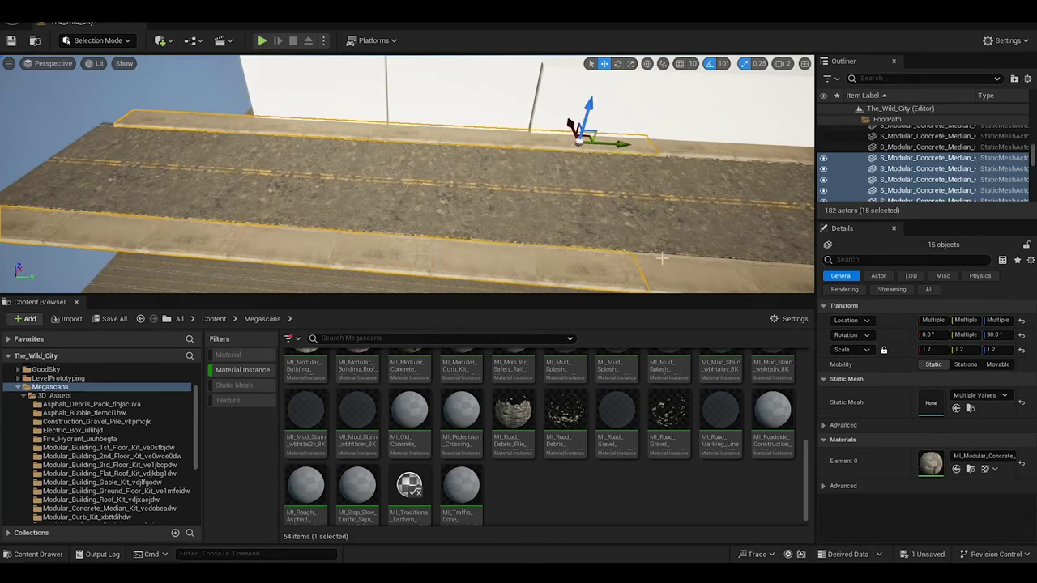
left_click(662, 258, "ctrl")
right_click_drag(662, 258, 509, 250)
left_click(574, 249, "ctrl")
right_click_drag(574, 248, 568, 243)
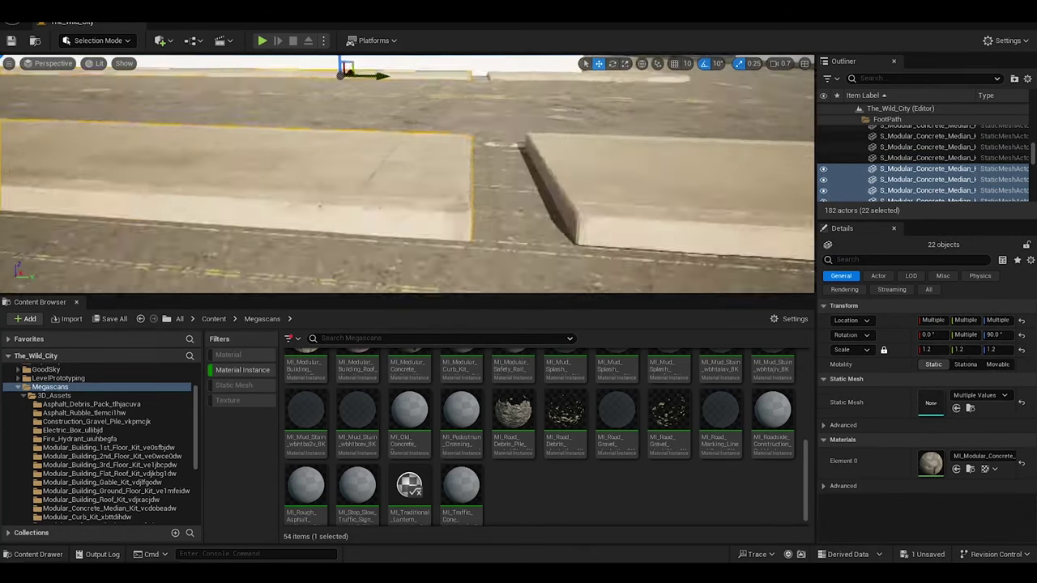
right_click_drag(374, 76, 210, 128)
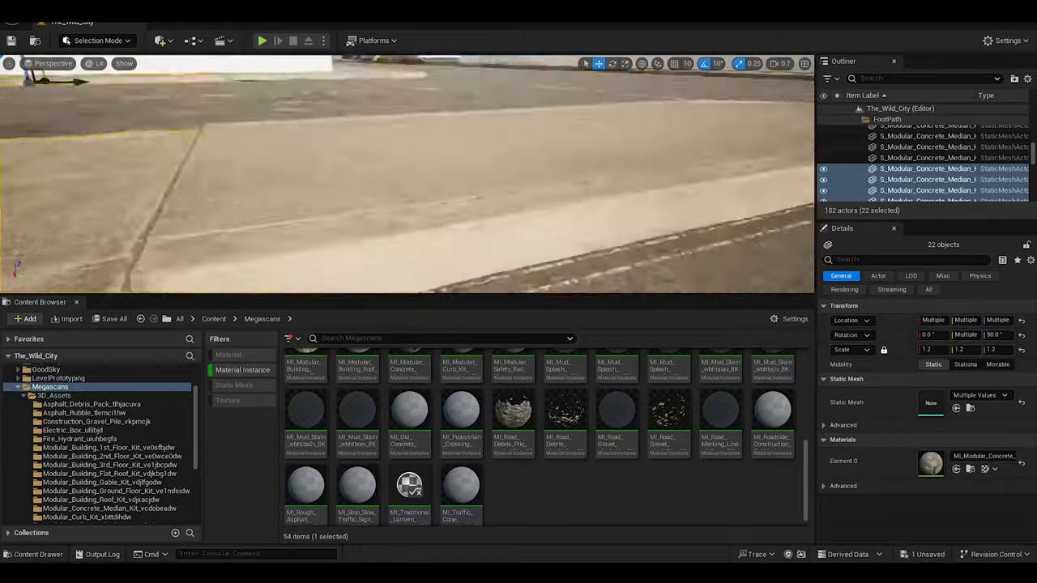
right_click(348, 157)
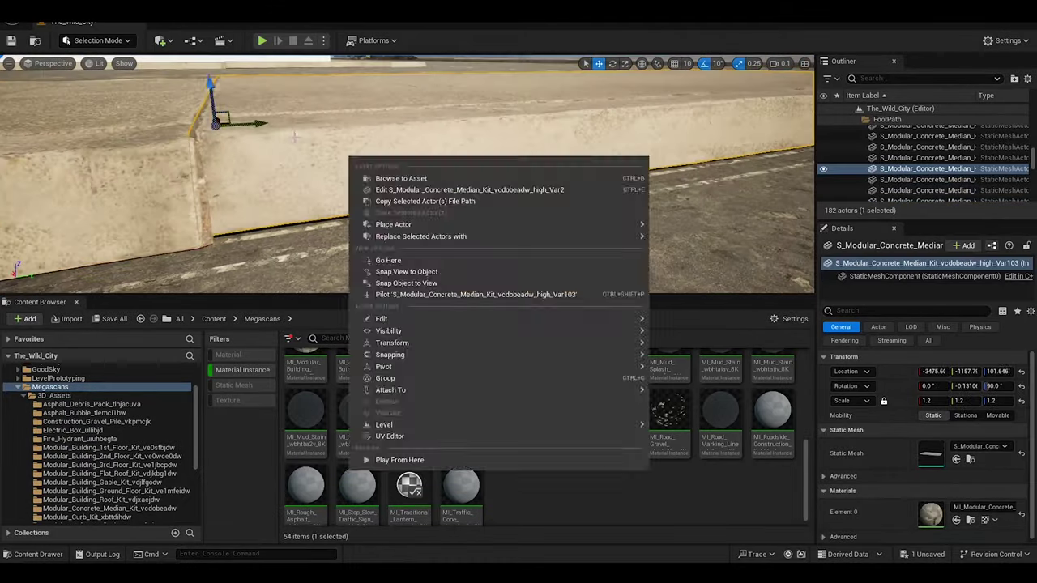
mouse_move(348, 157)
right_mouse_down()
mouse_move(211, 138)
mouse_move(162, 113)
right_mouse_up()
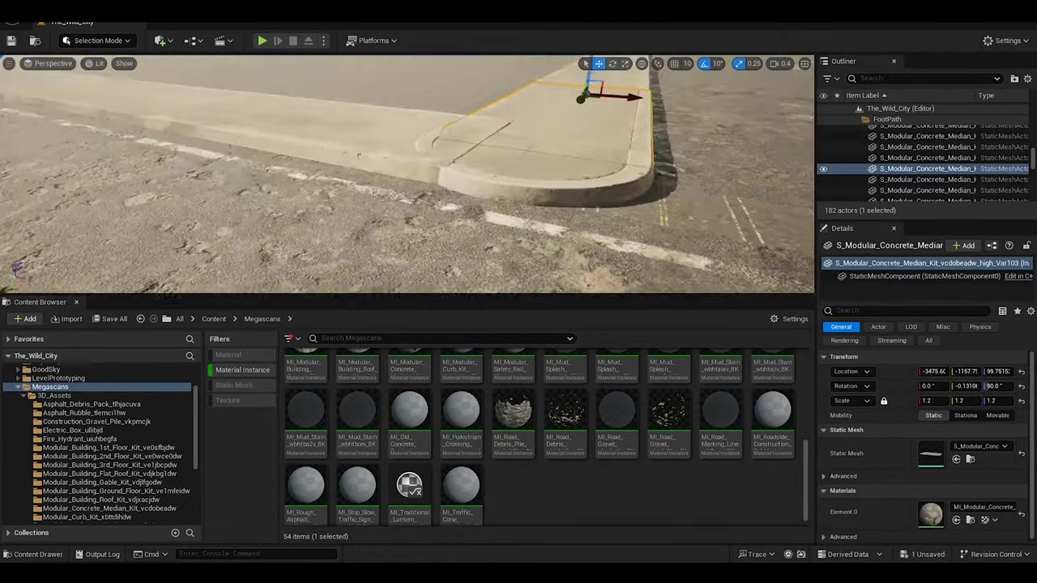
left_click(486, 219)
Inspect road planes Plane25–Plane29 and Plane13–Plane18 to find gaps between them.
left_click(346, 109, "ctrl")
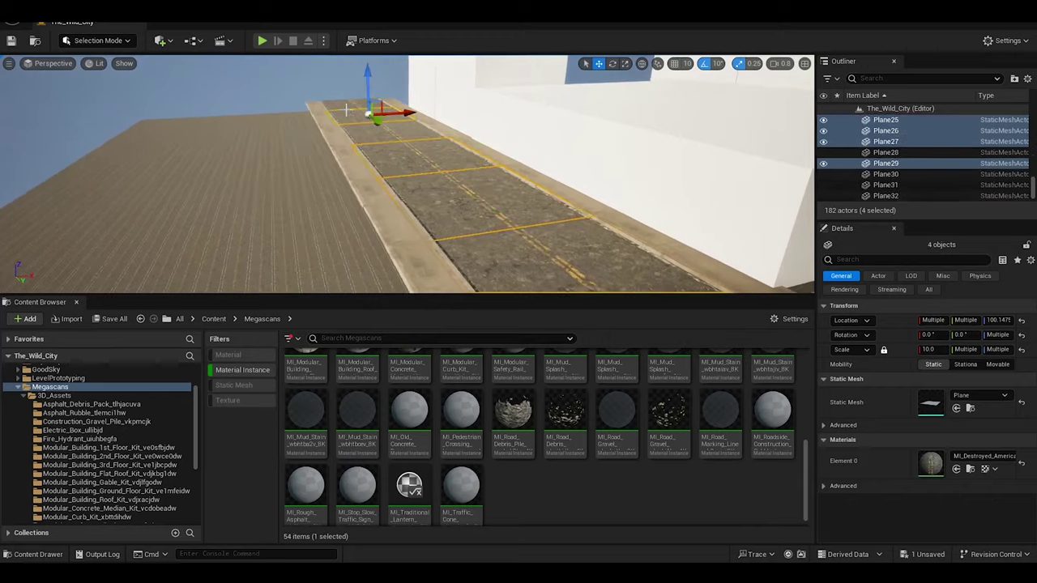
left_click(282, 168)
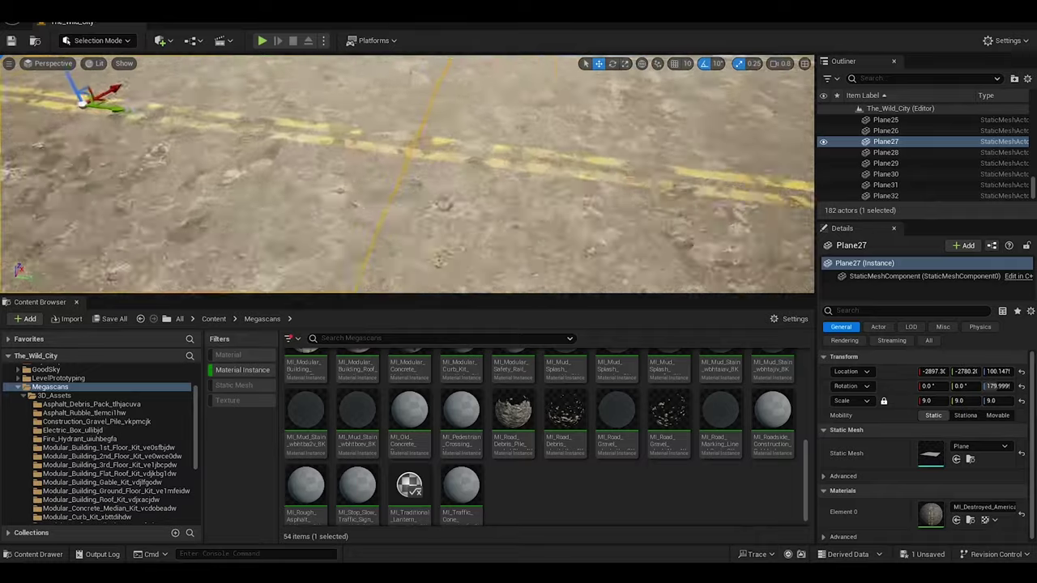
left_click(316, 207)
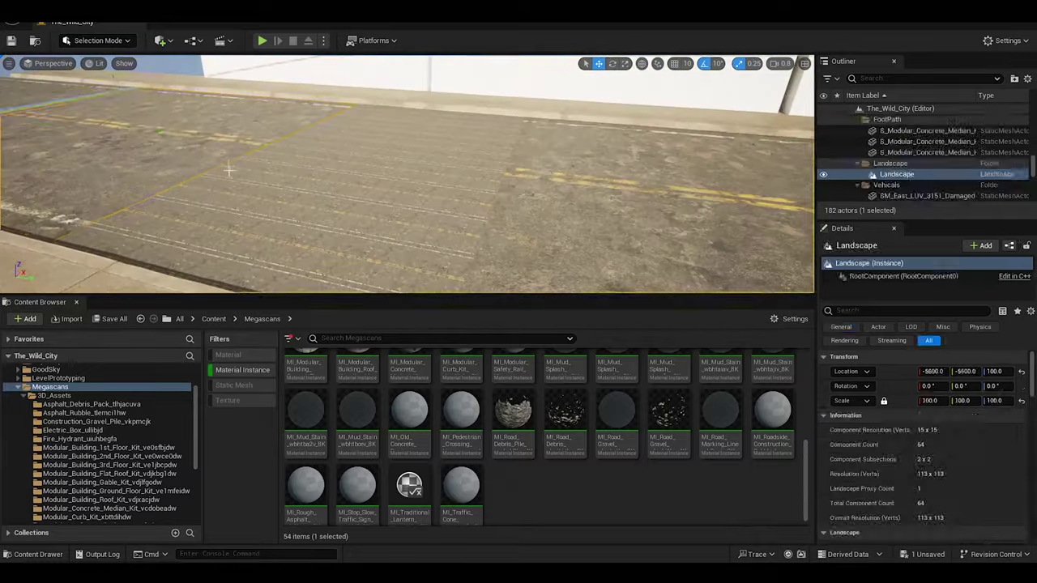
left_click(342, 201)
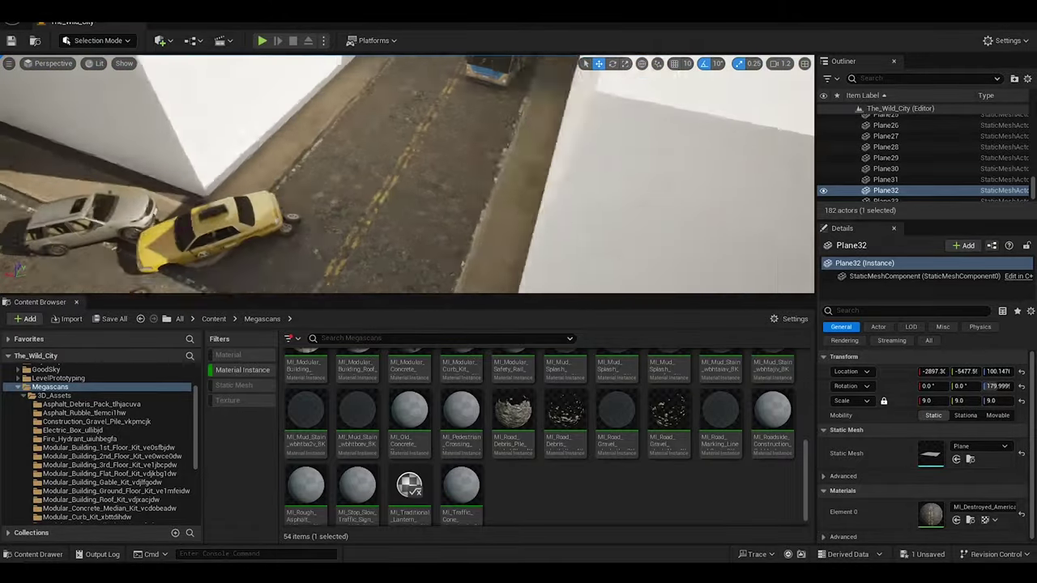
left_click(417, 115, "ctrl")
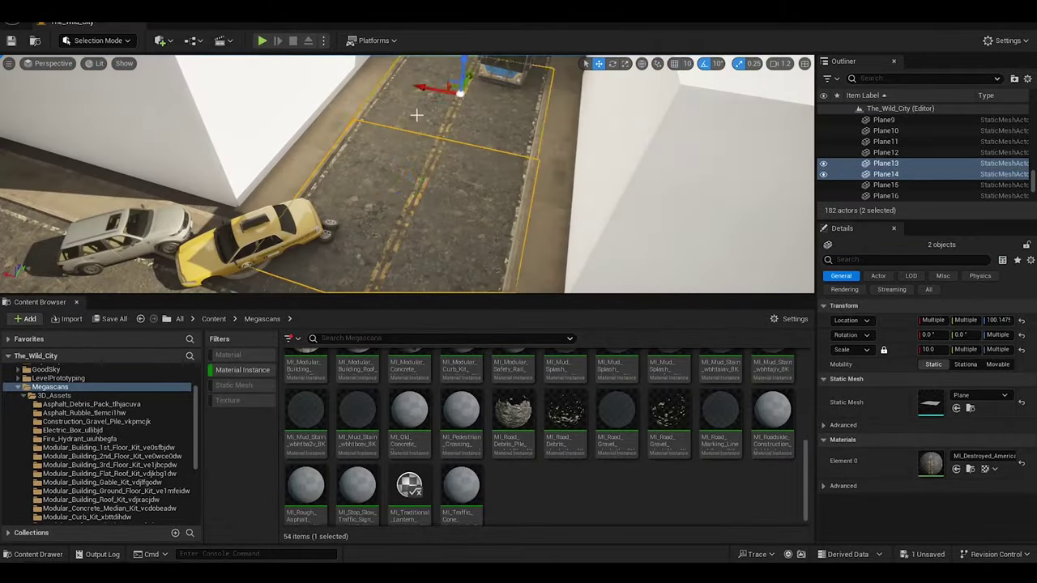
left_click(410, 153, "ctrl")
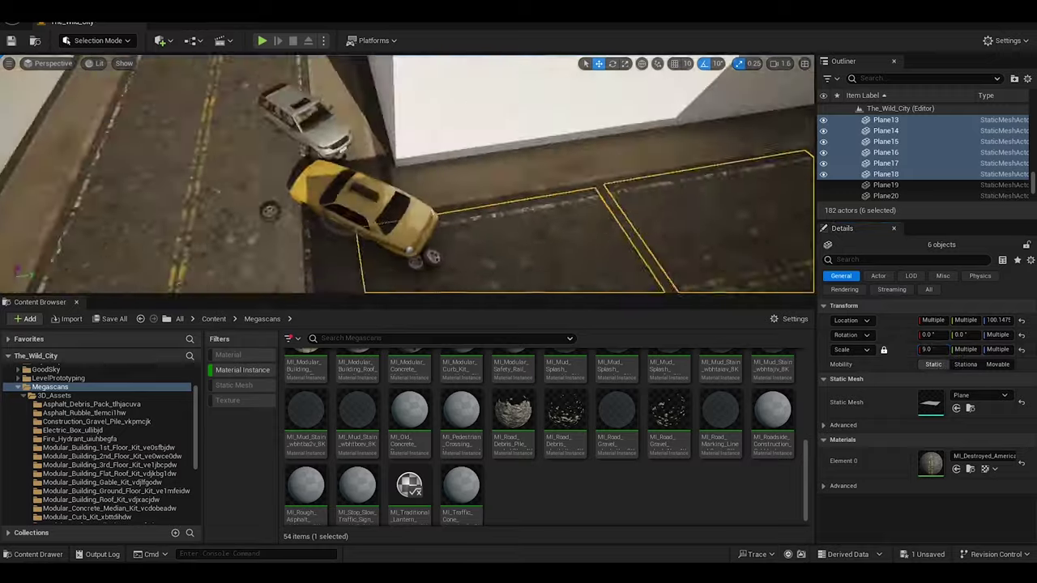
left_click(778, 165)
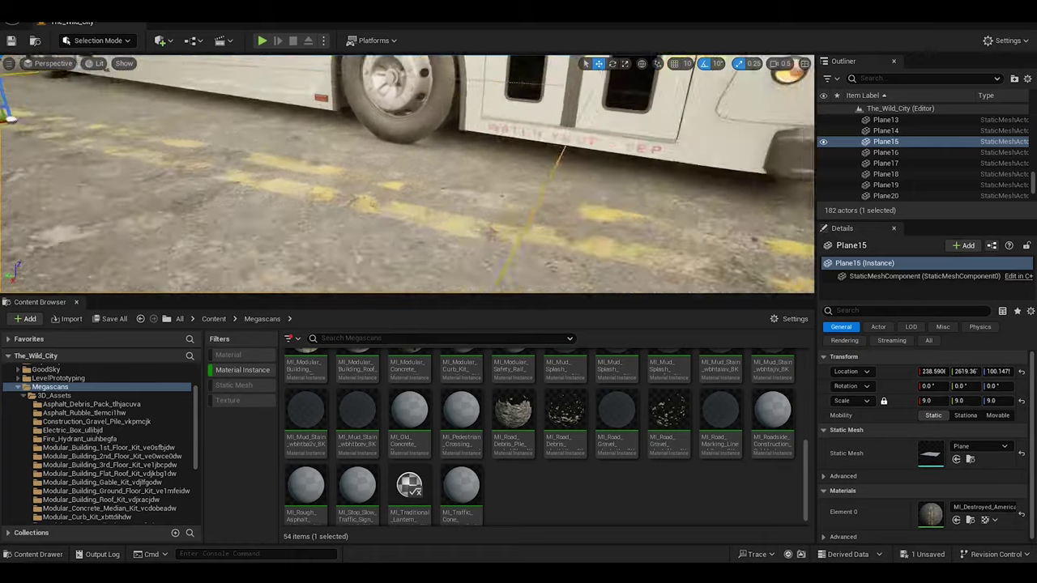
Slide Plane16, Plane17 and Plane18 along Y to close the gaps between road planes.
key("Down")
key("f")
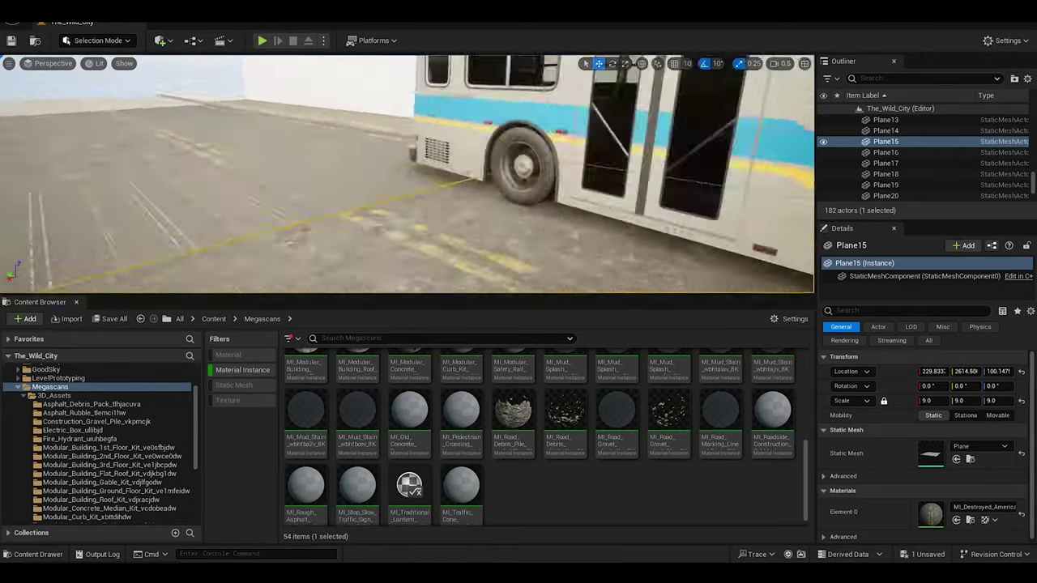
left_click_drag(289, 194, 70, 118, "shift")
key("Down")
key("f")
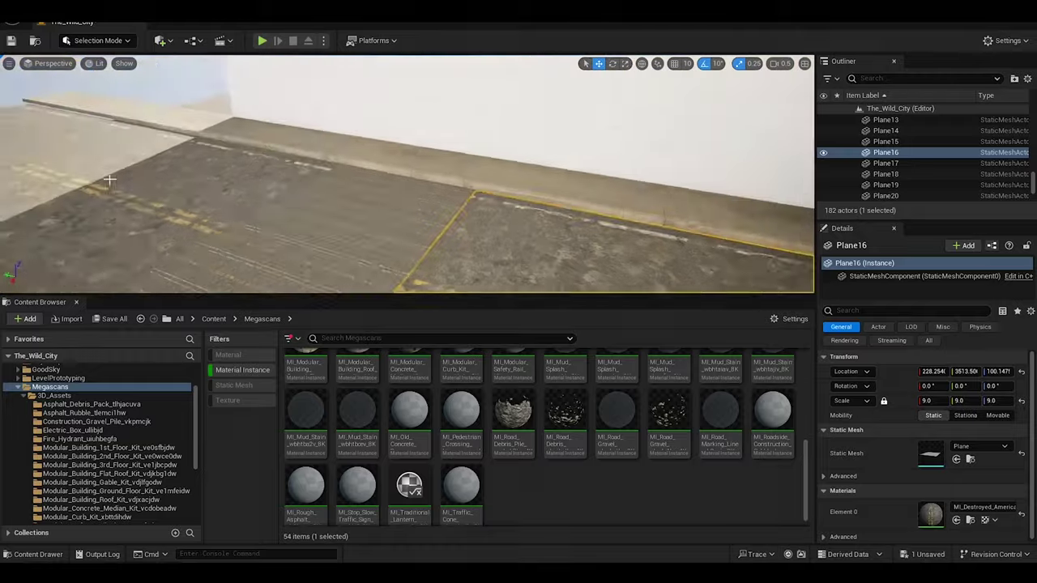
left_click_drag(105, 178, 75, 124, "shift")
key("Down")
key("f")
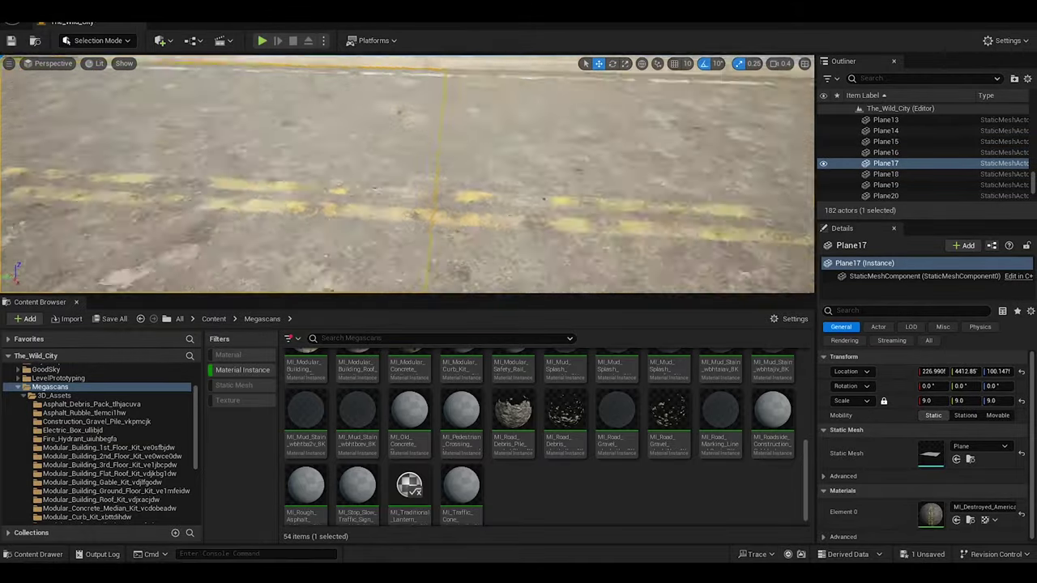
mouse_move(134, 168)
left_mouse_down("shift")
mouse_move(248, 136)
mouse_move(73, 105)
left_mouse_up("shift")
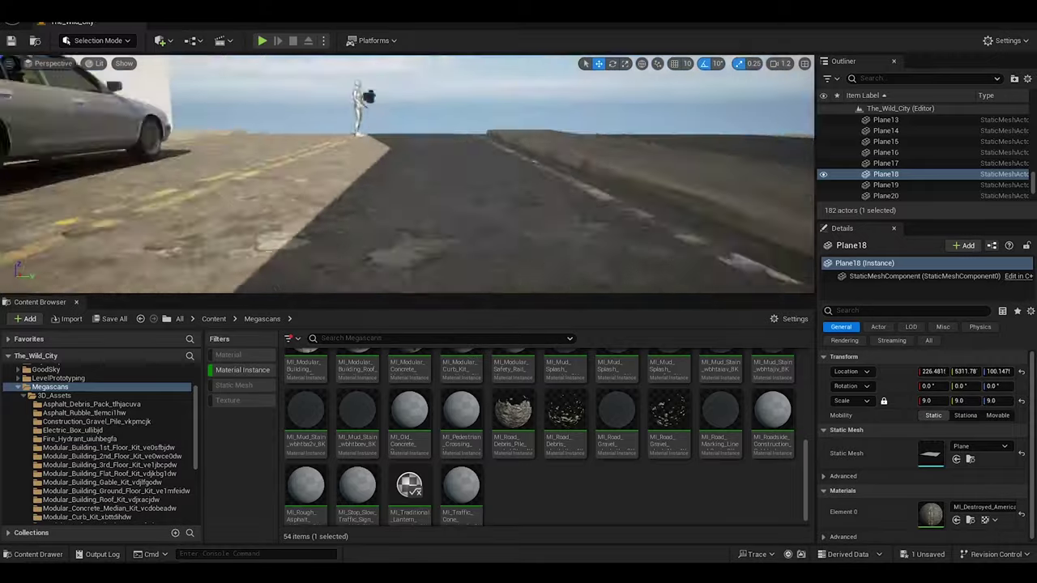
Open the Landscape's MI_Destroyed_American material instance for editing.
left_click(281, 227)
scroll(923, 437, "down", 5)
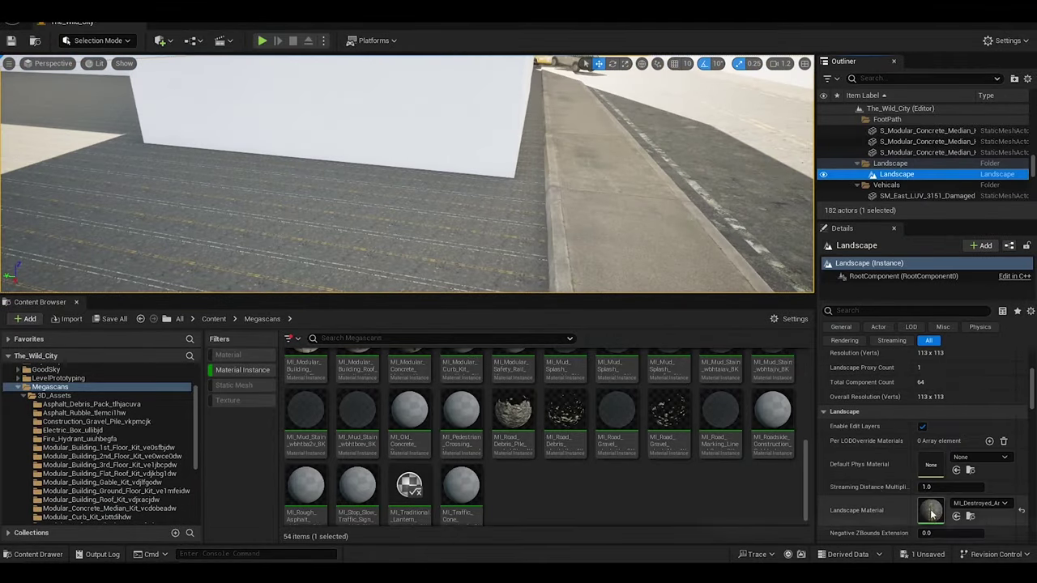
double_click(932, 510)
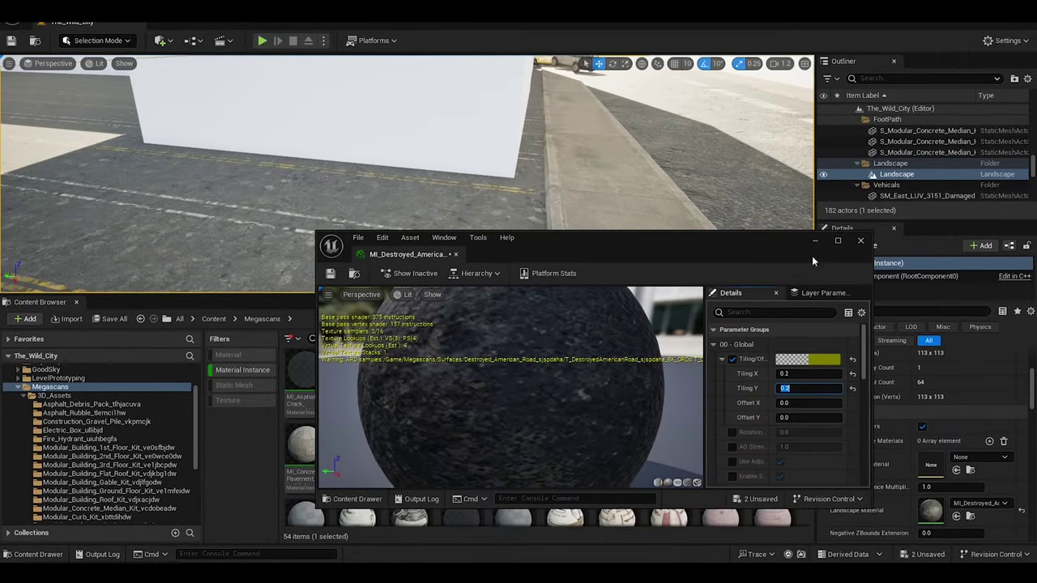
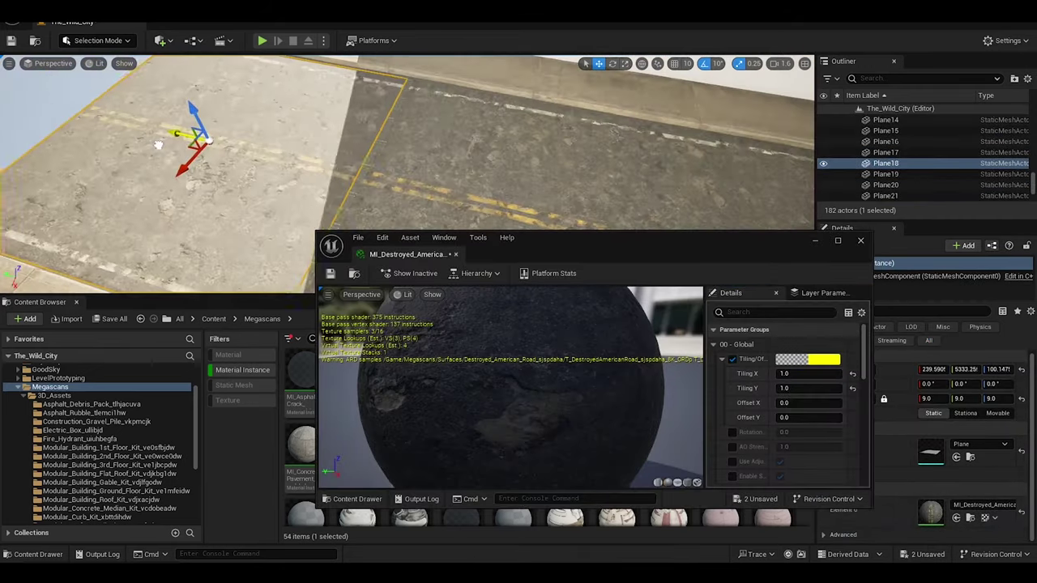
Fly the viewport camera back along the street to the parked taxi and cars.
mouse_move(401, 201)
right_mouse_down()
mouse_move(261, 245)
mouse_move(526, 119)
right_mouse_up()
Select the S_Modular_Concrete_Median curb pieces, frame them and a road plane, and inspect the curb up close.
left_click(527, 120)
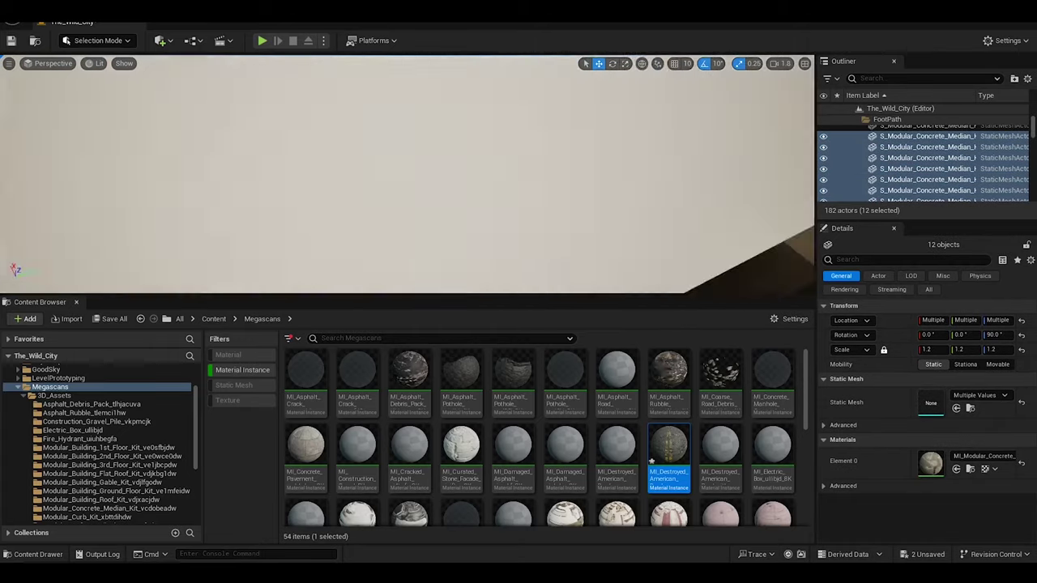
left_click(350, 249, "ctrl")
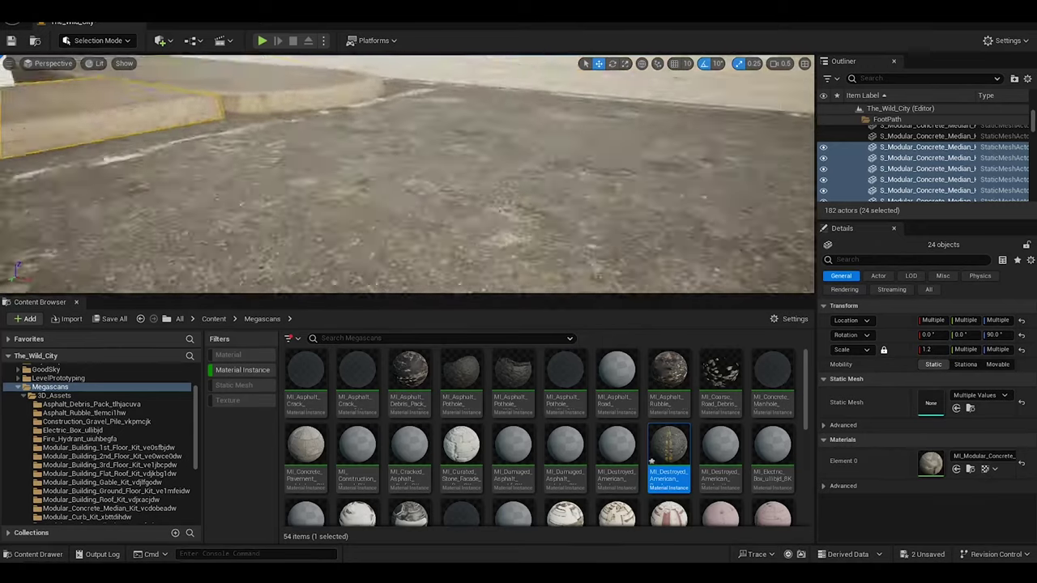
double_click(927, 168)
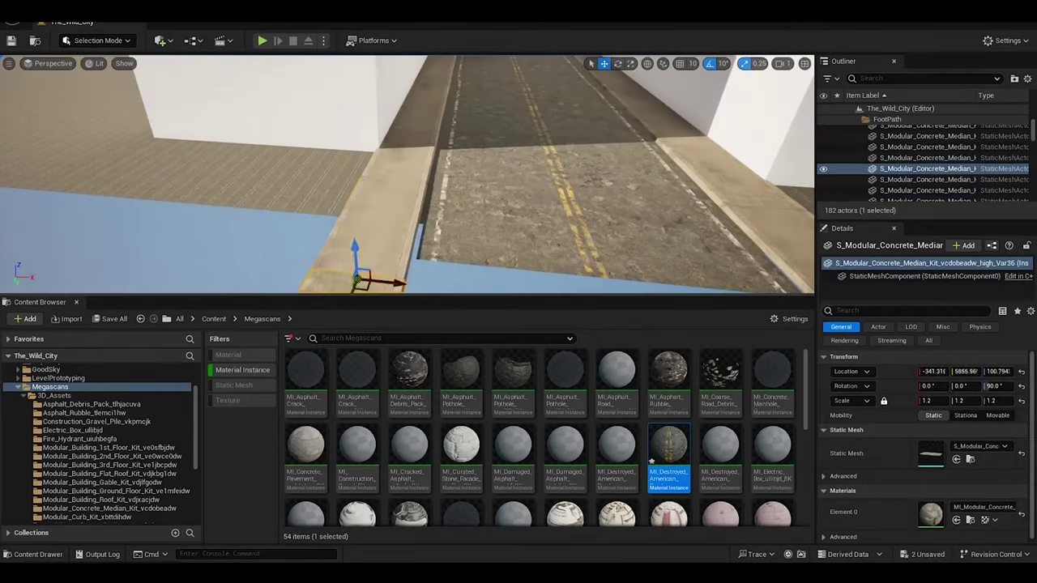
left_click(928, 190, "shift")
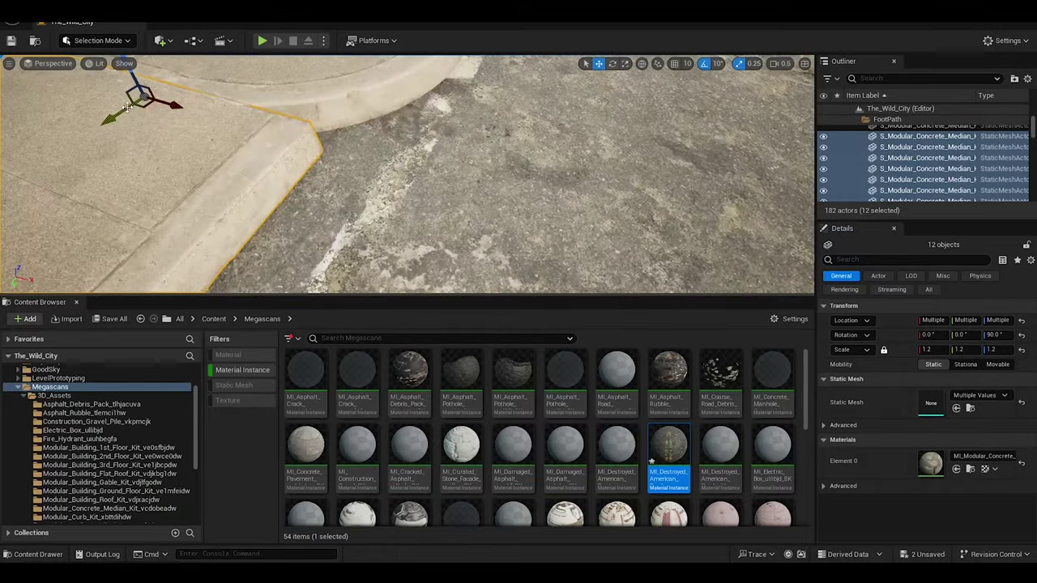
double_click(885, 157)
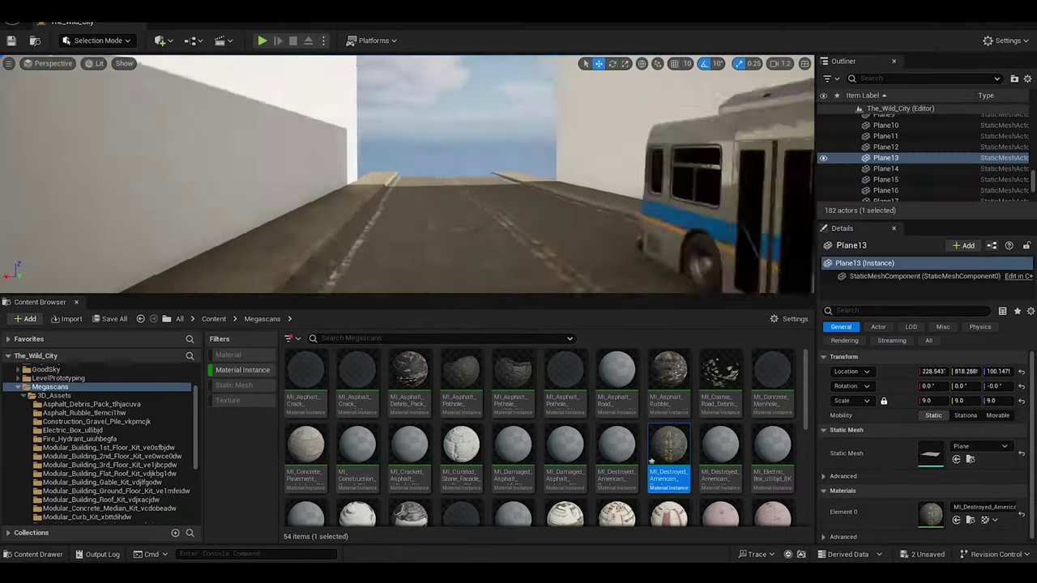
double_click(928, 174)
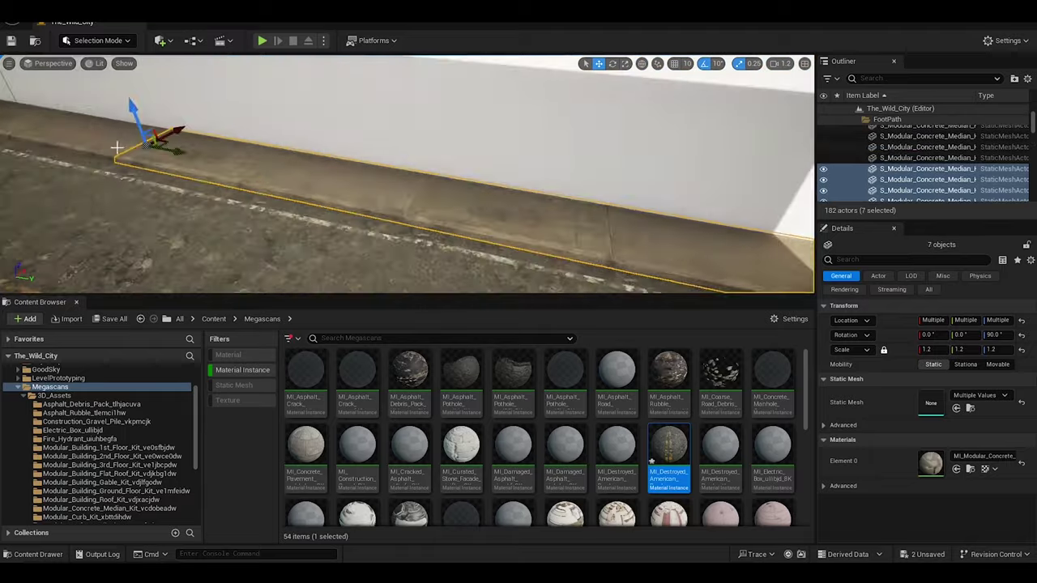
right_click_drag(485, 212, 486, 136)
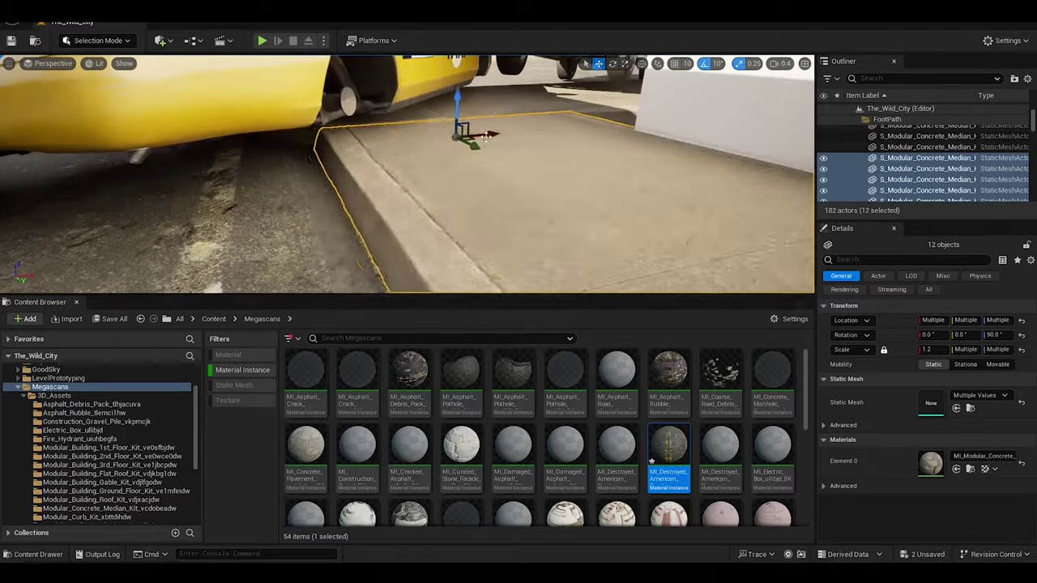
right_click_drag(406, 174, 405, 174)
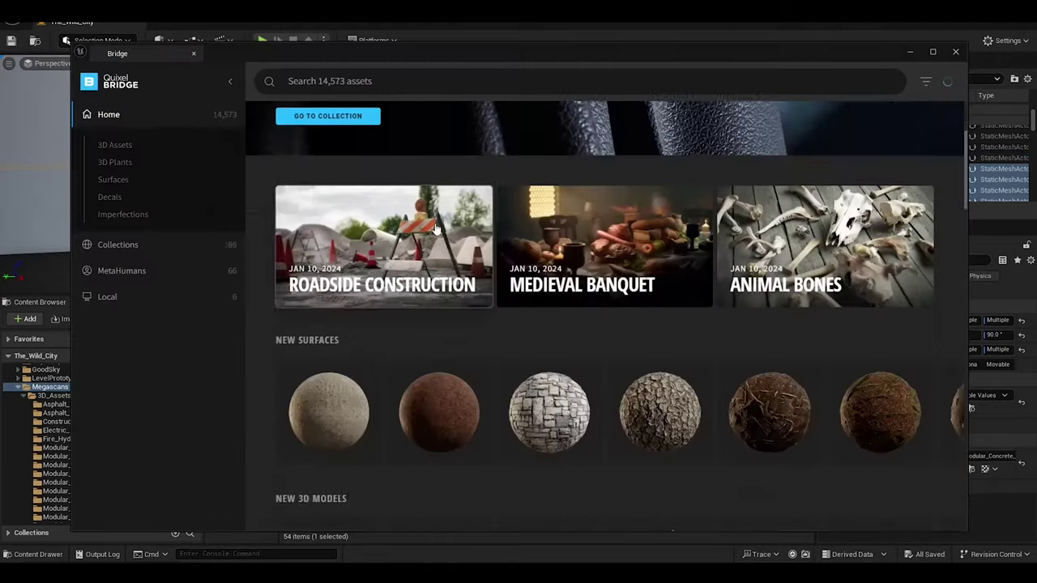
Browse the Roadside Construction collection and open Rough Asphalt's quality dropdown.
left_click(436, 230)
scroll(515, 359, "down", 5)
scroll(511, 454, "down", 3)
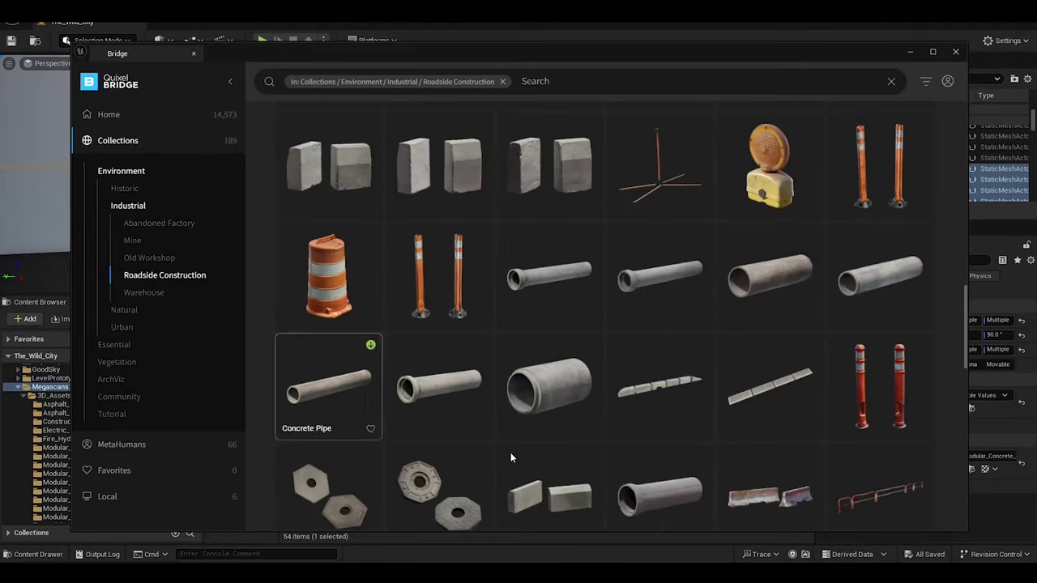
left_click(778, 509)
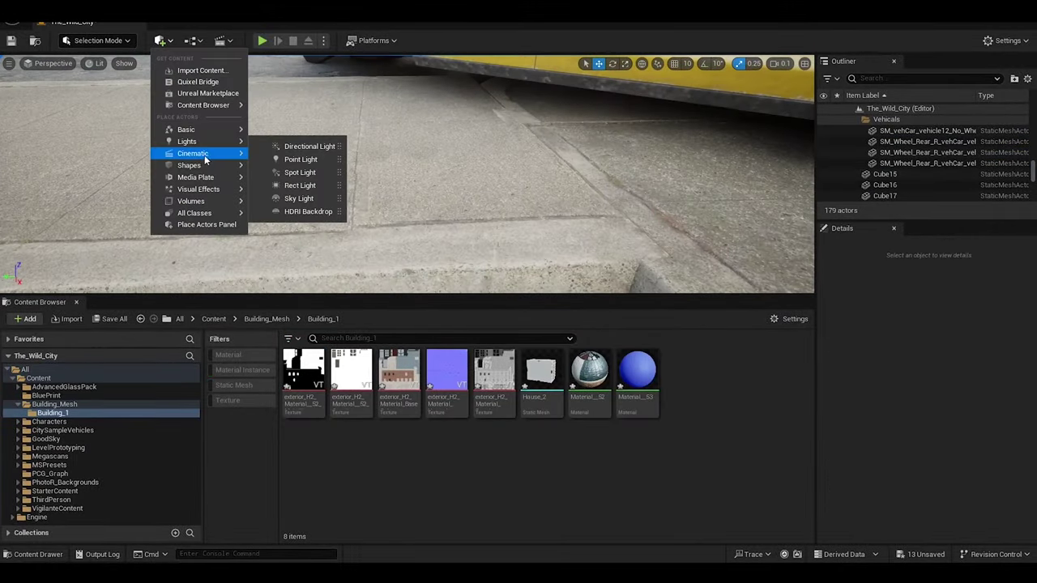
Add a cube, flatten its Z scale to 0.2, and lower it onto the ground.
left_click(289, 171)
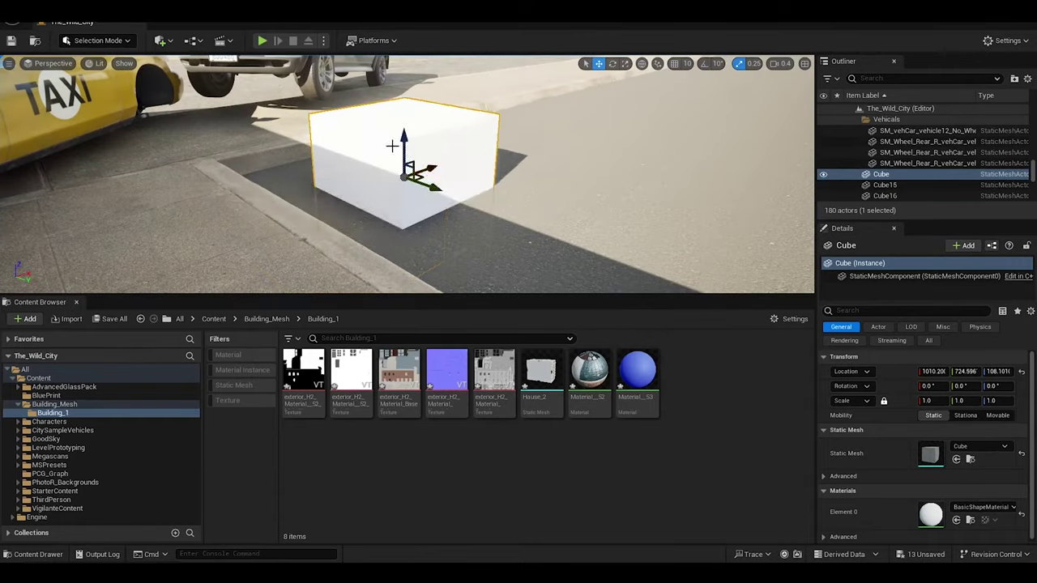
scroll(417, 148, "down", 5)
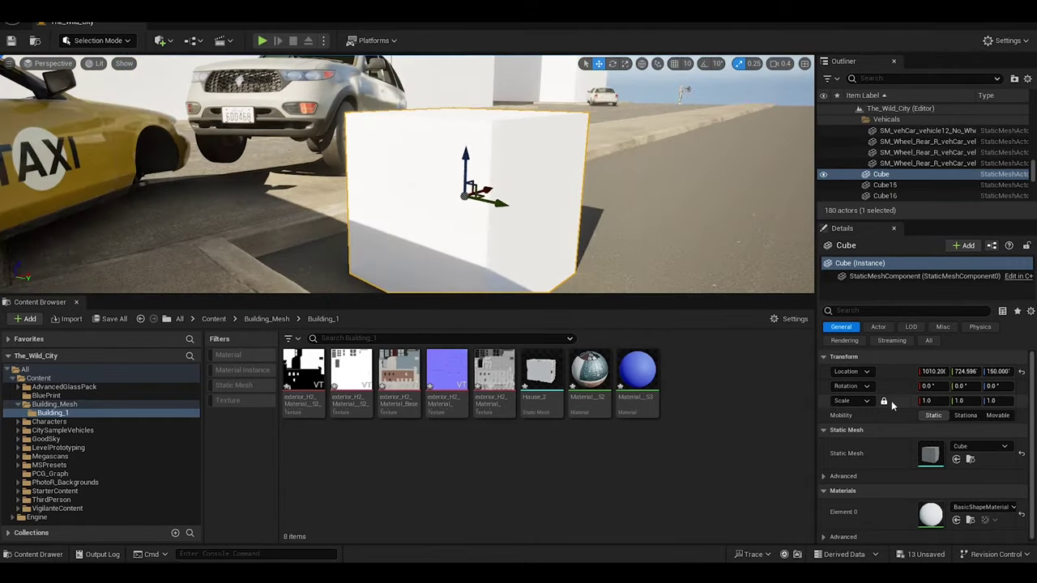
left_click(995, 401)
type("0.2")
key("Return")
right_click_drag(470, 157, 515, 169)
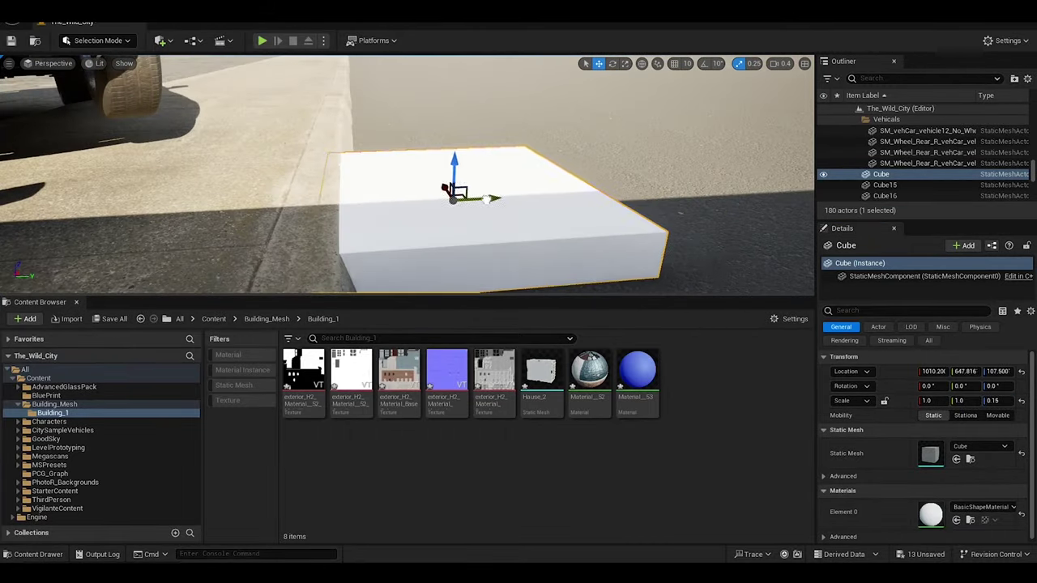
right_click_drag(486, 199, 486, 198)
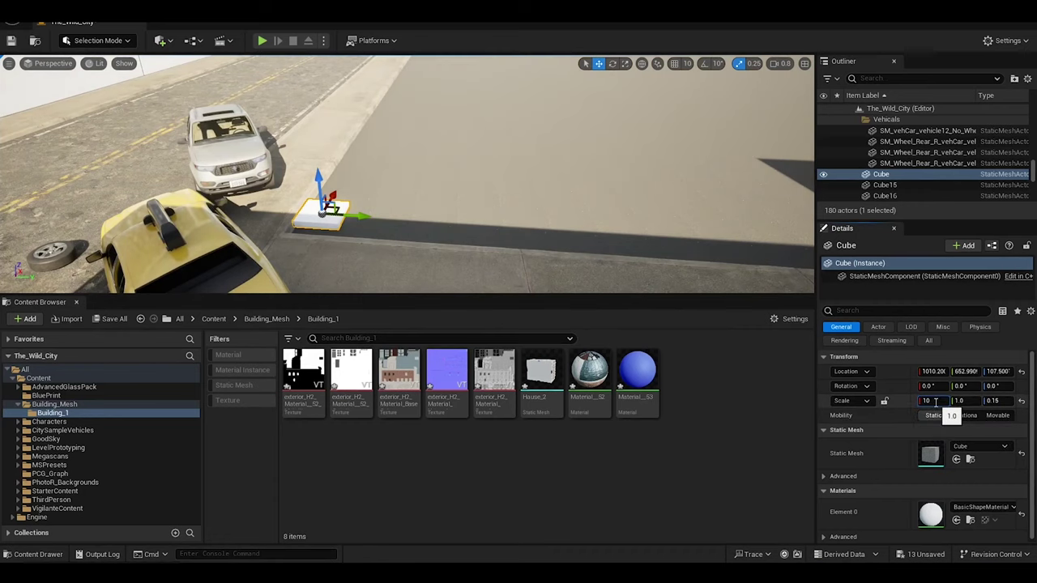
Stretch the slab's locked X/Y scale to 50 and slide it beside the sidewalk.
type("100")
key("Return")
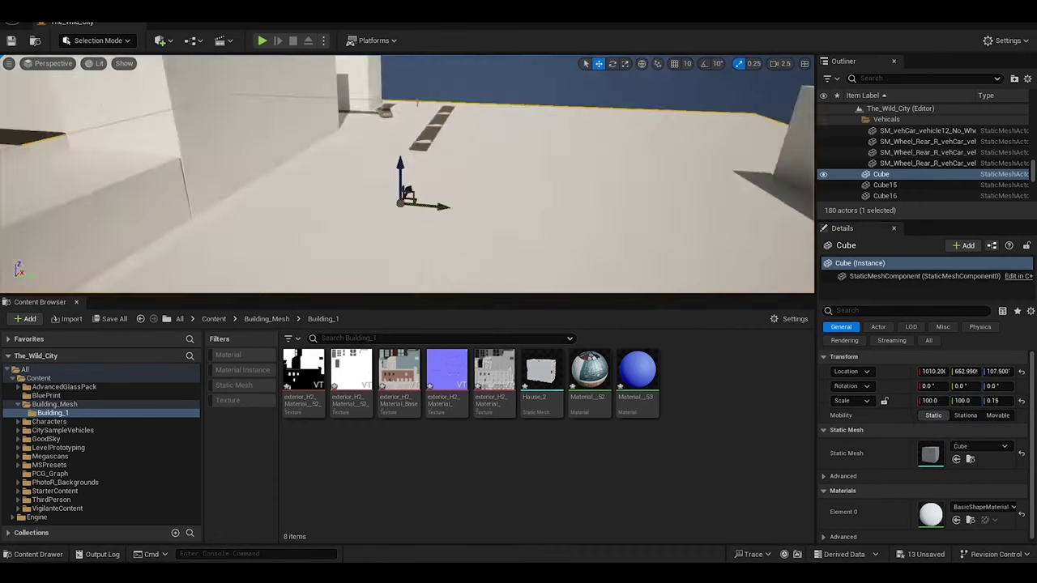
type("50")
key("Return")
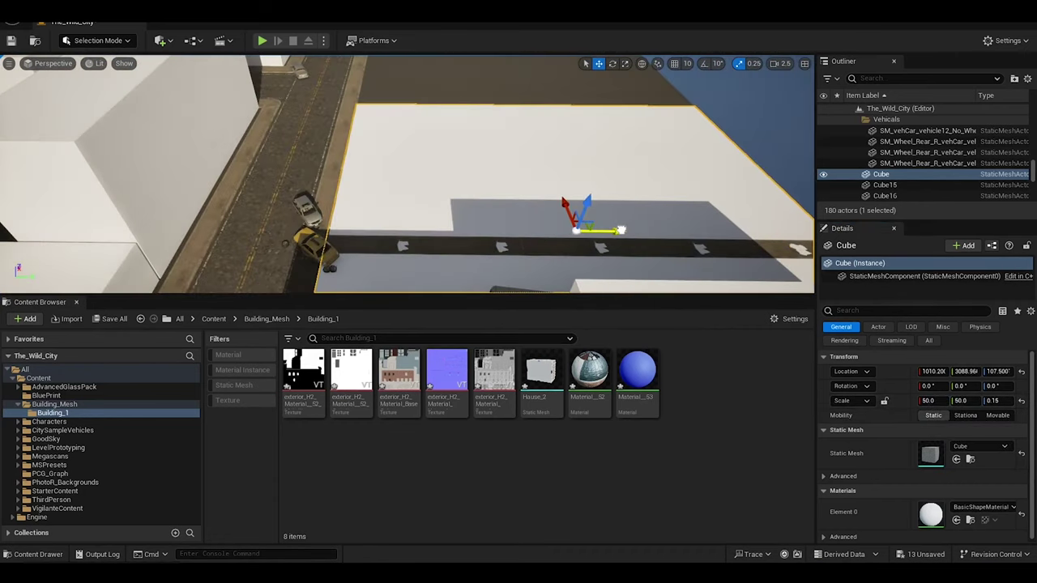
right_click_drag(466, 103, 466, 103)
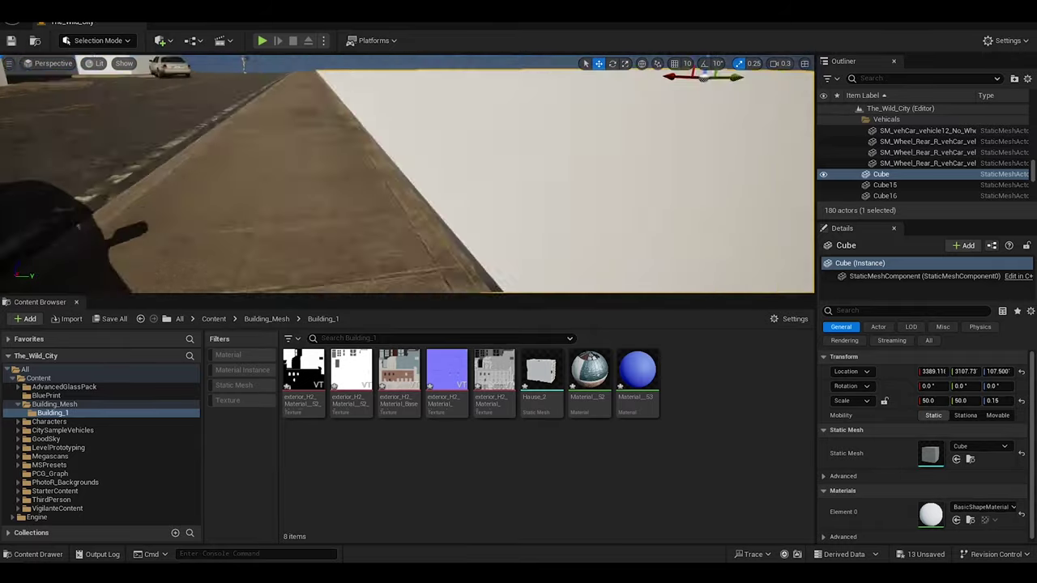
right_click_drag(300, 135, 300, 135)
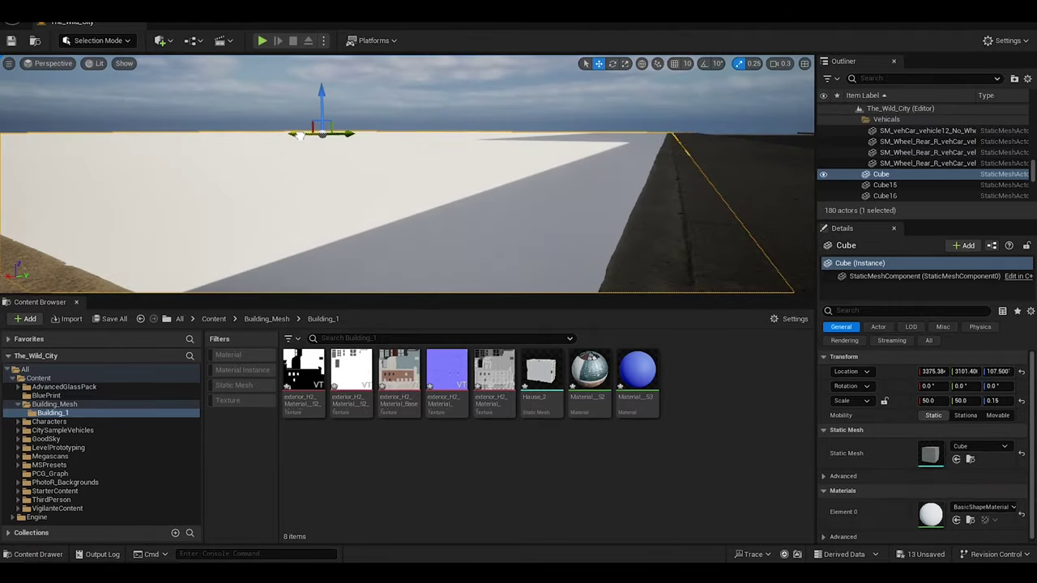
right_click_drag(299, 135, 299, 135)
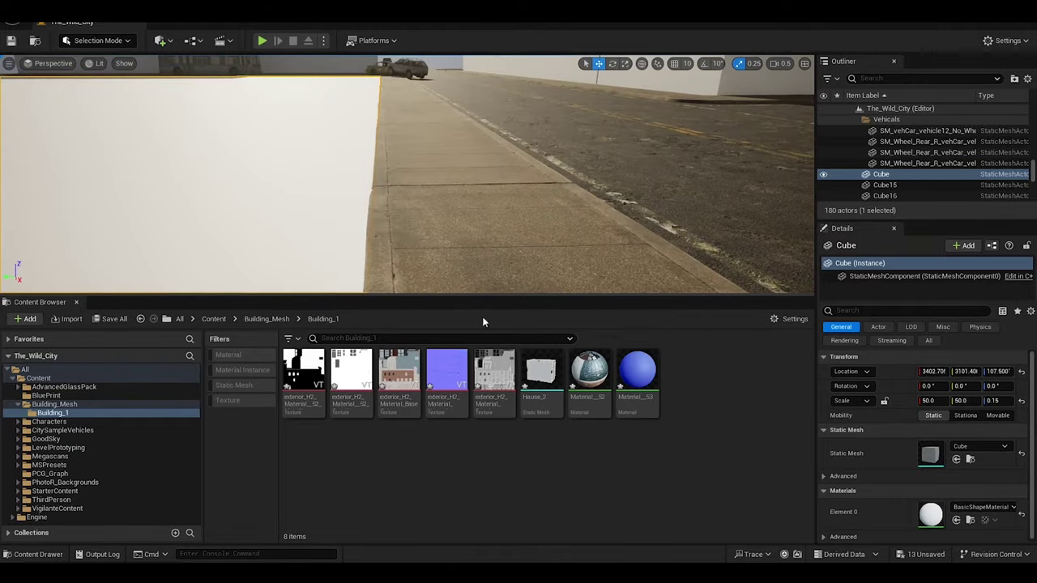
Apply the MI_Rough_Asphalt Megascans material instance to the slab's Element 0.
left_click(49, 457)
left_click(242, 369)
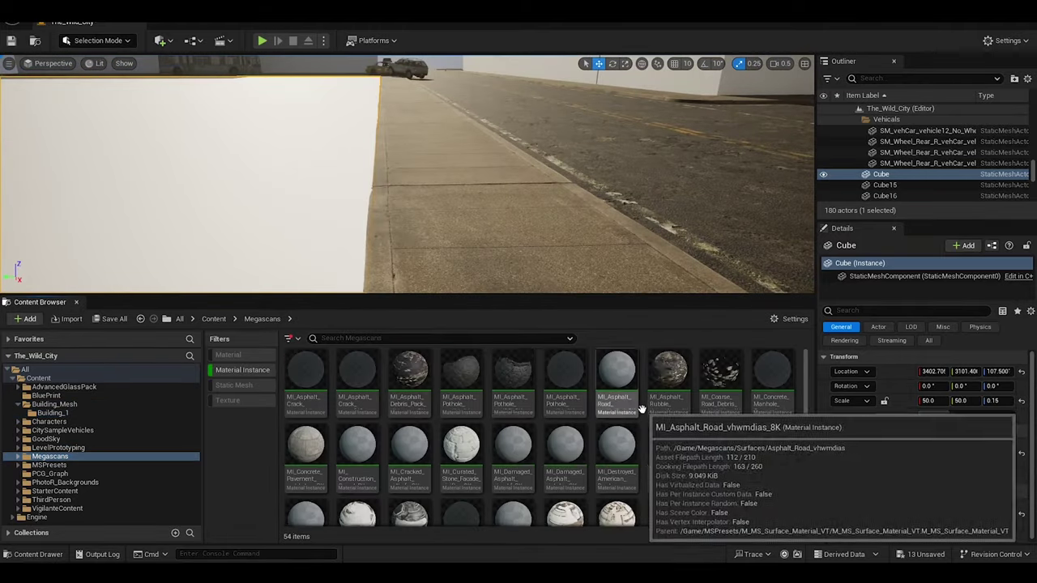
scroll(474, 455, "down", 5)
left_click_drag(305, 478, 930, 515)
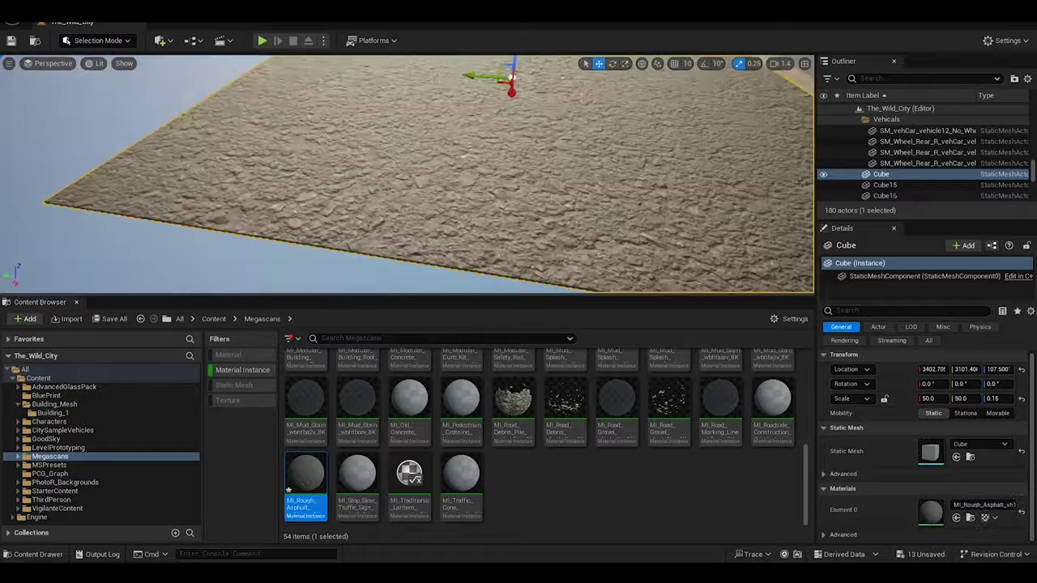
Set the Rough Asphalt material's Tiling X and Y to 1 and close its editor.
left_click(18, 456)
left_click(81, 467)
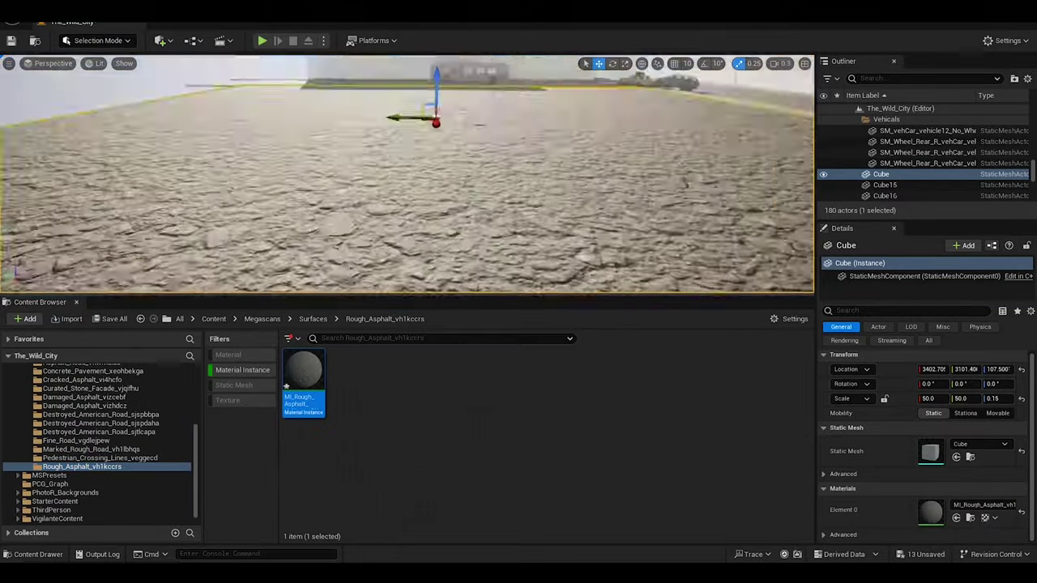
double_click(304, 376)
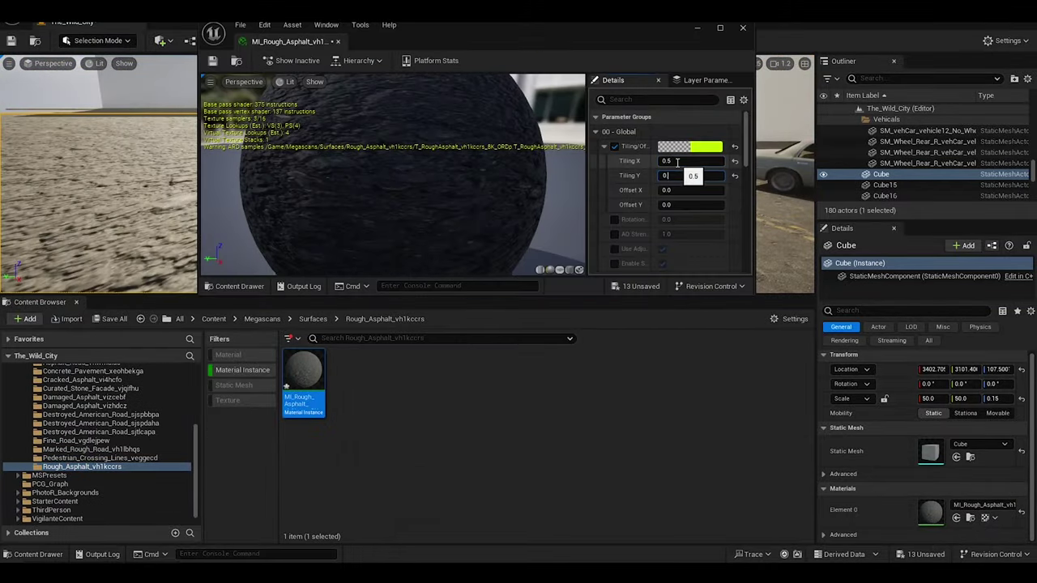
left_click(677, 161)
type("1")
key("Tab")
type("1")
key("Return")
left_click(743, 28)
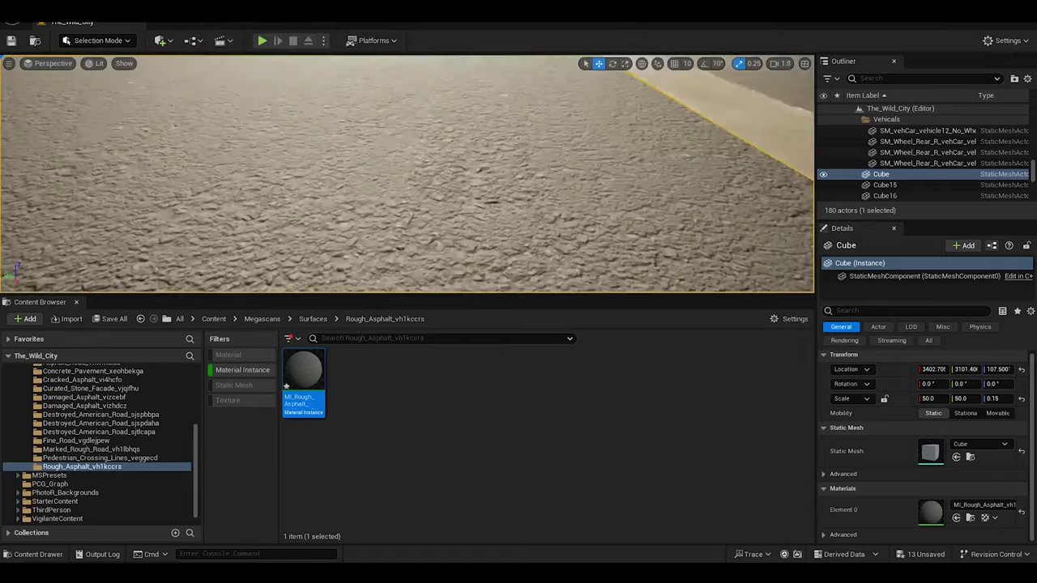
right_click_drag(405, 174, 405, 175)
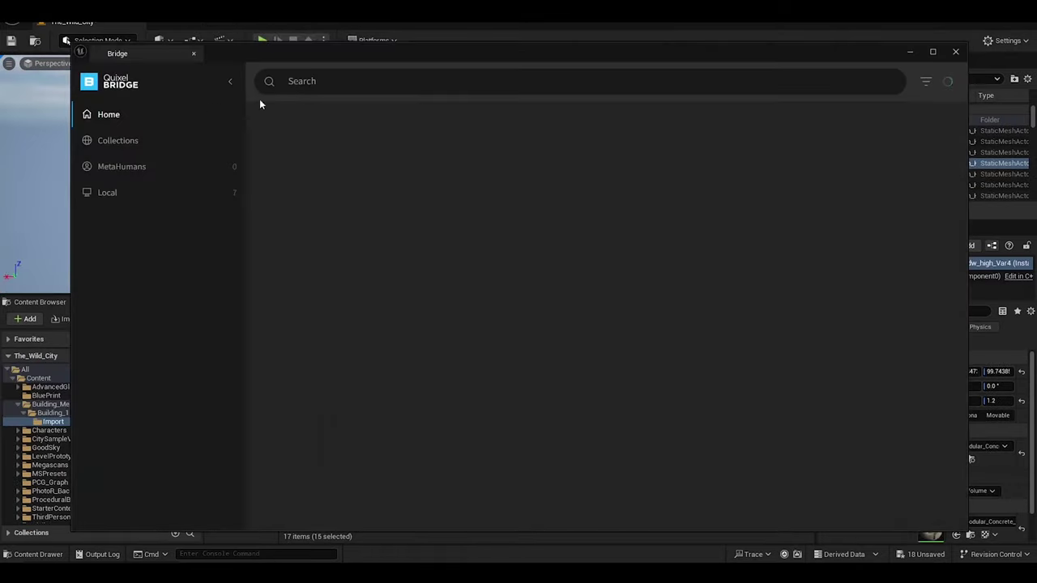
Search Bridge for 'Building' and select Brick Wall, Damaged Brick Wall and Stone Floor.
left_click(310, 82)
type("Building")
key("Return")
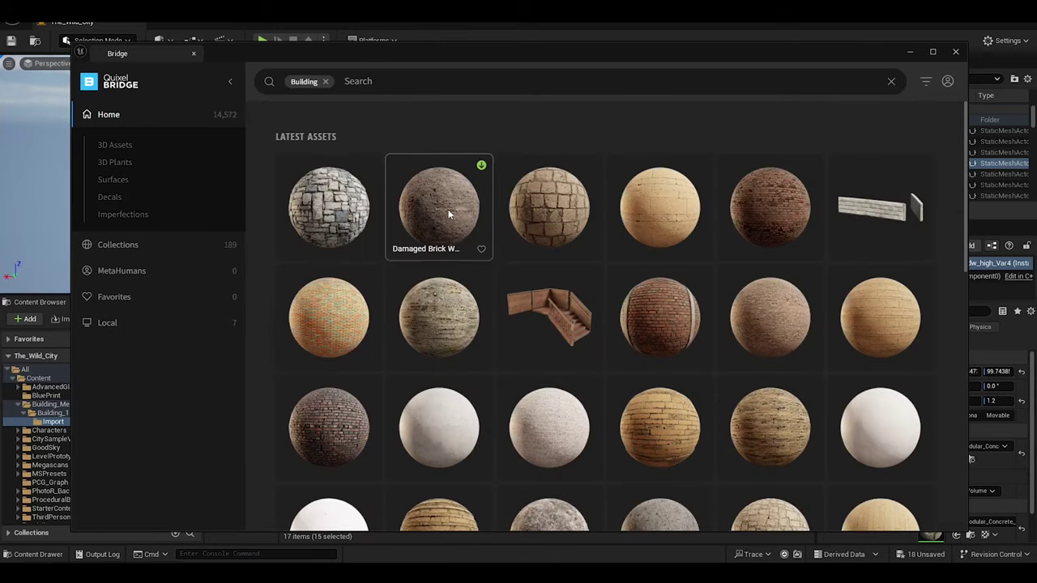
left_click(397, 195)
left_click(624, 195)
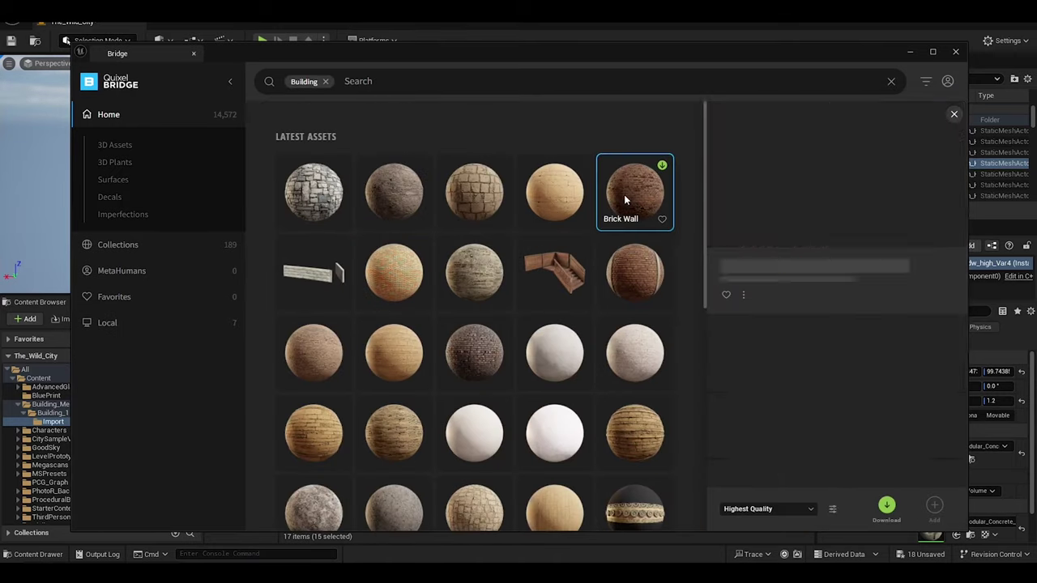
left_click(418, 195, "ctrl")
left_click(474, 195, "ctrl")
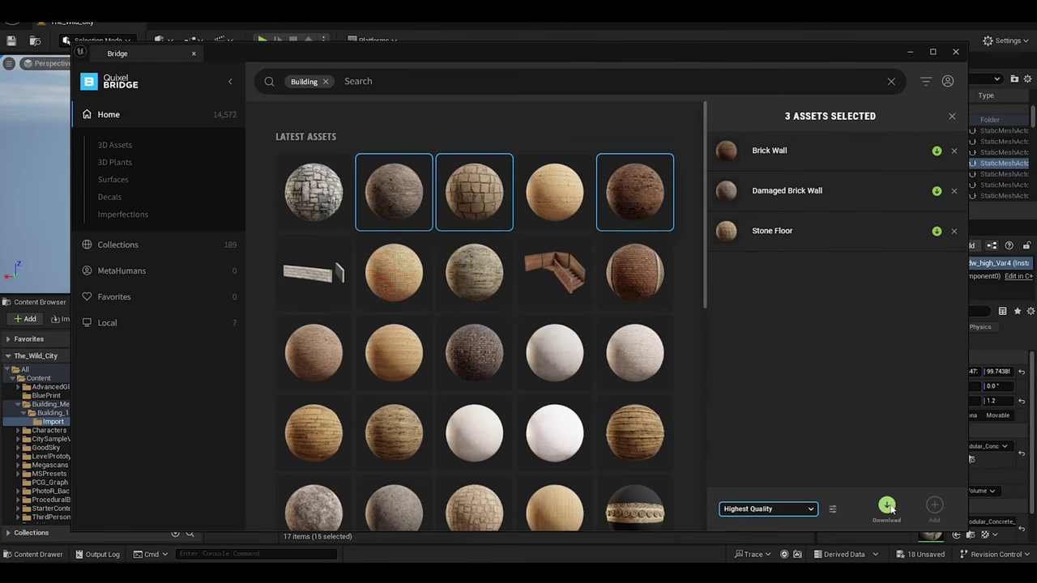
Scroll through the Building results grid while the surfaces download.
scroll(486, 260, "down", 2)
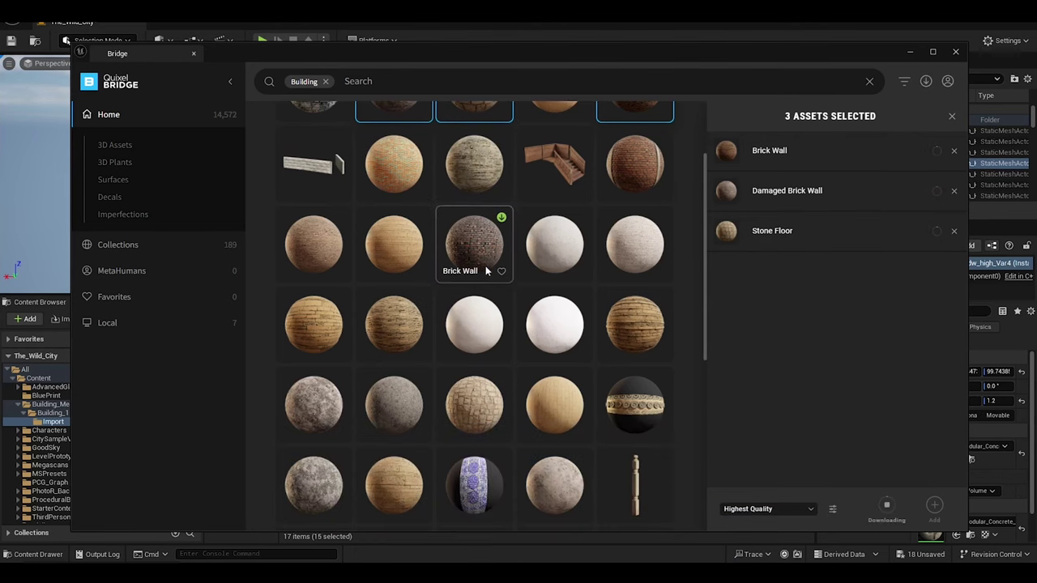
scroll(484, 267, "down", 2)
scroll(483, 268, "down", 2)
scroll(483, 268, "down", 2)
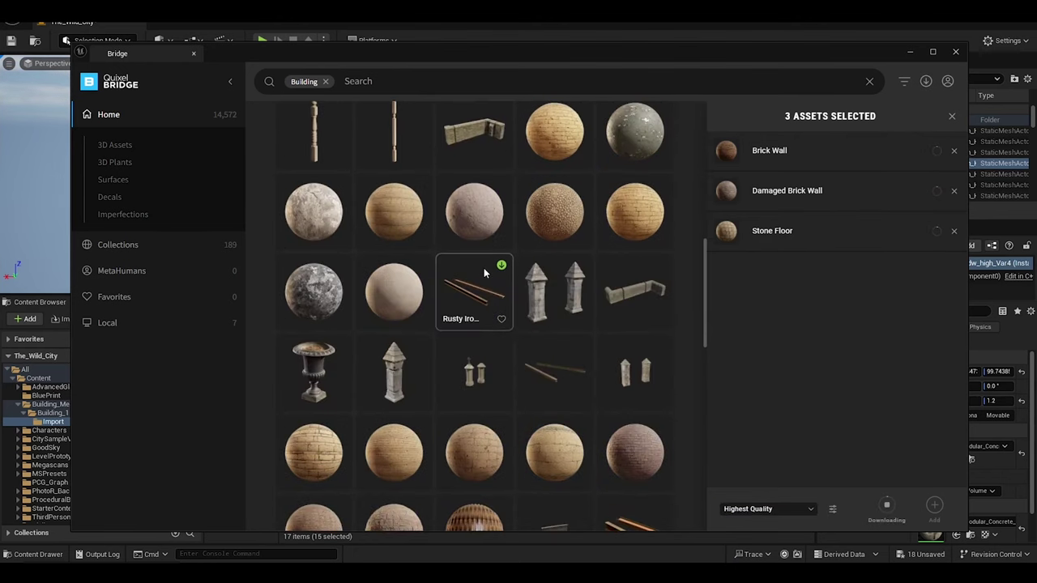
scroll(554, 316, "down", 2)
scroll(554, 316, "down", 2)
scroll(554, 316, "down", 2)
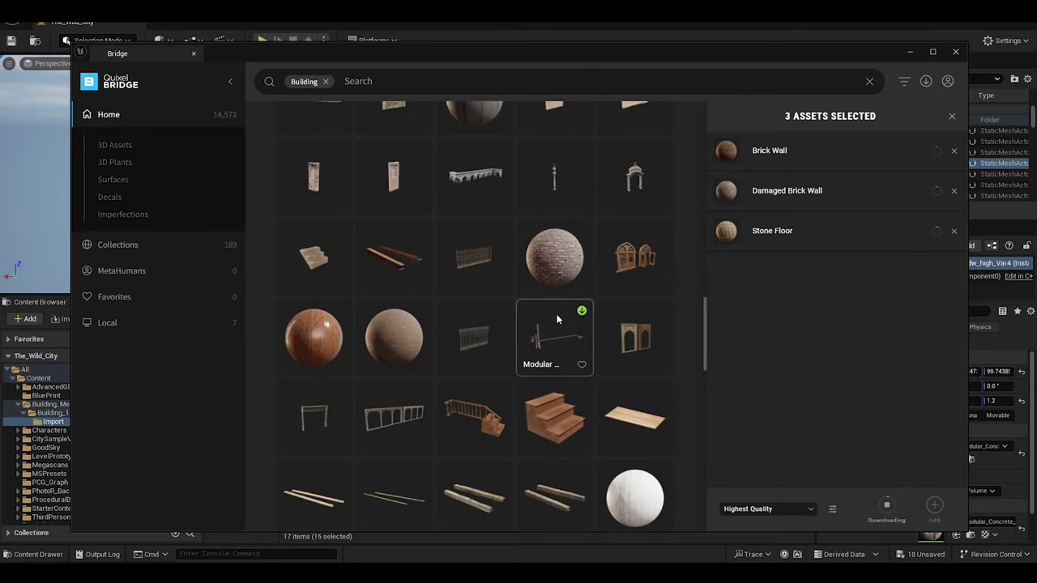
scroll(555, 316, "down", 1)
scroll(556, 318, "down", 3)
scroll(556, 318, "down", 2)
scroll(555, 318, "down", 1)
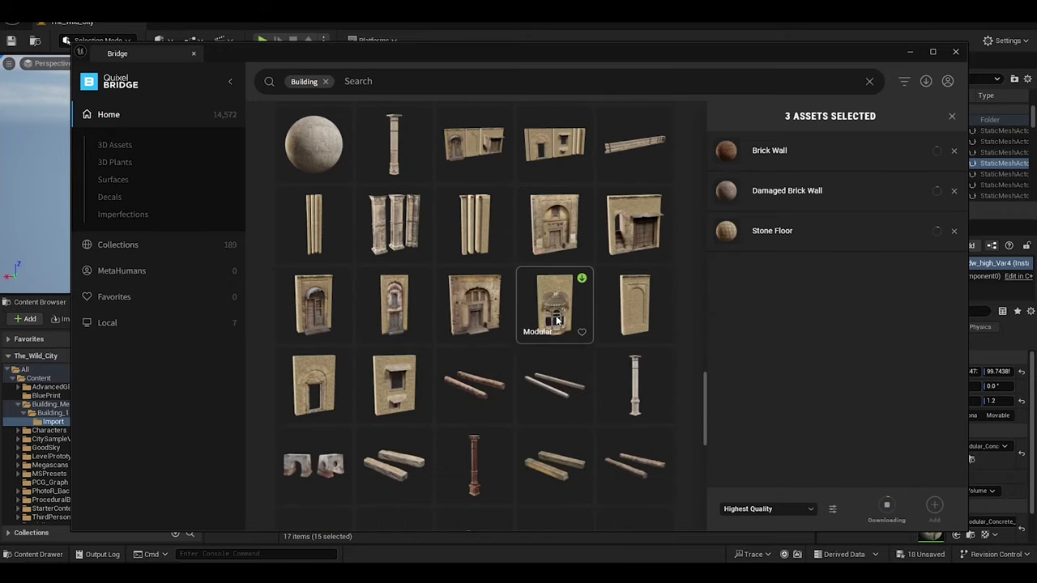
scroll(556, 320, "down", 1)
scroll(556, 320, "down", 3)
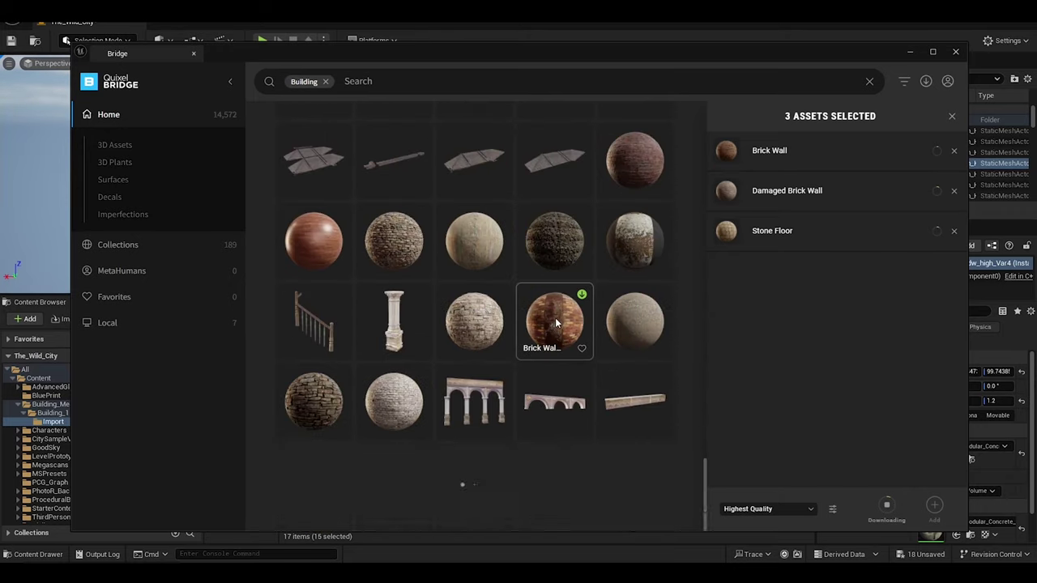
scroll(555, 320, "down", 2)
scroll(555, 323, "down", 2)
scroll(555, 323, "down", 2)
scroll(555, 322, "down", 2)
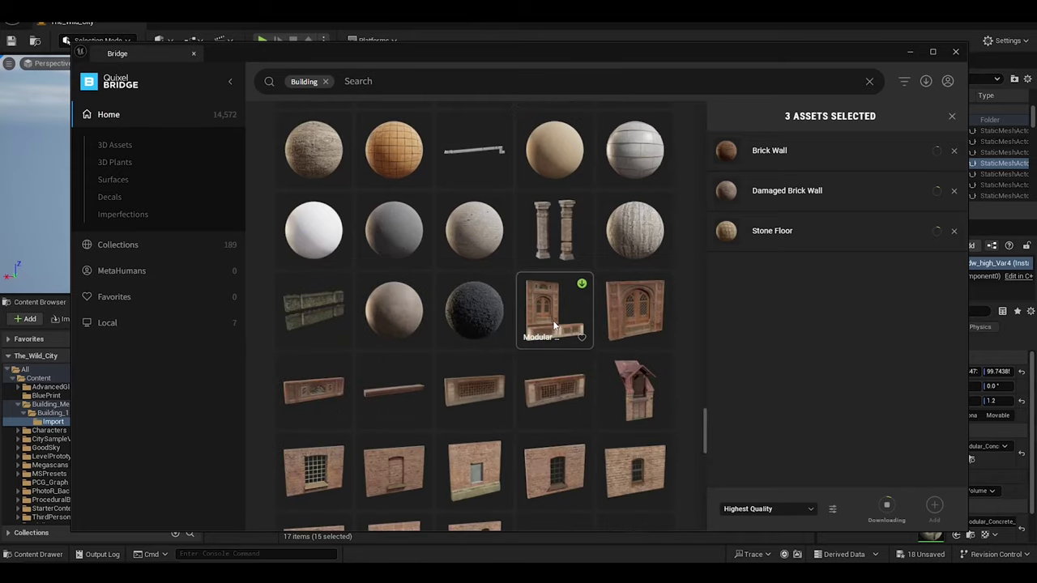
scroll(555, 323, "down", 2)
scroll(554, 325, "down", 1)
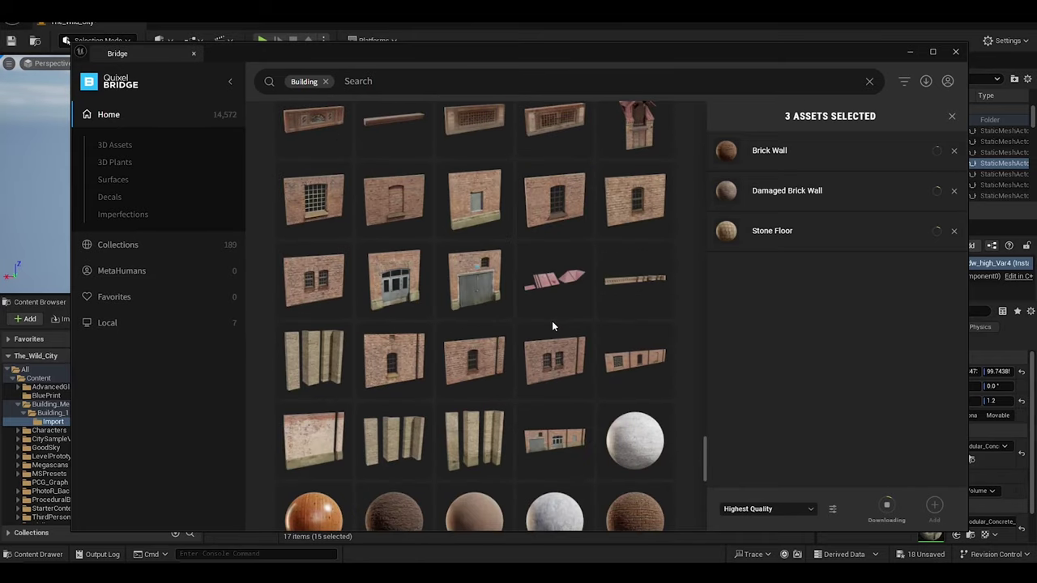
scroll(552, 326, "down", 3)
scroll(555, 325, "up", 2)
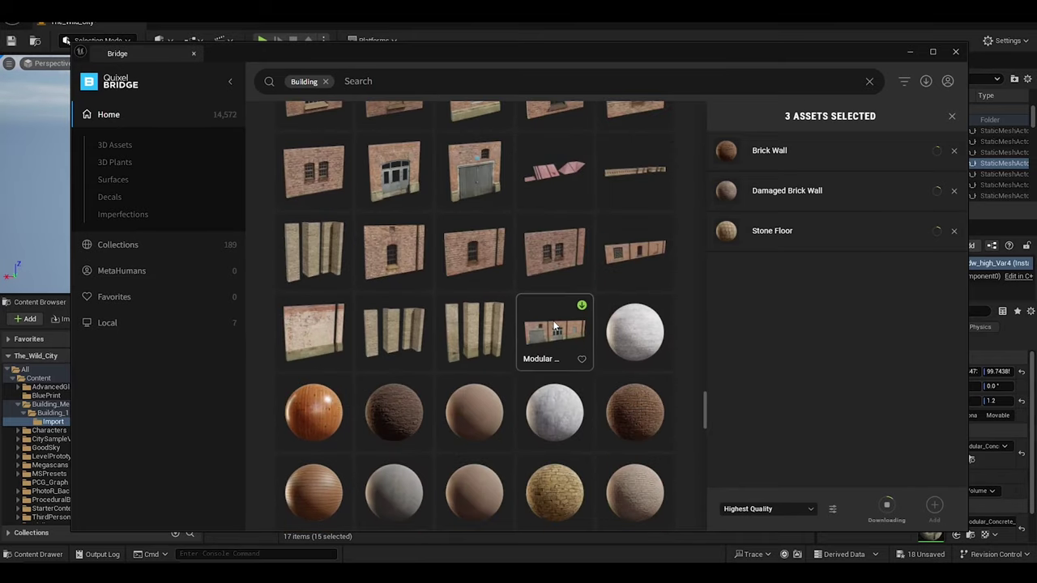
scroll(555, 326, "down", 2)
scroll(554, 326, "down", 3)
scroll(553, 327, "down", 1)
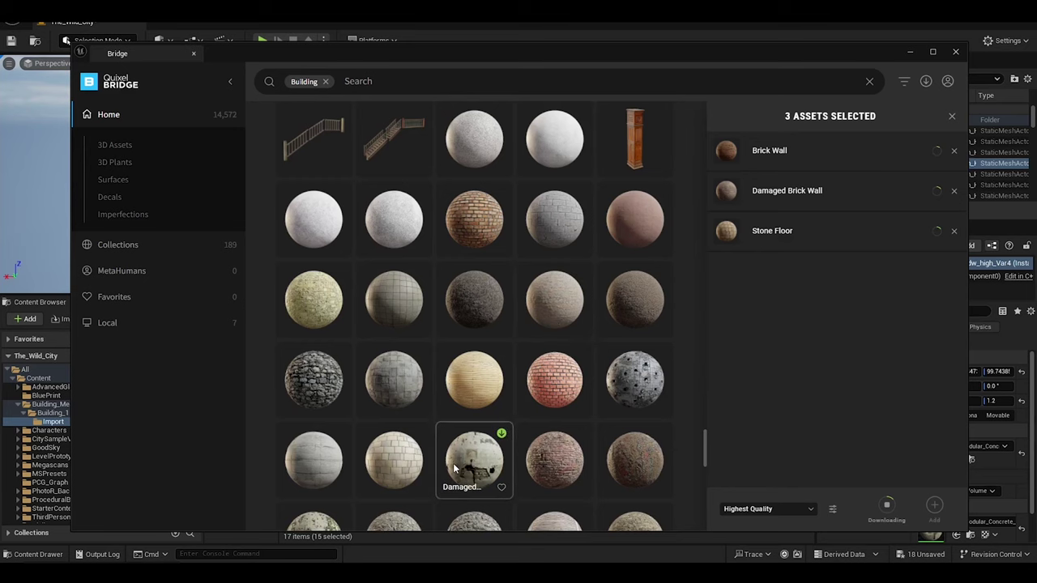
scroll(437, 466, "down", 2)
scroll(365, 450, "down", 2)
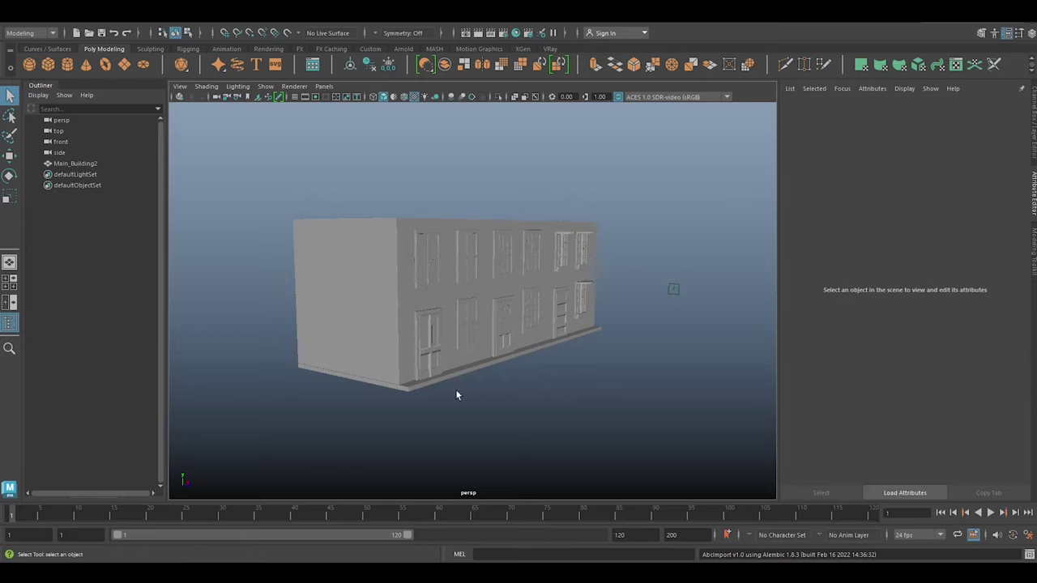
Select the building and rename it Main_Building1_Mesh in the Outliner.
left_click_drag(456, 395, 352, 280, "alt")
left_click(351, 280)
double_click(98, 164)
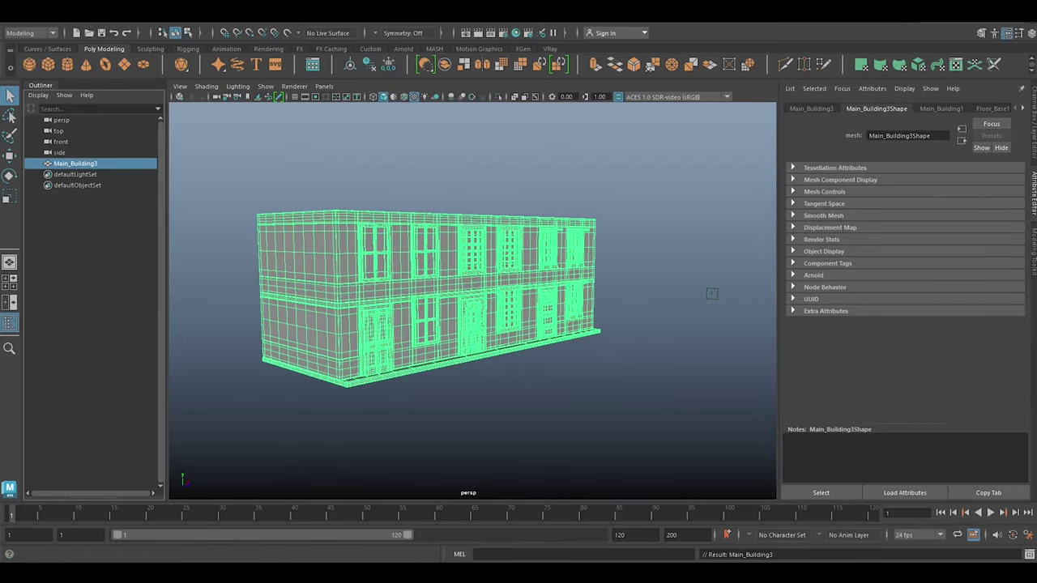
type("Main_Building1_Mesh")
key("Return")
Send the selection to Unreal, exporting it into new Content\Buildings\Bld No.1 folders.
left_click(15, 15)
mouse_move(122, 199)
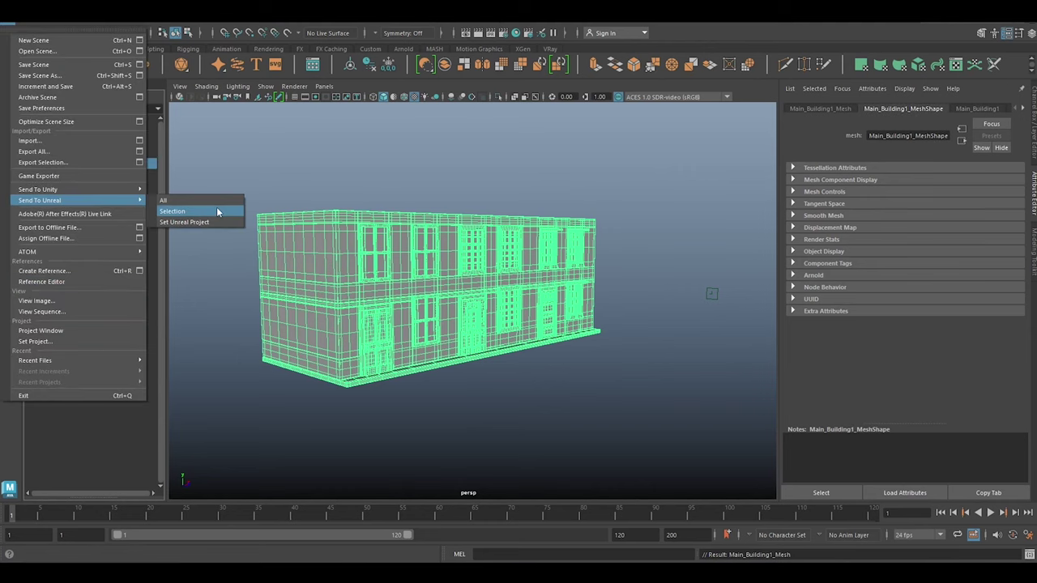
left_click(220, 210)
left_click(128, 162)
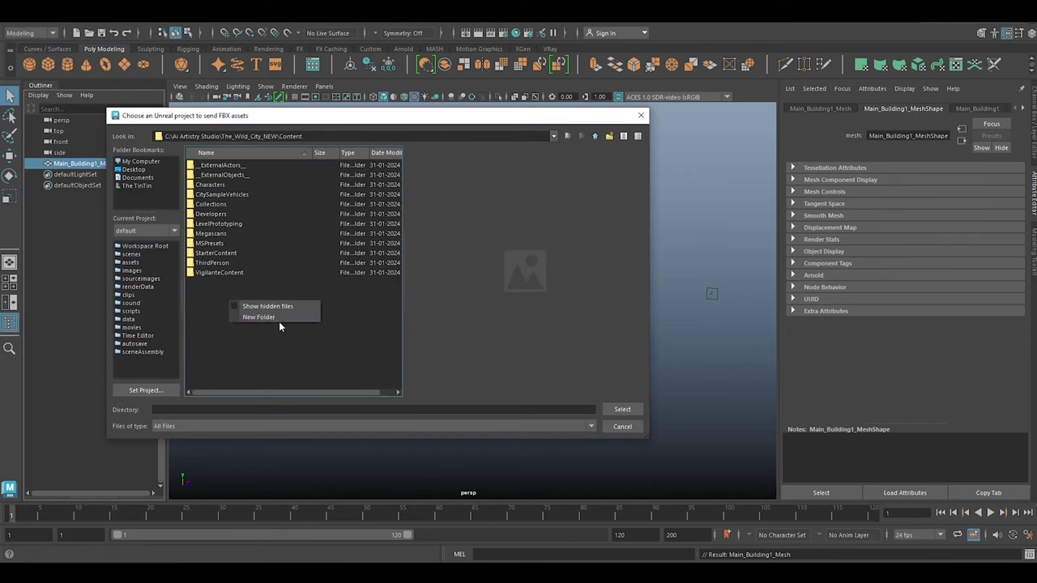
type("Buildings")
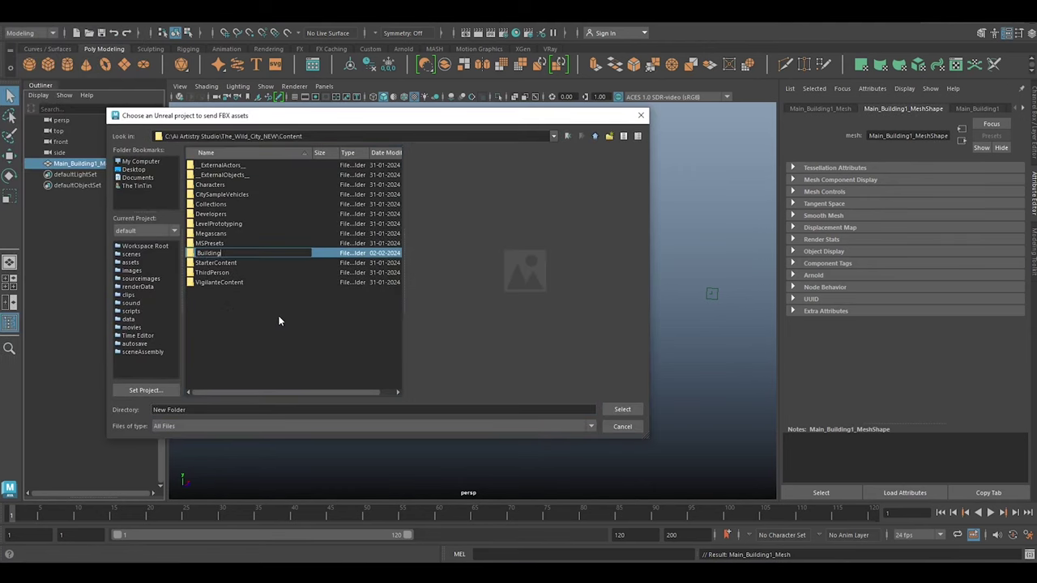
key("Return")
key("Return")
type("Build")
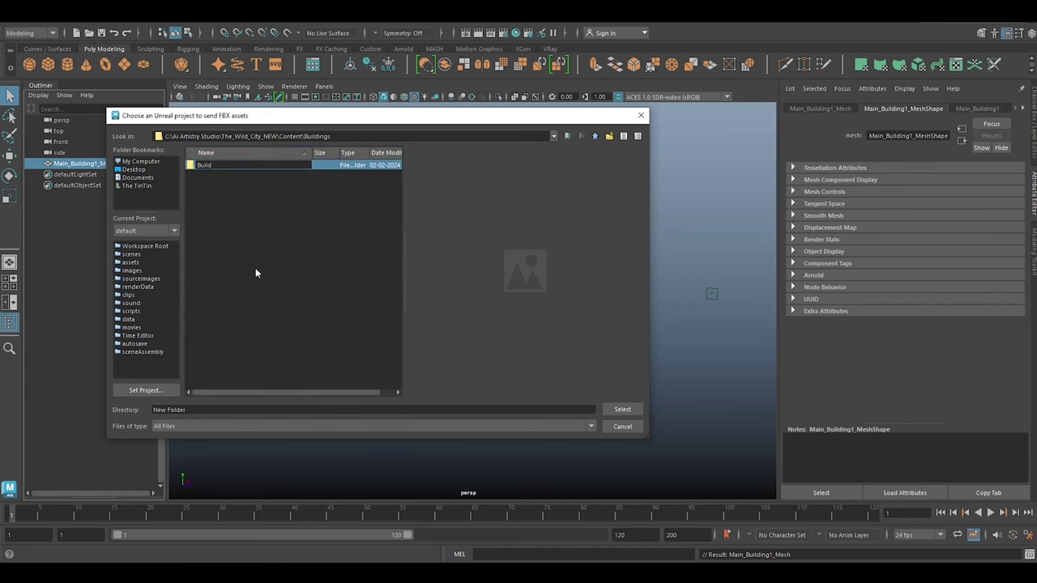
key("BackSpace")
key("BackSpace")
key("BackSpace")
type("ld No.1")
key("Return")
key("Return")
left_click(622, 409)
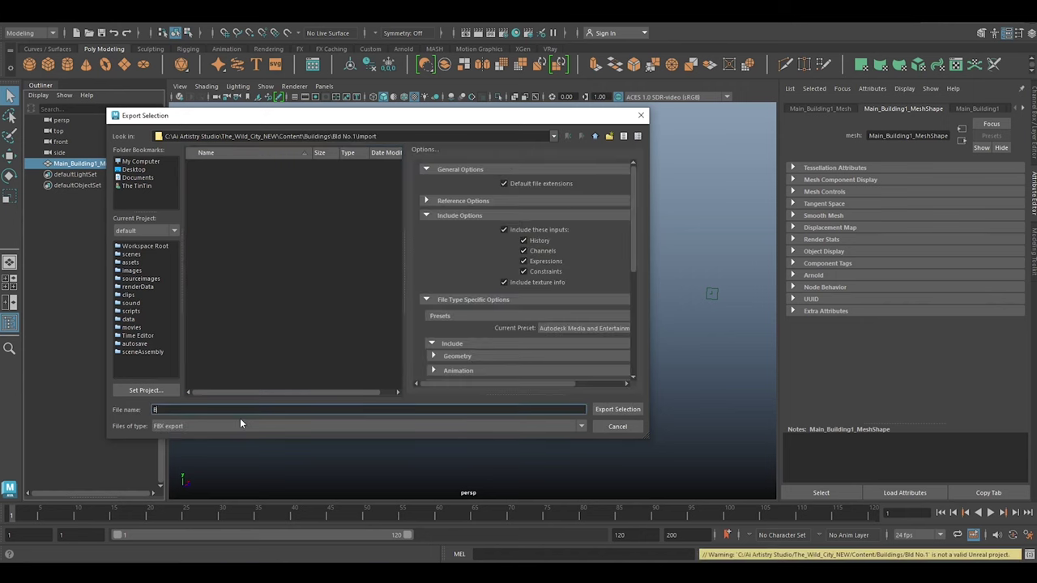
left_click(618, 409)
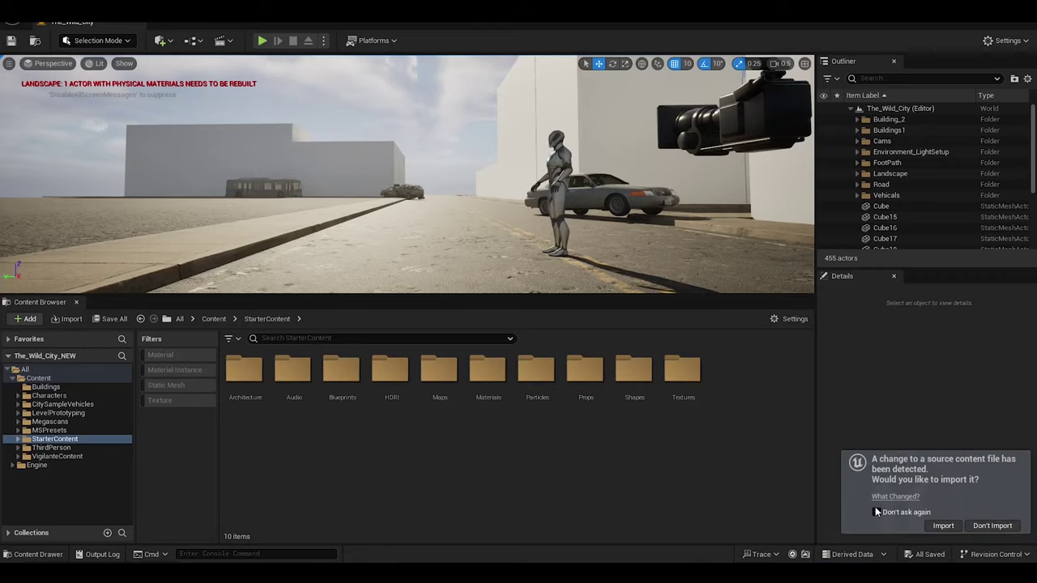
Import Bld_No_1, place it beside the street, rotate it 180° and scale it to 3.
left_click(942, 526)
left_click(484, 489)
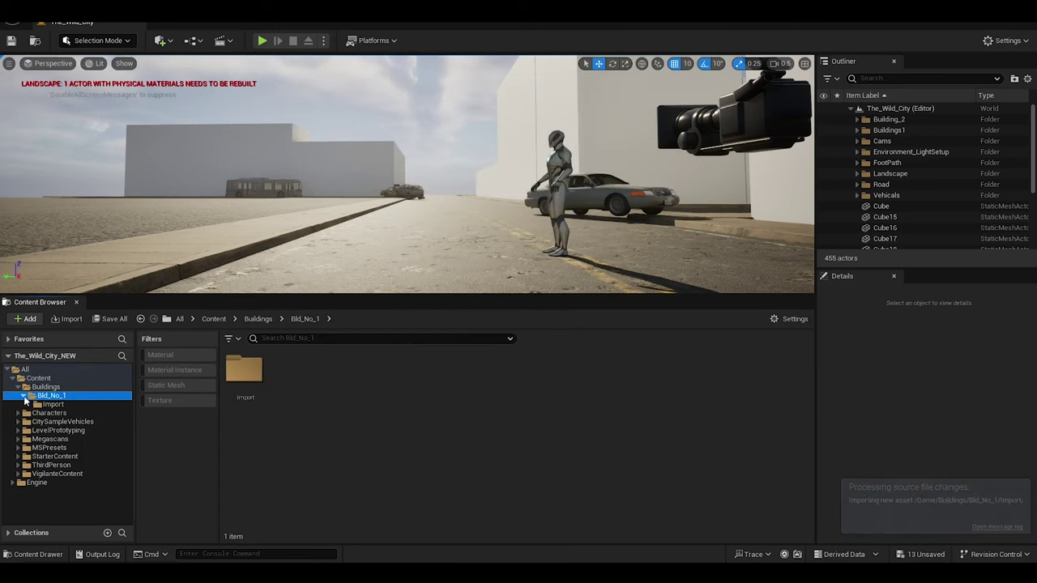
left_click_drag(341, 203, 294, 200)
left_click(294, 200)
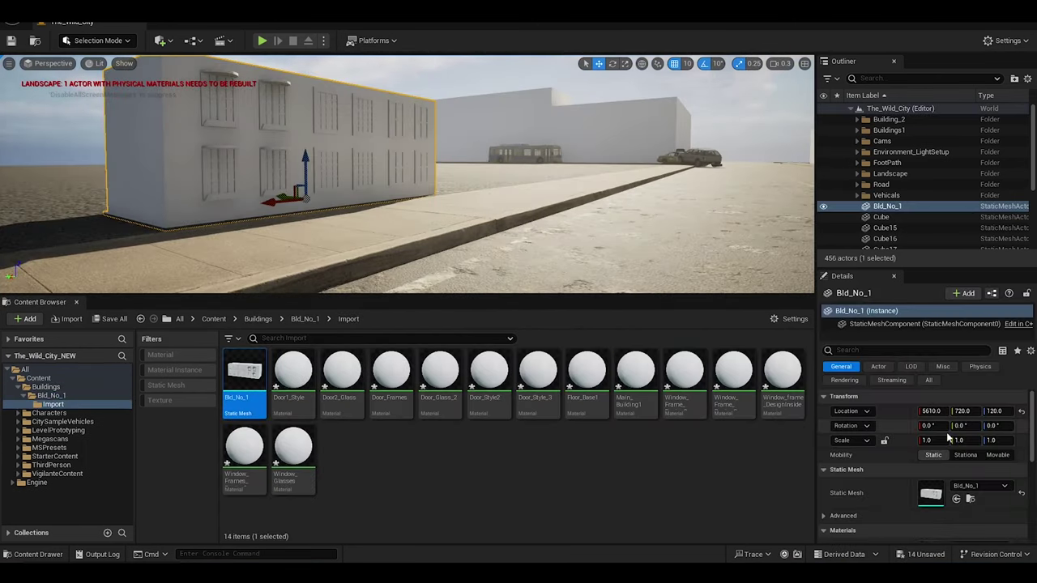
type("180")
key("Return")
type("3")
key("Return")
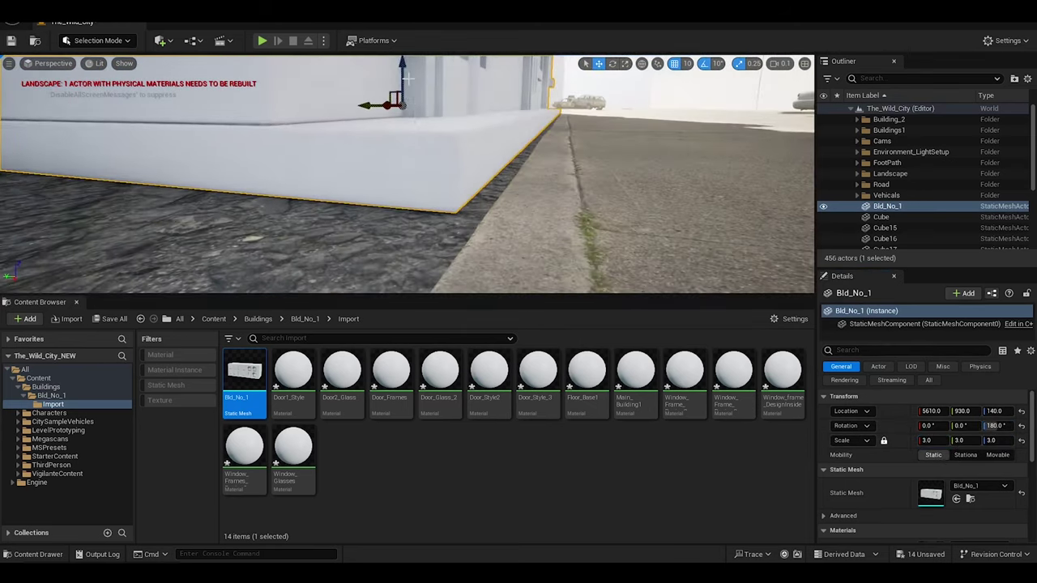
Import the second building, Bld_No_2, into the Import folder.
left_click(686, 63)
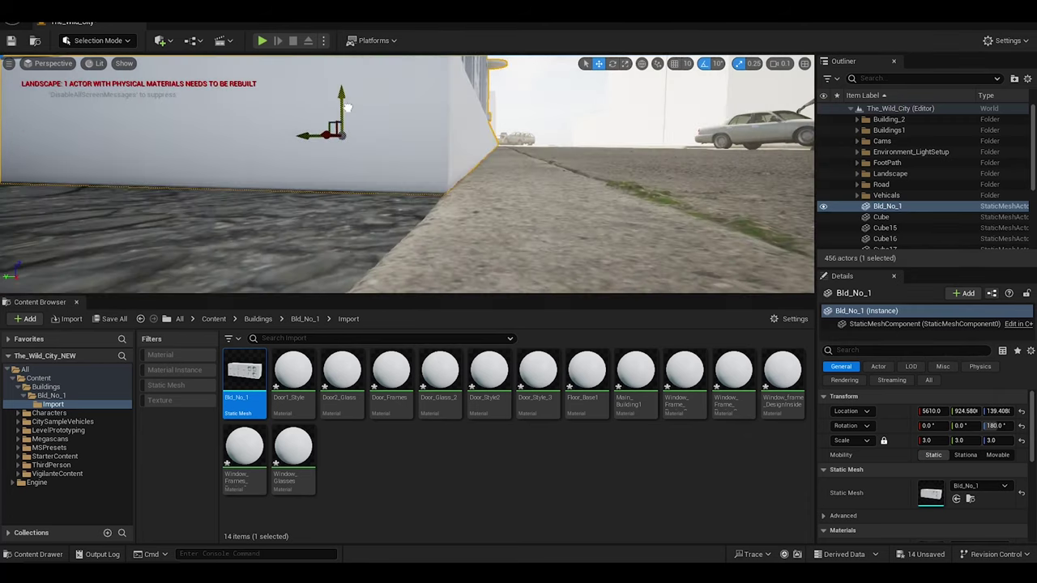
left_click(923, 323)
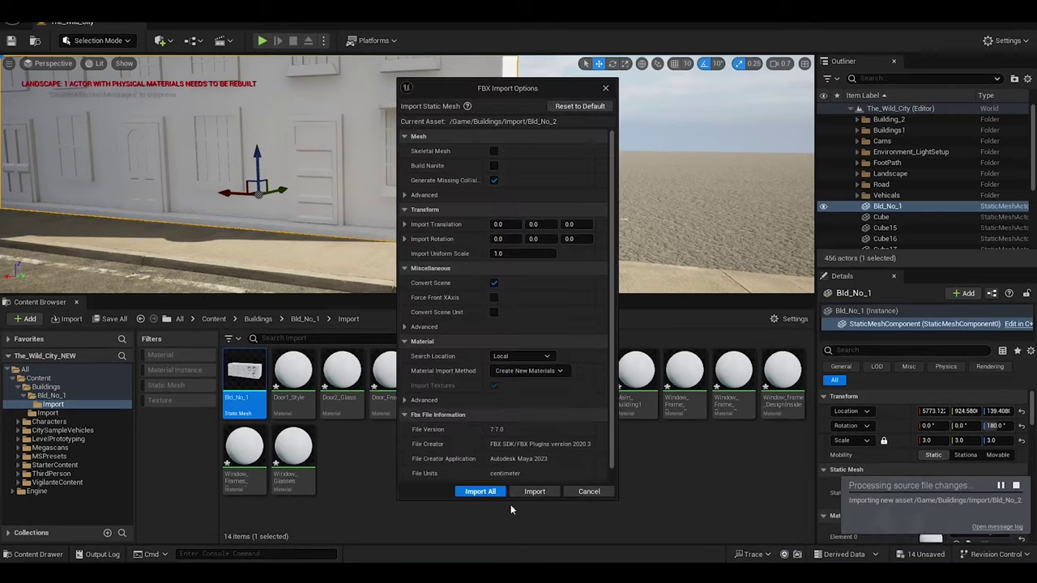
left_click(474, 491)
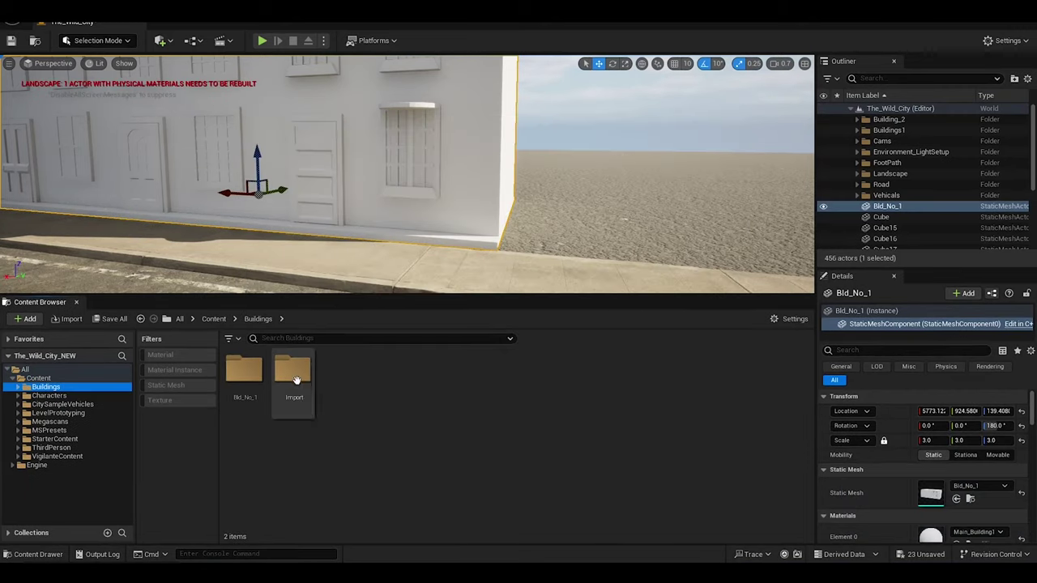
Place Bld_No_2 from the Import folder, set Rotation Z to 180, and slide it along the street.
double_click(296, 380)
left_click_drag(244, 377, 409, 128)
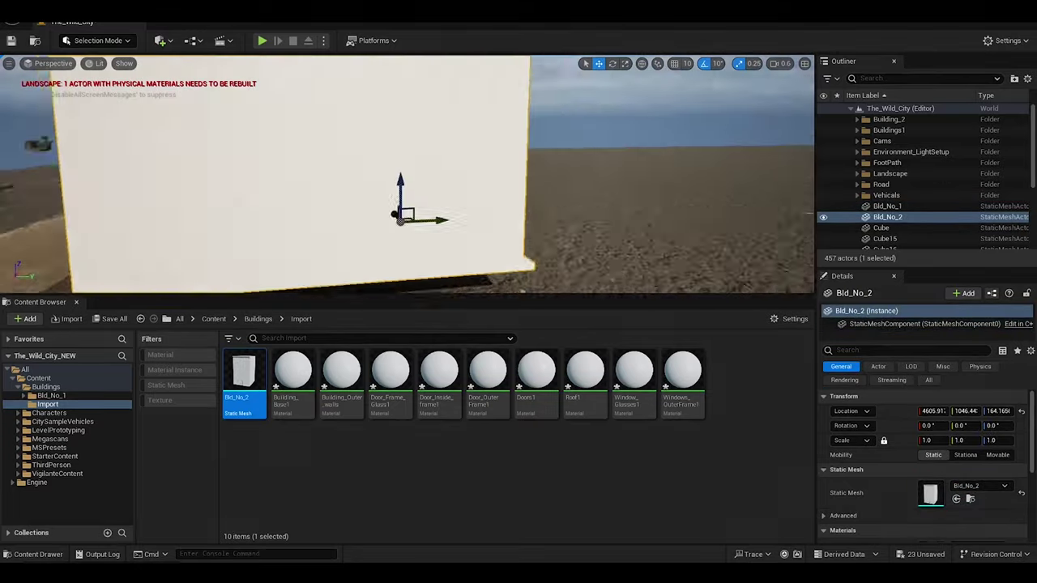
key("e")
left_click(996, 426)
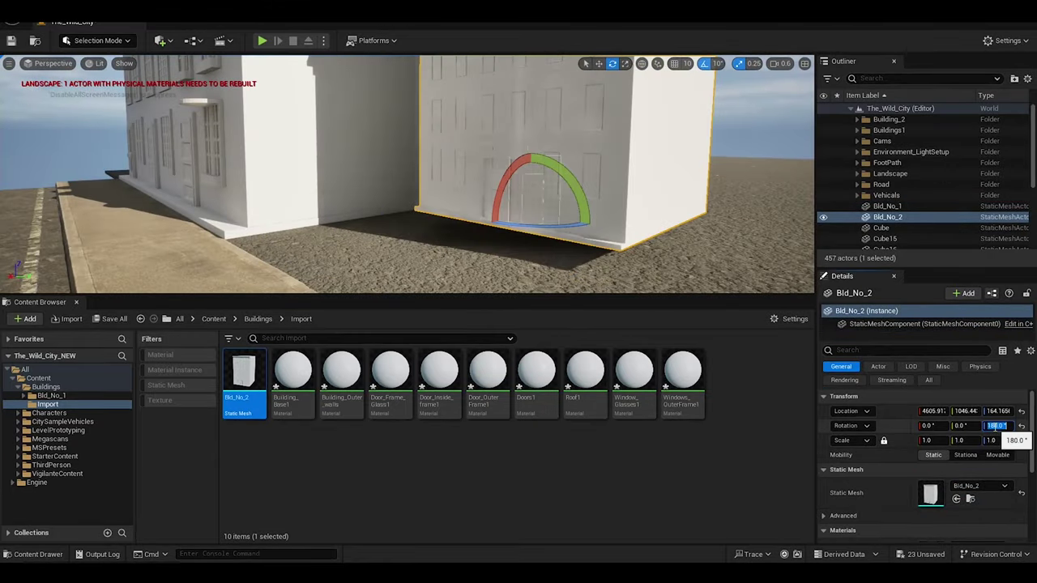
key("Return")
key("w")
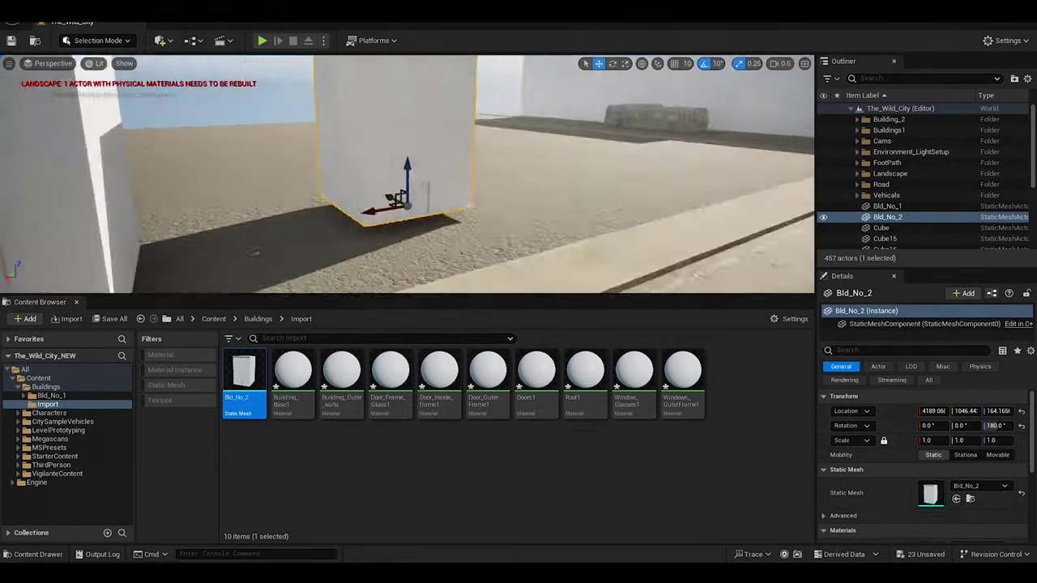
mouse_move(397, 199)
left_mouse_down("shift")
mouse_move(399, 216)
mouse_move(367, 69)
left_mouse_up("shift")
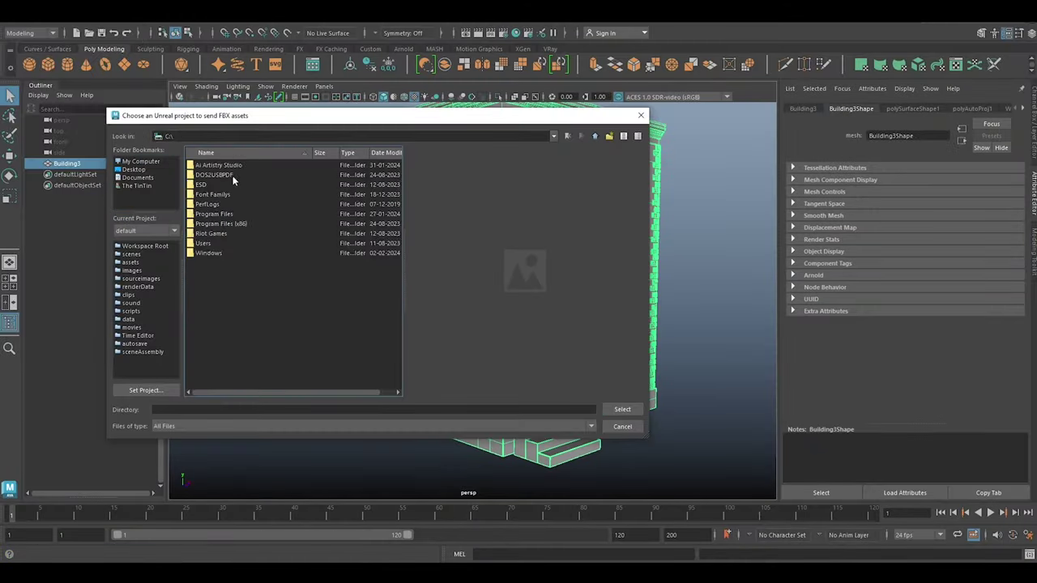
Create a folder named Bld No.3 under Content\Buildings as the send destination.
left_click(289, 256)
type("Bld No.3")
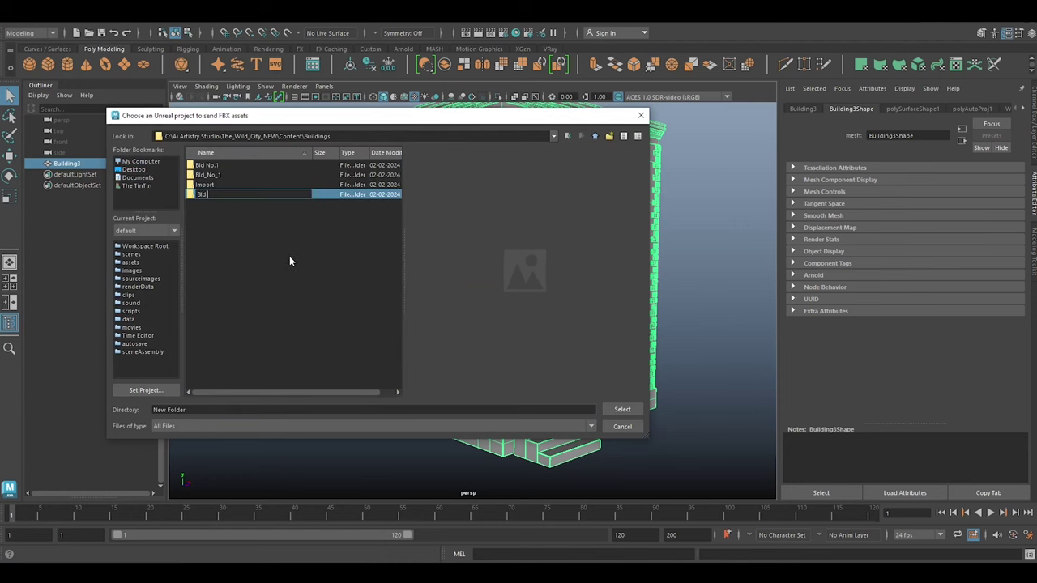
key("Return")
key("Return")
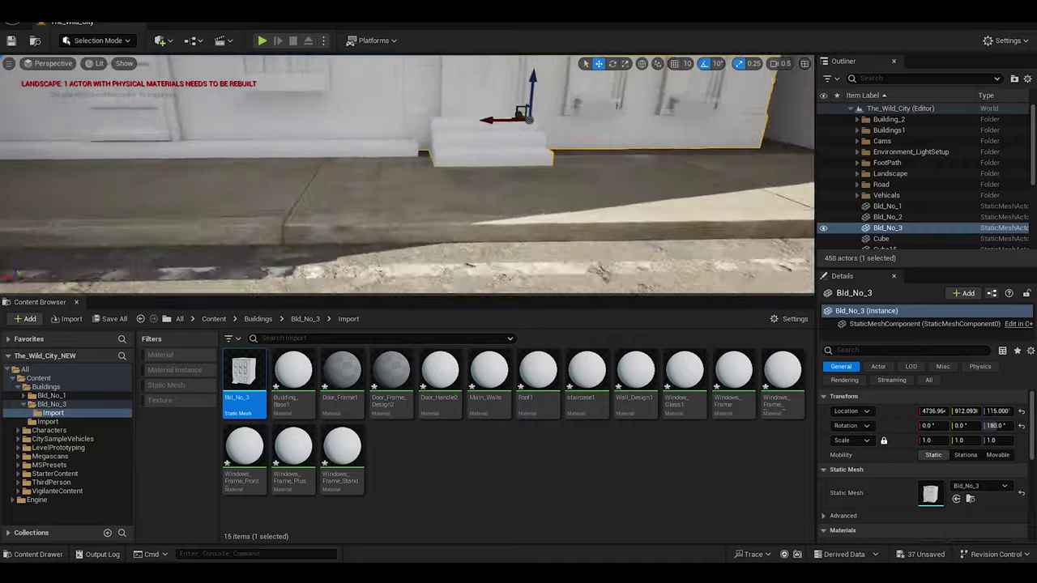
Lower Bld_No_3 onto the ground and slide it along the street beside the sidewalk.
right_click_drag(486, 90, 486, 90)
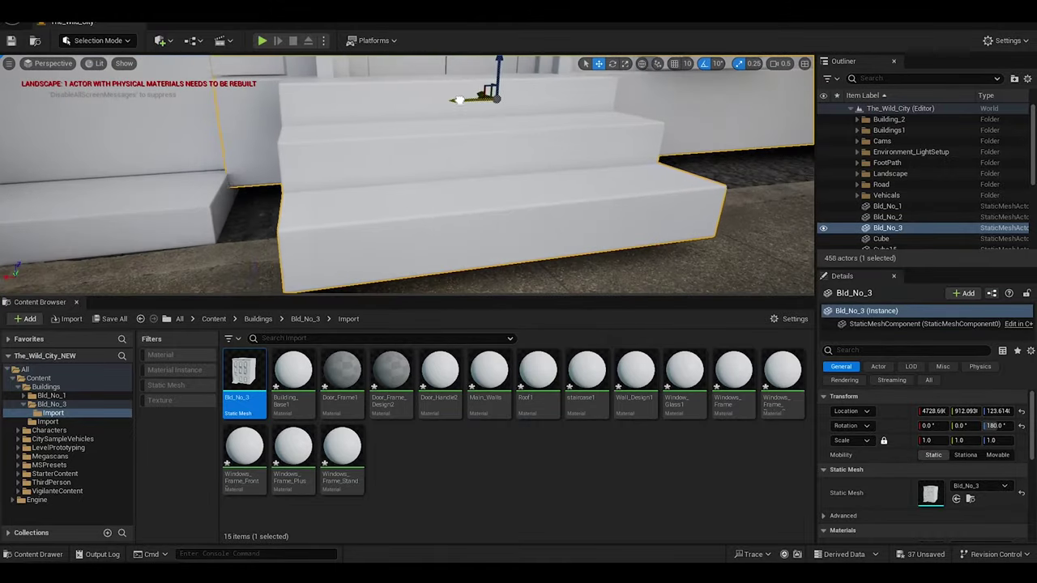
left_click_drag(486, 90, 631, 143, "shift")
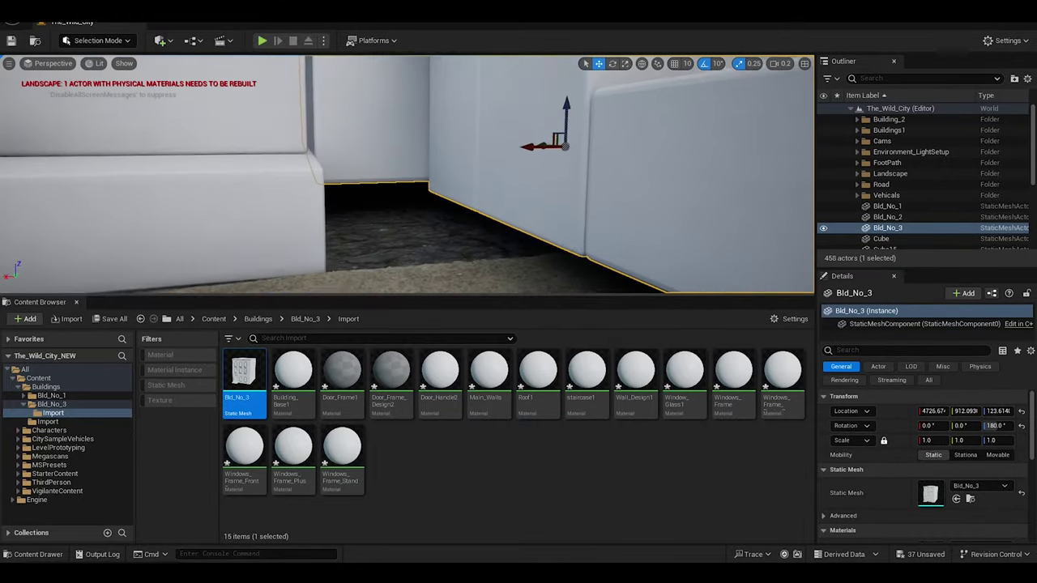
right_click_drag(636, 110, 634, 165)
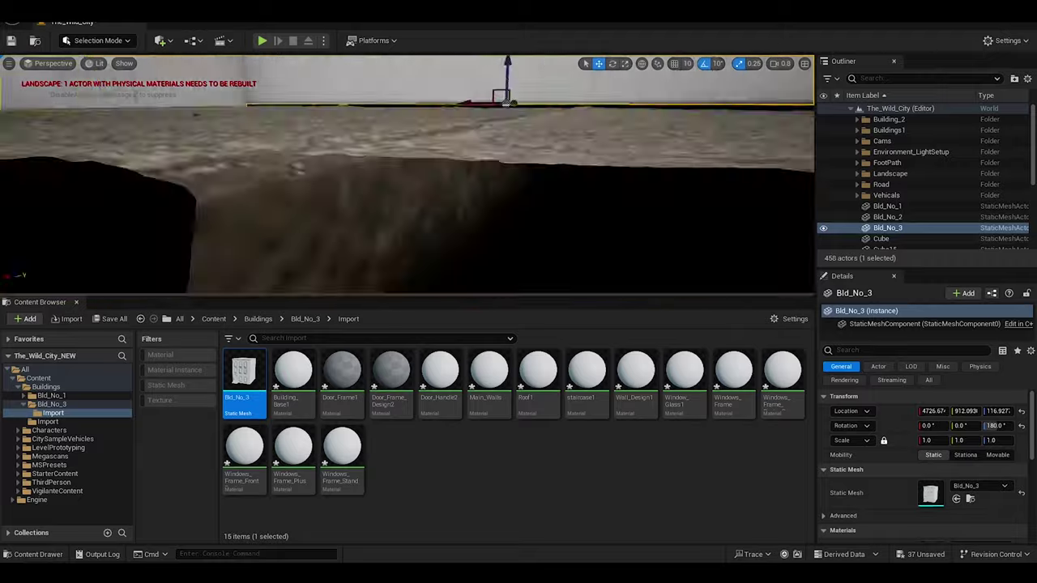
left_click_drag(633, 165, 410, 233, "shift")
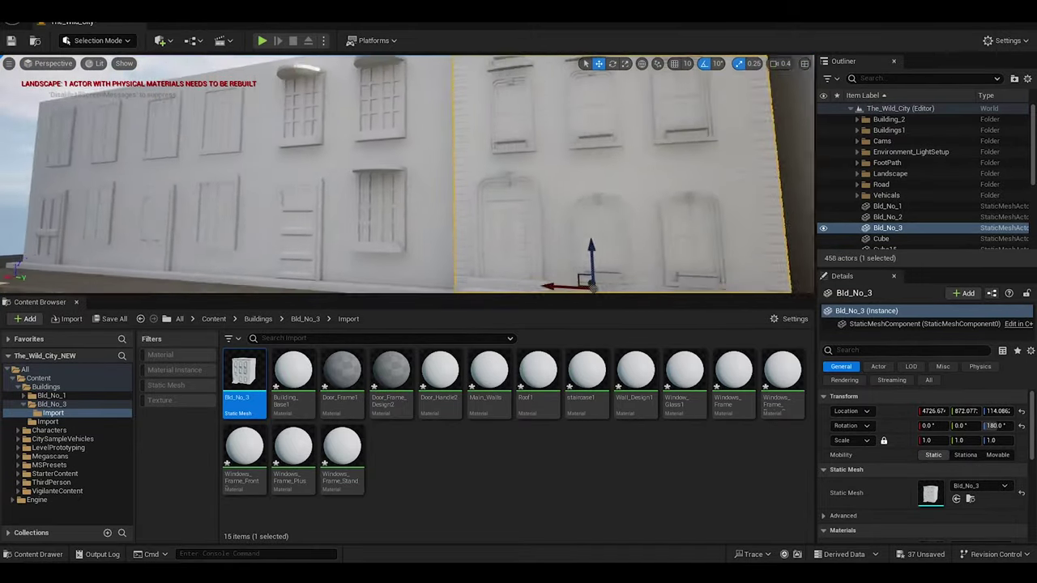
Enlarge Bld_No_3 to a uniform scale of 2.0 and view its facade from the street.
left_click(928, 440)
type("2")
key("Return")
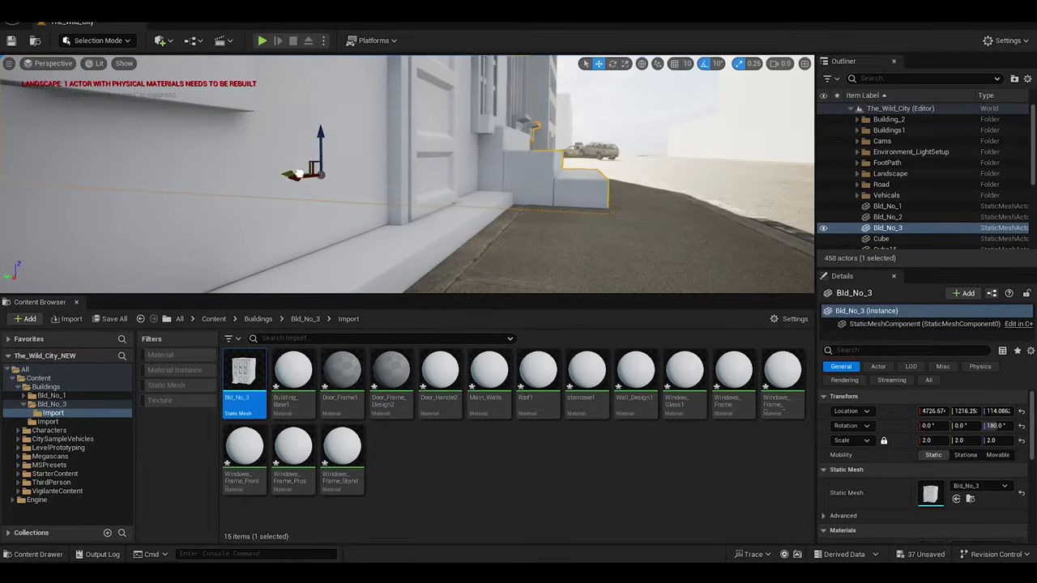
right_click_drag(599, 193, 599, 146)
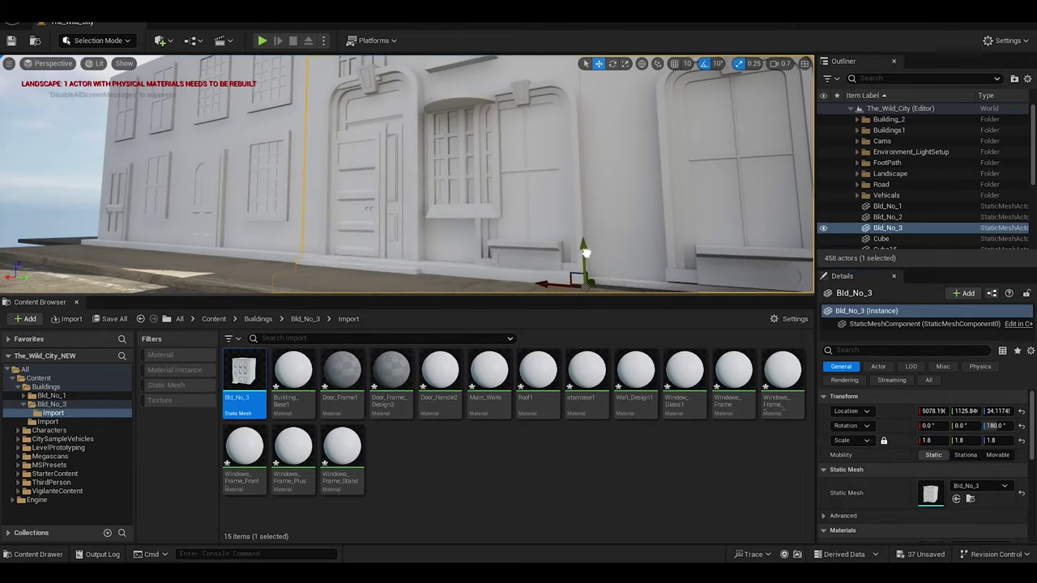
right_click_drag(588, 250, 4, 241)
scroll(438, 289, "up", 5)
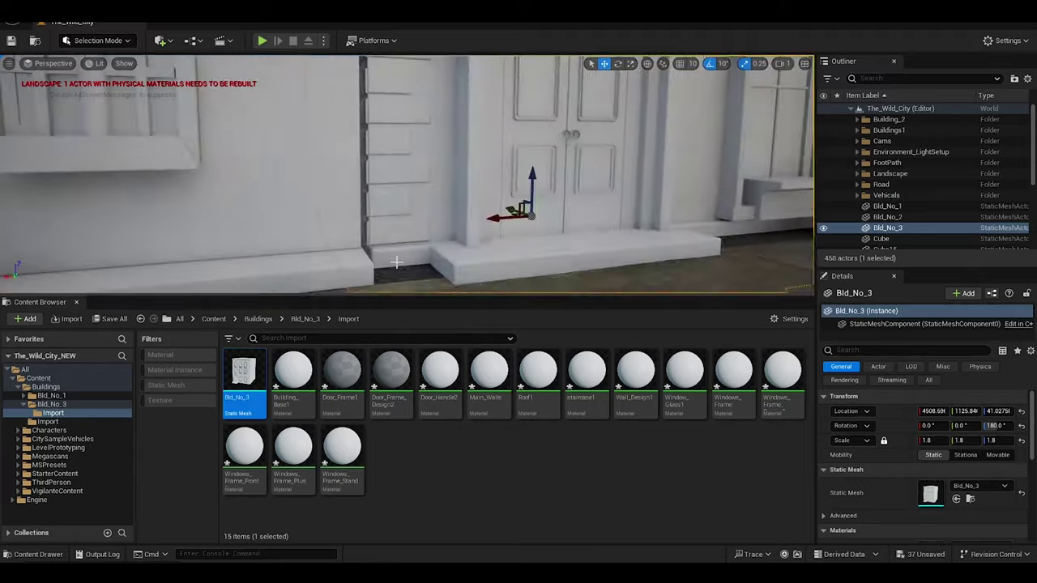
right_click_drag(405, 202, 568, 203)
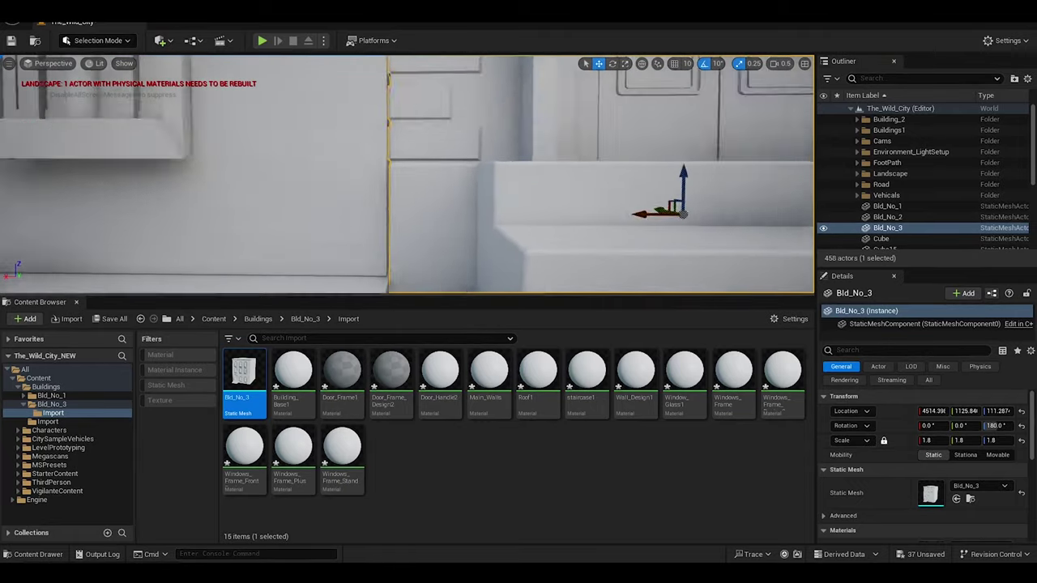
left_click(888, 217)
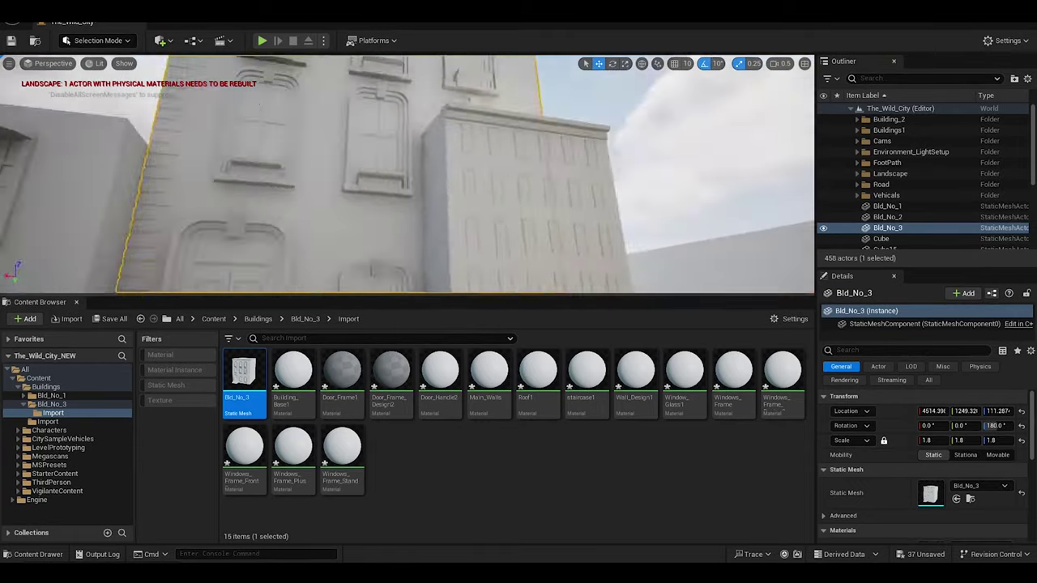
Select Bld_No_2 and slide it along the street beside Bld_No_3, then back along Y.
left_click(928, 440)
left_click_drag(502, 218, 350, 225)
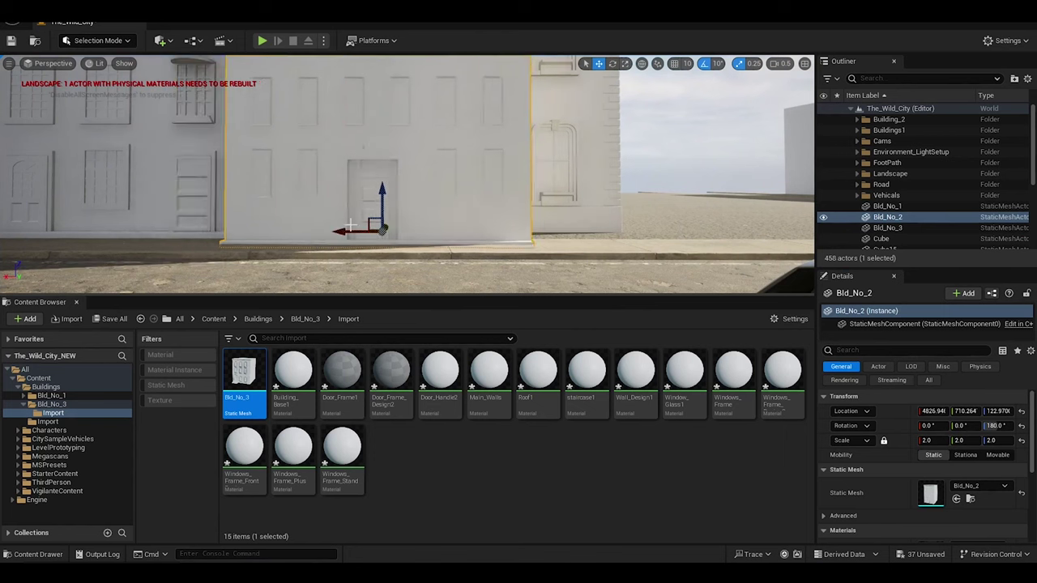
right_click_drag(352, 226, 357, 226)
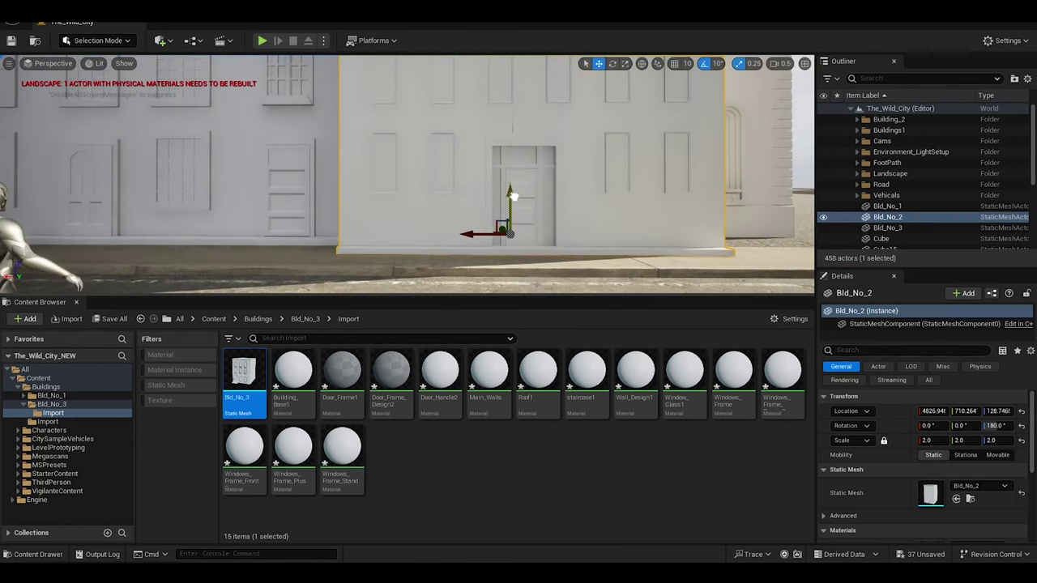
mouse_move(508, 120)
left_mouse_down("shift")
mouse_move(438, 243)
mouse_move(698, 240)
left_mouse_up("shift")
mouse_move(632, 234)
left_mouse_down("shift")
mouse_move(582, 140)
mouse_move(343, 108)
left_mouse_up("shift")
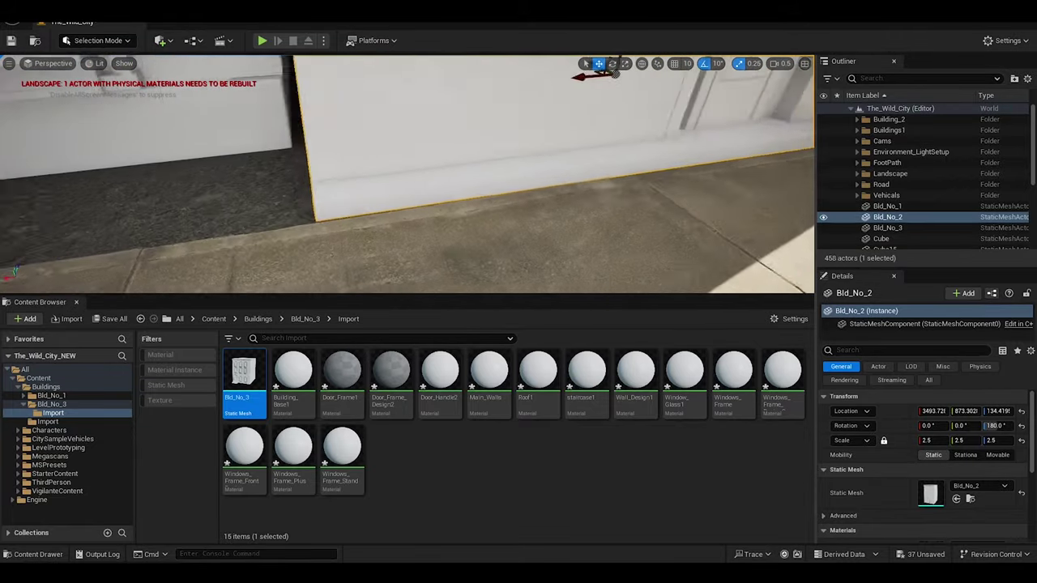
Look down the street at the placed buildings and play-test the level with Alt+P.
right_click_drag(381, 70, 381, 71)
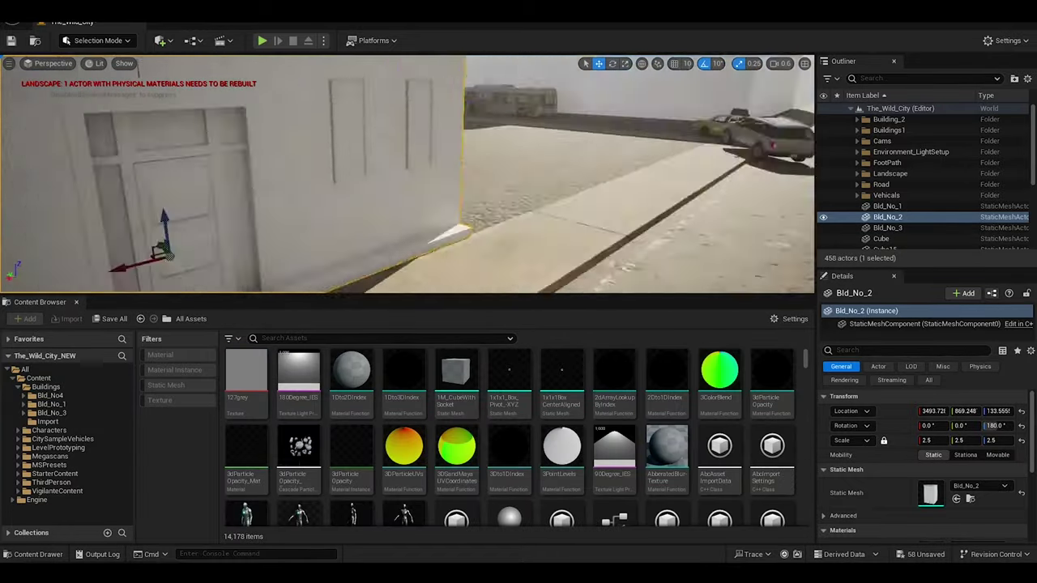
right_click_drag(421, 172, 373, 70)
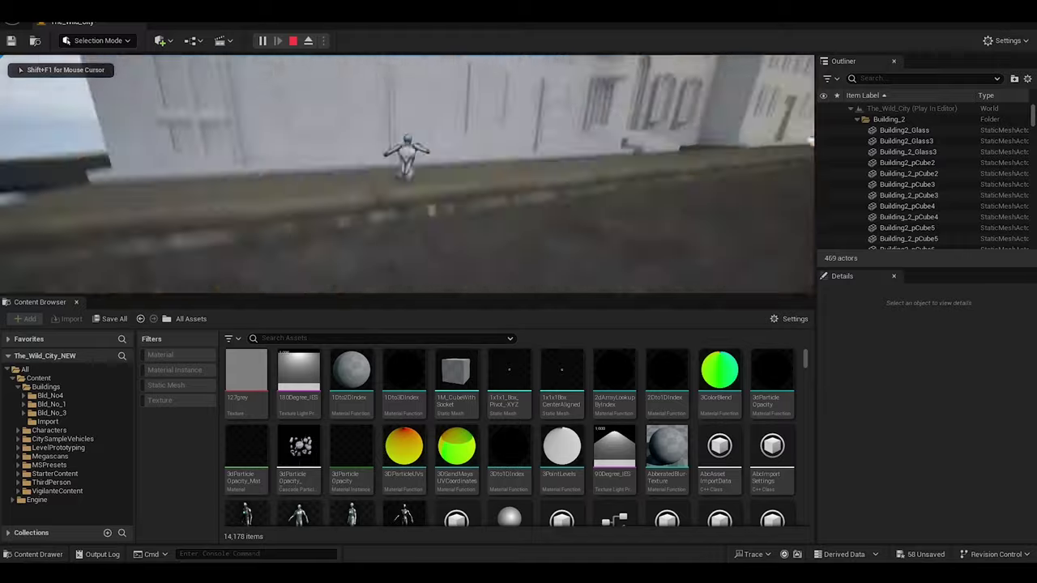
key("alt+p")
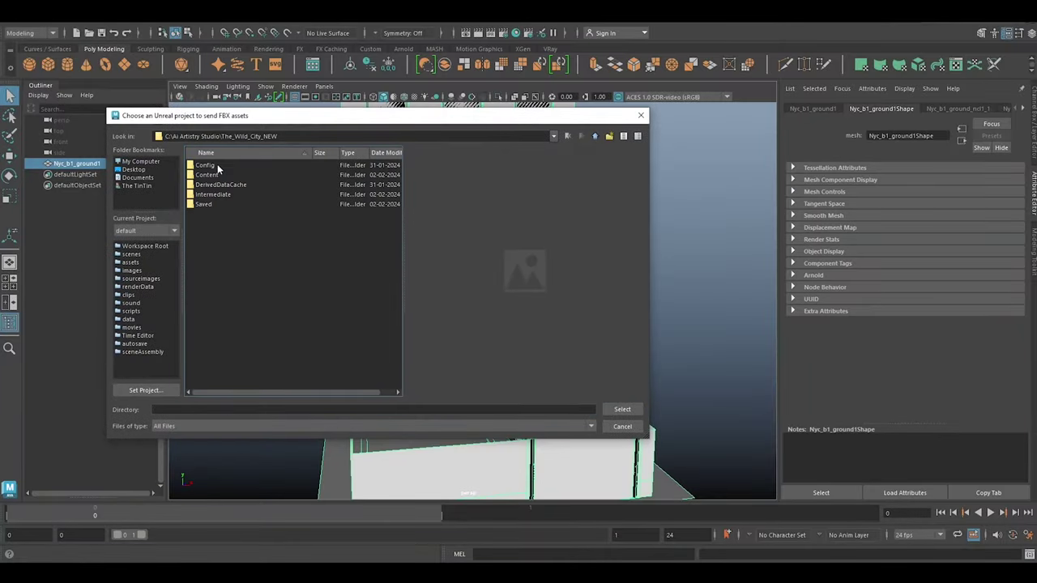
Navigate into the project's Content\Buildings folder in the Send To Unreal chooser.
double_click(212, 175)
double_click(221, 184)
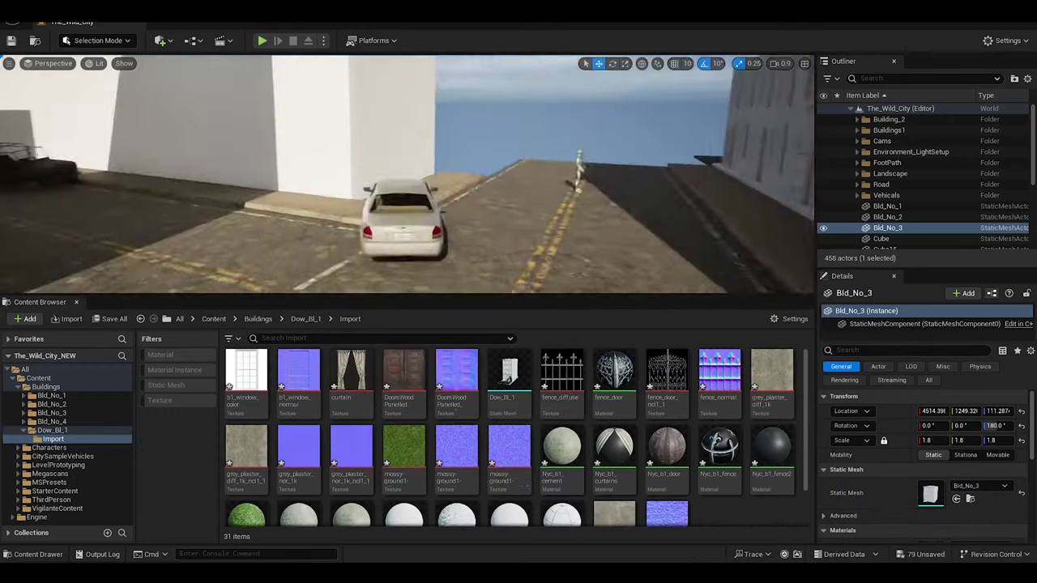
Place Dow_Bl_1 in the street, then send the selected Maya buildings to the Dow_Bl_2 folder.
mouse_move(515, 386)
left_mouse_down()
mouse_move(410, 144)
mouse_move(356, 142)
left_mouse_up()
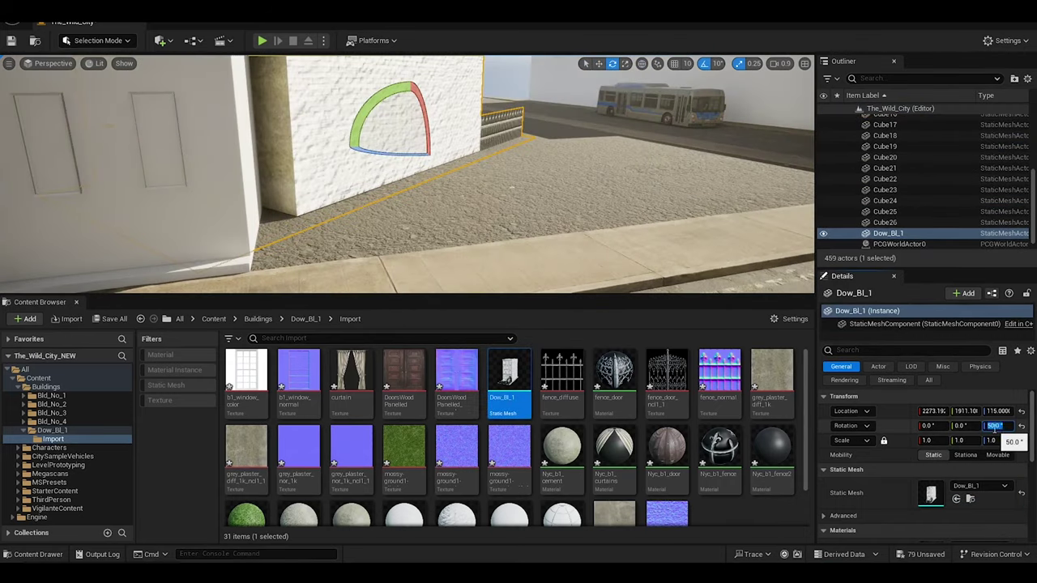
mouse_move(508, 178)
right_mouse_down()
mouse_move(565, 178)
mouse_move(435, 179)
mouse_move(448, 179)
right_mouse_up()
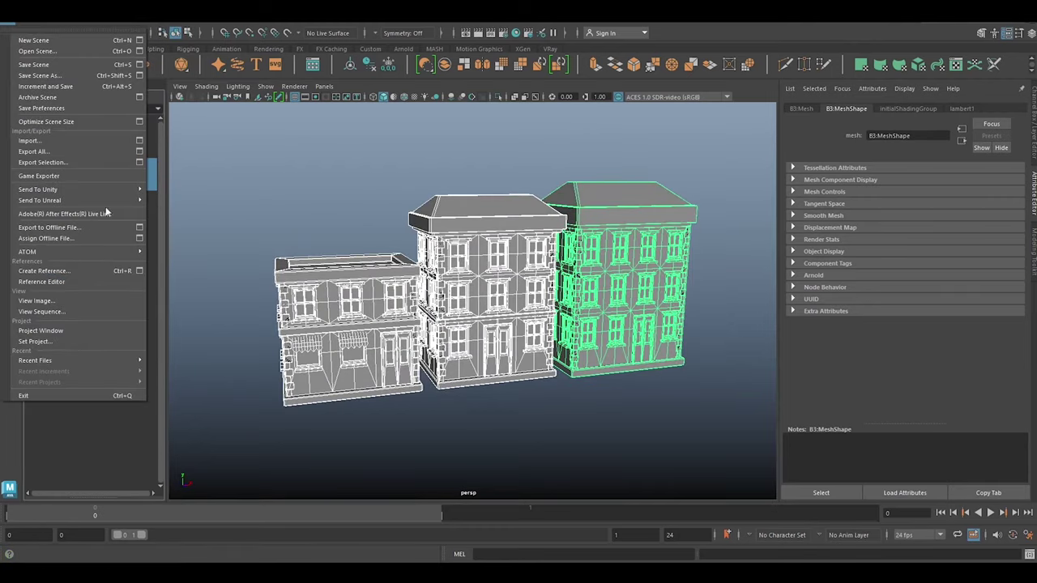
mouse_move(122, 201)
left_click(187, 202)
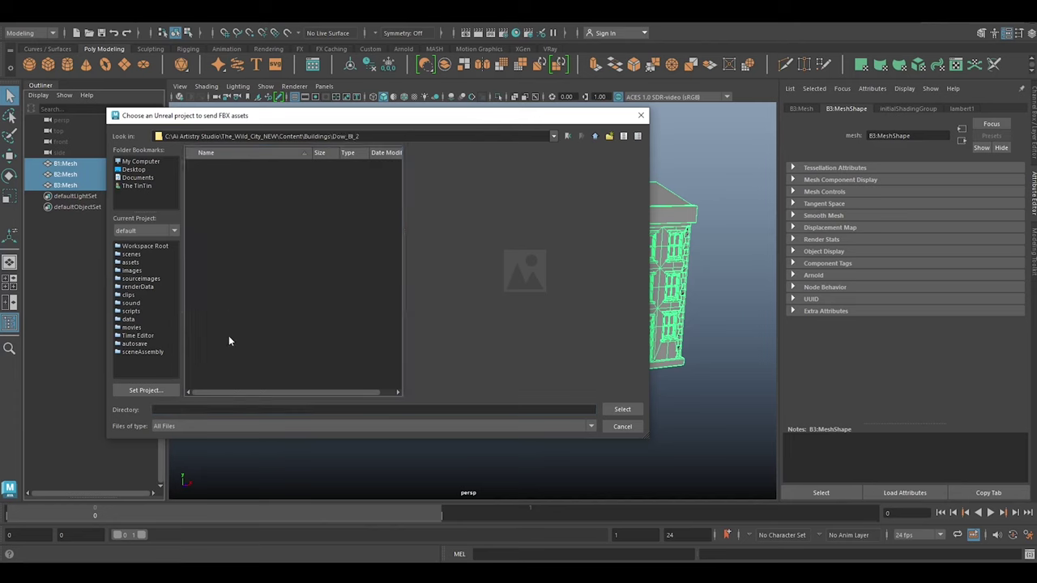
left_click(623, 409)
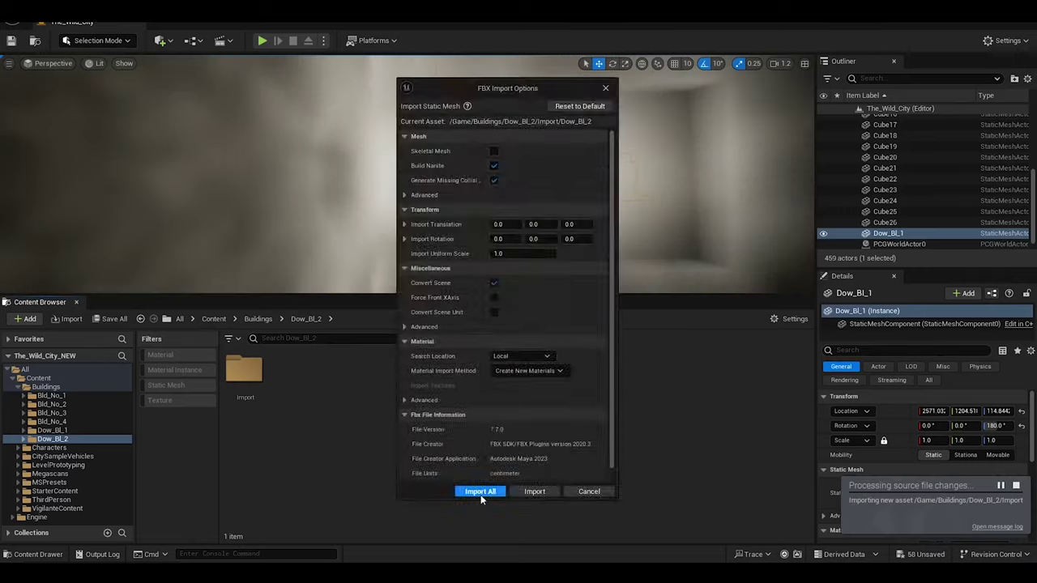
Import all Dow_Bl_2 meshes and place the first, turned 180° and scaled to 2.0, along the street.
left_click(479, 491)
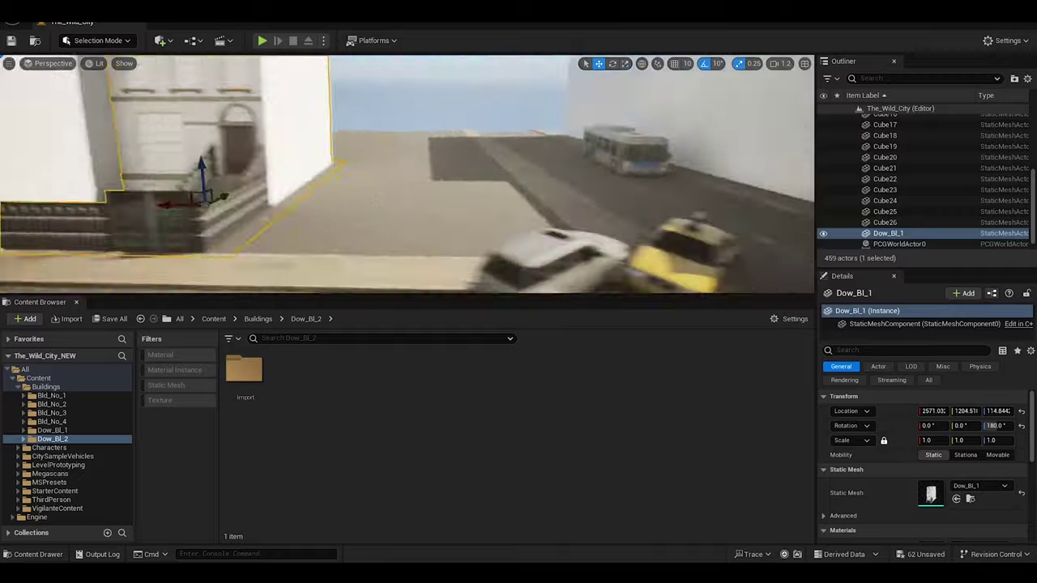
double_click(244, 368)
left_click_drag(244, 376, 331, 205)
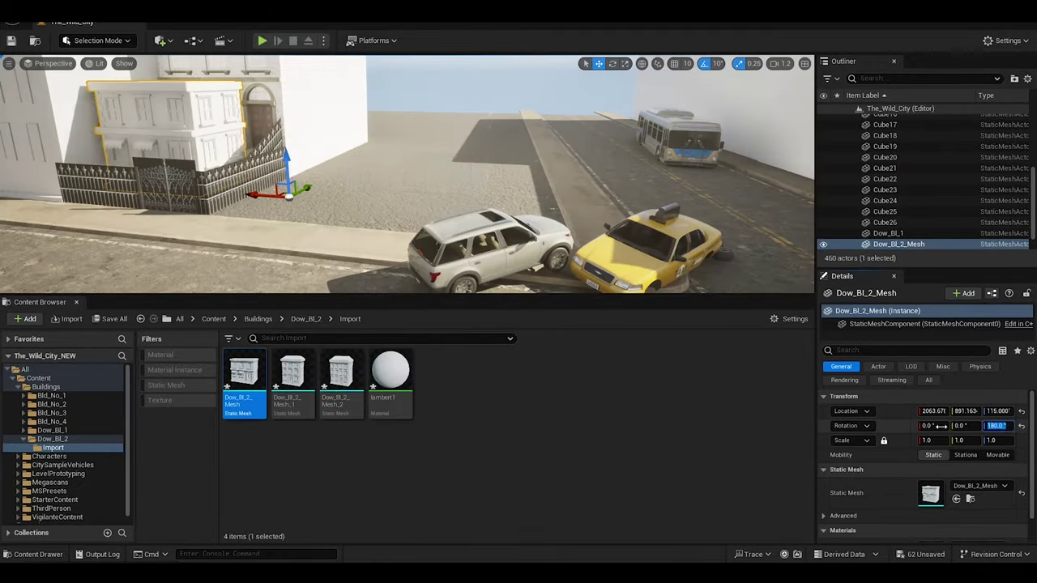
key("Return")
left_click(926, 440)
type("3")
key("Return")
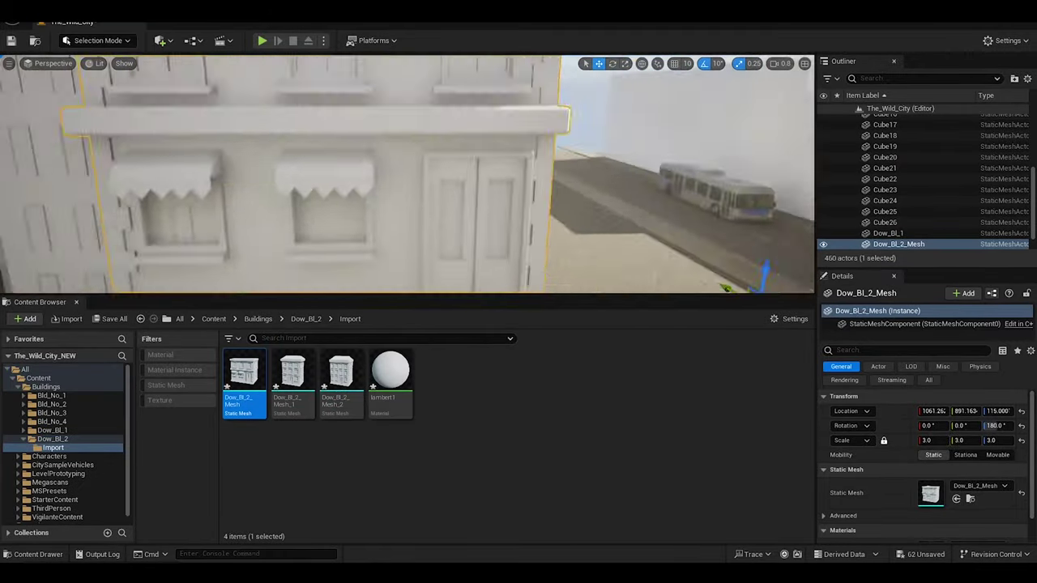
left_click_drag(685, 243, 739, 194)
key("Return")
mouse_move(718, 235)
left_mouse_down()
mouse_move(650, 247)
mouse_move(750, 422)
left_mouse_up()
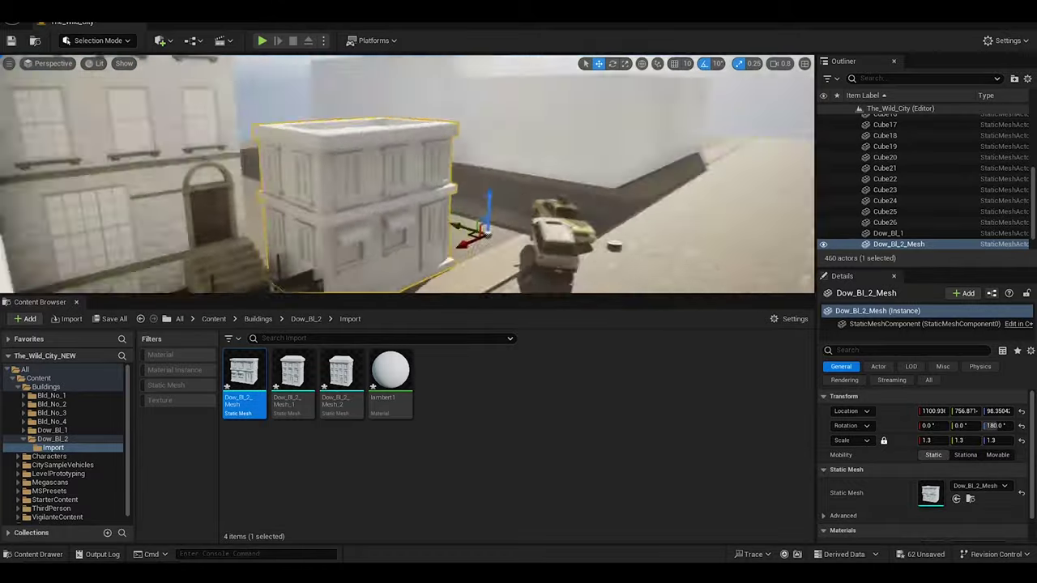
Place a second Dow_Bl_2 building turned 180° and push it back against the wall.
left_click_drag(293, 373, 421, 192)
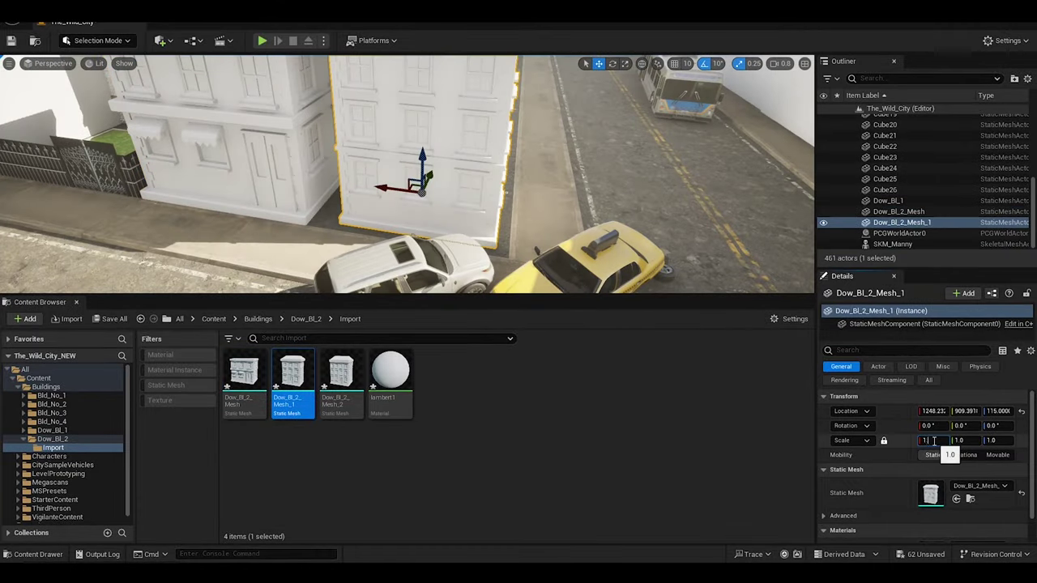
type("180")
type("3")
key("Return")
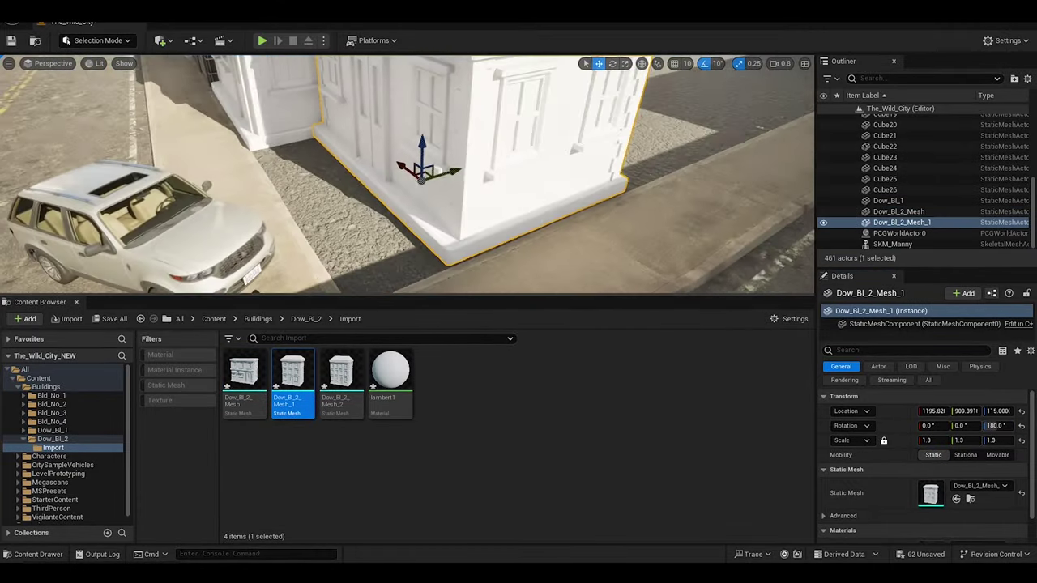
left_click_drag(391, 168, 563, 136)
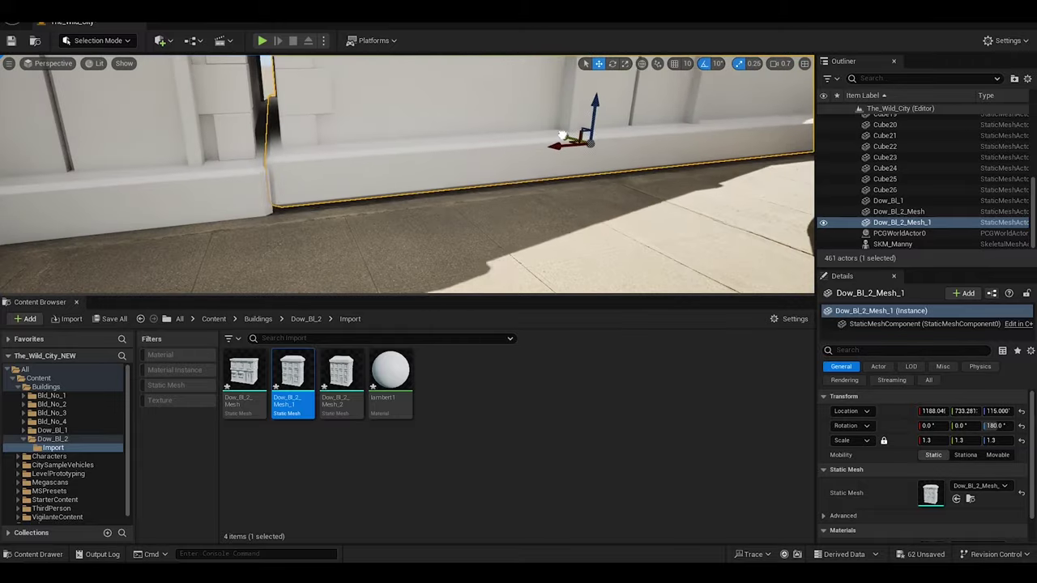
right_click_drag(407, 173, 407, 174)
left_click(405, 227)
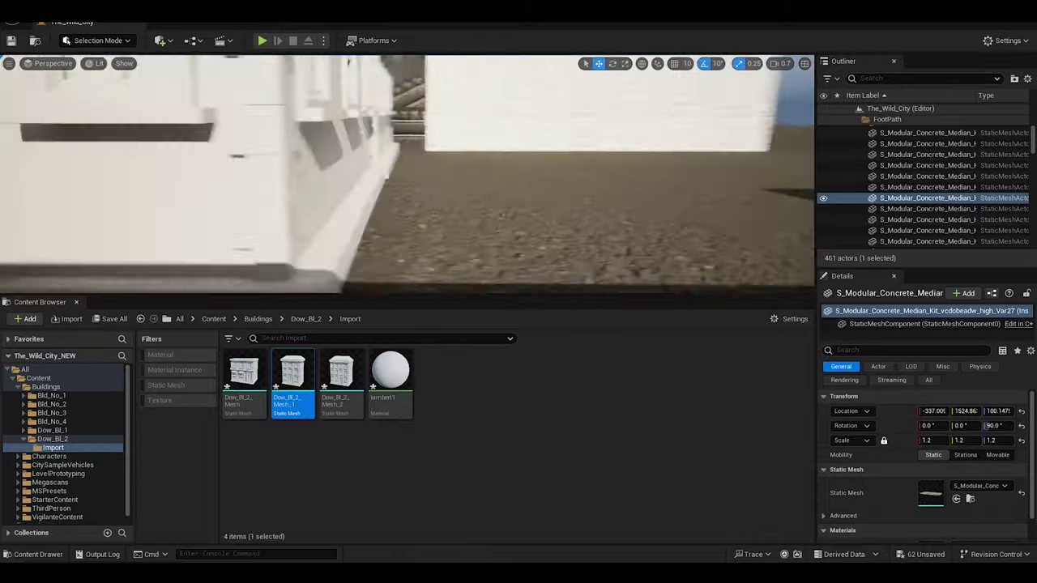
Place a third Dow_Bl_2 copy, set its pivot at the corner, and butt it against its neighbour.
mouse_move(341, 373)
left_mouse_down()
mouse_move(566, 281)
mouse_move(1016, 462)
left_mouse_up()
key("e")
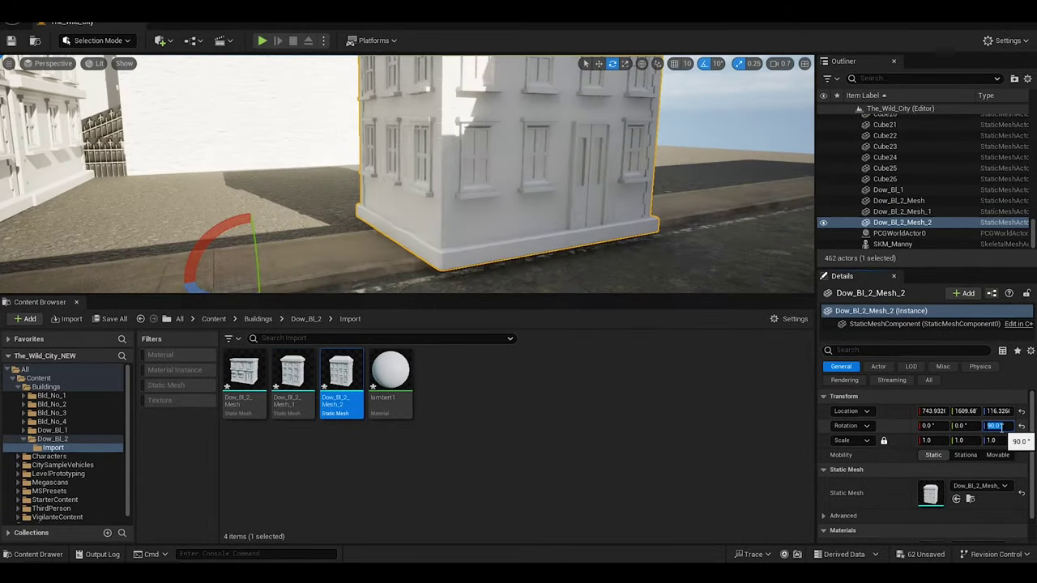
right_click(600, 149)
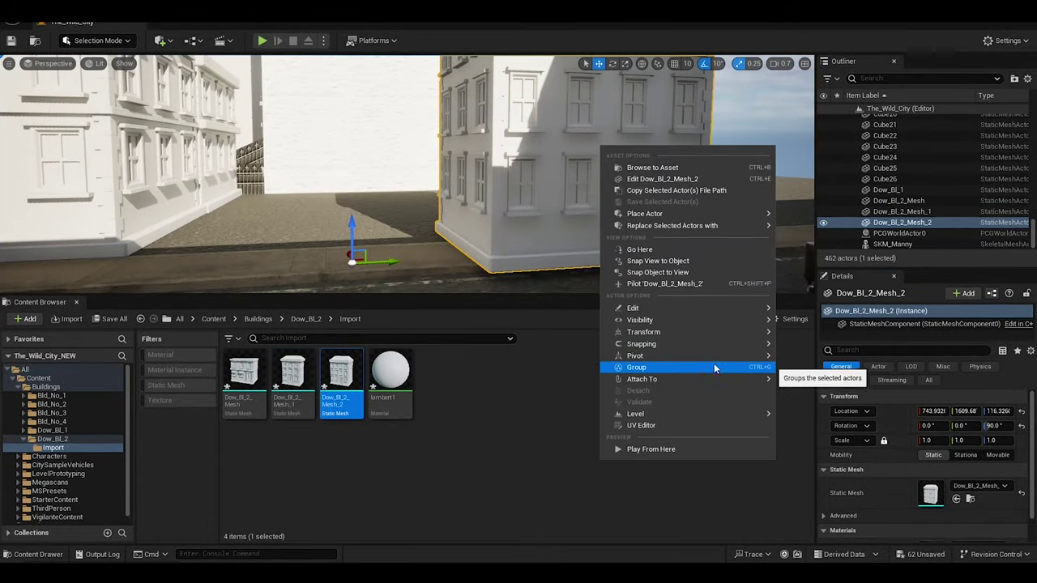
right_click(630, 189)
mouse_move(788, 404)
left_click(890, 435)
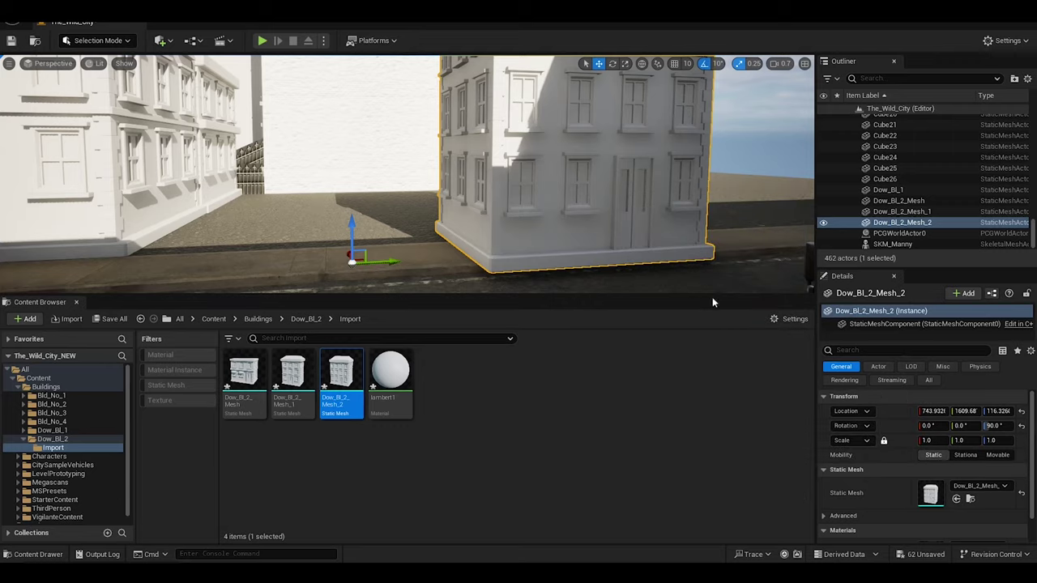
right_click_drag(354, 169, 353, 168)
left_click_drag(353, 169, 267, 195)
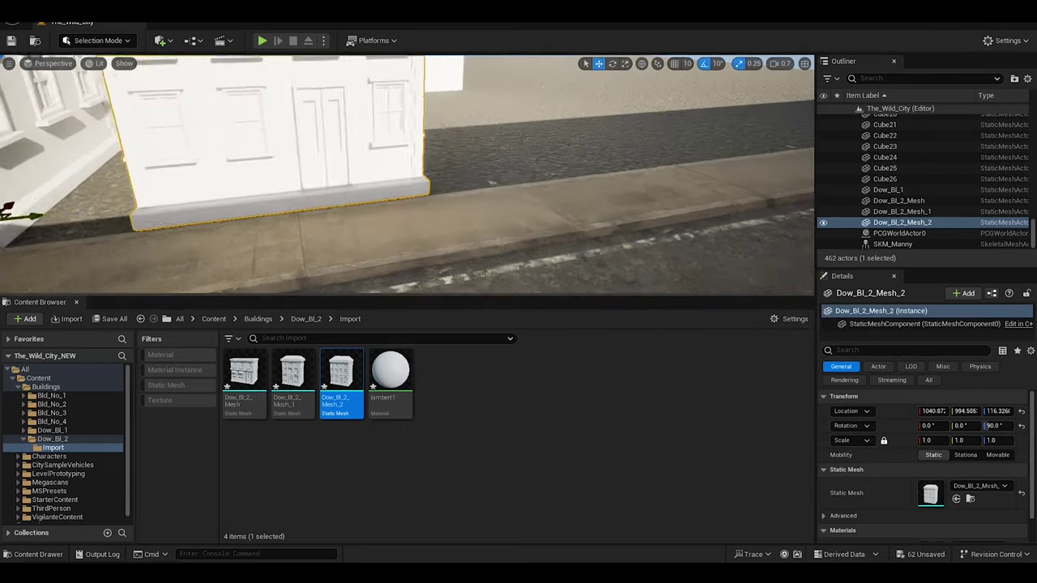
right_click_drag(405, 171, 405, 170)
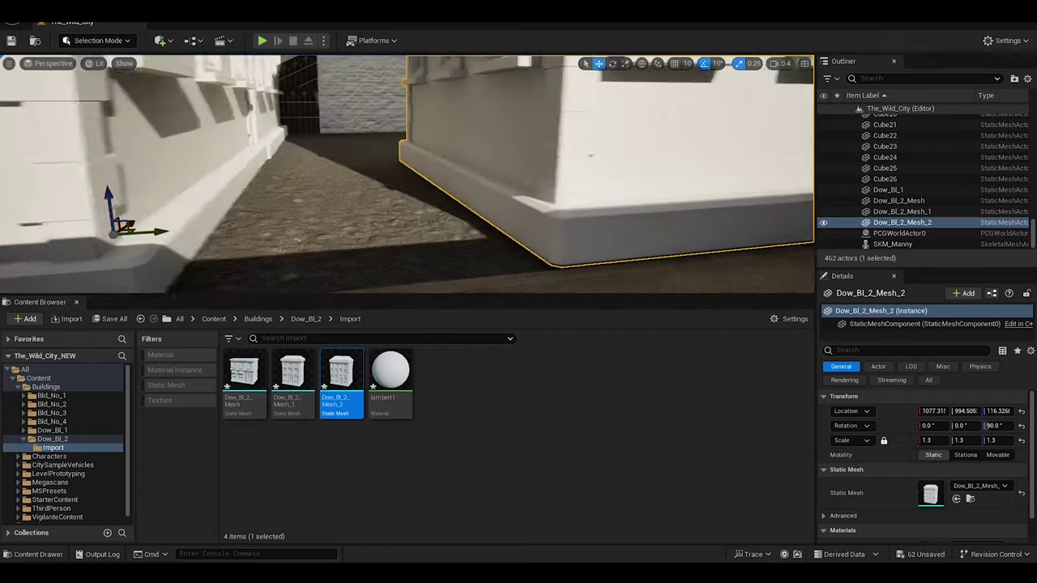
mouse_move(212, 249)
left_mouse_down("shift")
mouse_move(248, 219)
mouse_move(227, 227)
left_mouse_up("shift")
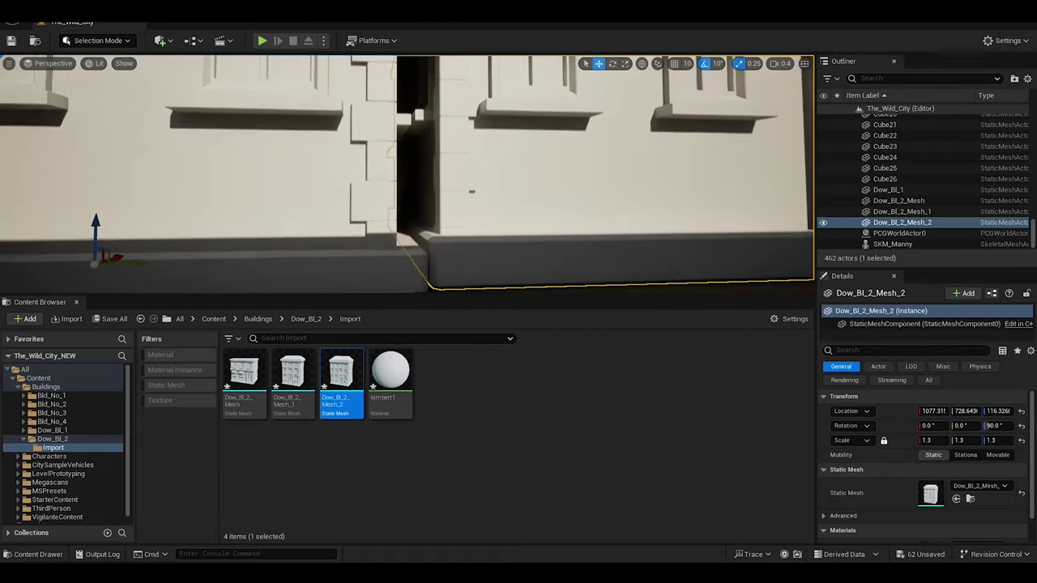
right_click_drag(100, 233, 100, 234)
Move the Dow_Bl_3 storefront onto the sidewalk, slightly raised and flush with the neighbouring wall.
left_click(649, 243)
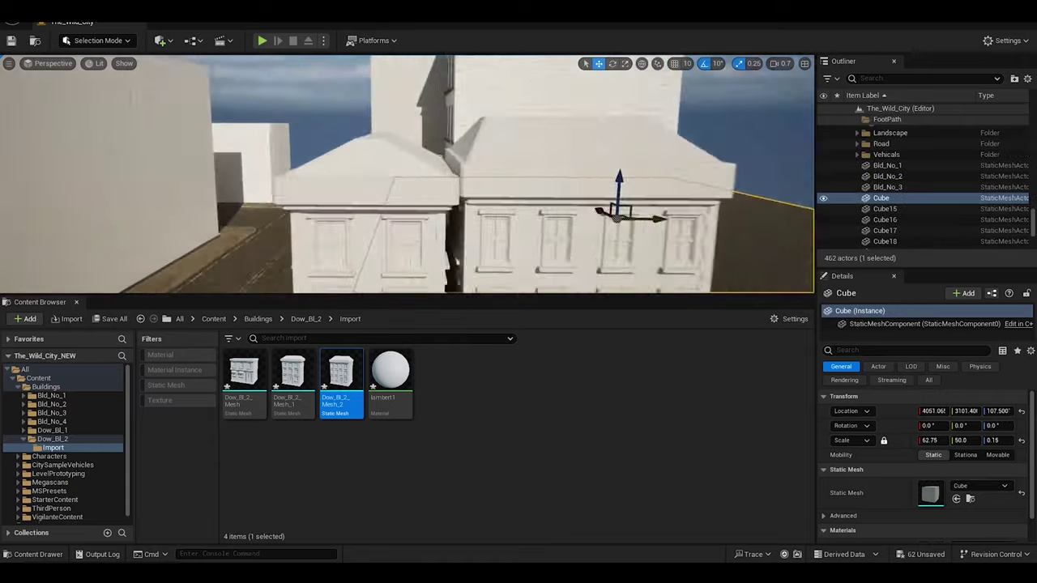
right_click_drag(648, 243, 648, 243)
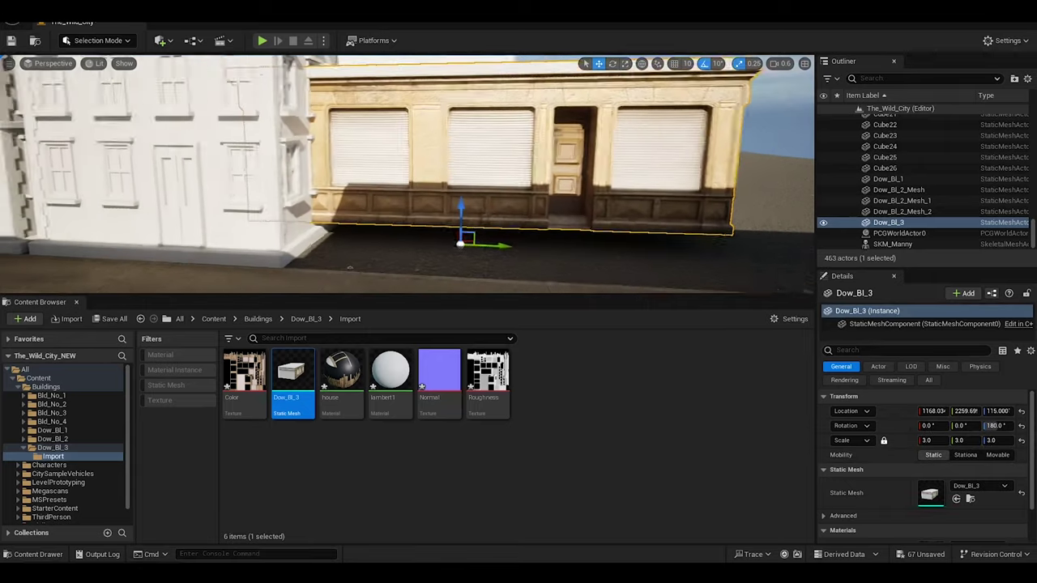
left_click_drag(460, 240, 618, 228, "shift")
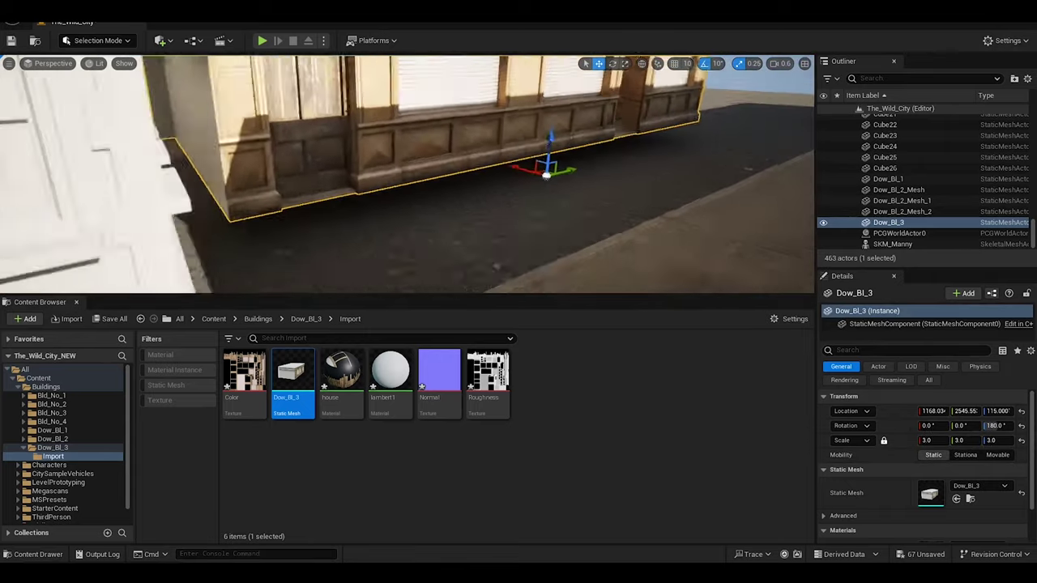
left_click_drag(702, 190, 645, 84, "shift")
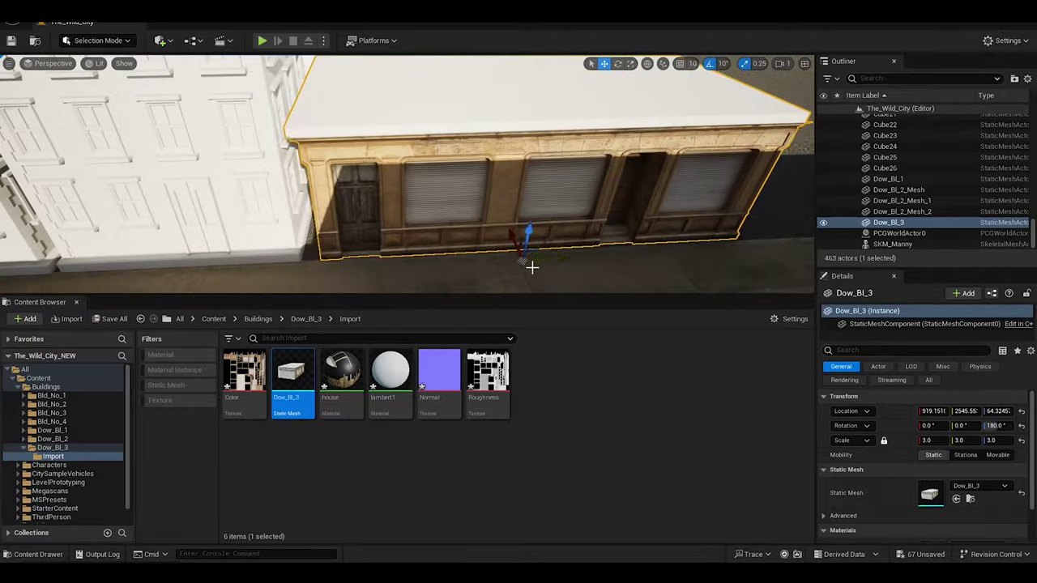
left_click_drag(531, 267, 702, 285, "shift")
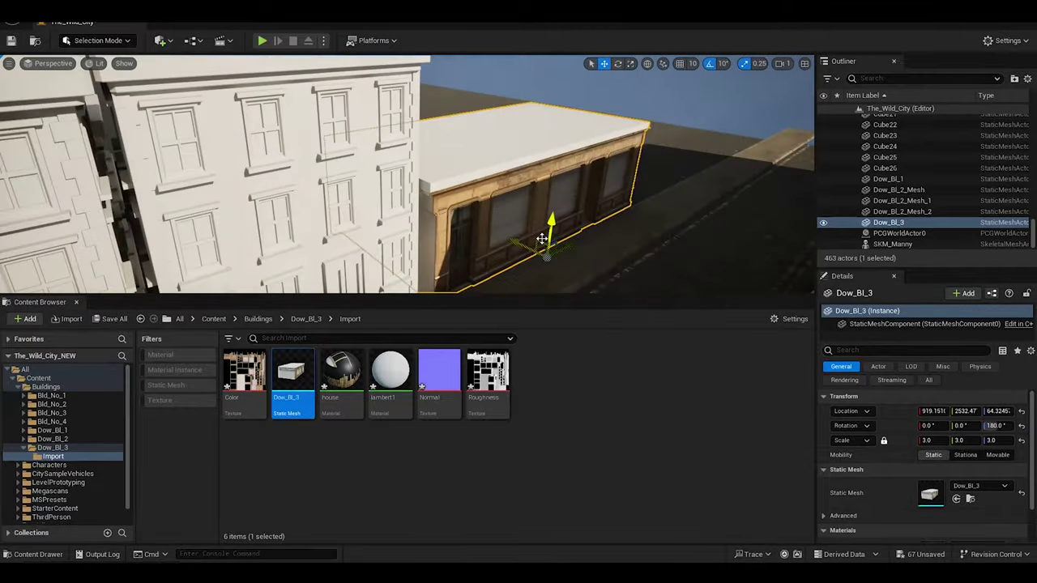
mouse_move(542, 239)
right_mouse_down()
mouse_move(493, 202)
mouse_move(454, 211)
right_mouse_up()
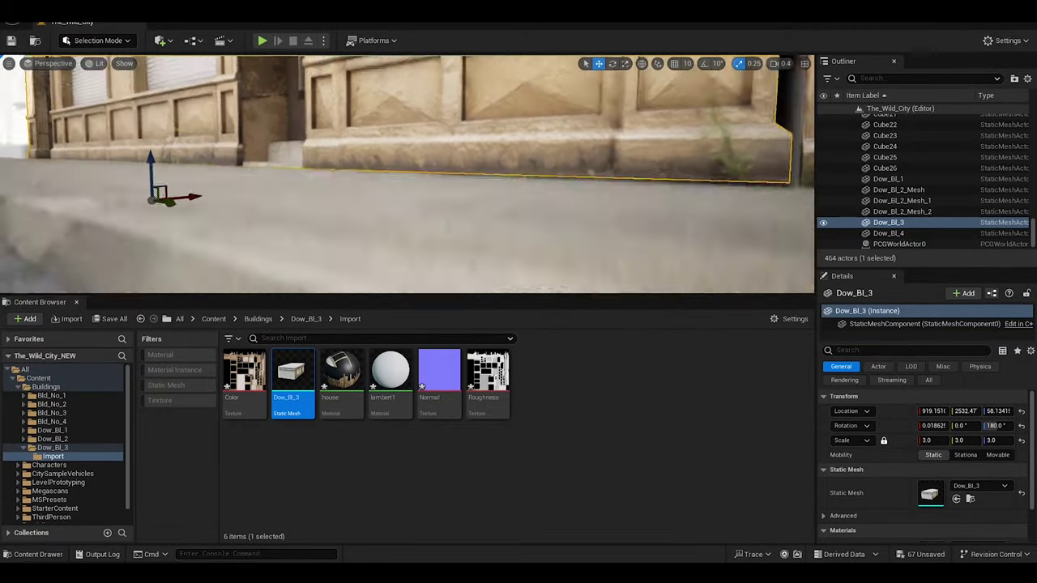
right_click_drag(201, 194, 158, 124)
Rotate the storefront to sit flush on the pavement, deleting and restoring the duplicate.
key("e")
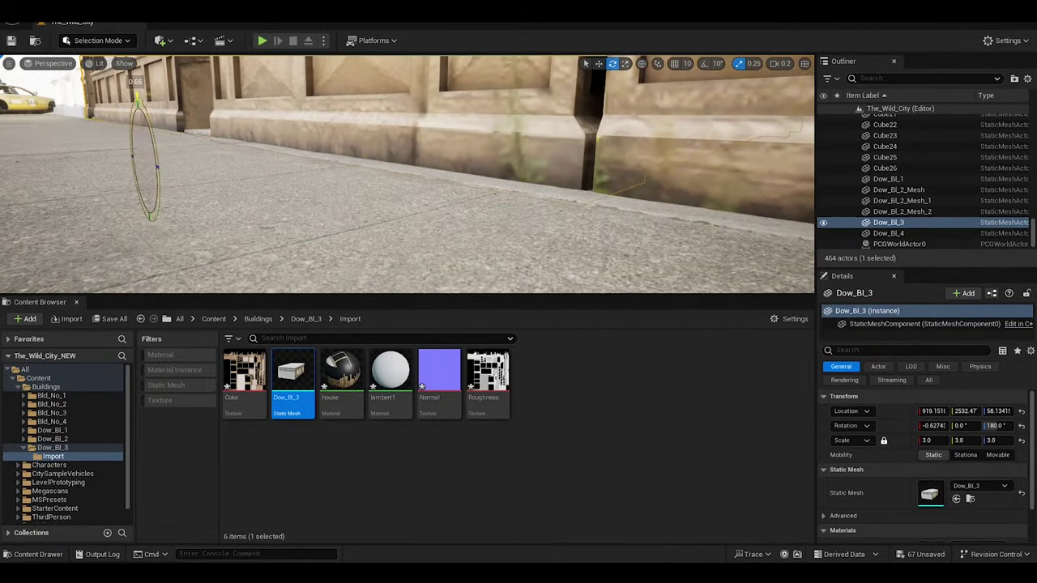
right_click_drag(411, 212, 521, 215)
key("Delete")
key("ctrl+z")
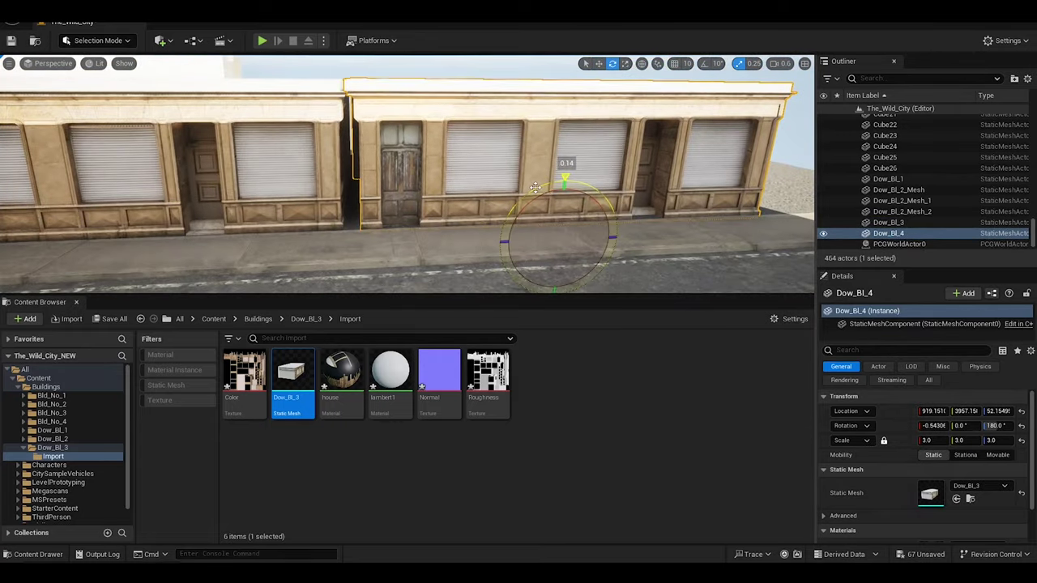
key("w")
right_click_drag(533, 187, 534, 187)
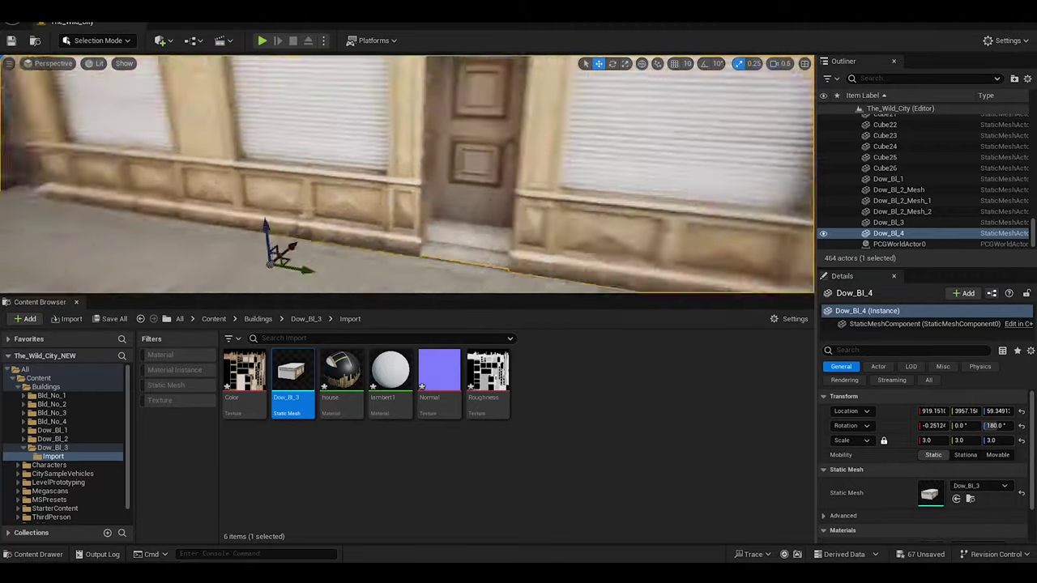
right_click_drag(585, 238, 525, 257)
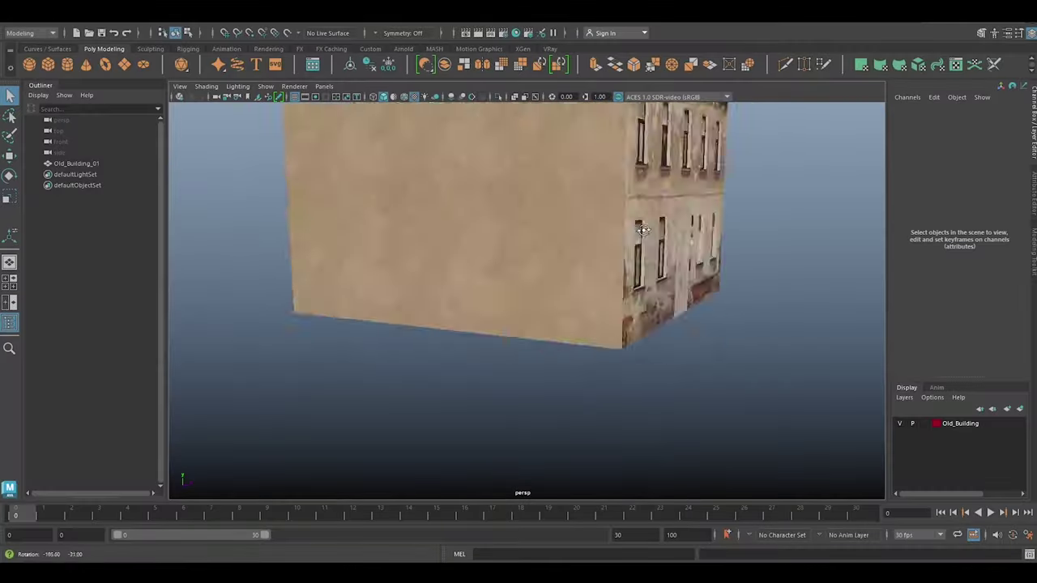
Send the Maya old building to a new Dow_Bl_4 folder and accept the FBX import settings.
left_click(186, 202)
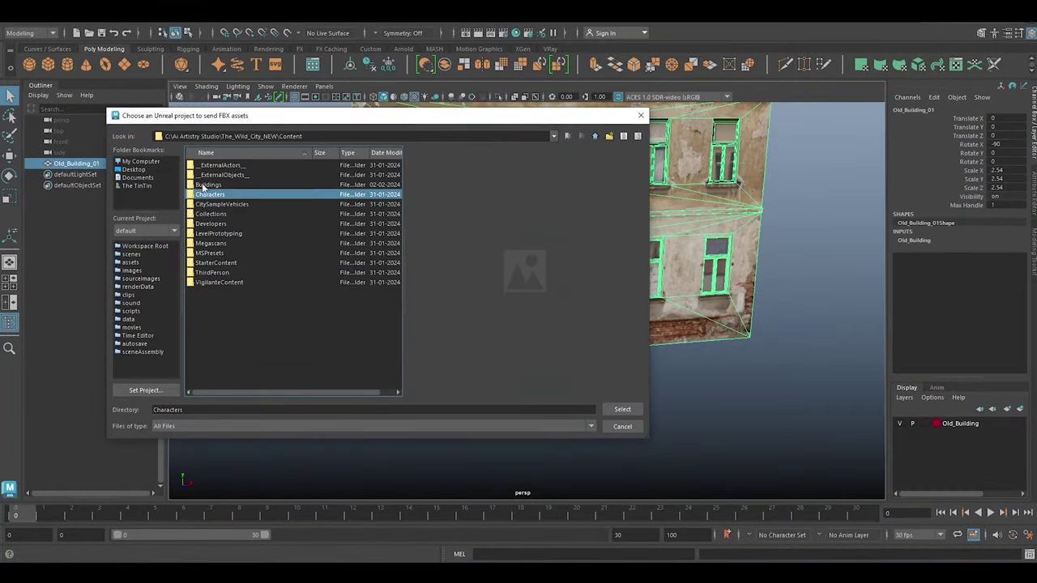
key("BackSpace")
type("4")
key("Return")
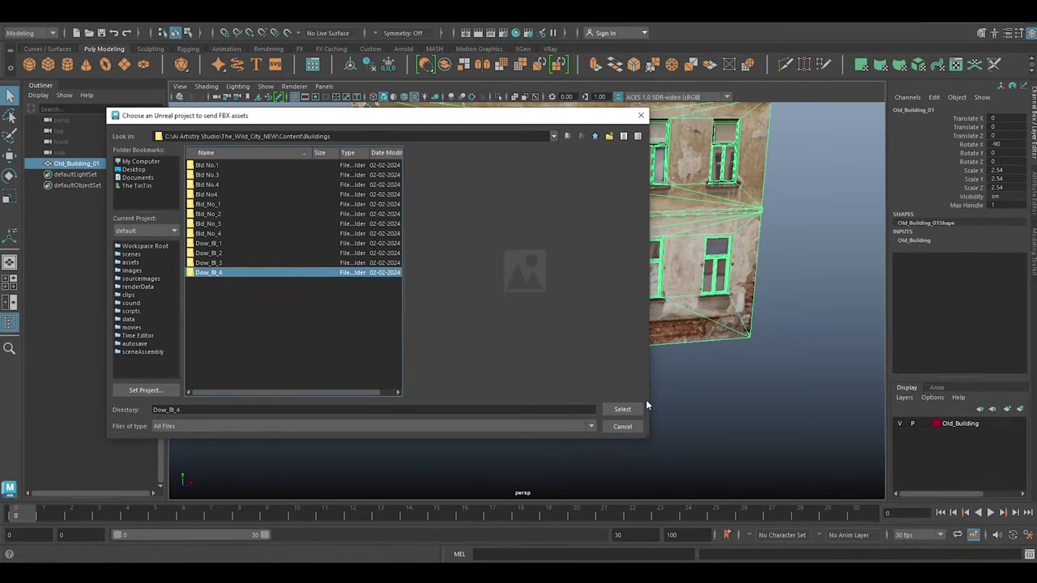
left_click(622, 409)
left_click(617, 410)
left_click(480, 491)
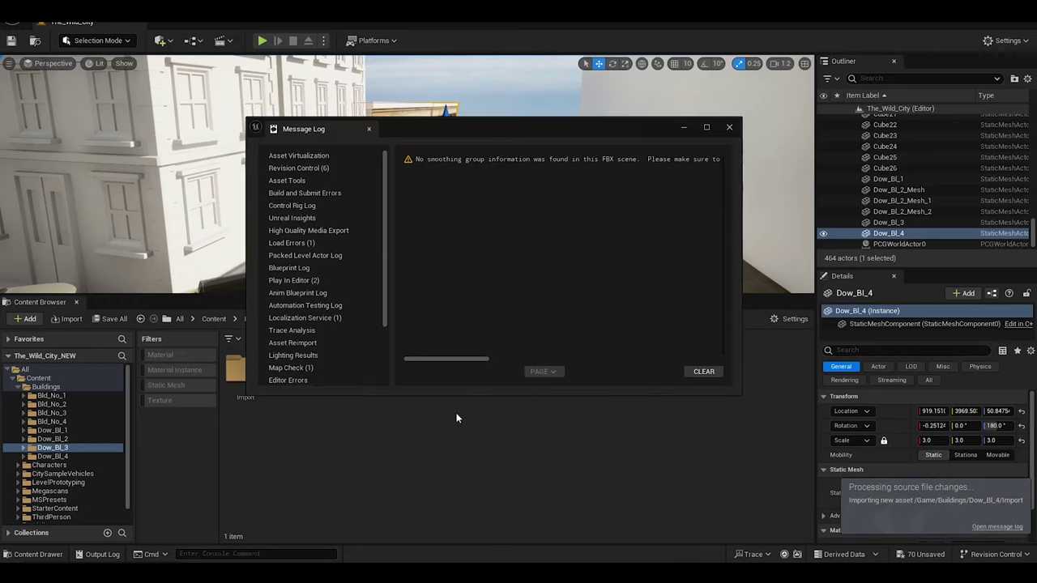
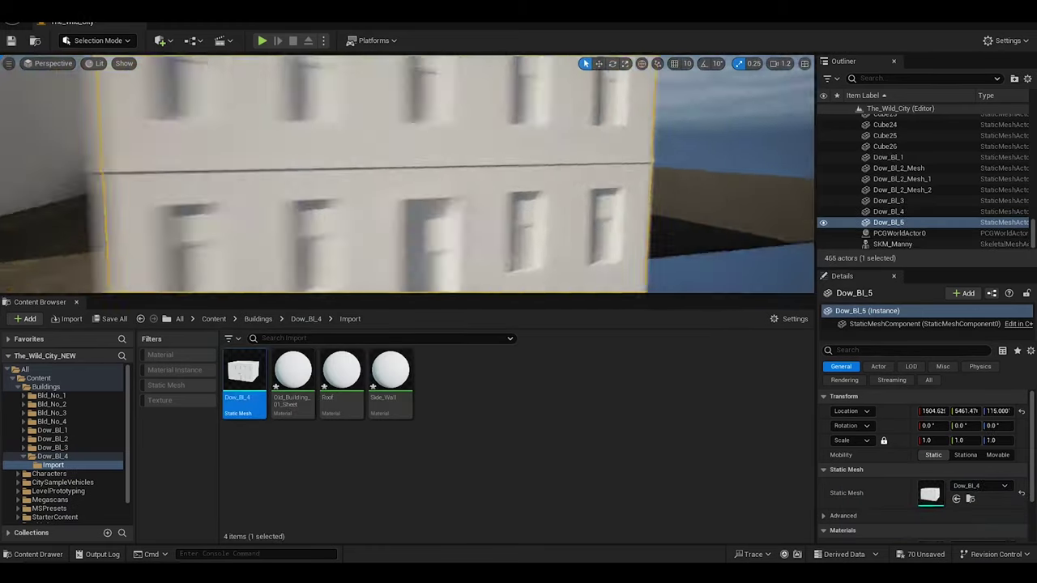
Rotate the Dow_Bl_5 building 180° around Z.
type("e")
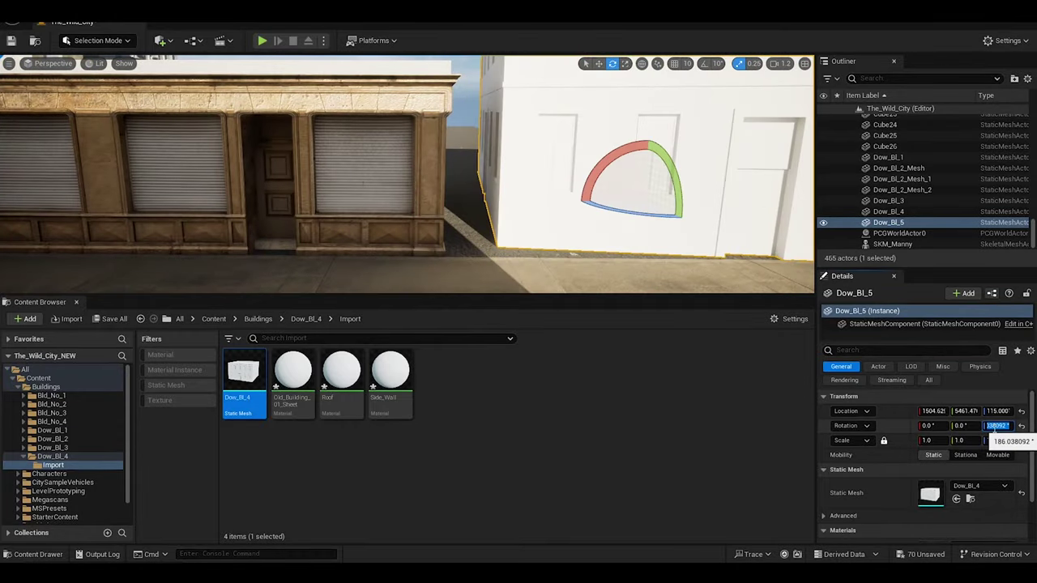
type("180")
key("Return")
key("w")
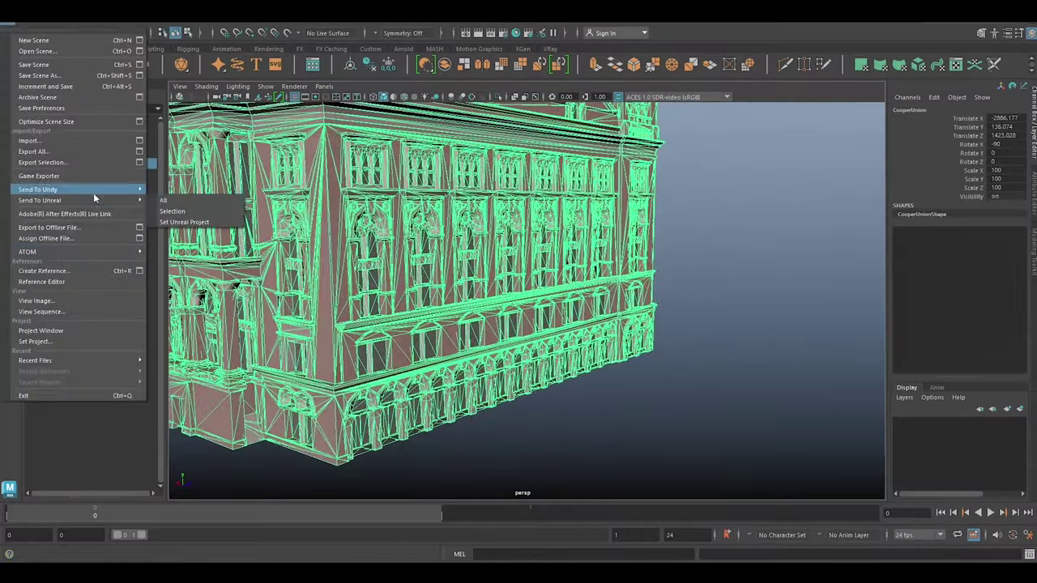
Send the selected building from Maya into the Dow_Bl_5 folder, import it, and open the folder to find it.
left_click(185, 222)
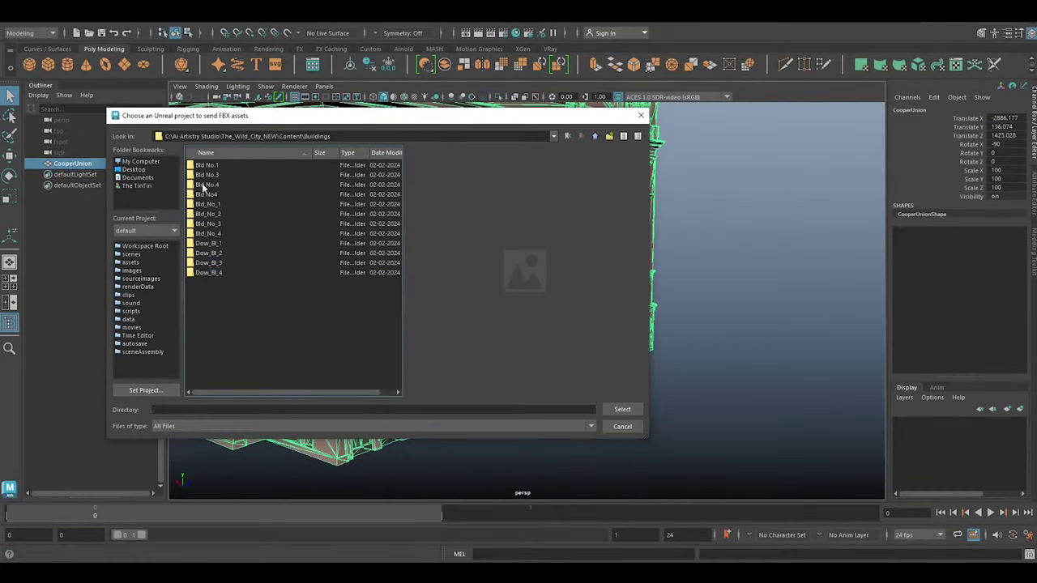
double_click(225, 282)
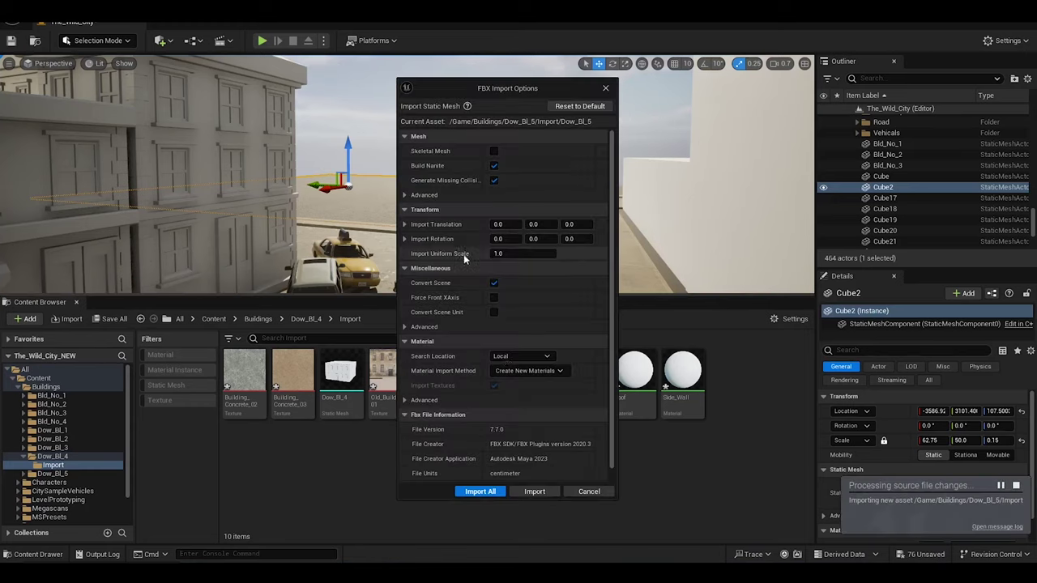
key("Return")
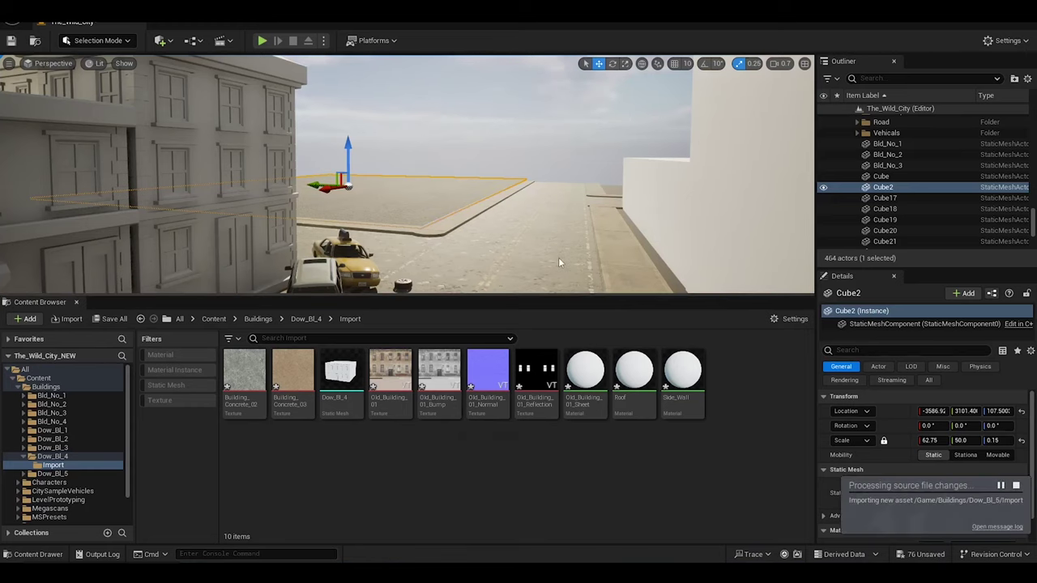
left_click(23, 467)
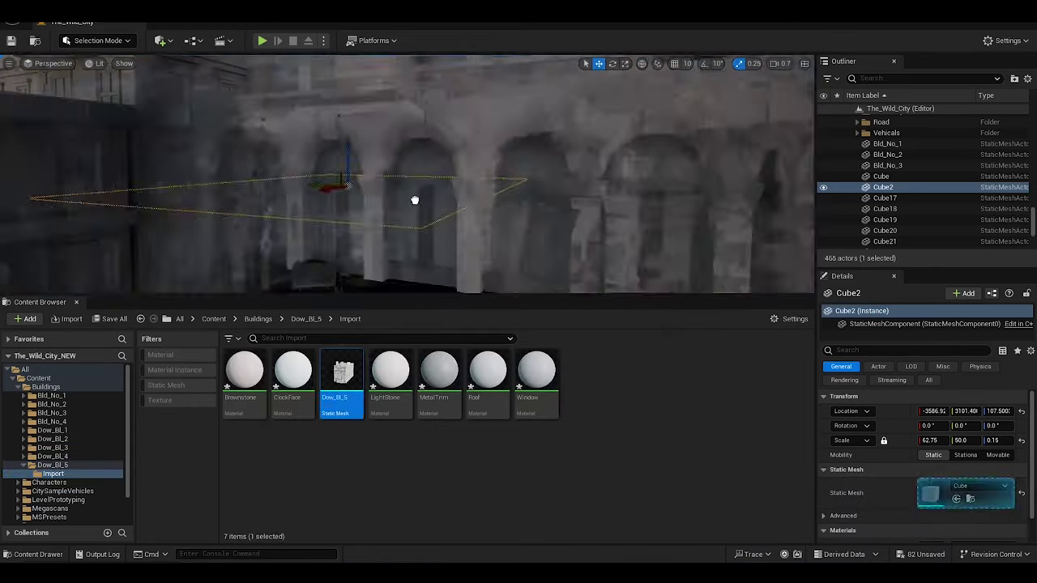